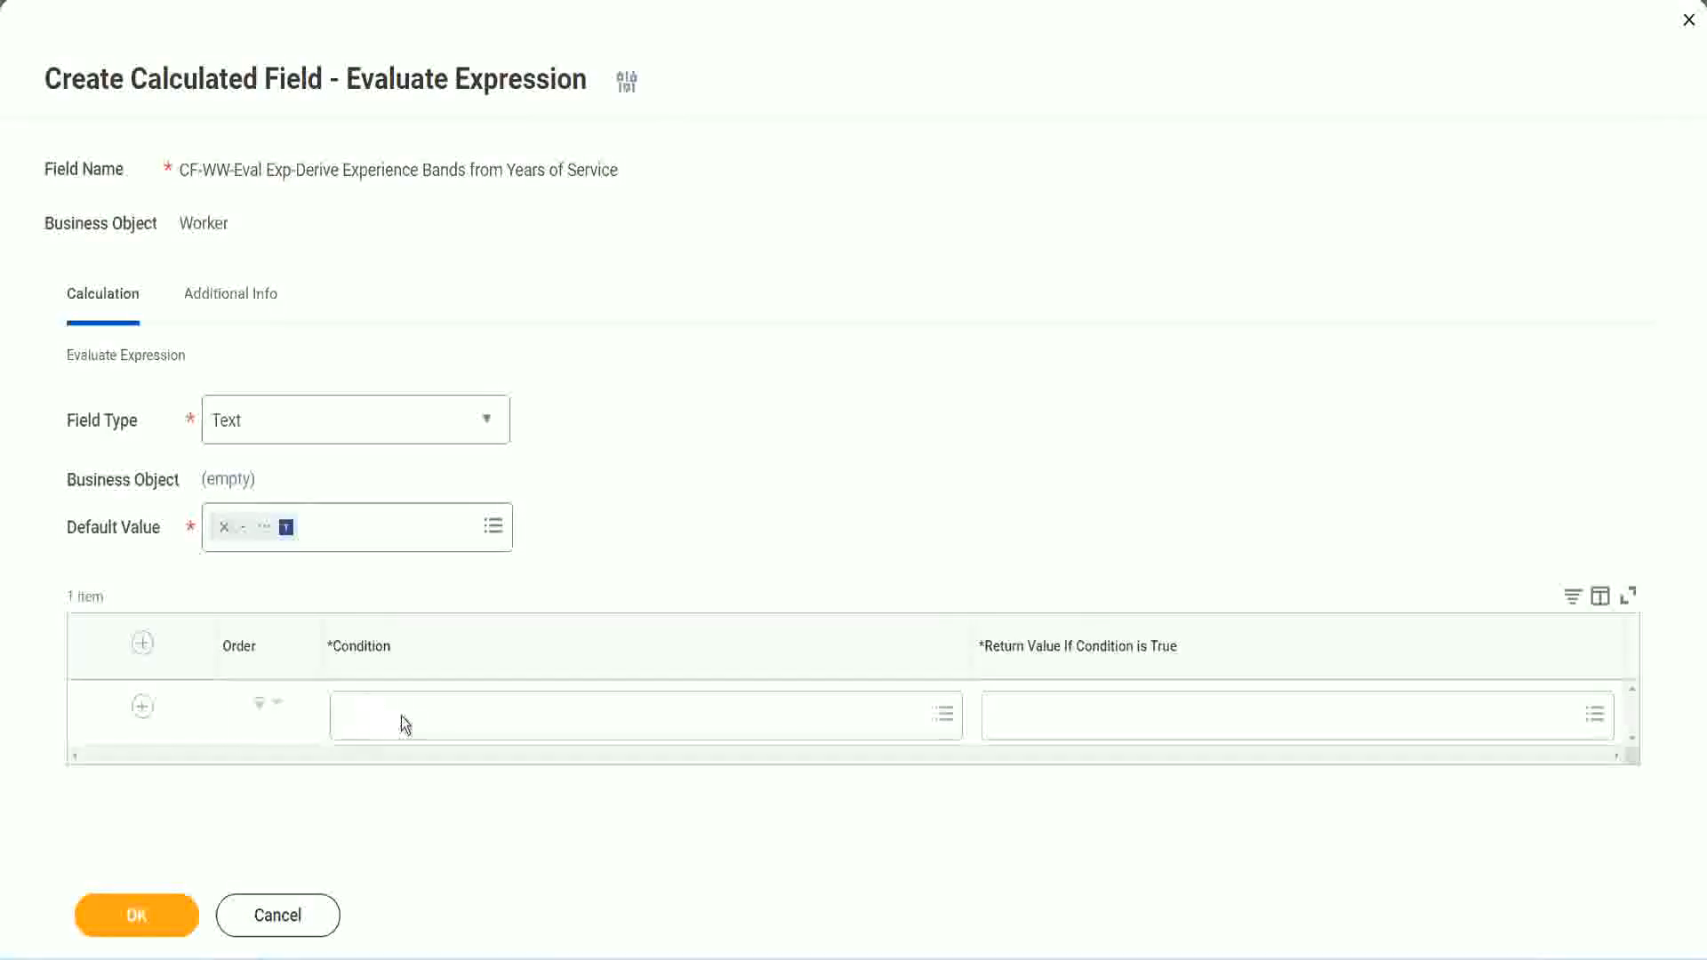
Switch to the Notepad++ notes and copy the Field 1 name, CF-WW-TF-Length of Service between 0 and 7 years
left_click(404, 724)
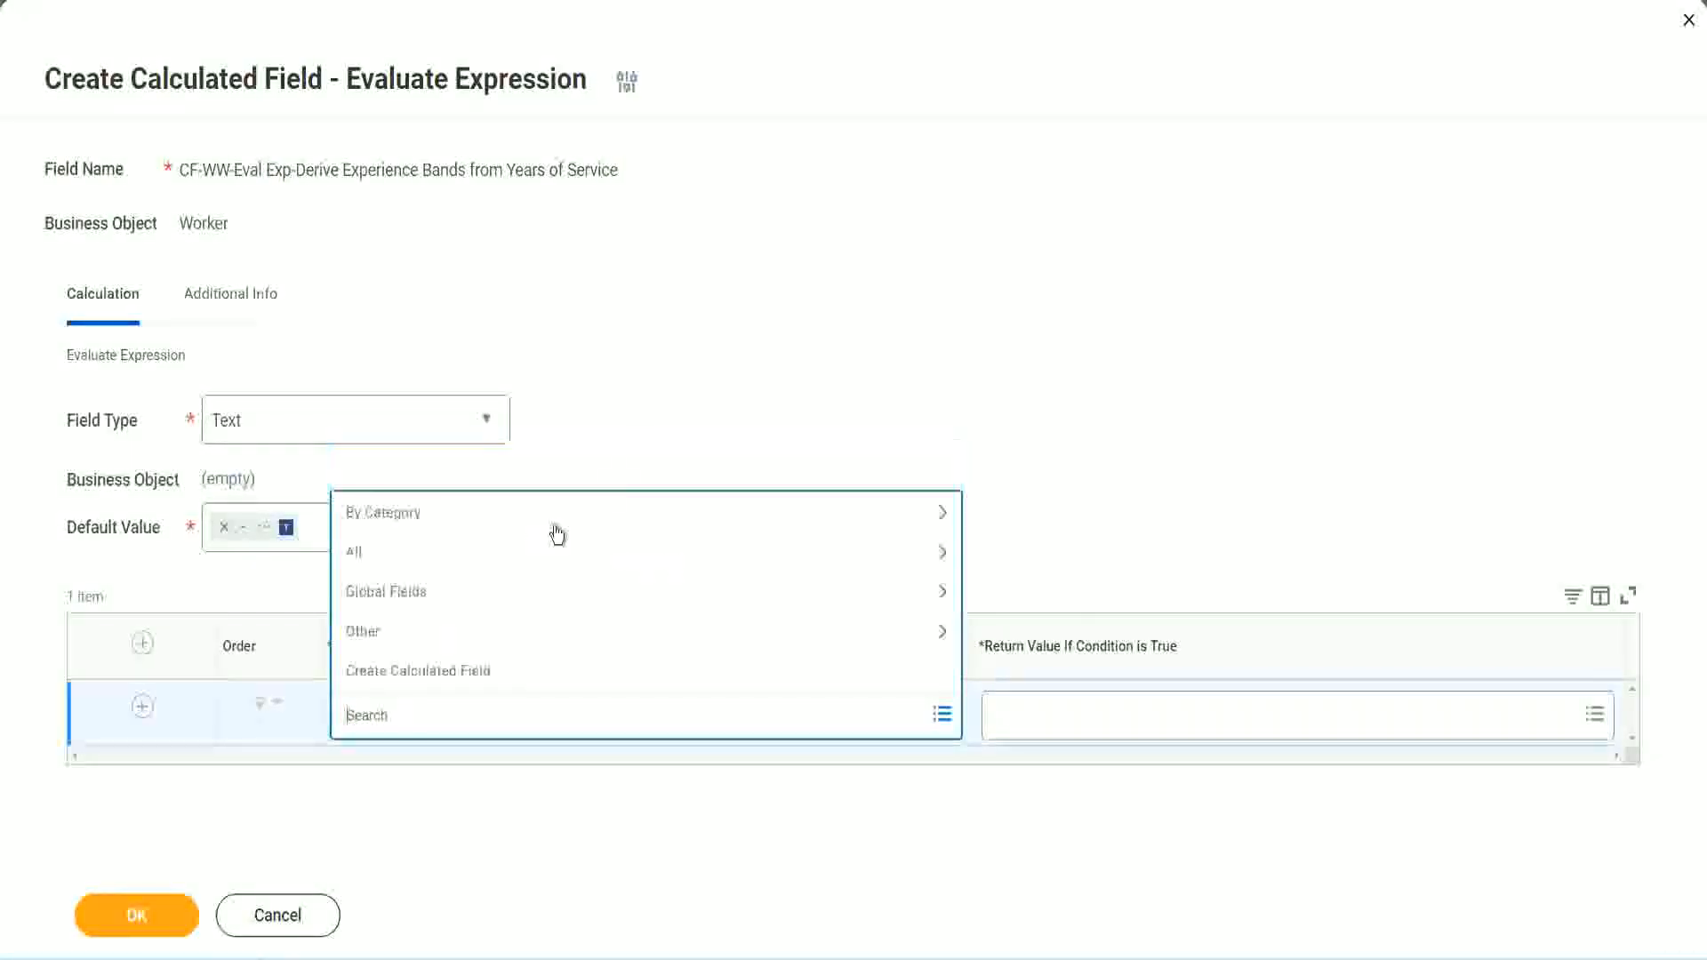
key("Escape")
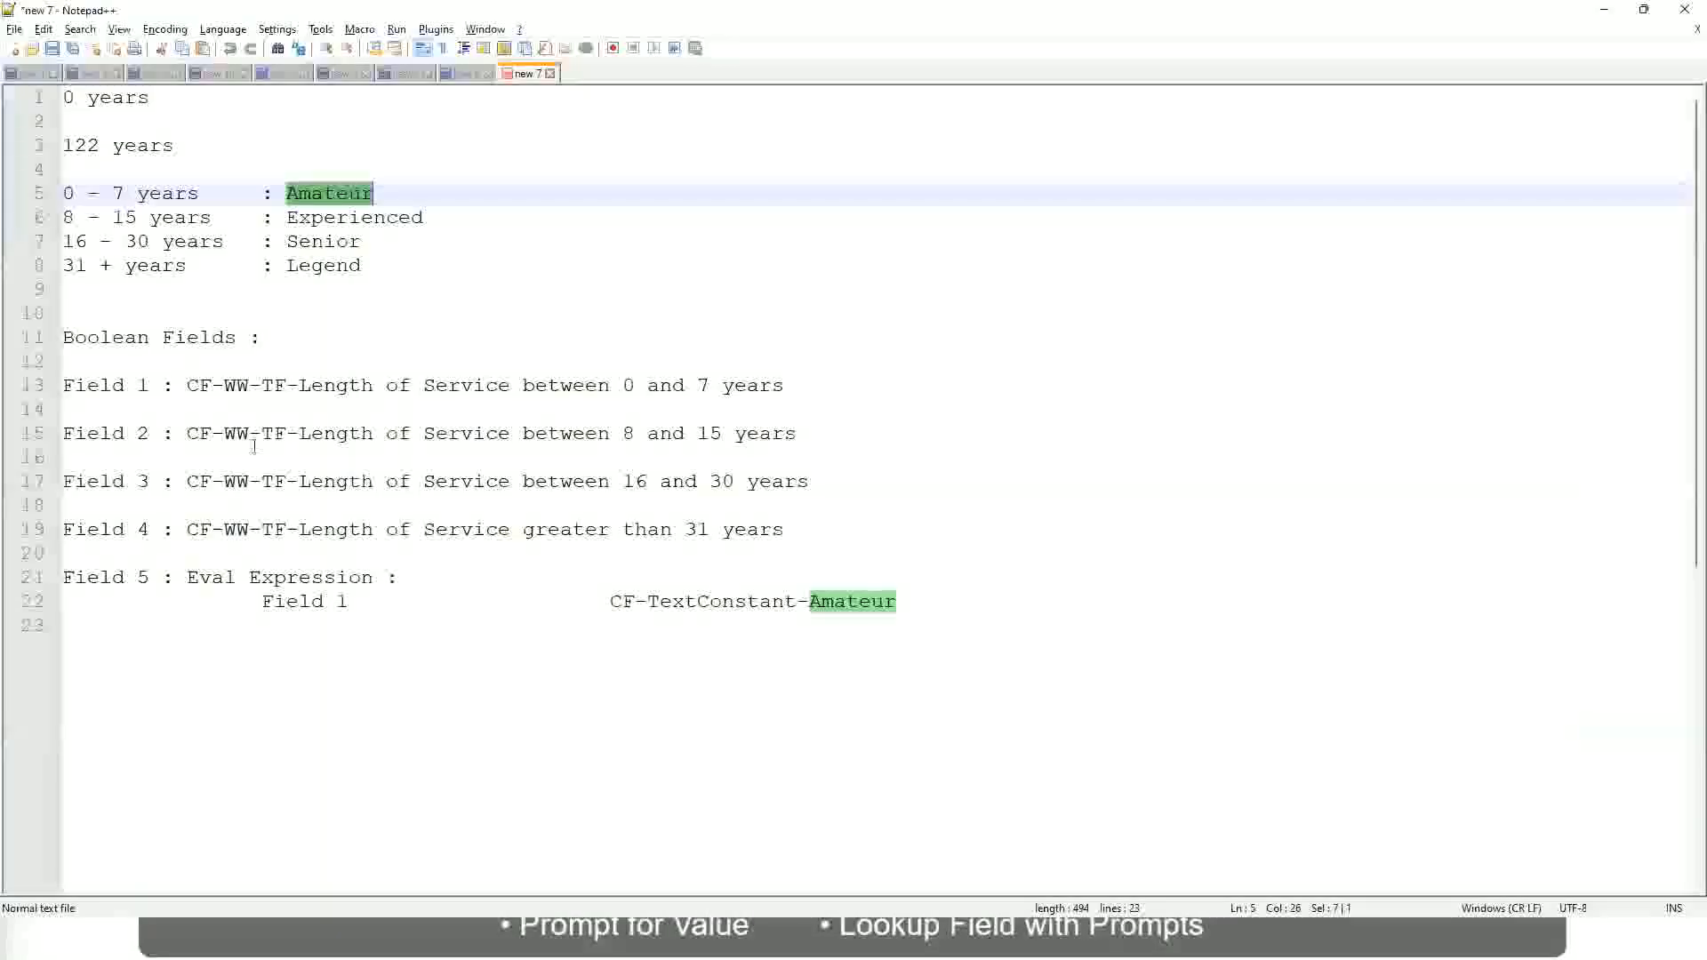
double_click(193, 385)
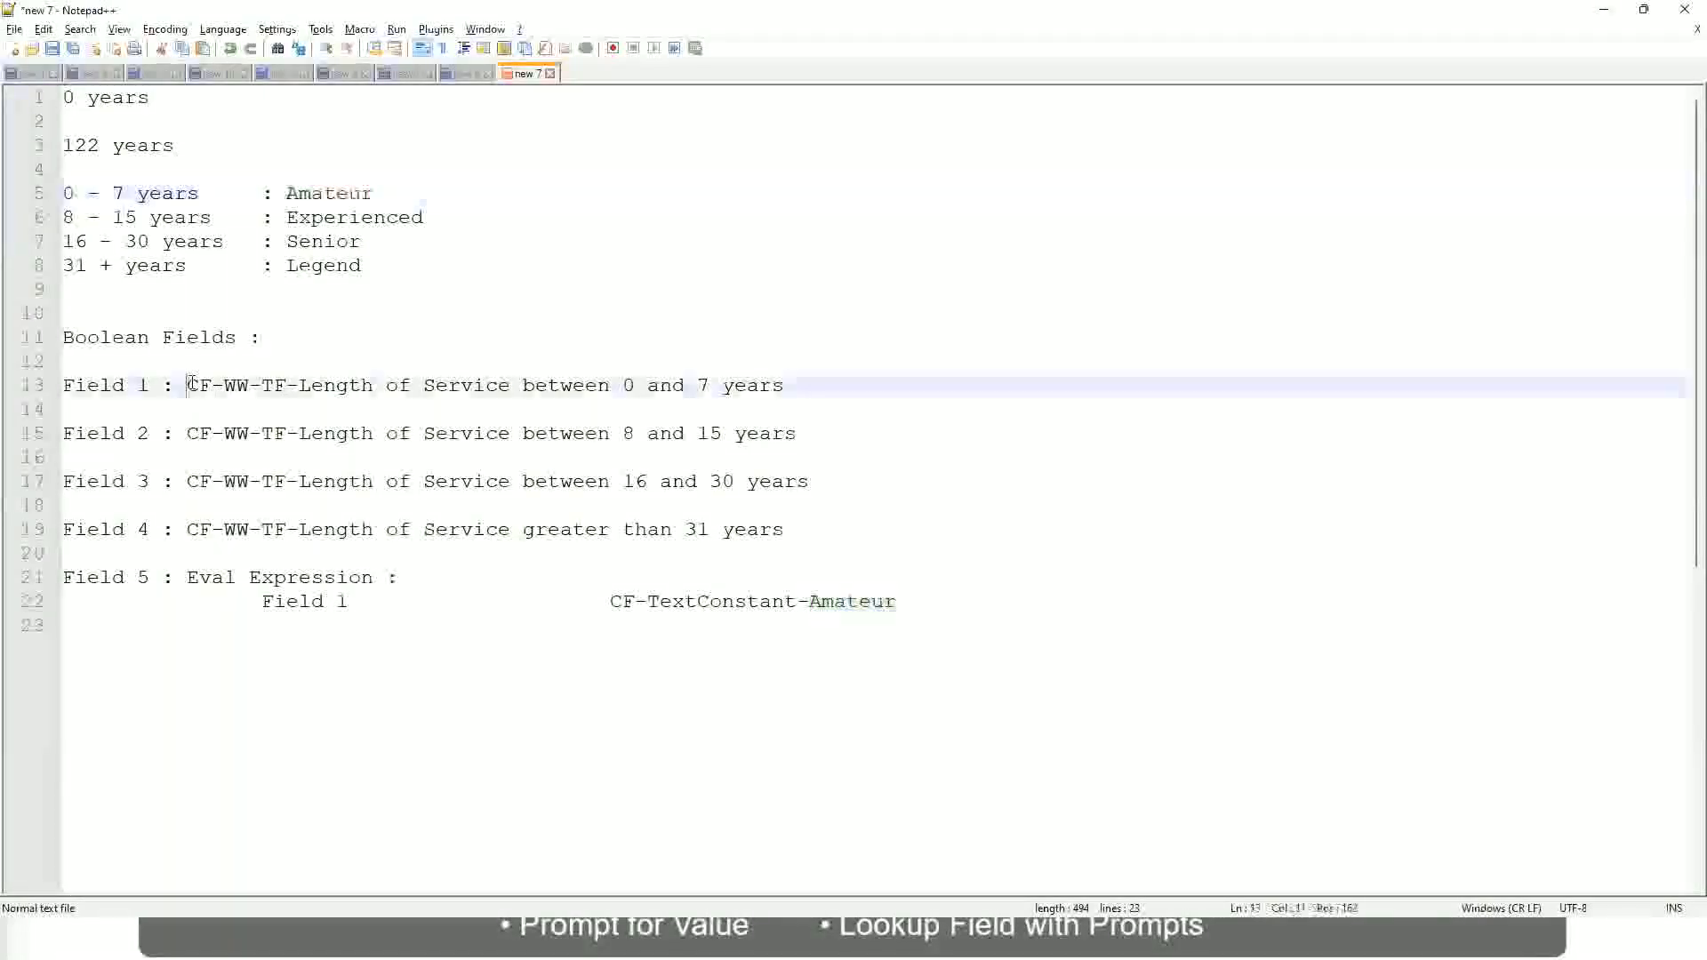
left_click_drag(294, 388, 785, 392)
key("ctrl+c")
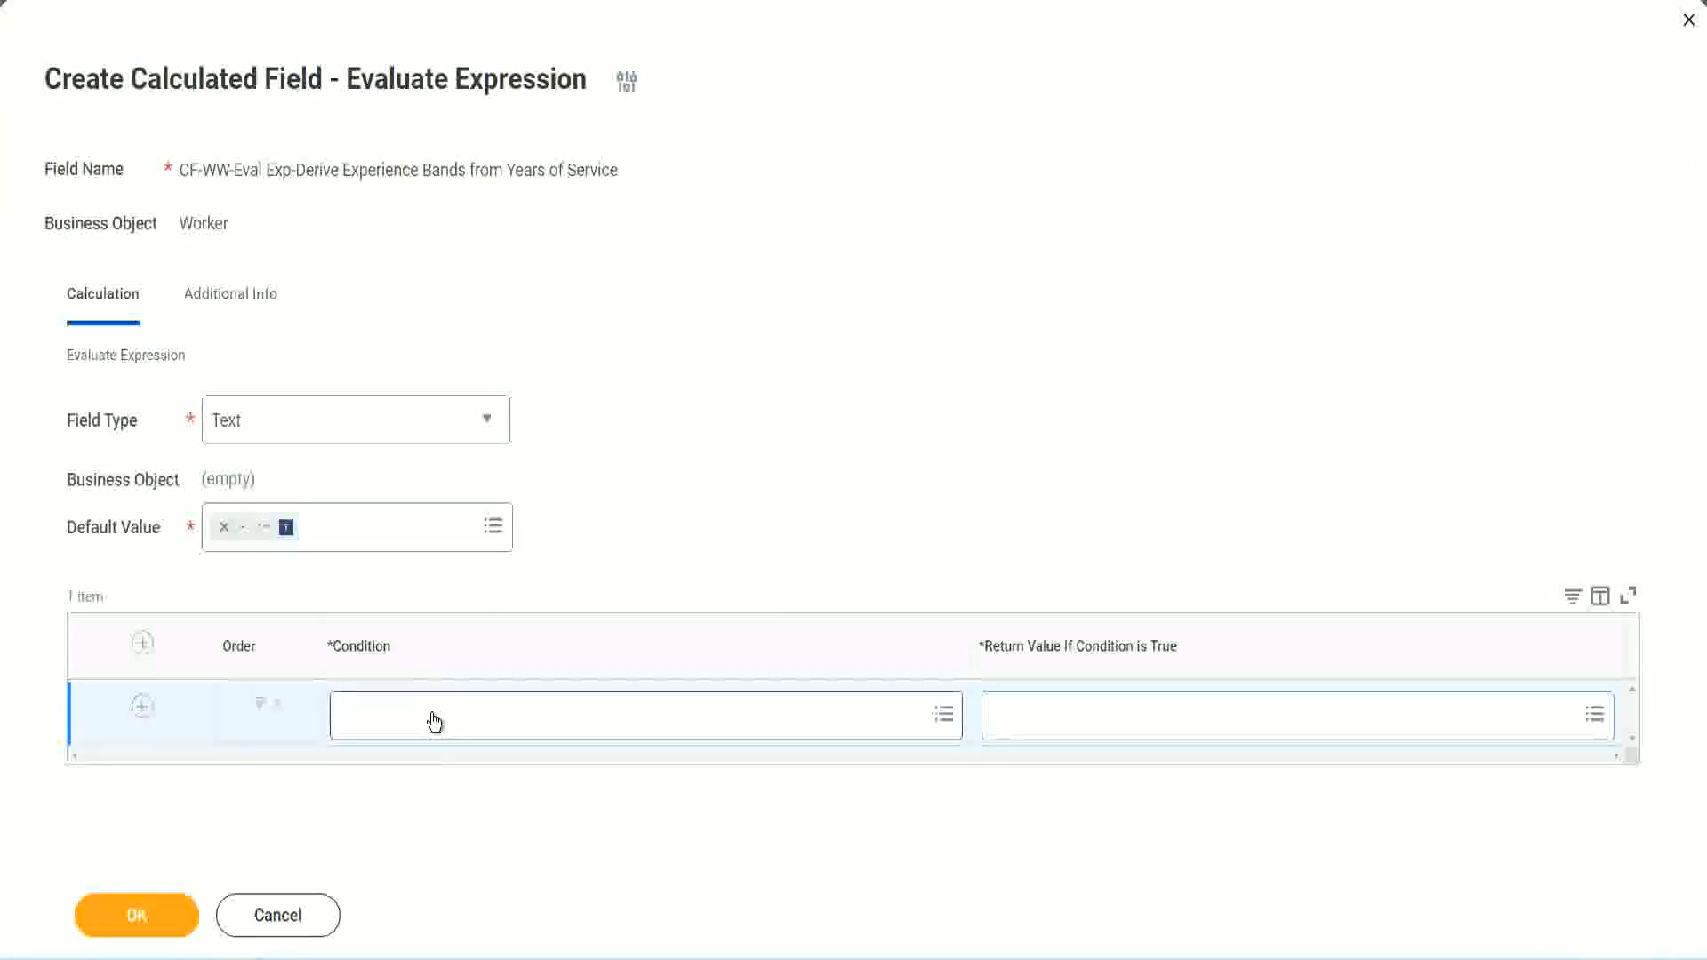
Set the first row's condition in Workday to CF-WW-TF-Length of Service between 0 and 7 years
left_click(434, 721)
key("ctrl+v")
key("Return")
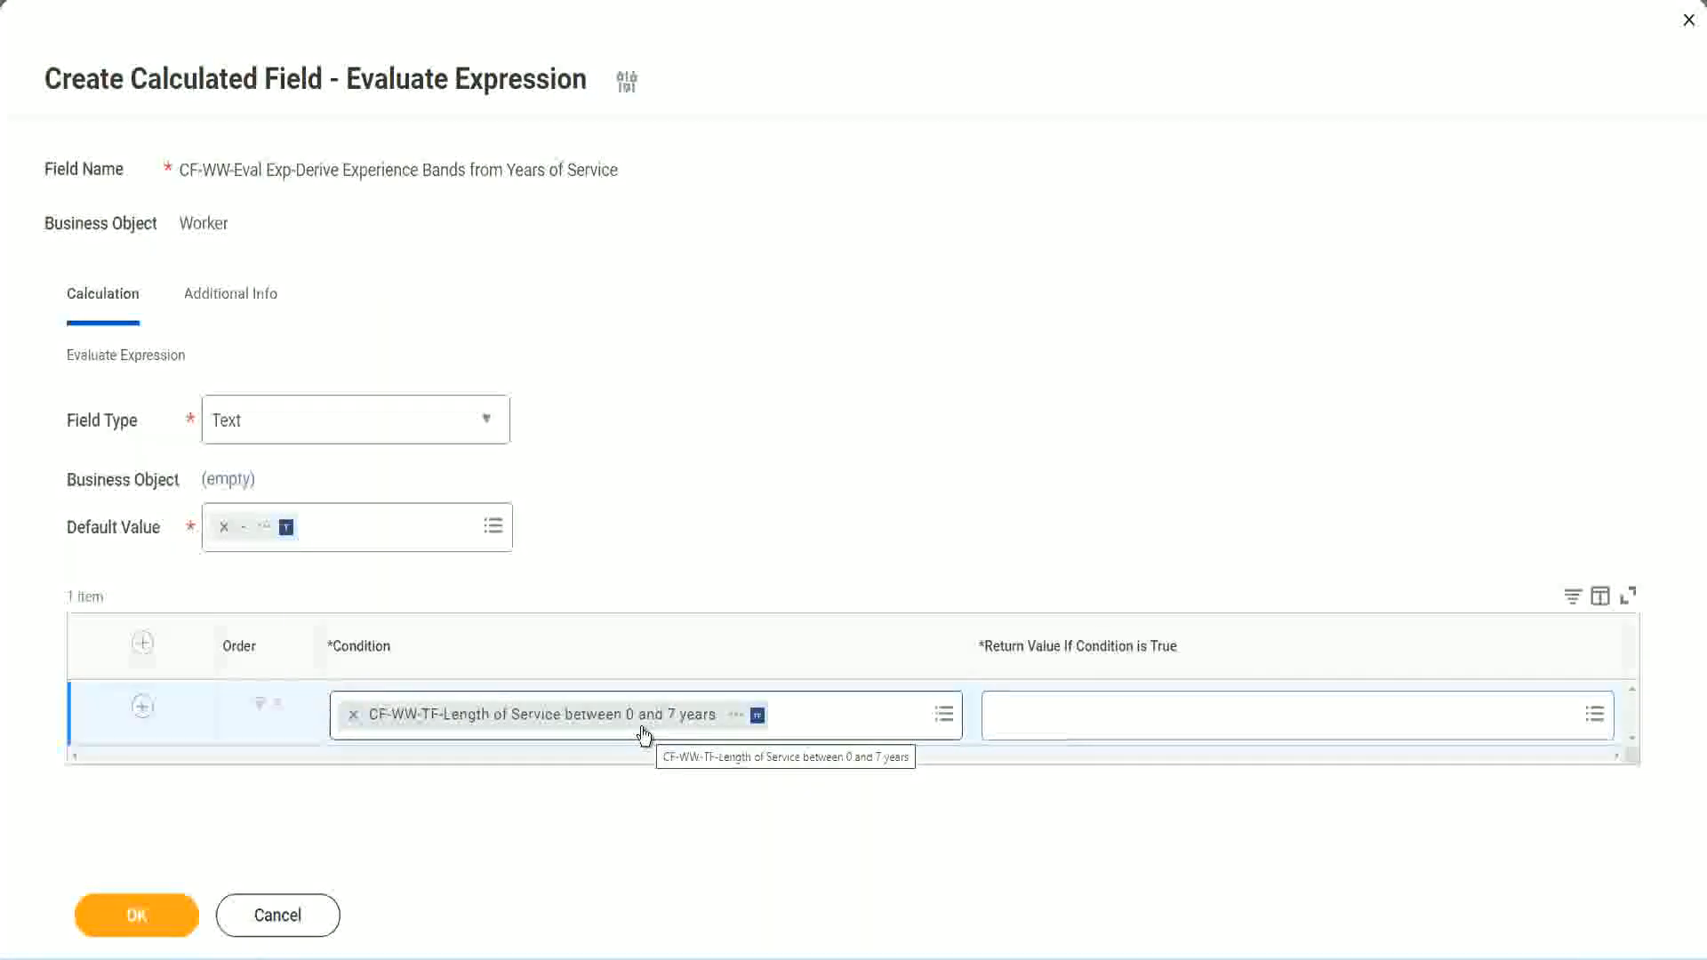
left_click(1108, 721)
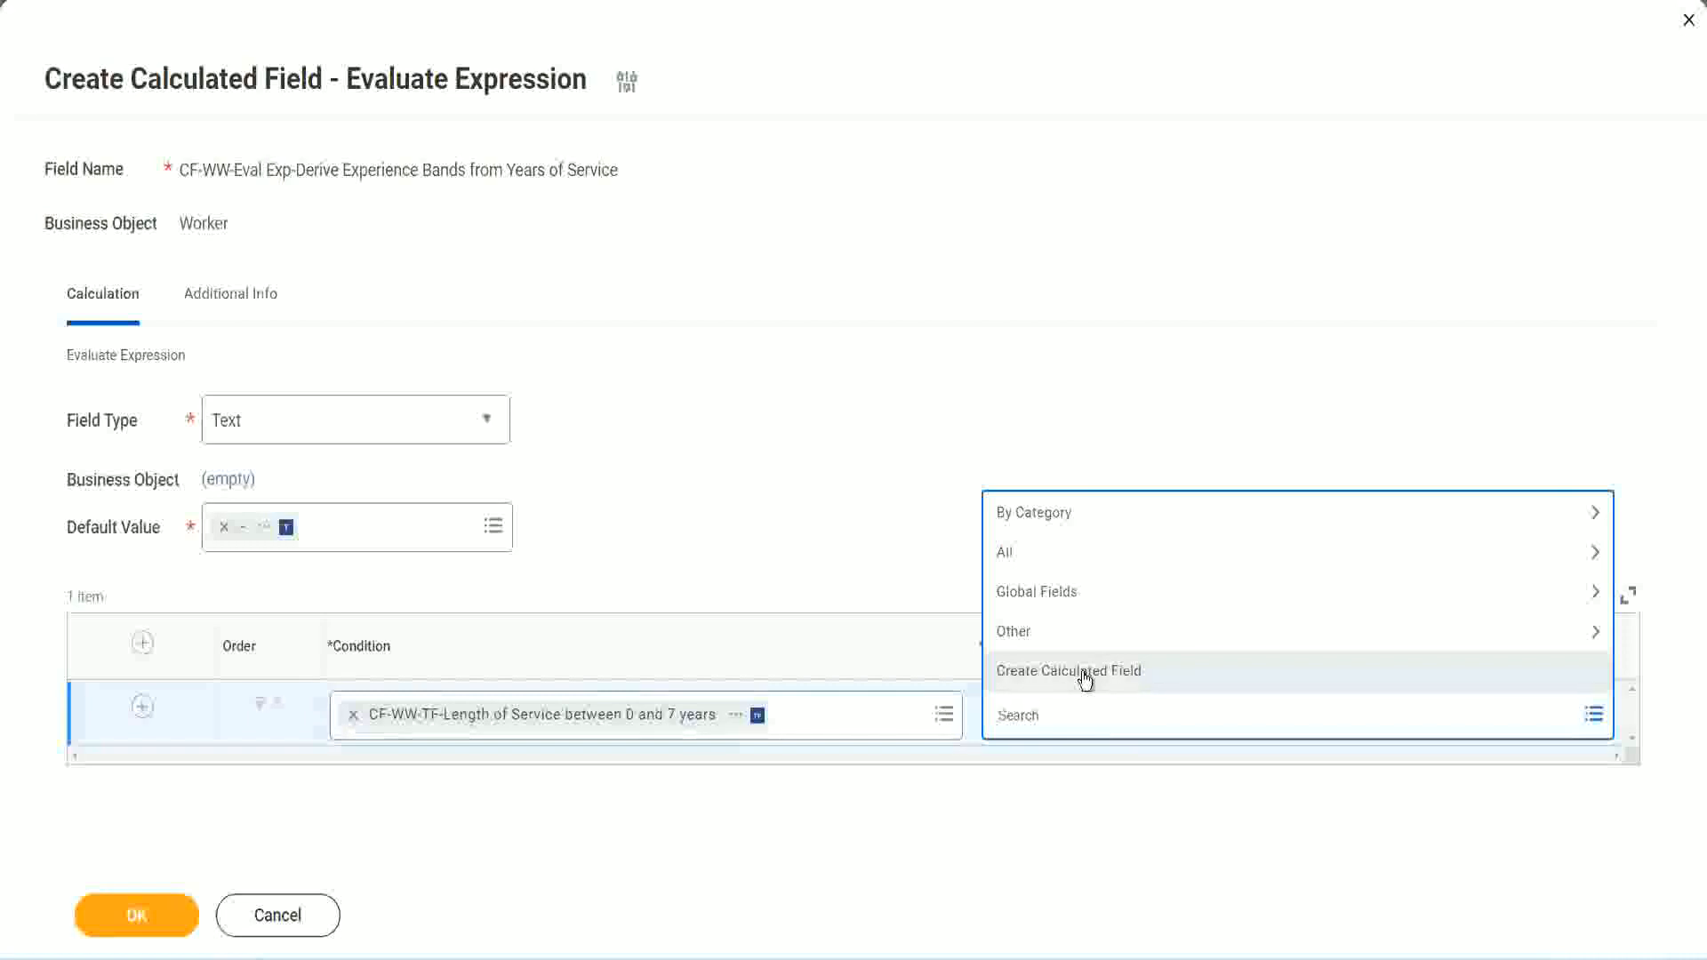
left_click(991, 443)
left_click(1029, 719)
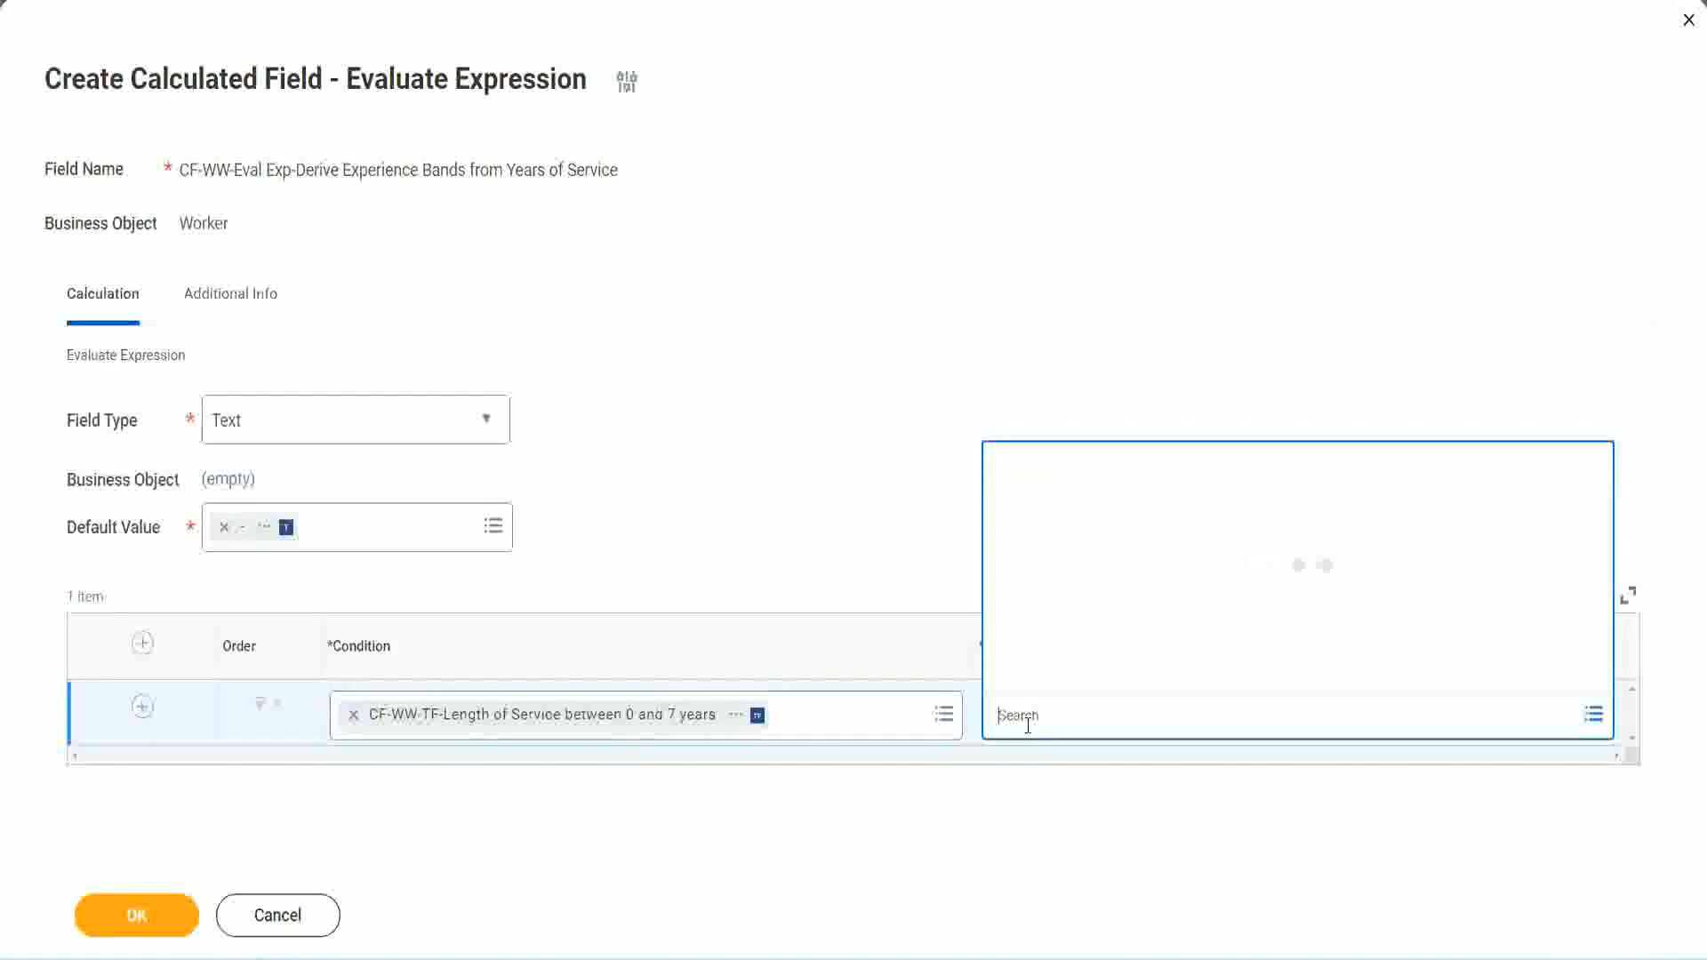
type("Amaterue")
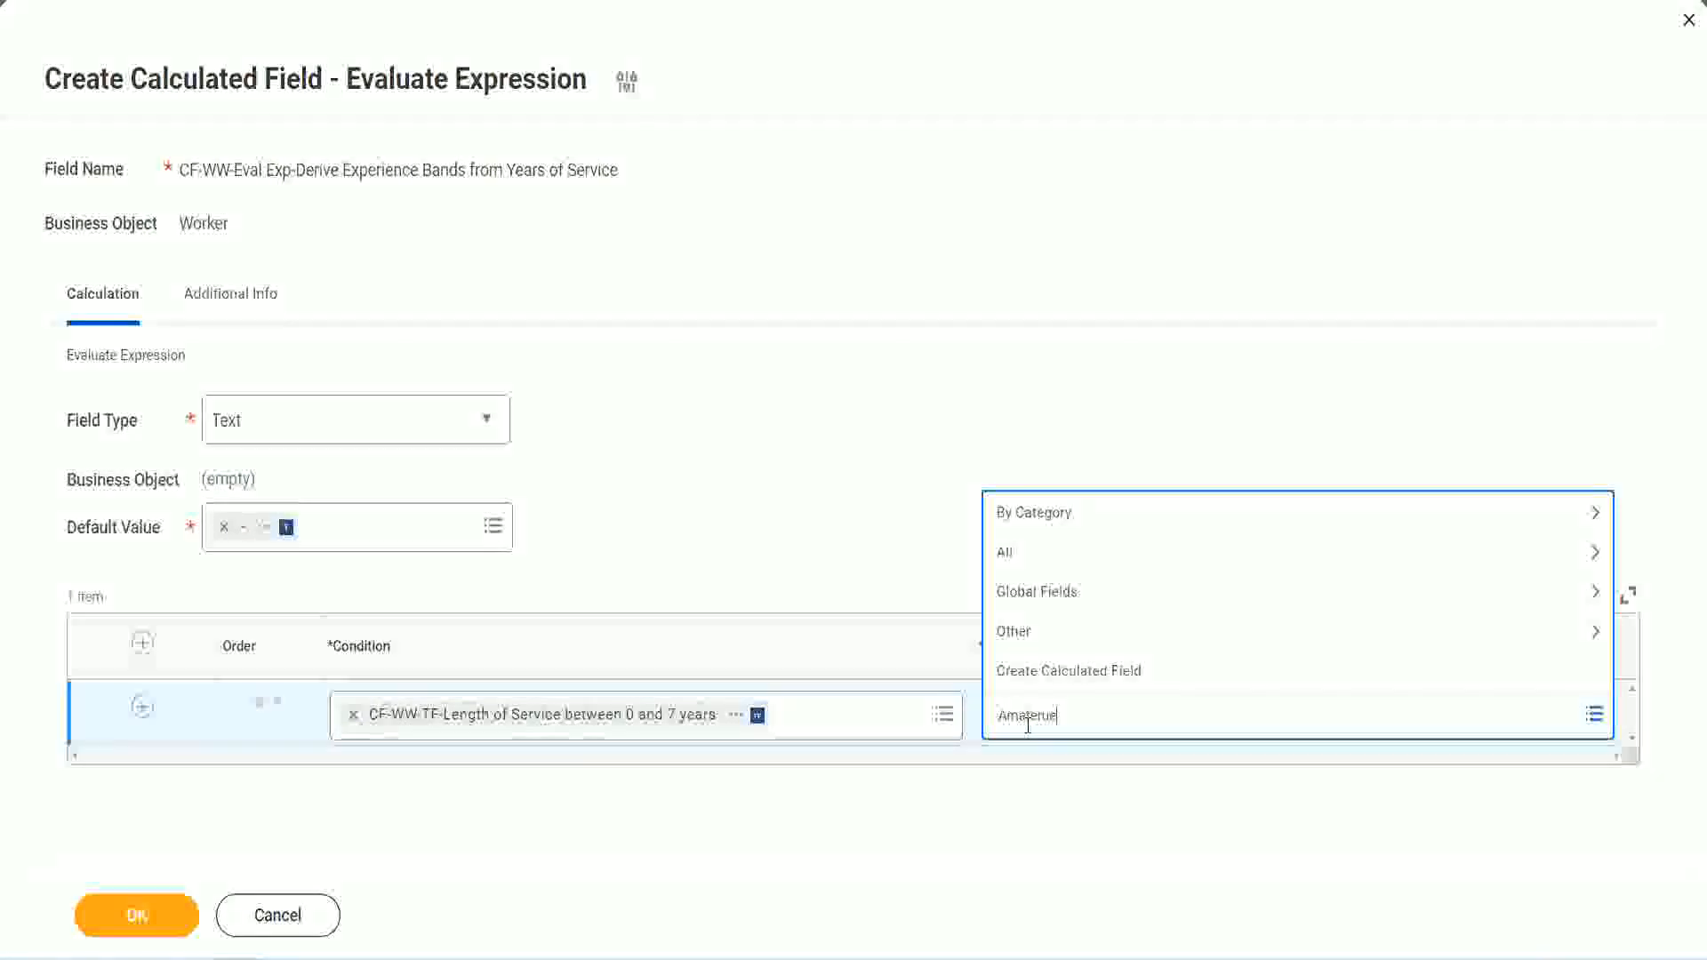
left_click(862, 516)
left_click(1076, 731)
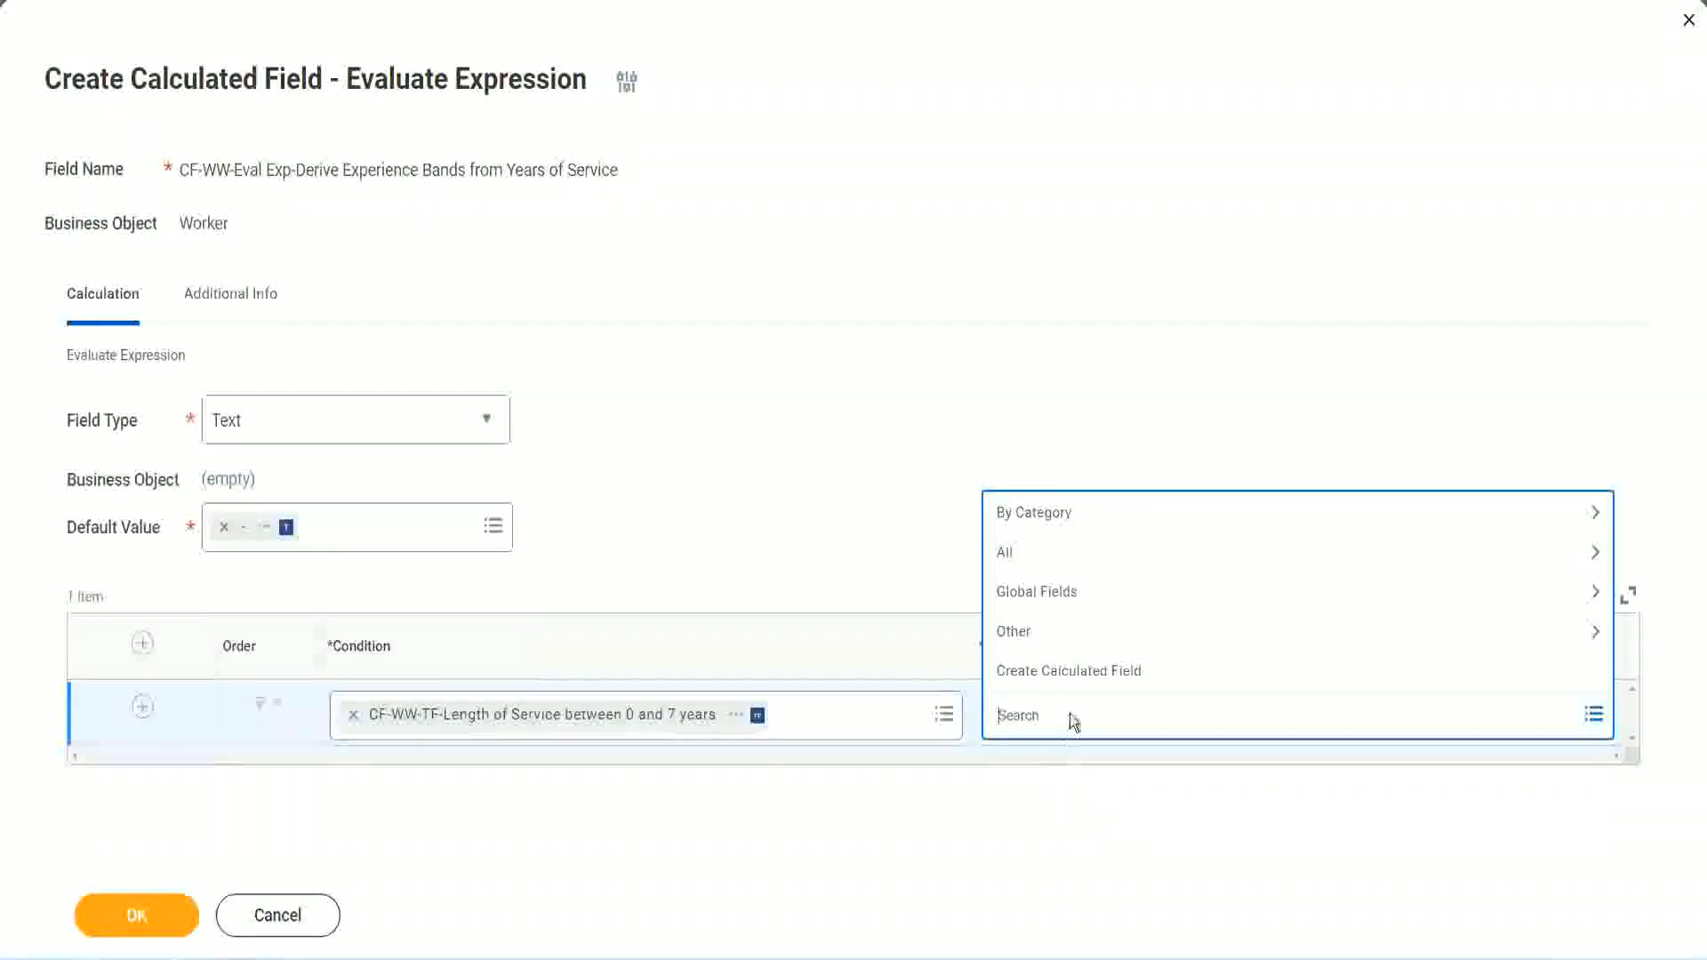
left_click(860, 518)
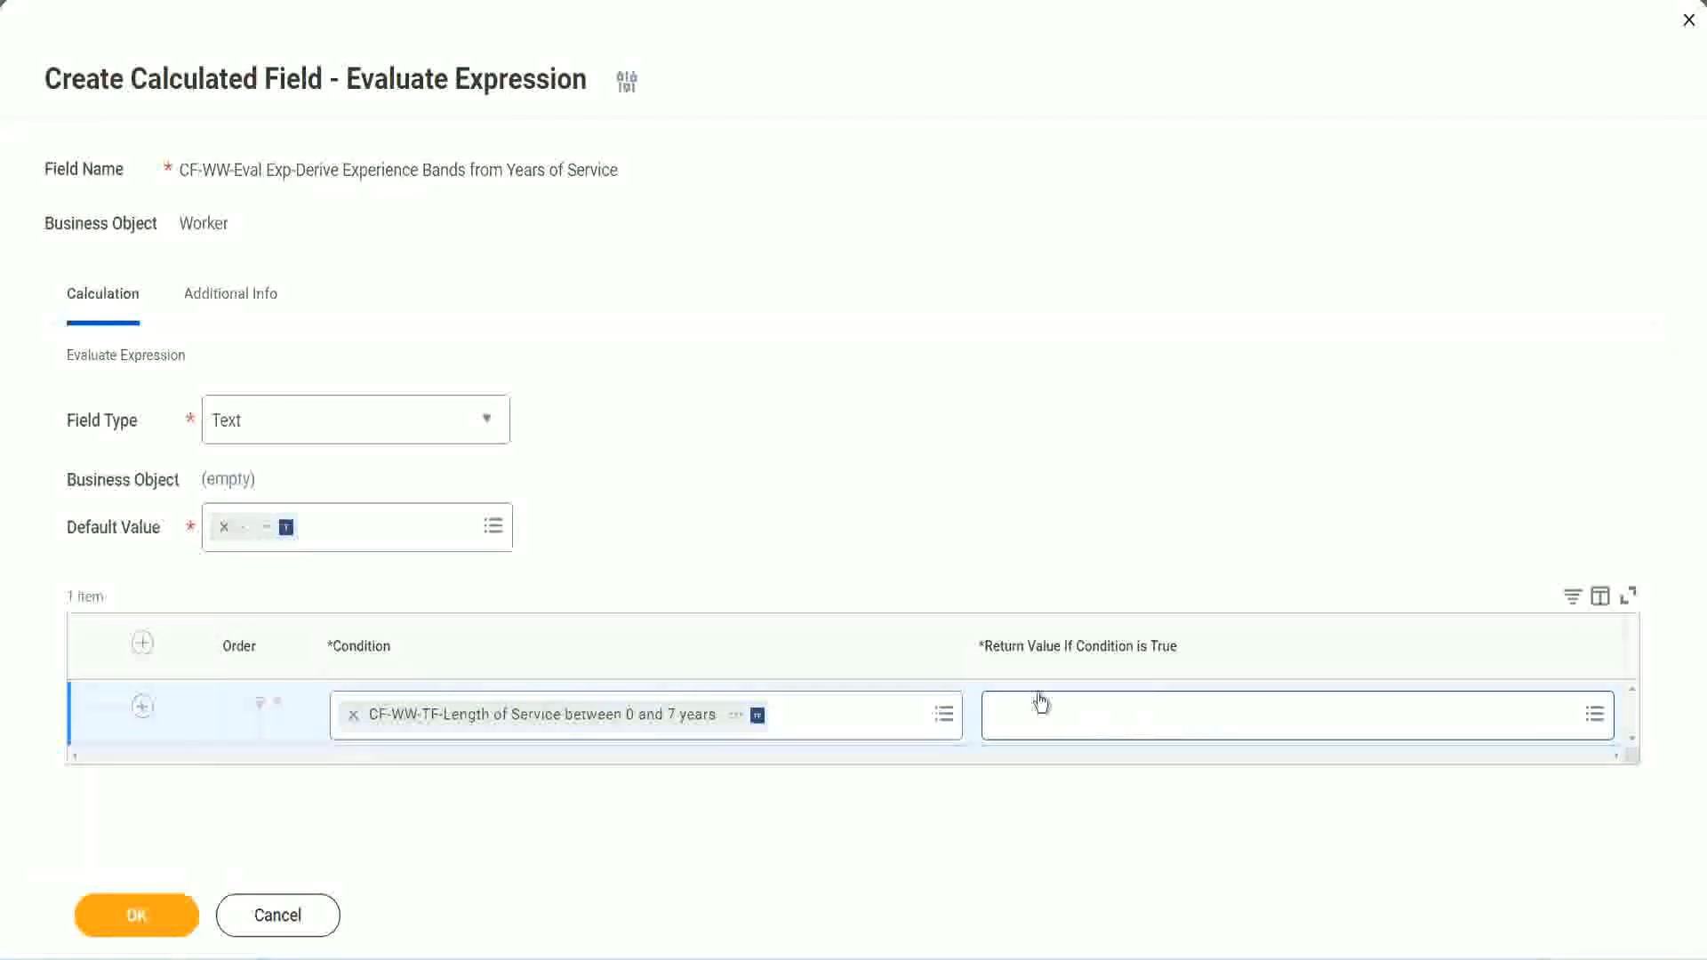
Start a new calculated field for the first row's return value and name it CF-WW-TC-Amateur
left_click(1106, 714)
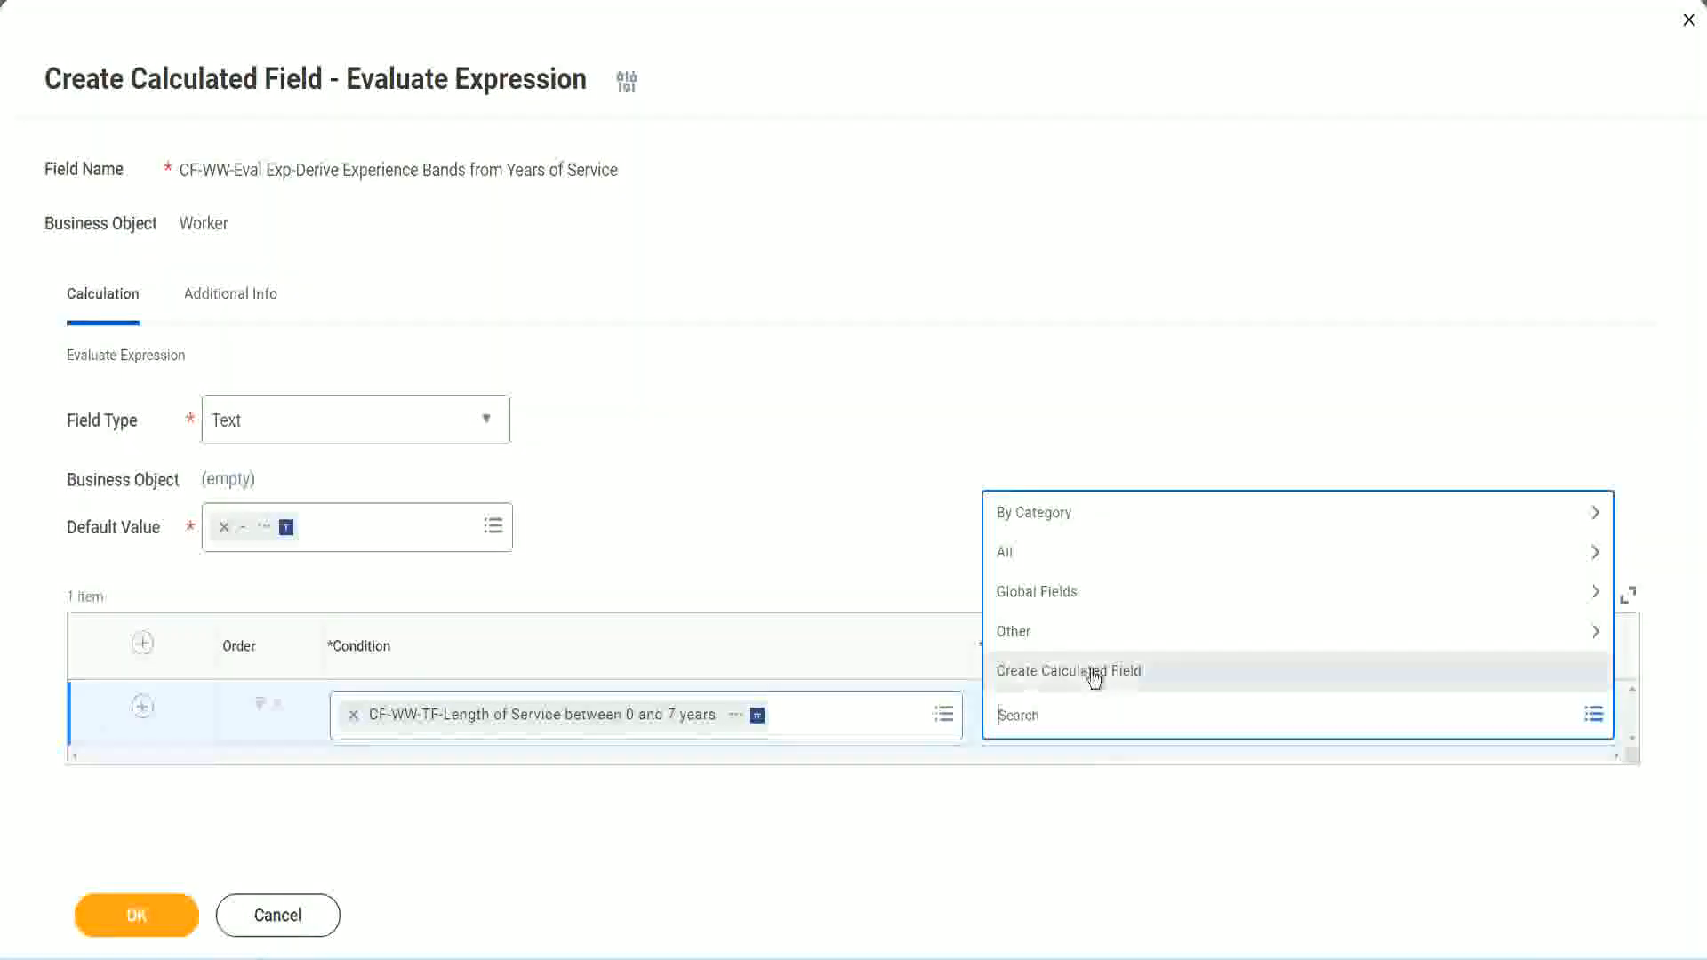
left_click(1093, 677)
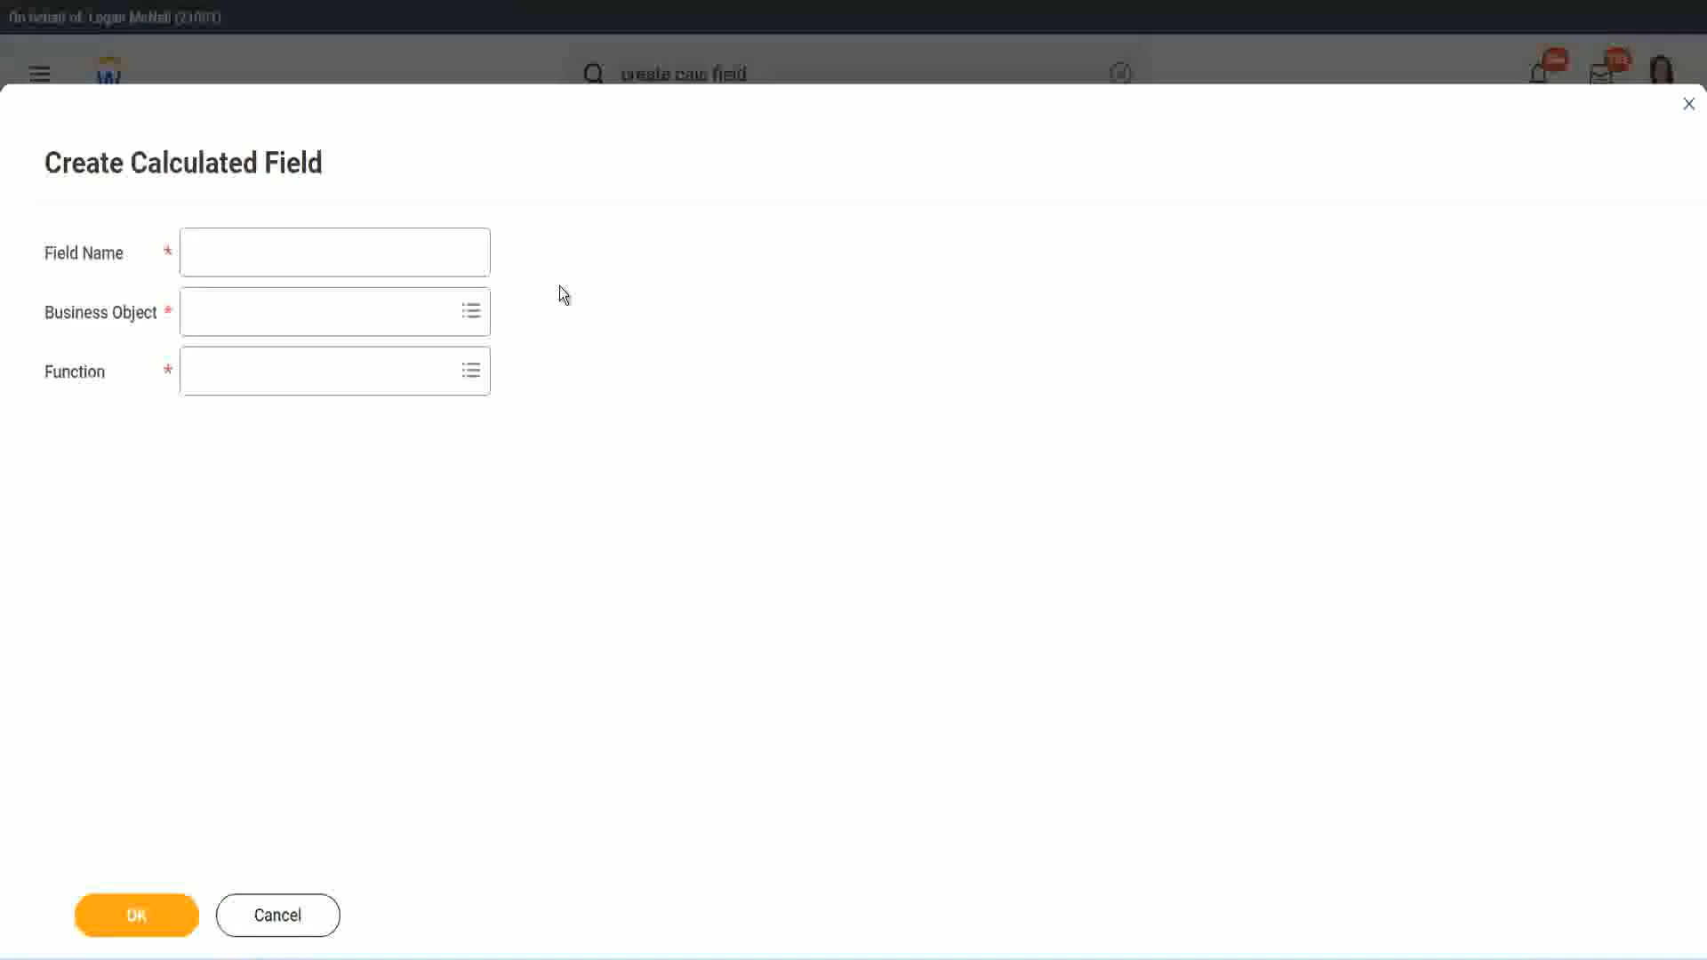
left_click(210, 255)
type("CF")
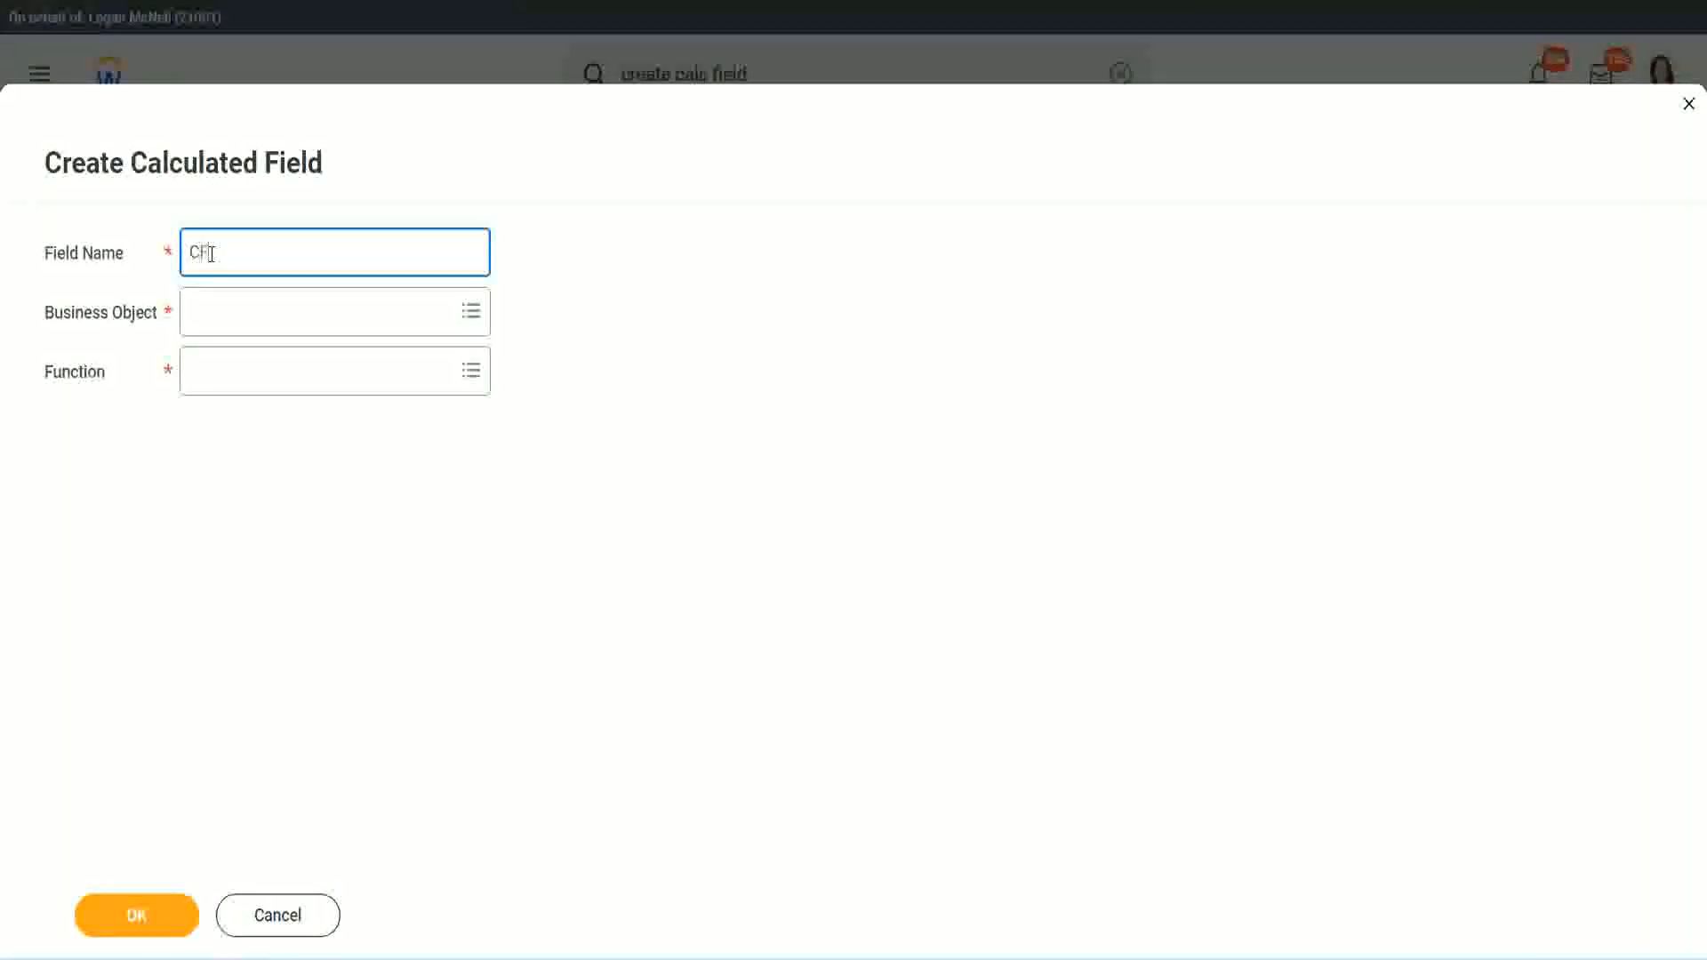
type("_TC")
type("-Am")
type("ateur")
left_click(214, 252)
type("WW-")
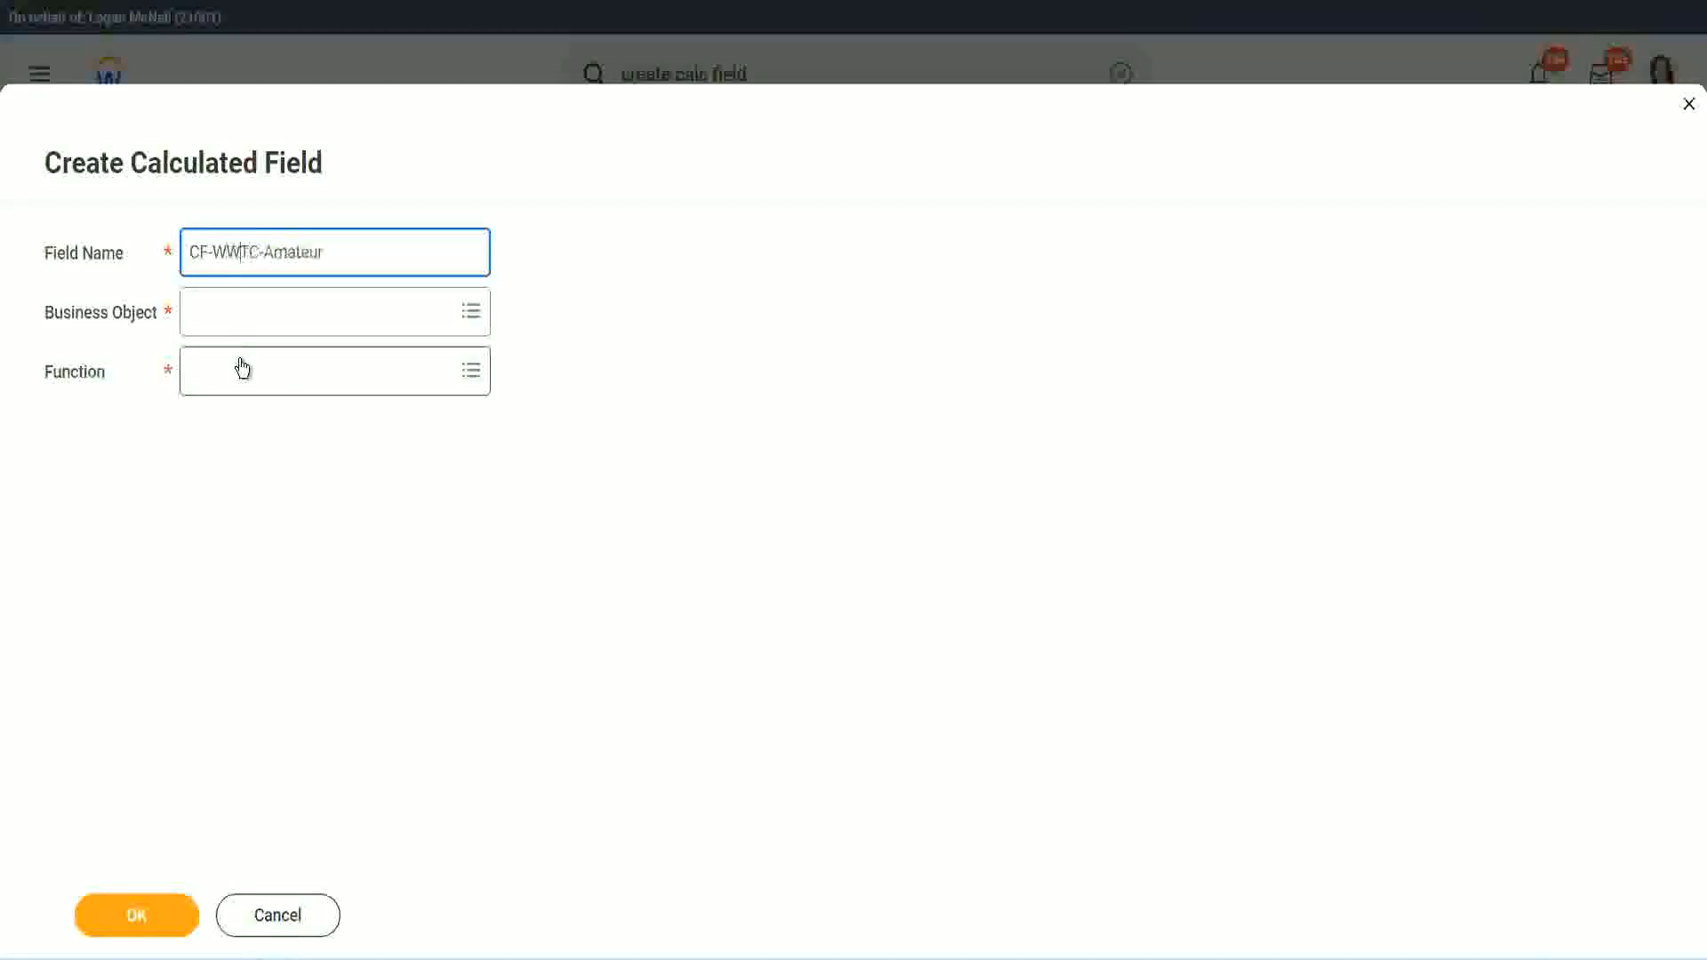
Set the new field's business object to Global
left_click(241, 312)
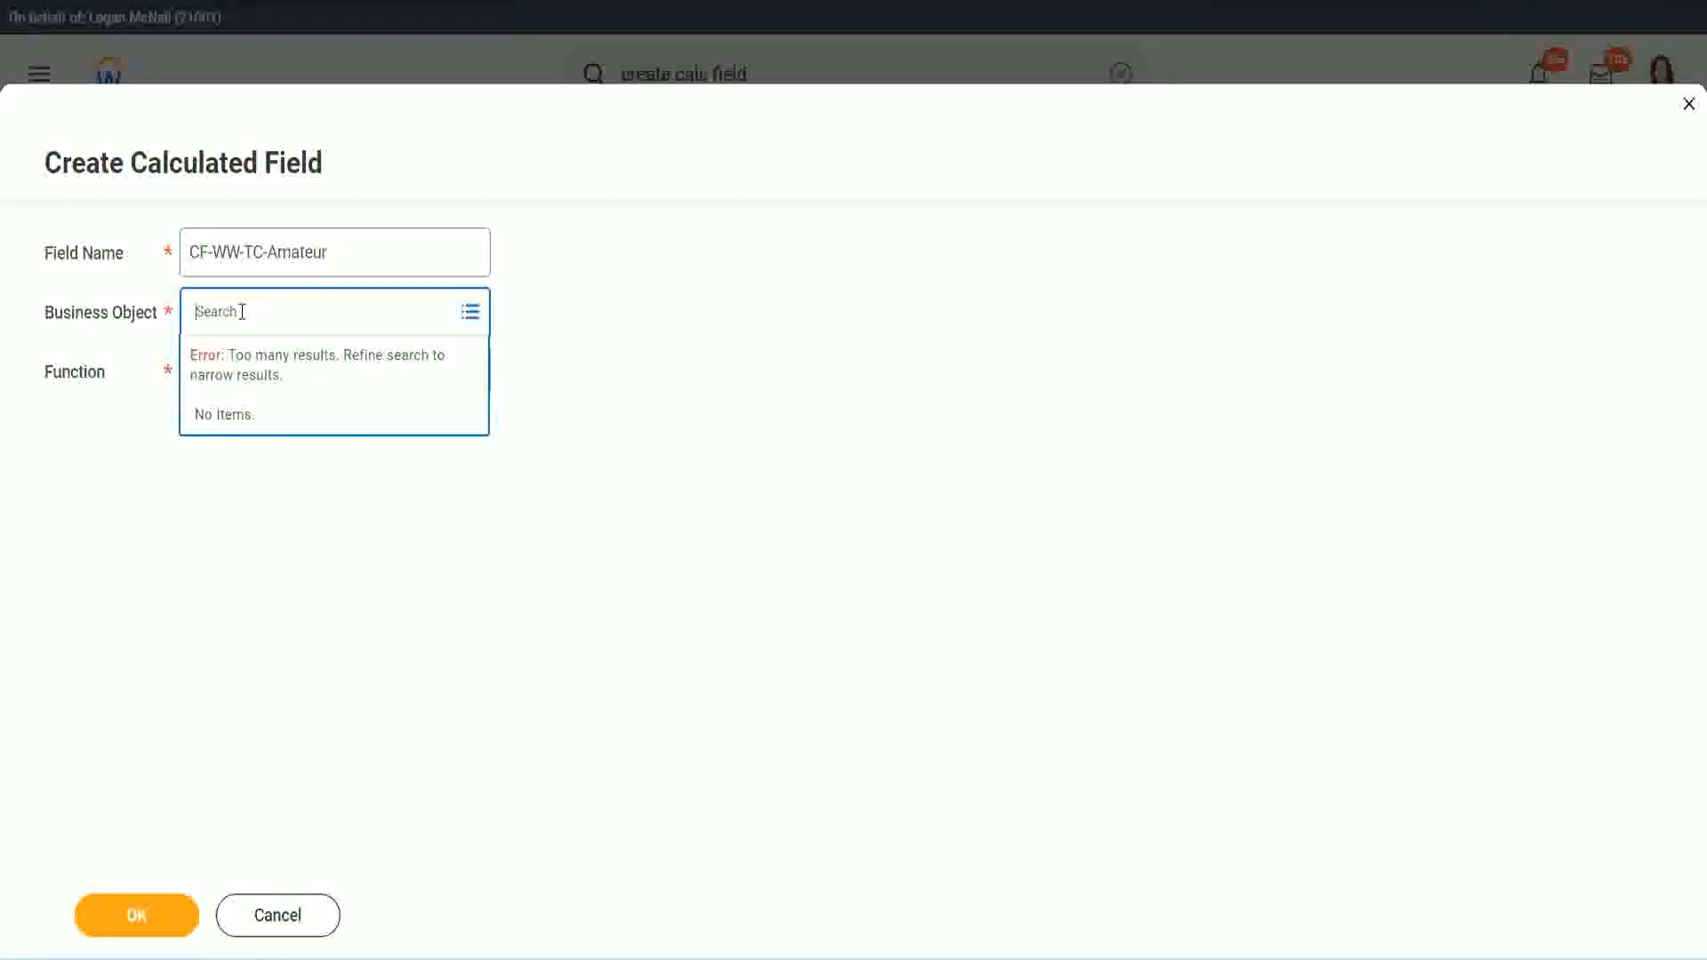
type("worker")
key("BackSpace")
key("BackSpace")
type("global")
key("Return")
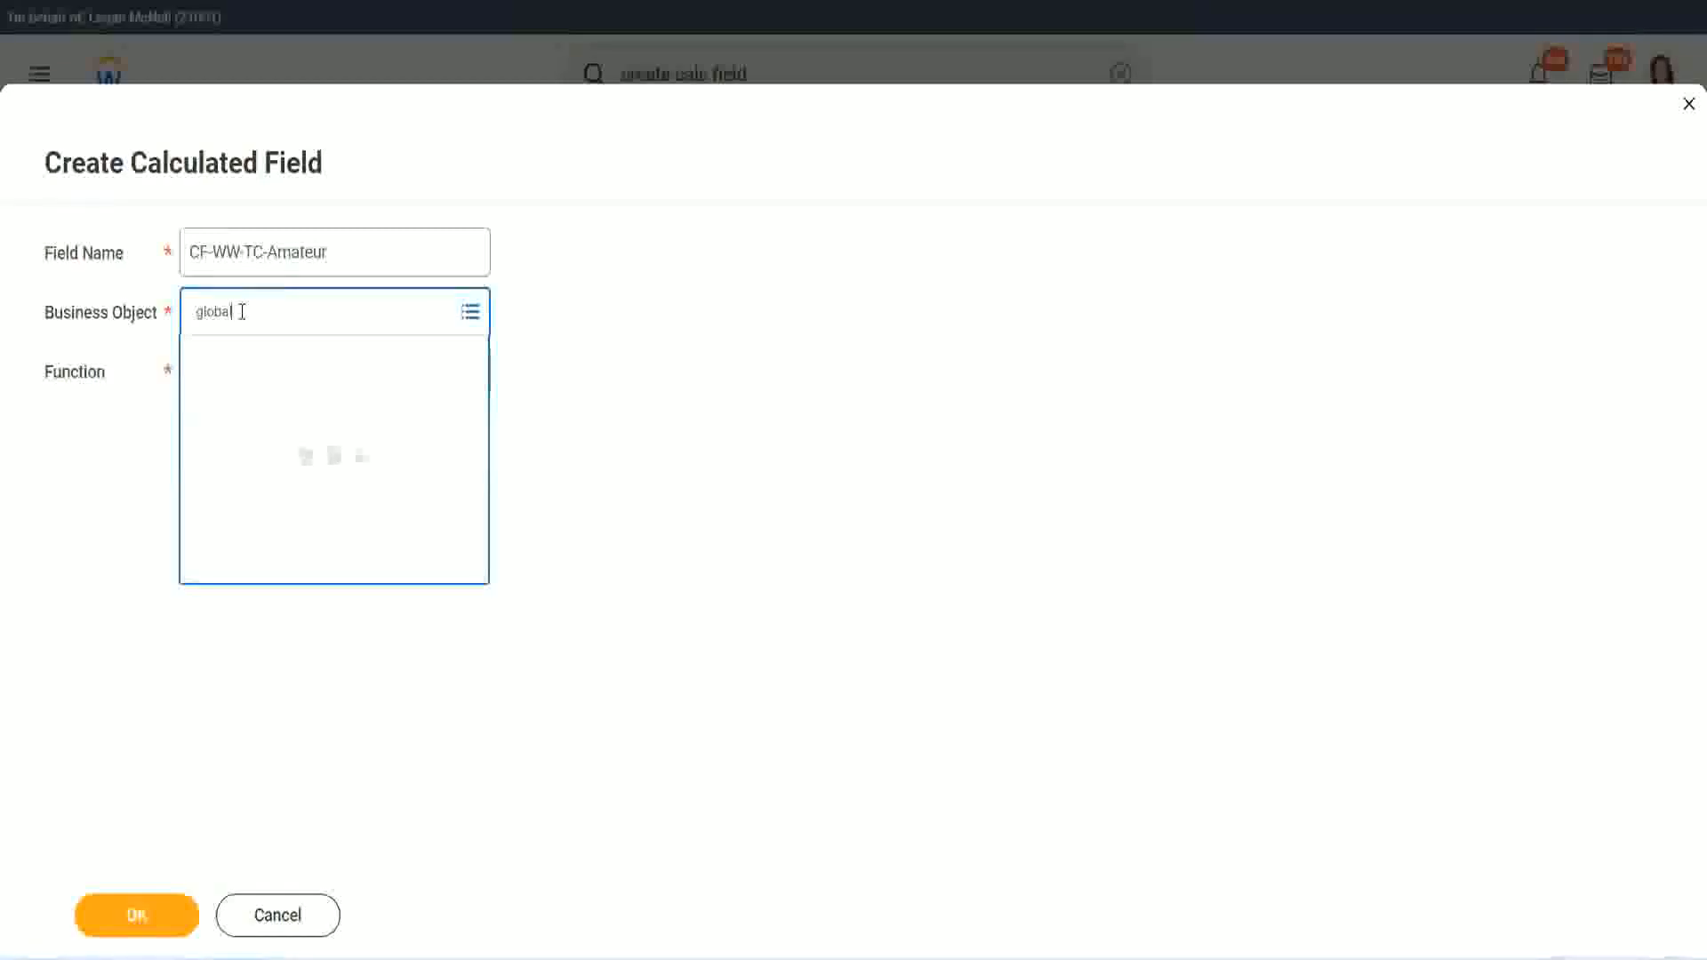
left_click(269, 408)
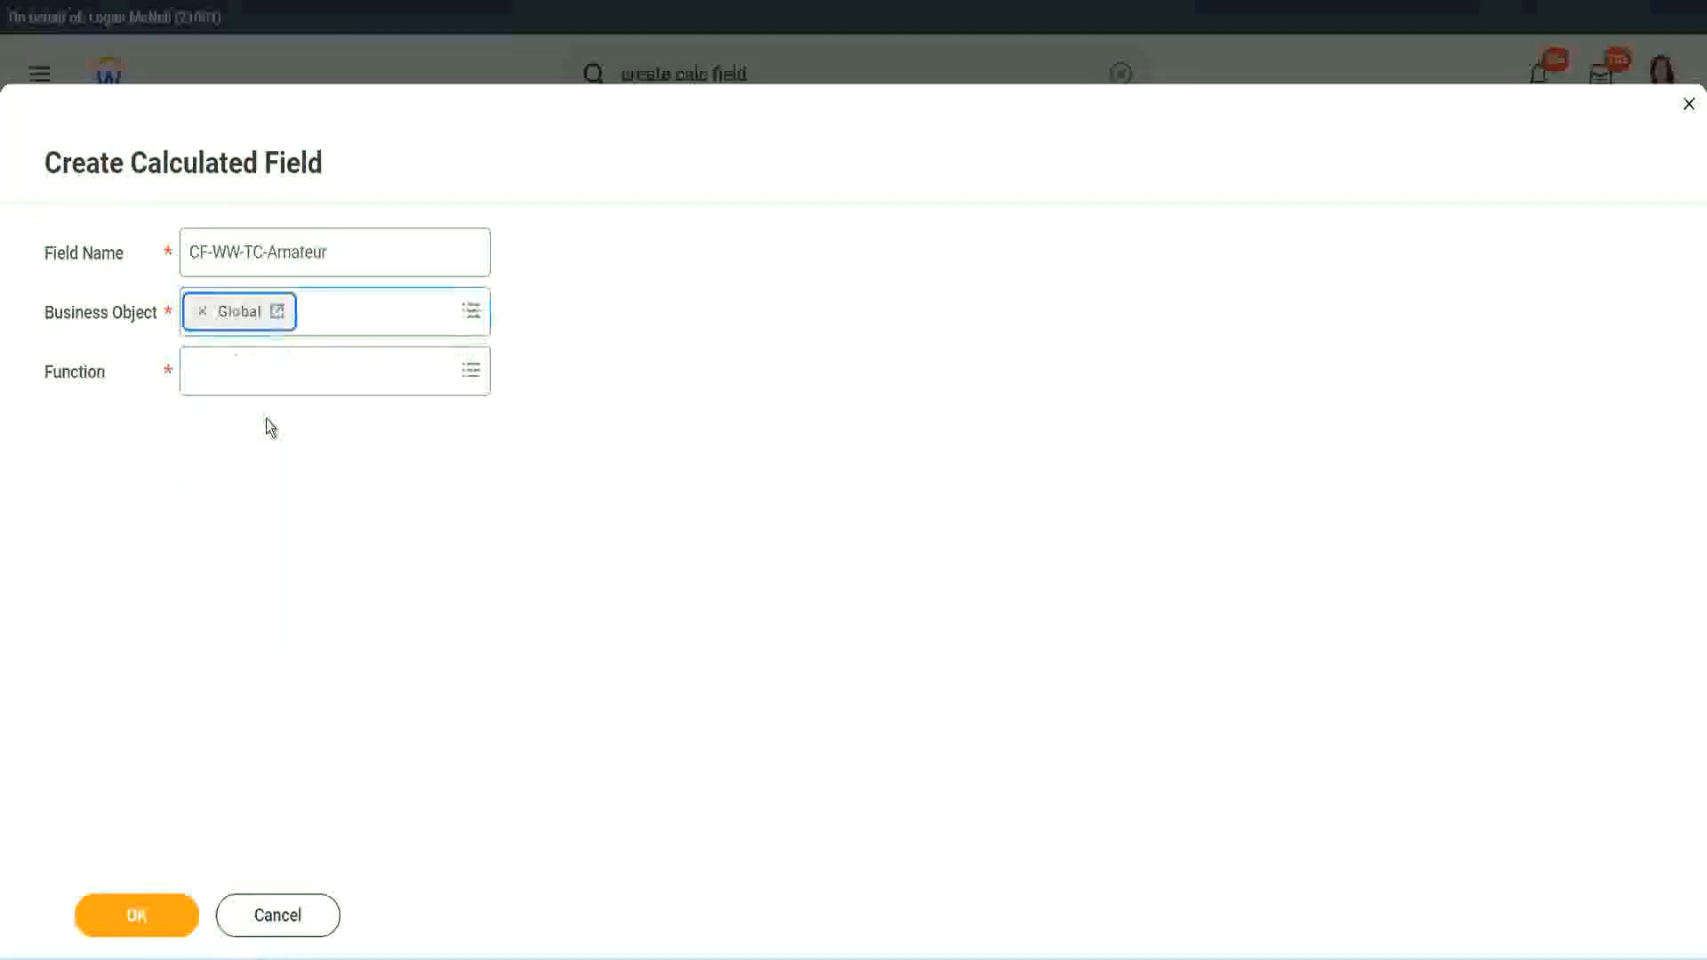
Copy the word Amateur from the end of the new field's name
left_click_drag(339, 253, 55, 169)
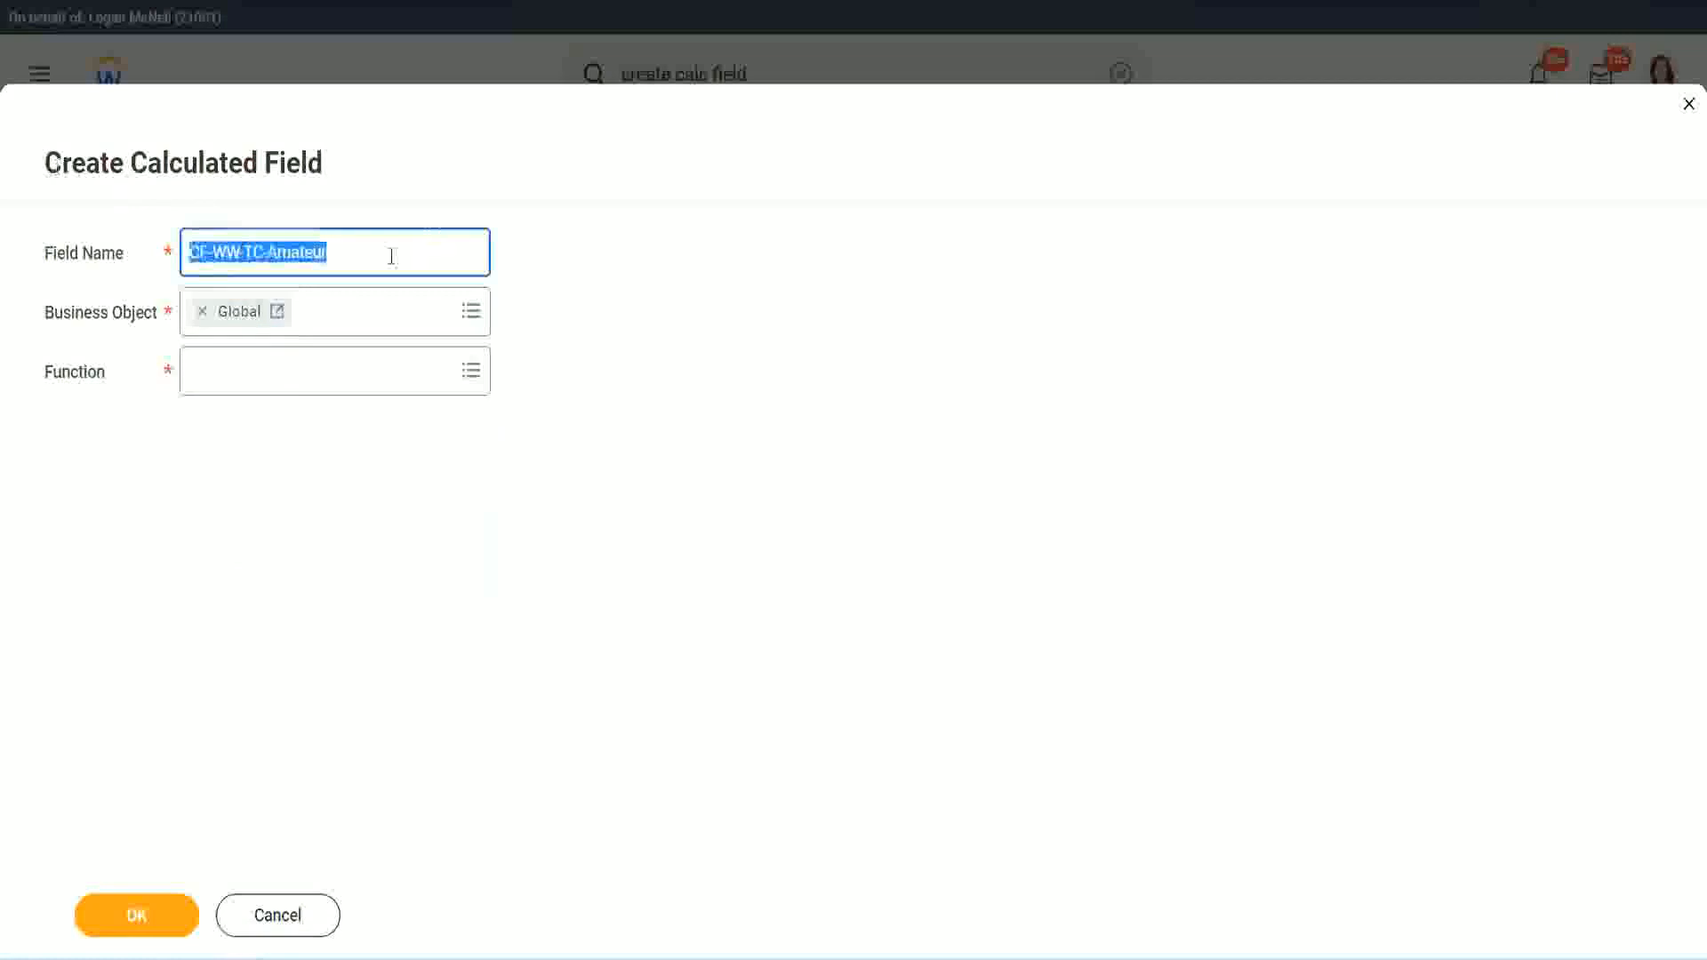
left_click(379, 254)
double_click(297, 251)
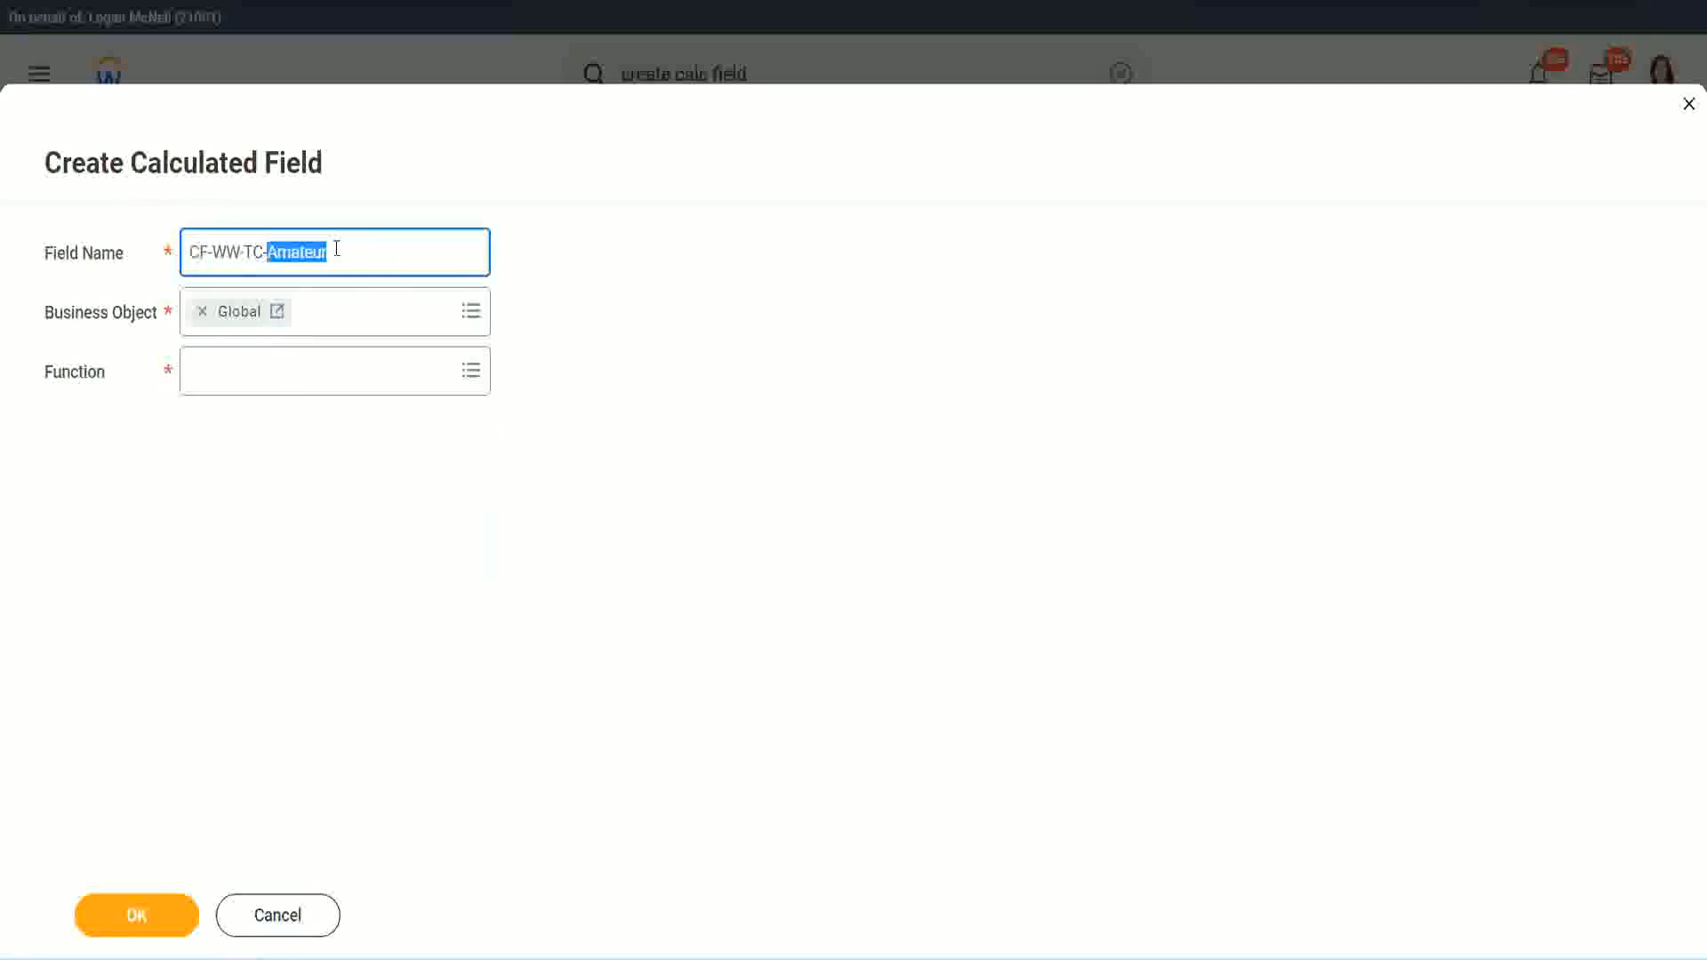
left_click(354, 249)
double_click(318, 256)
key("ctrl+c")
Choose Text Constant as the new field's function and continue to its calculation settings
left_click(235, 370)
type("text const")
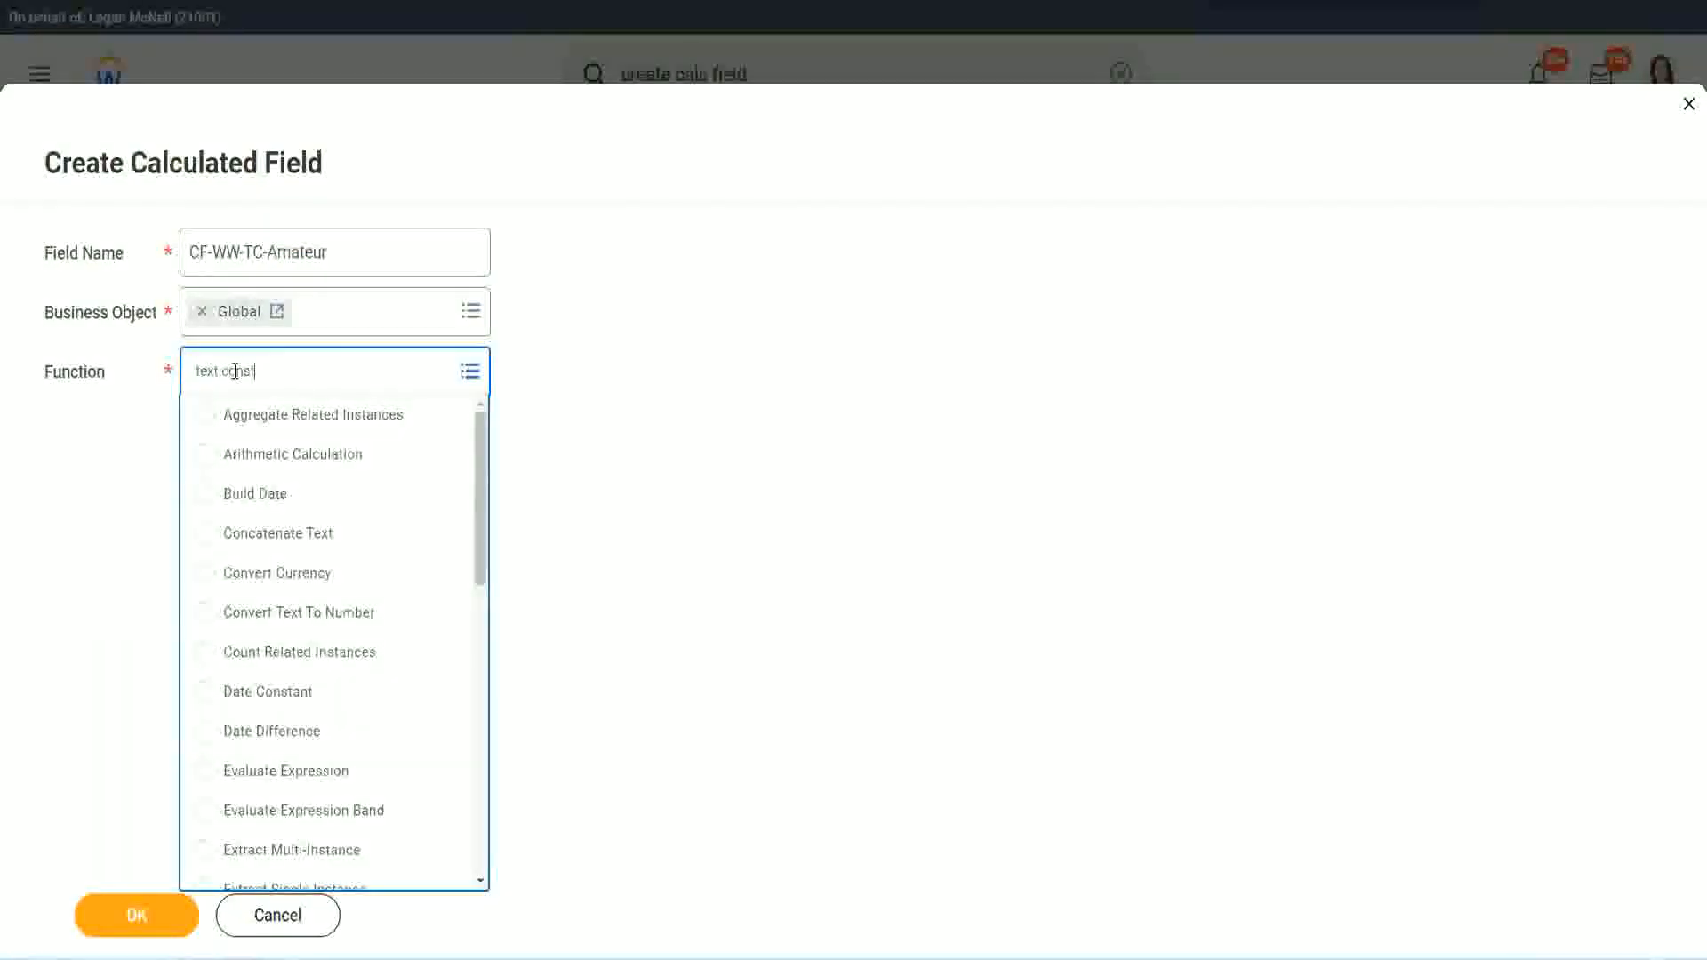
key("Return")
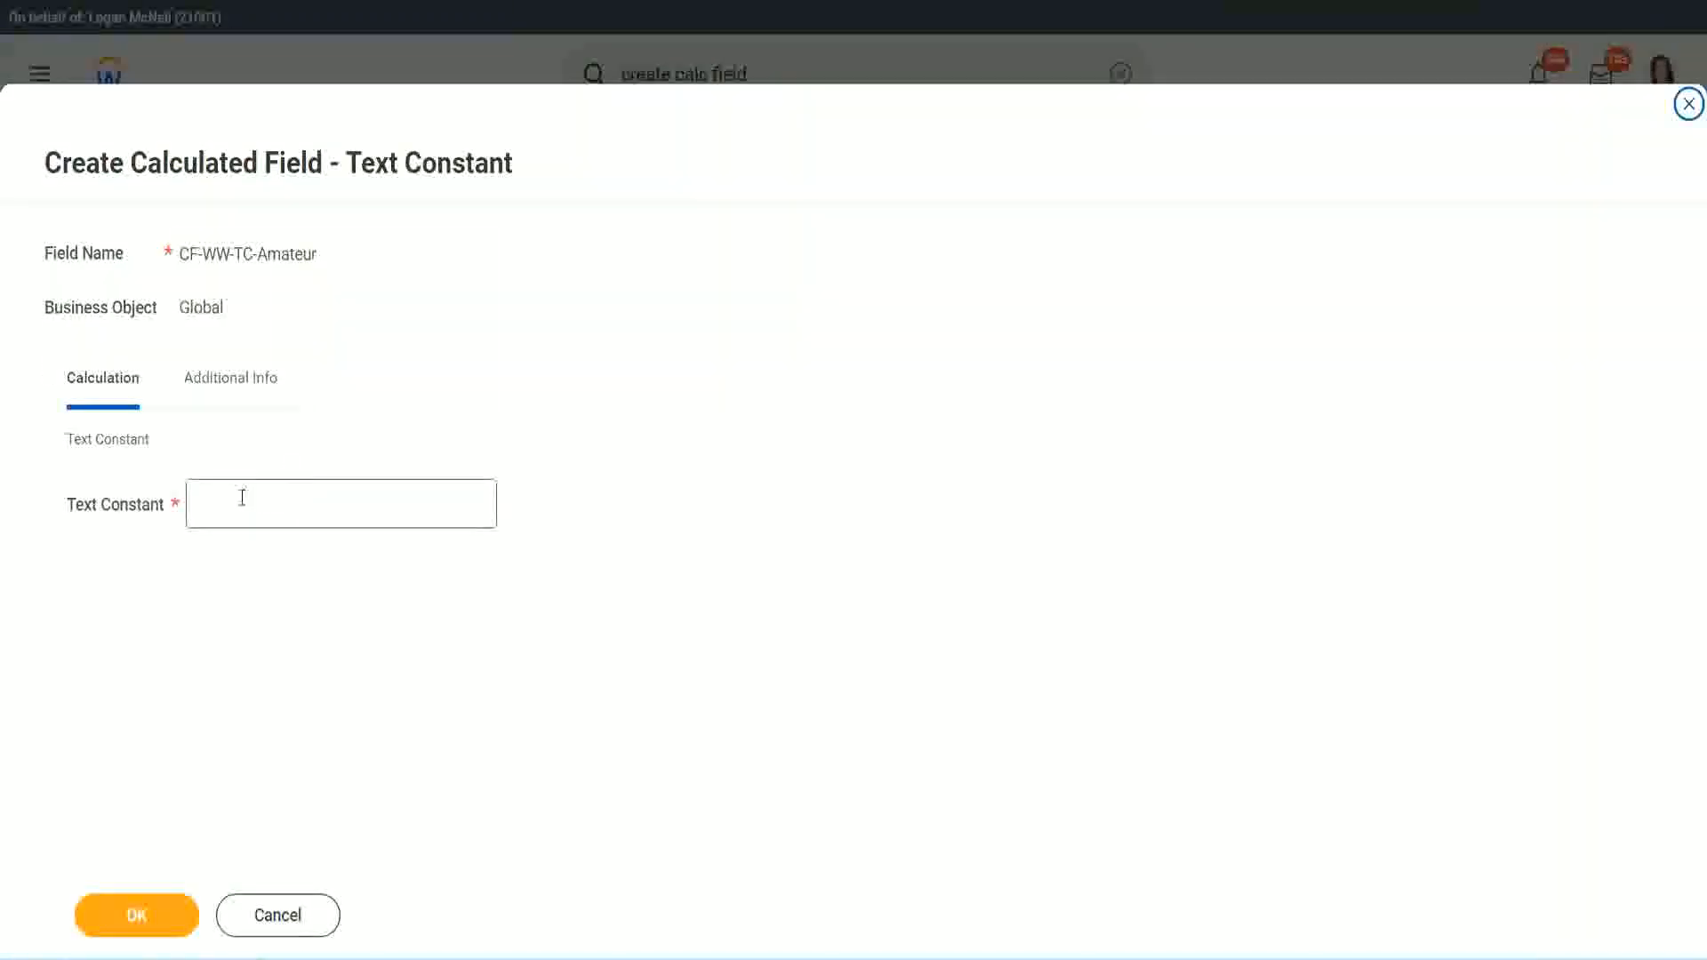
Set the text constant to the copied word Amateur and save the CF-WW-TC-Amateur field
left_click(271, 500)
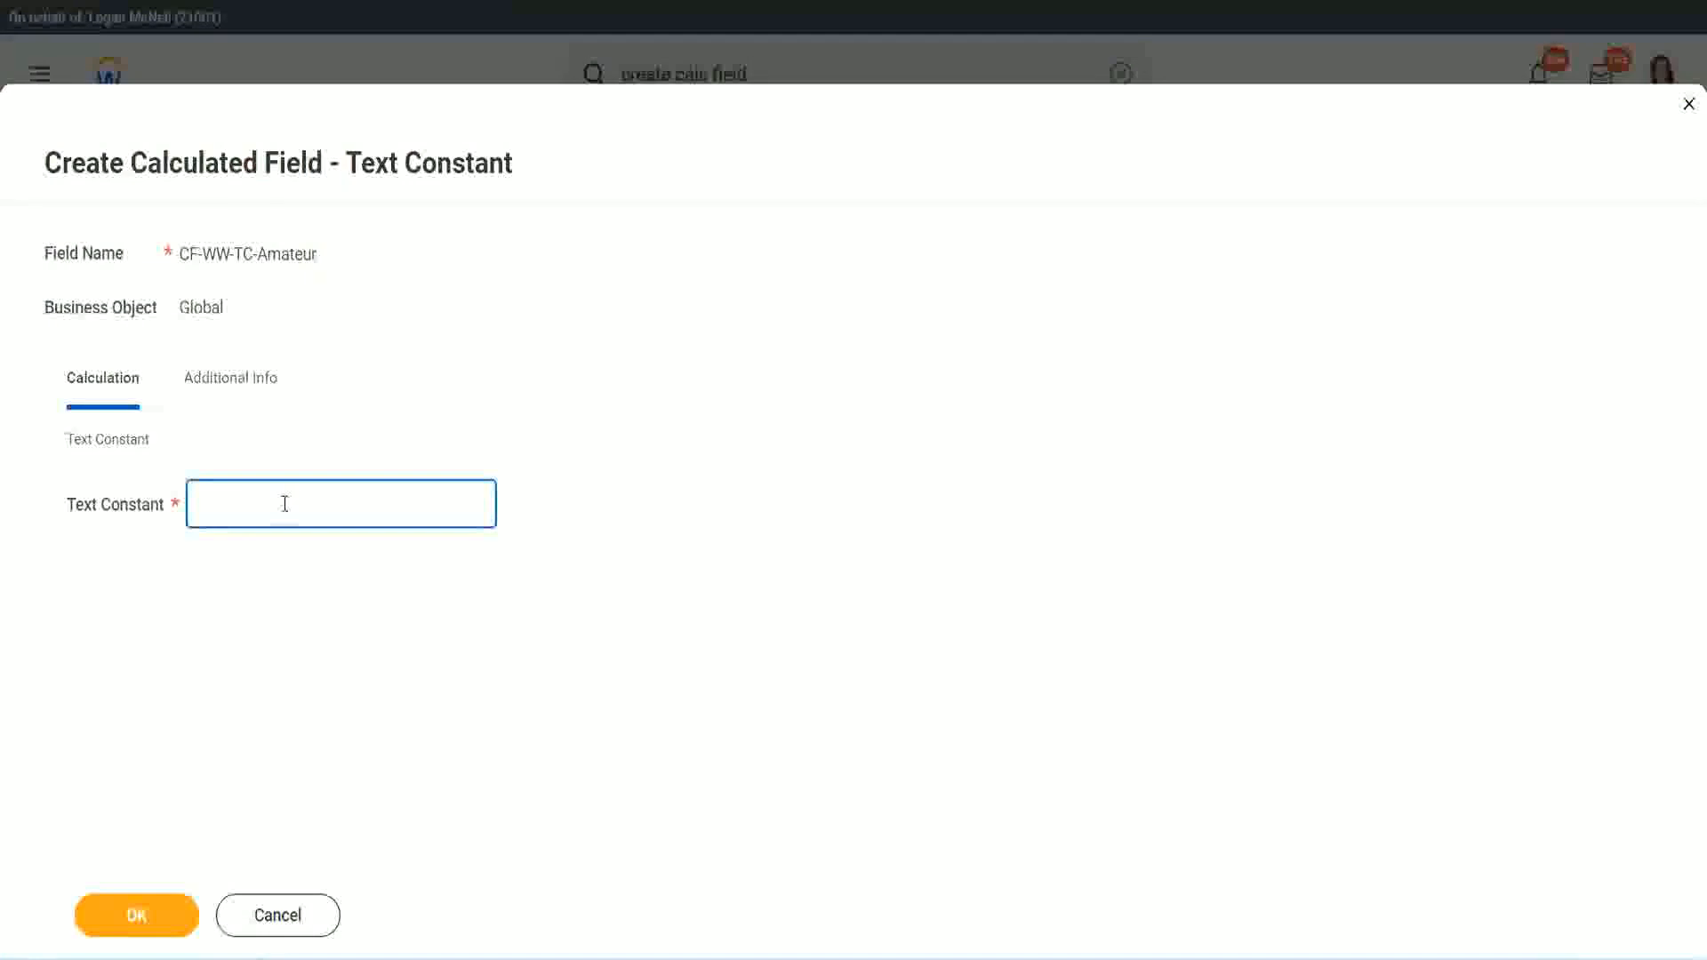
key("ctrl+v")
left_click(132, 918)
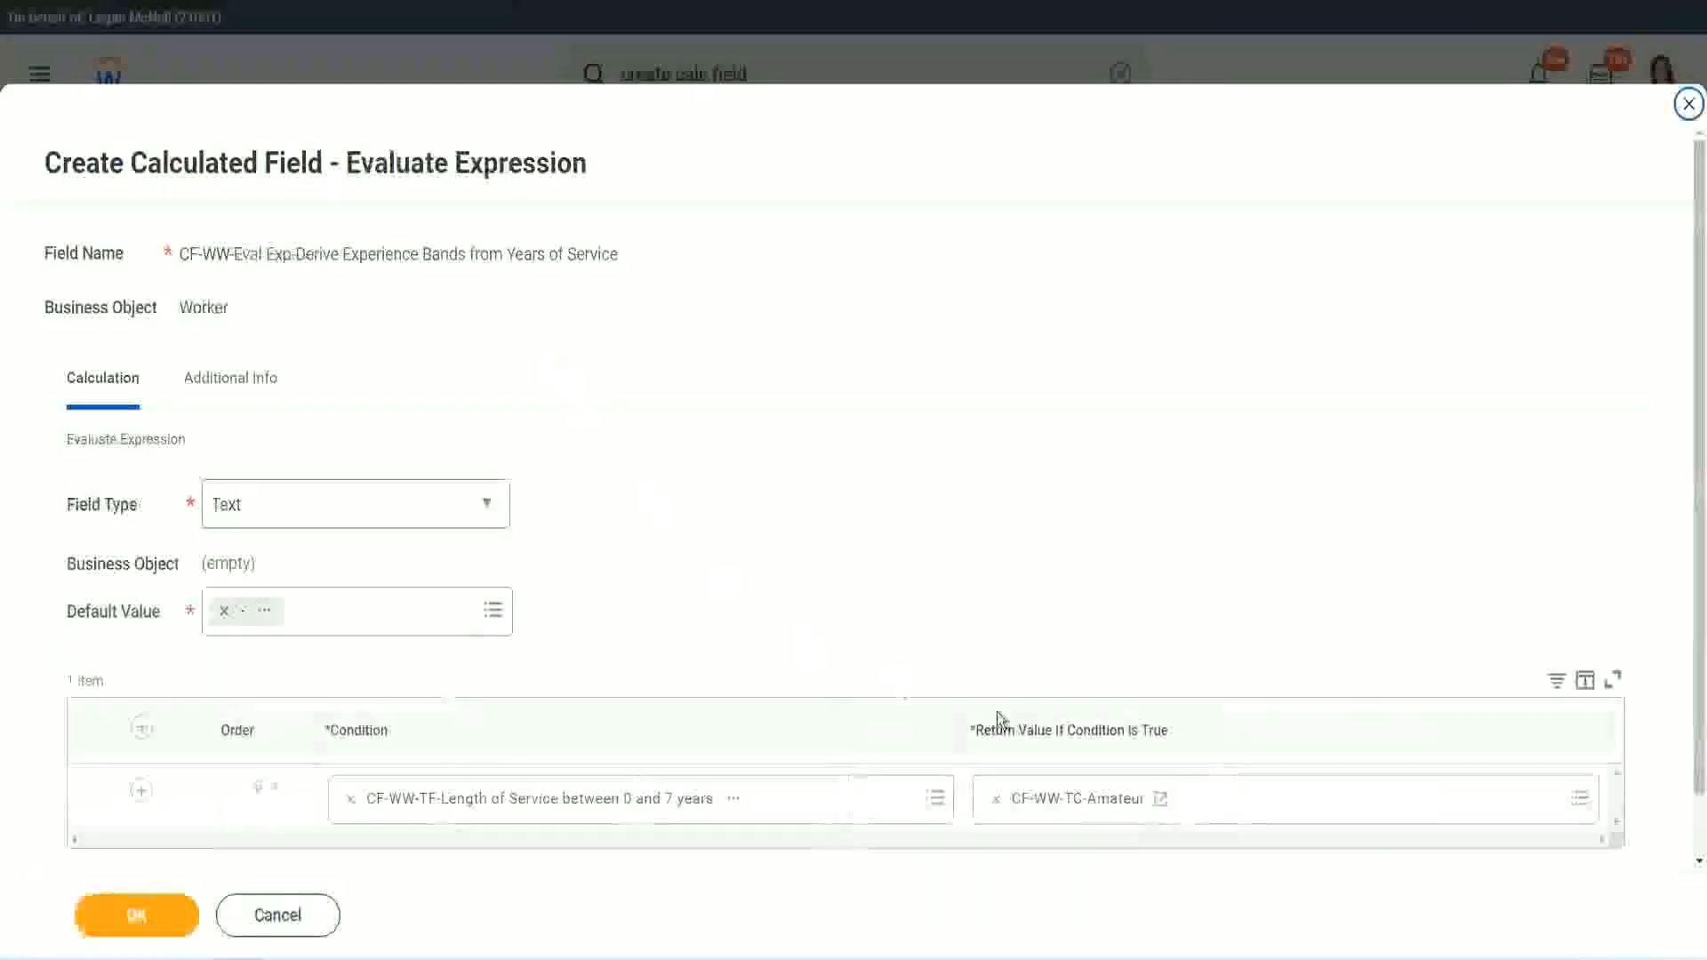
Add three empty condition rows below the first row of the Evaluate Expression table
right_click(1060, 803)
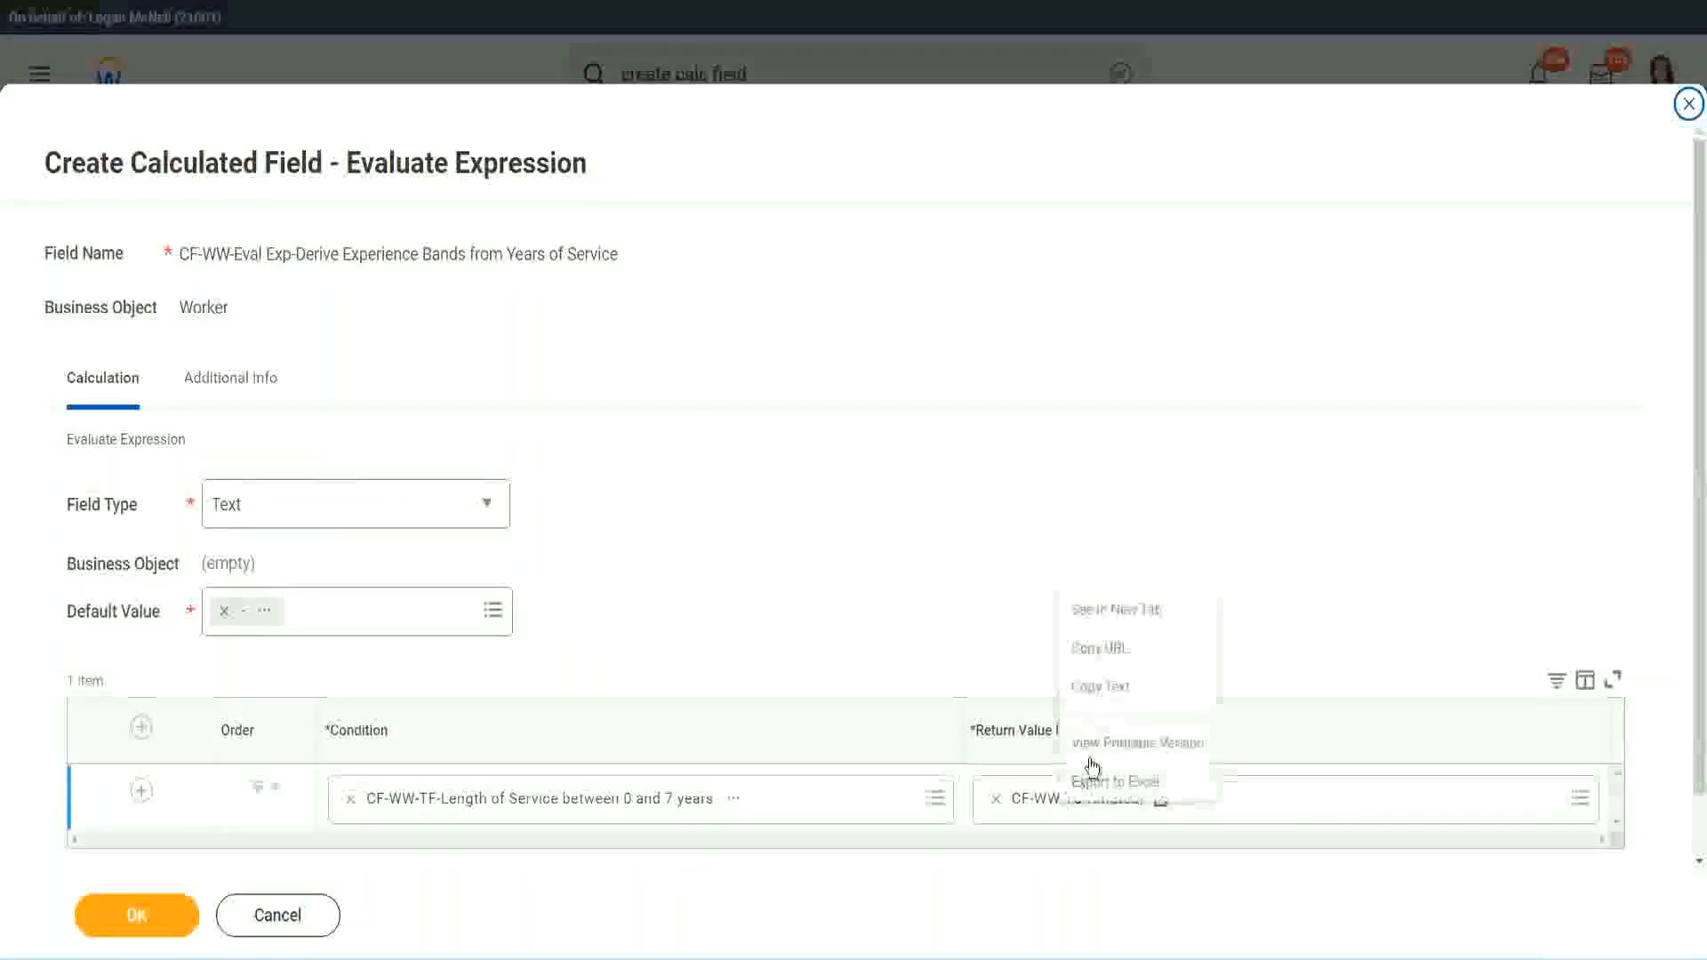
left_click(984, 732)
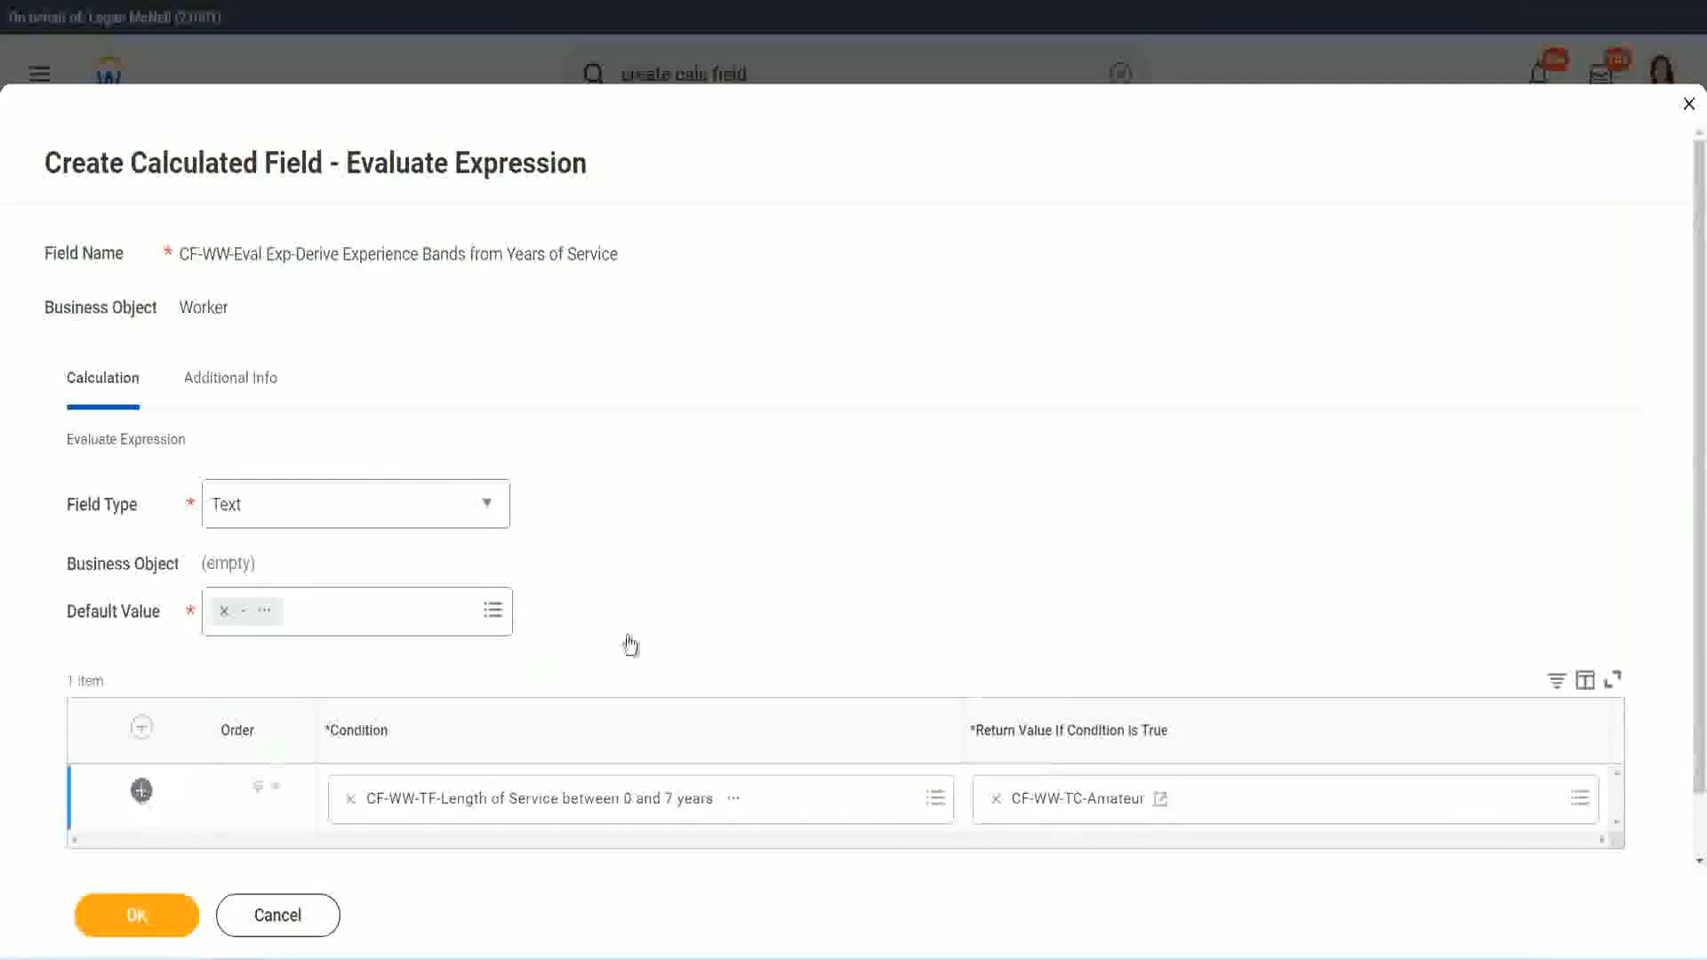
left_click(141, 796)
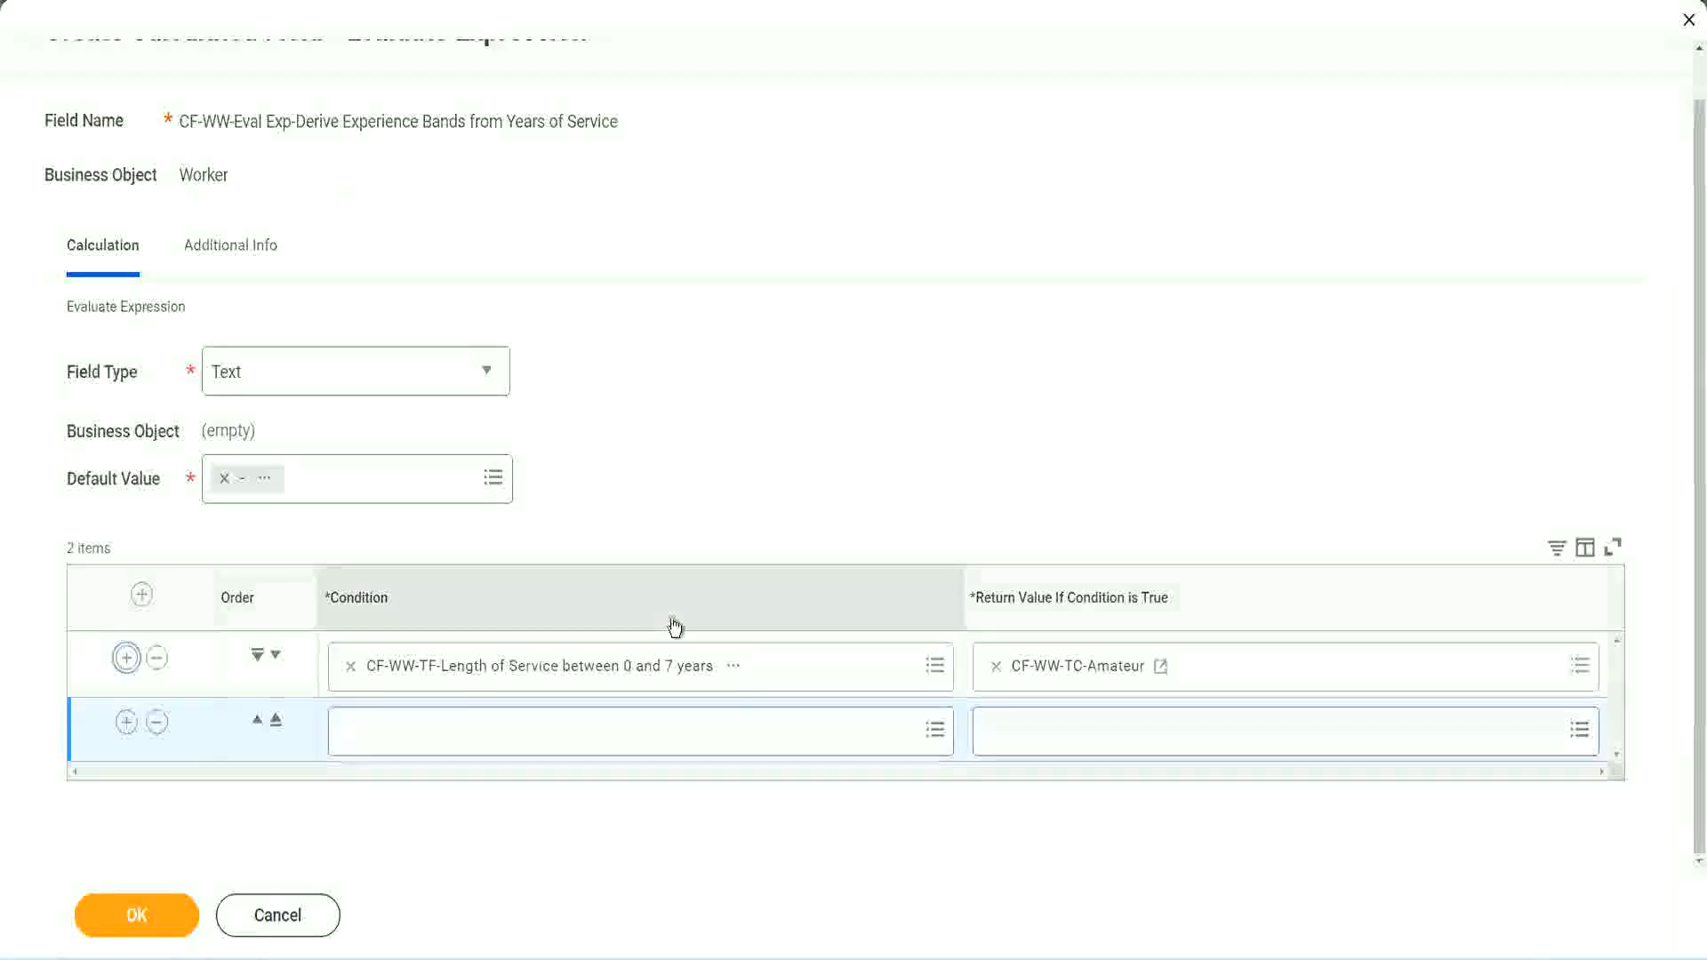
left_click(126, 723)
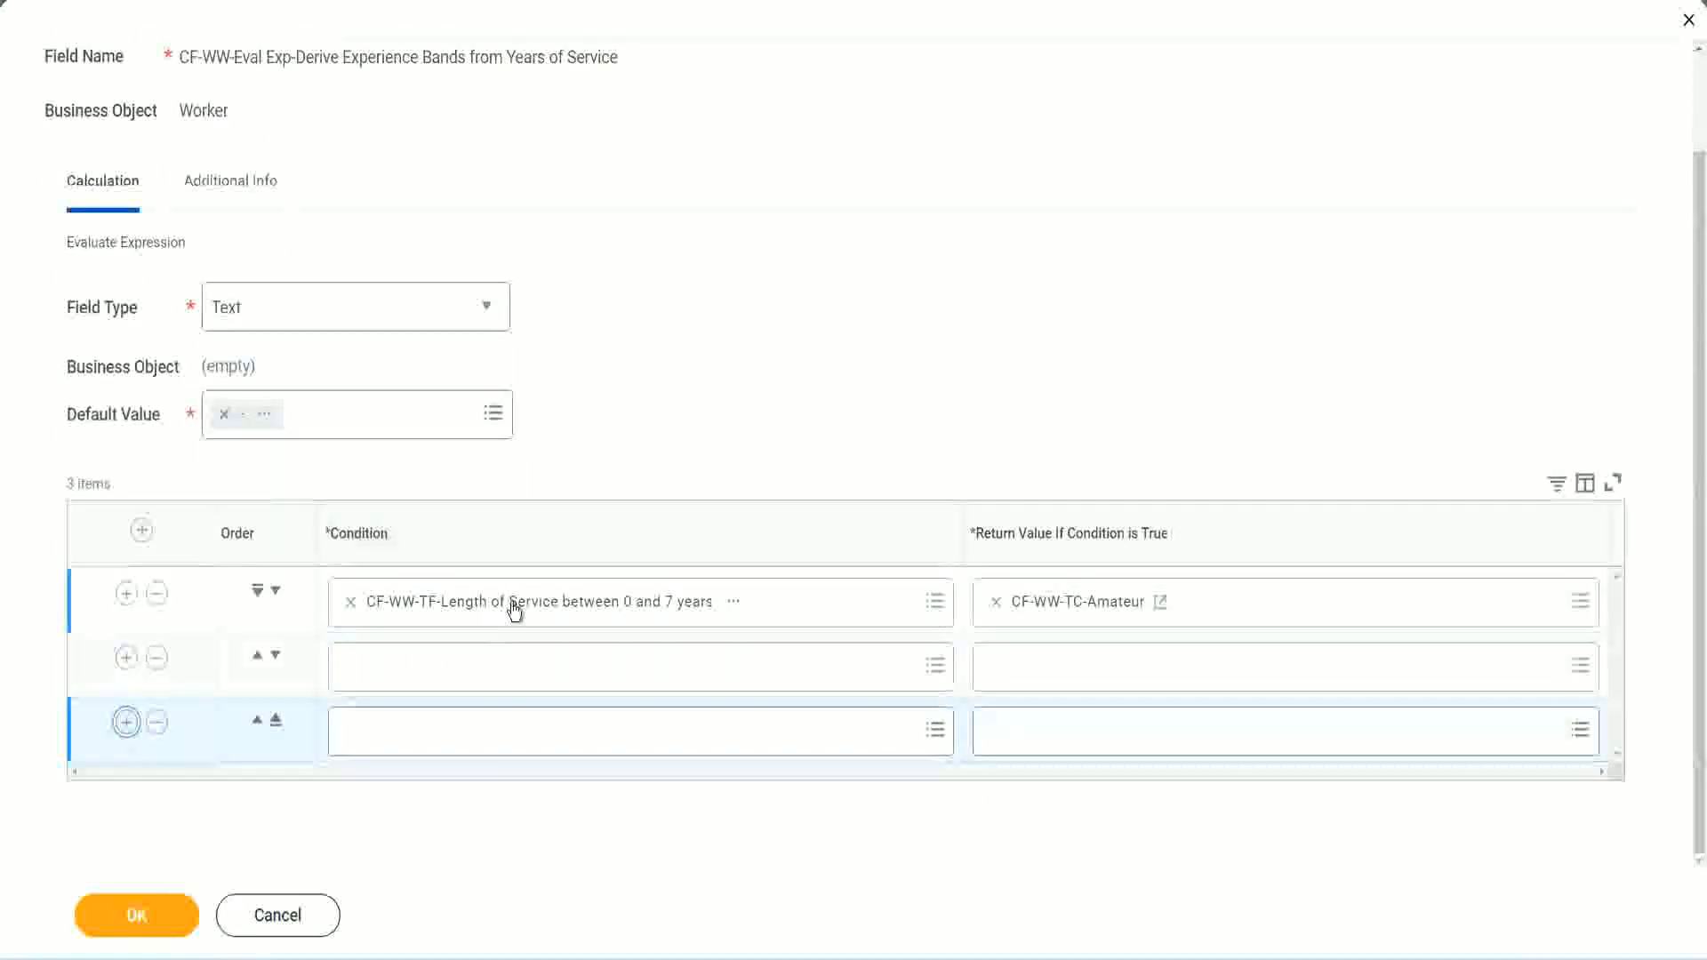
Search for cf-ww-tf and set the second row's condition to CF-WW-TF-Length of Service between 8 and 15 years
left_click(420, 673)
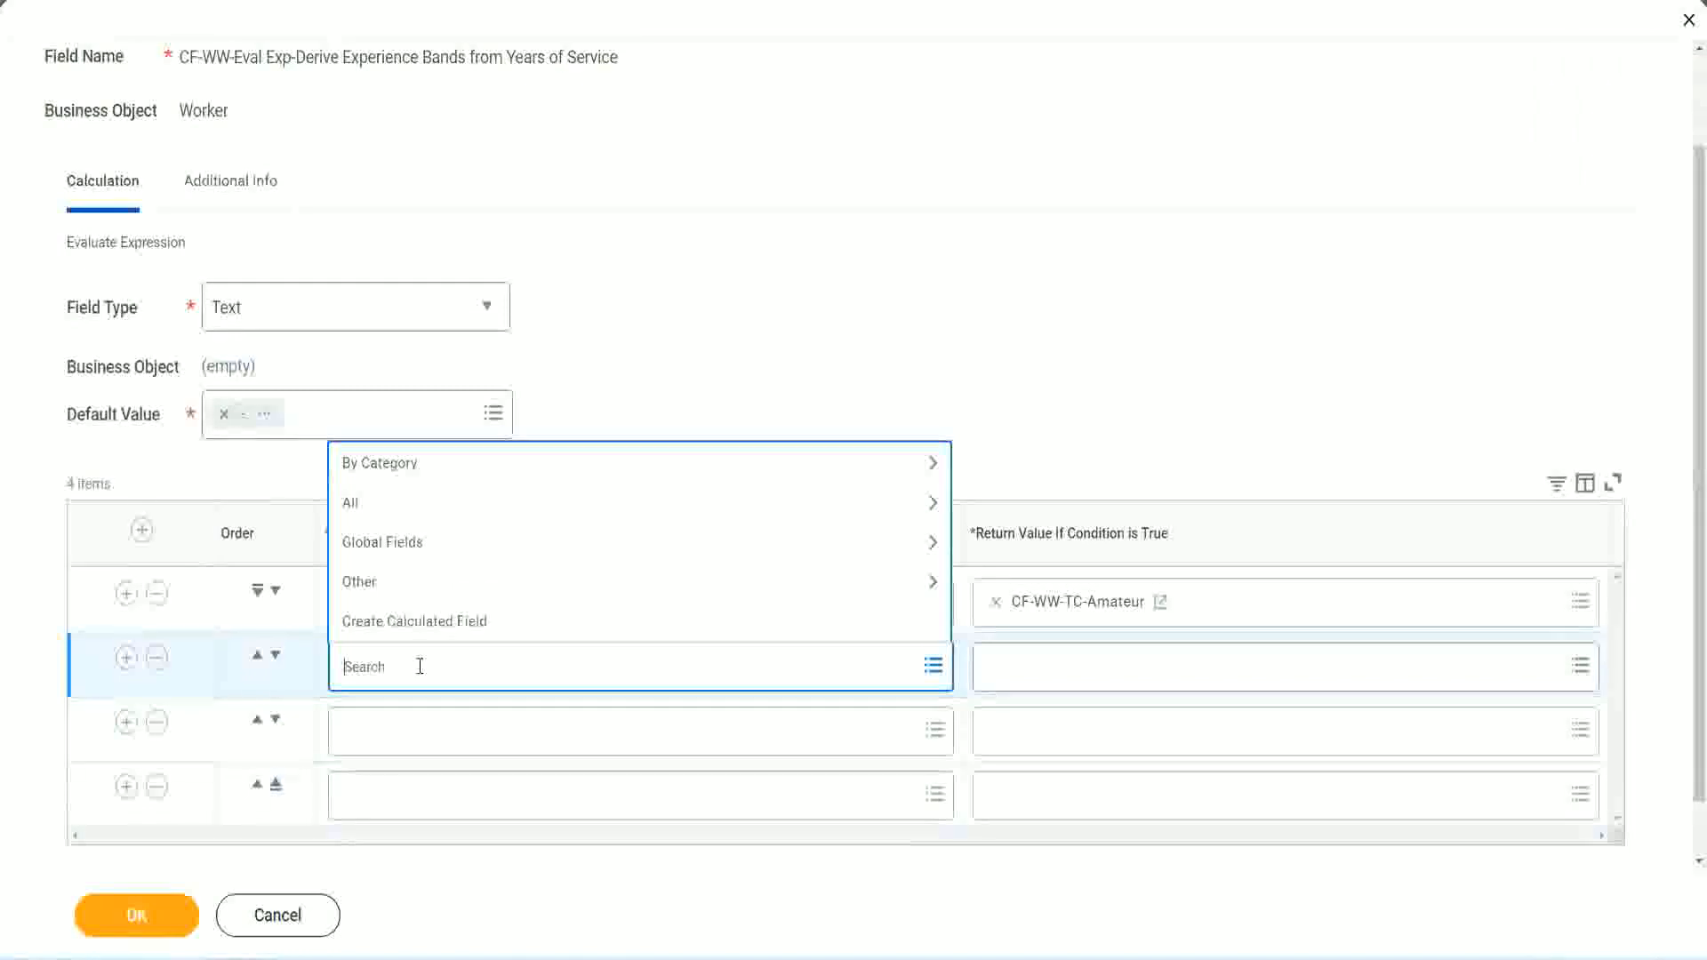
type("cf-ww")
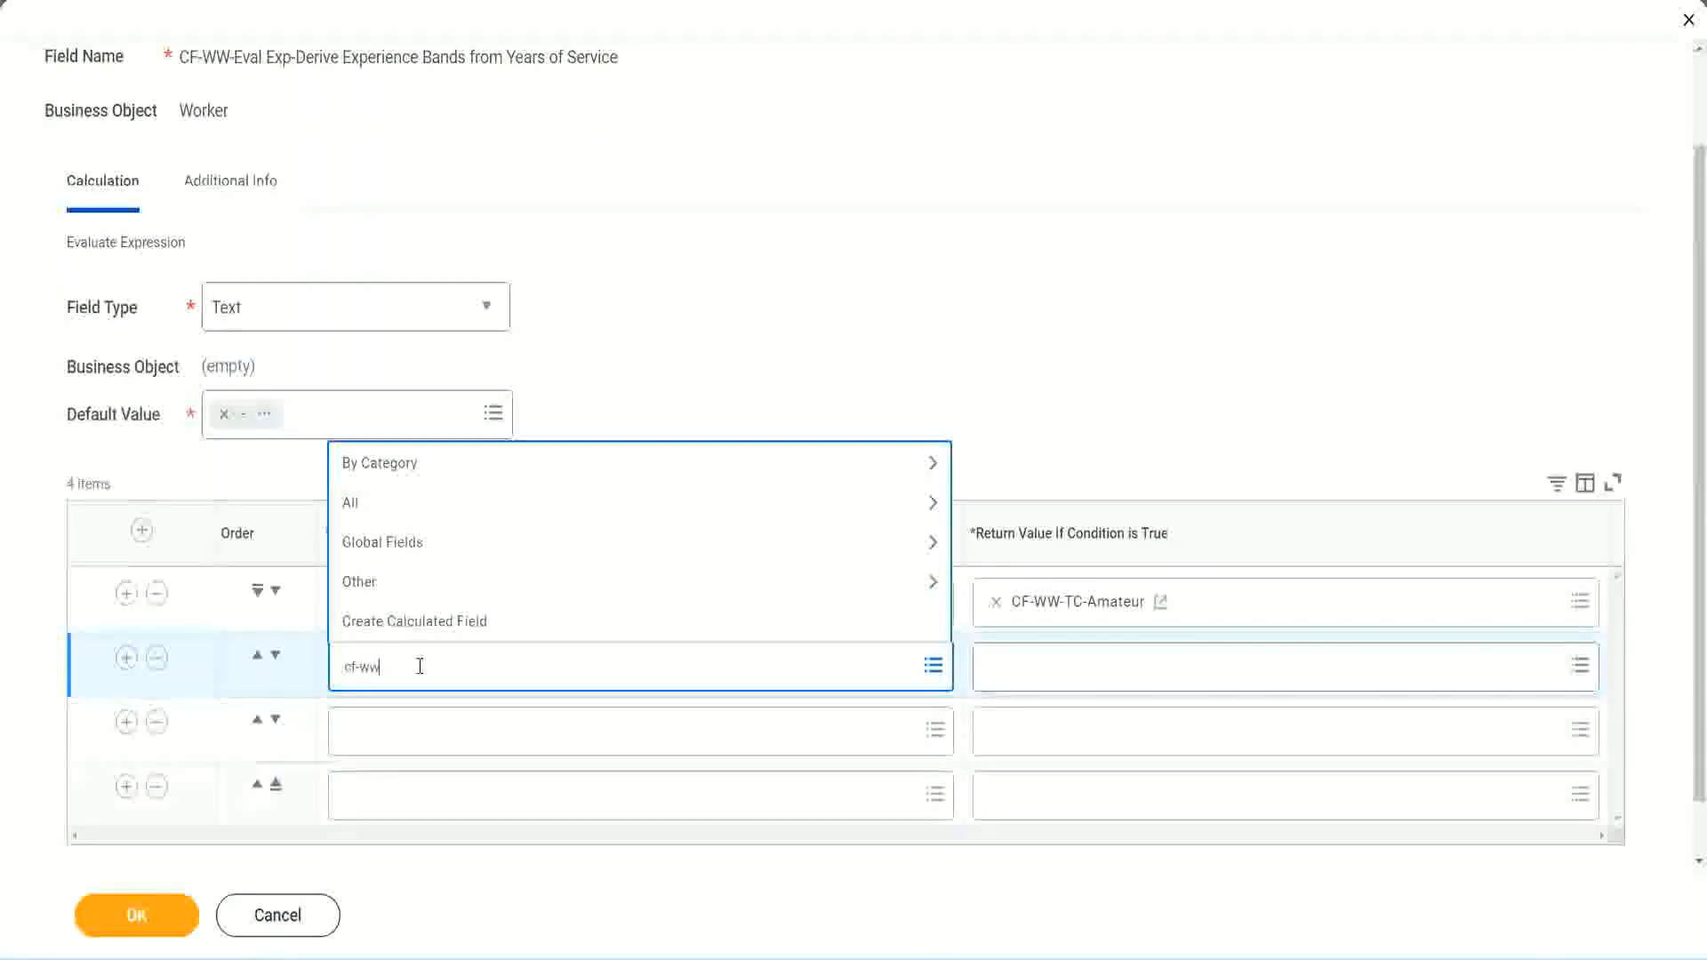
type("-tf")
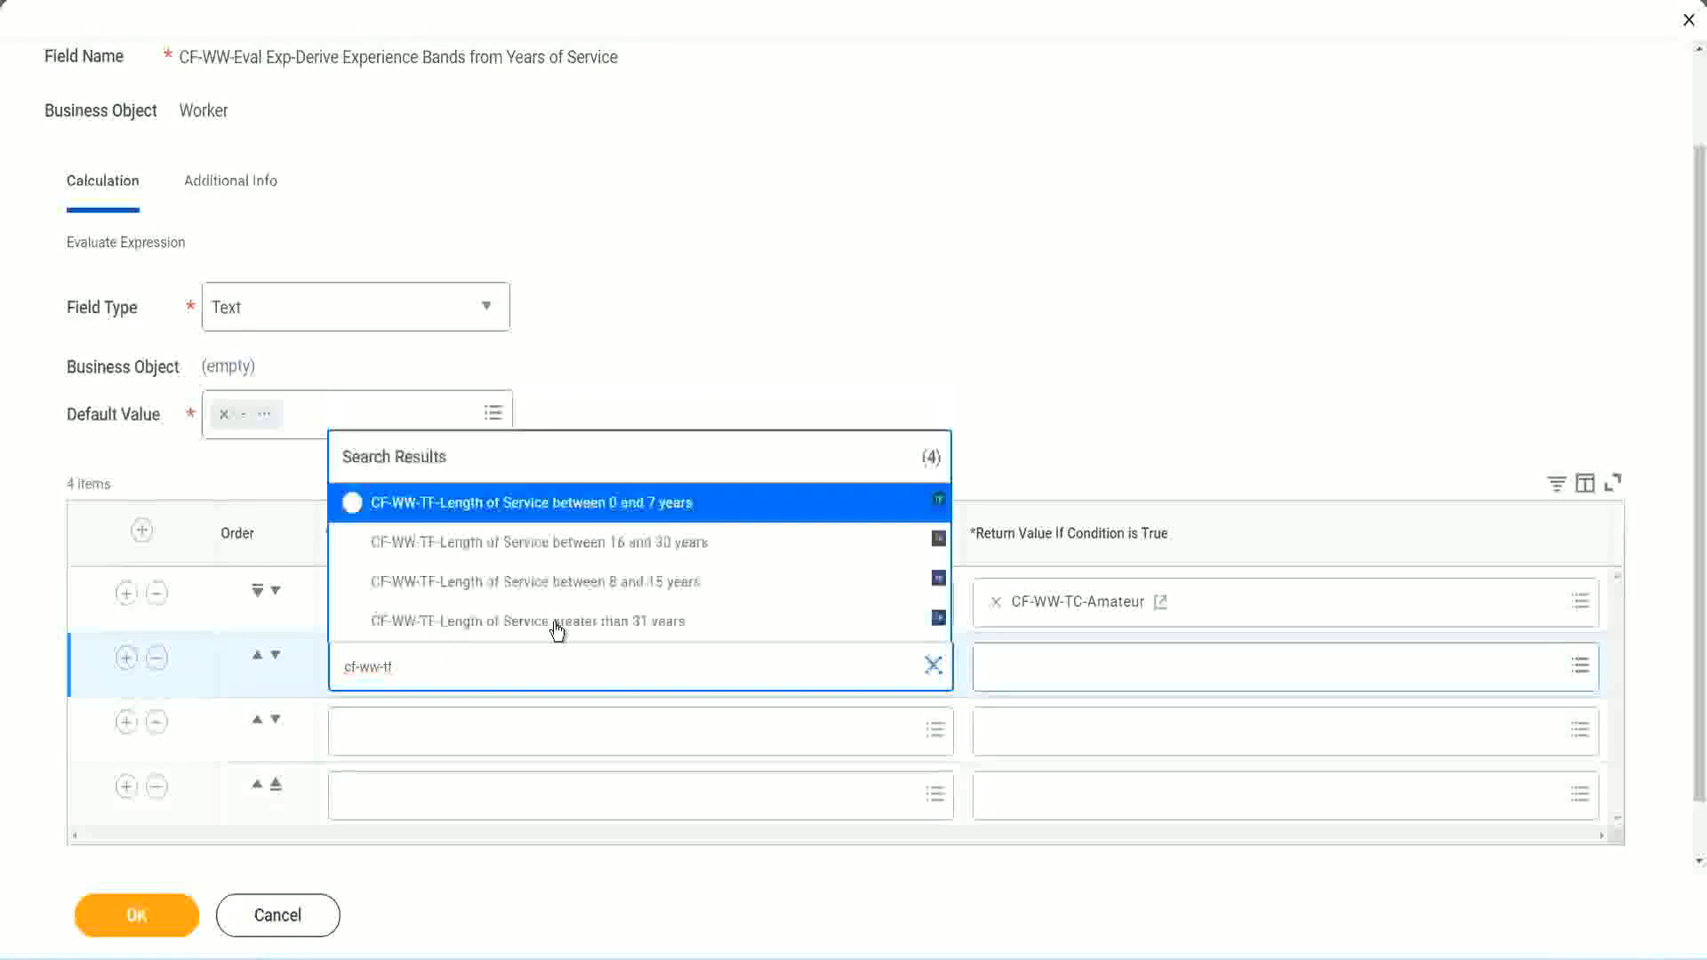
left_click(655, 587)
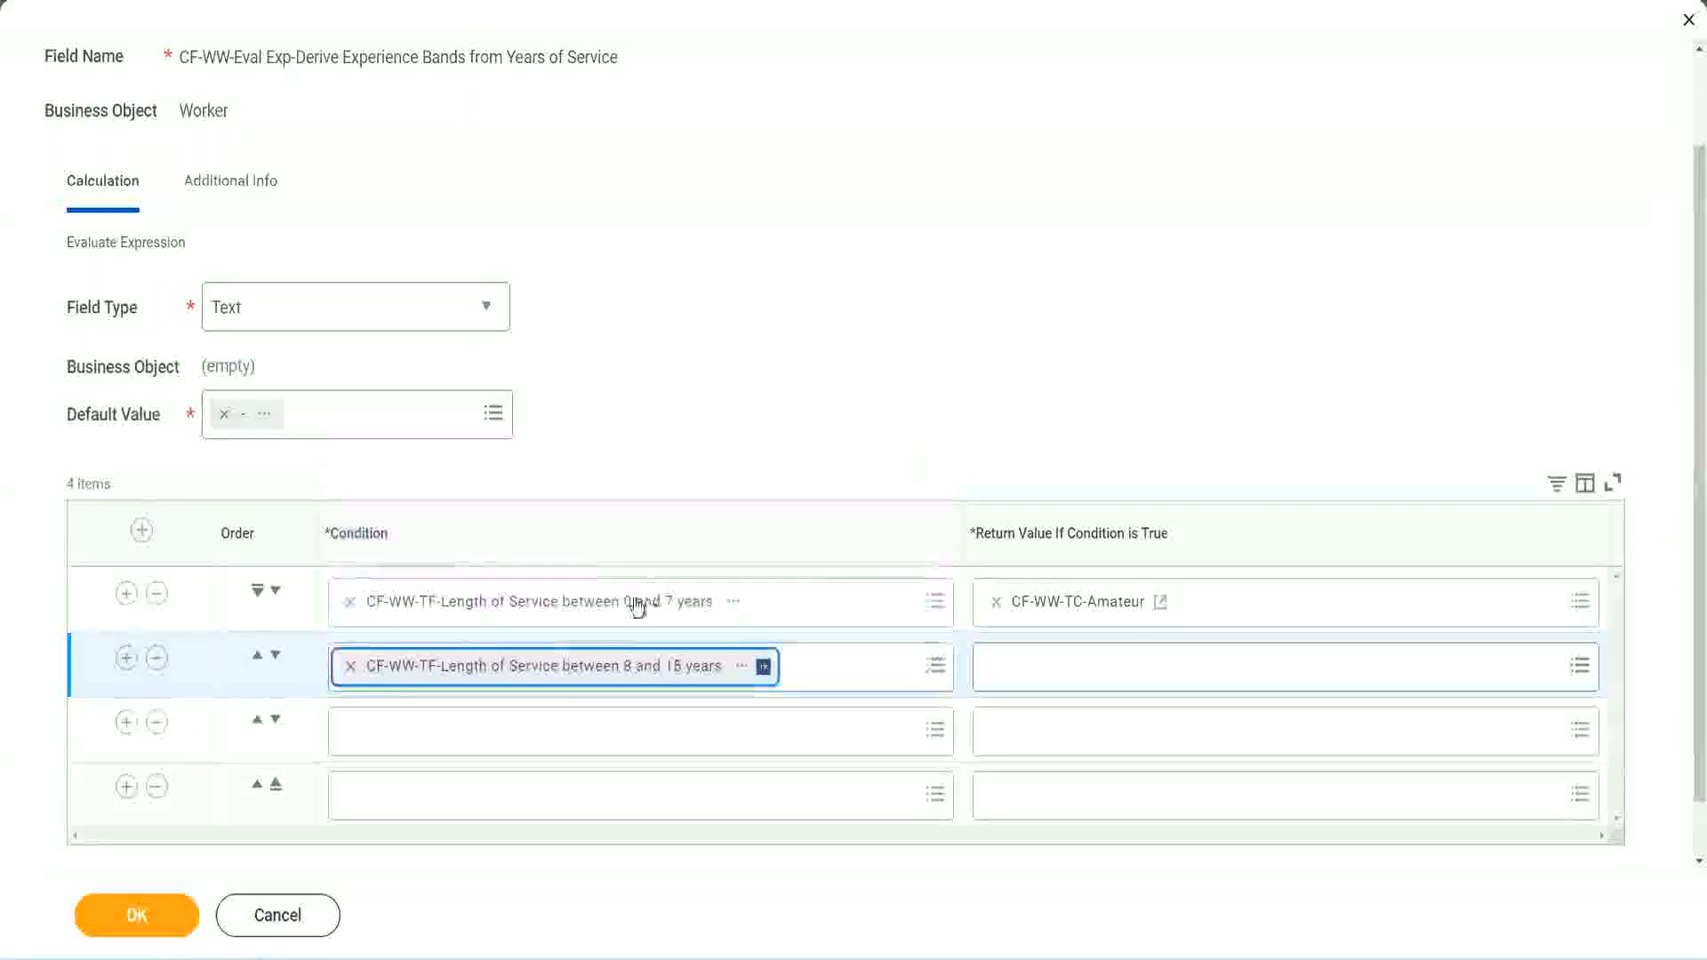
Search for cf-ww-tf and set the third row's condition to CF-WW-TF-Length of Service between 16 and 30 years
left_click(431, 731)
type("cf")
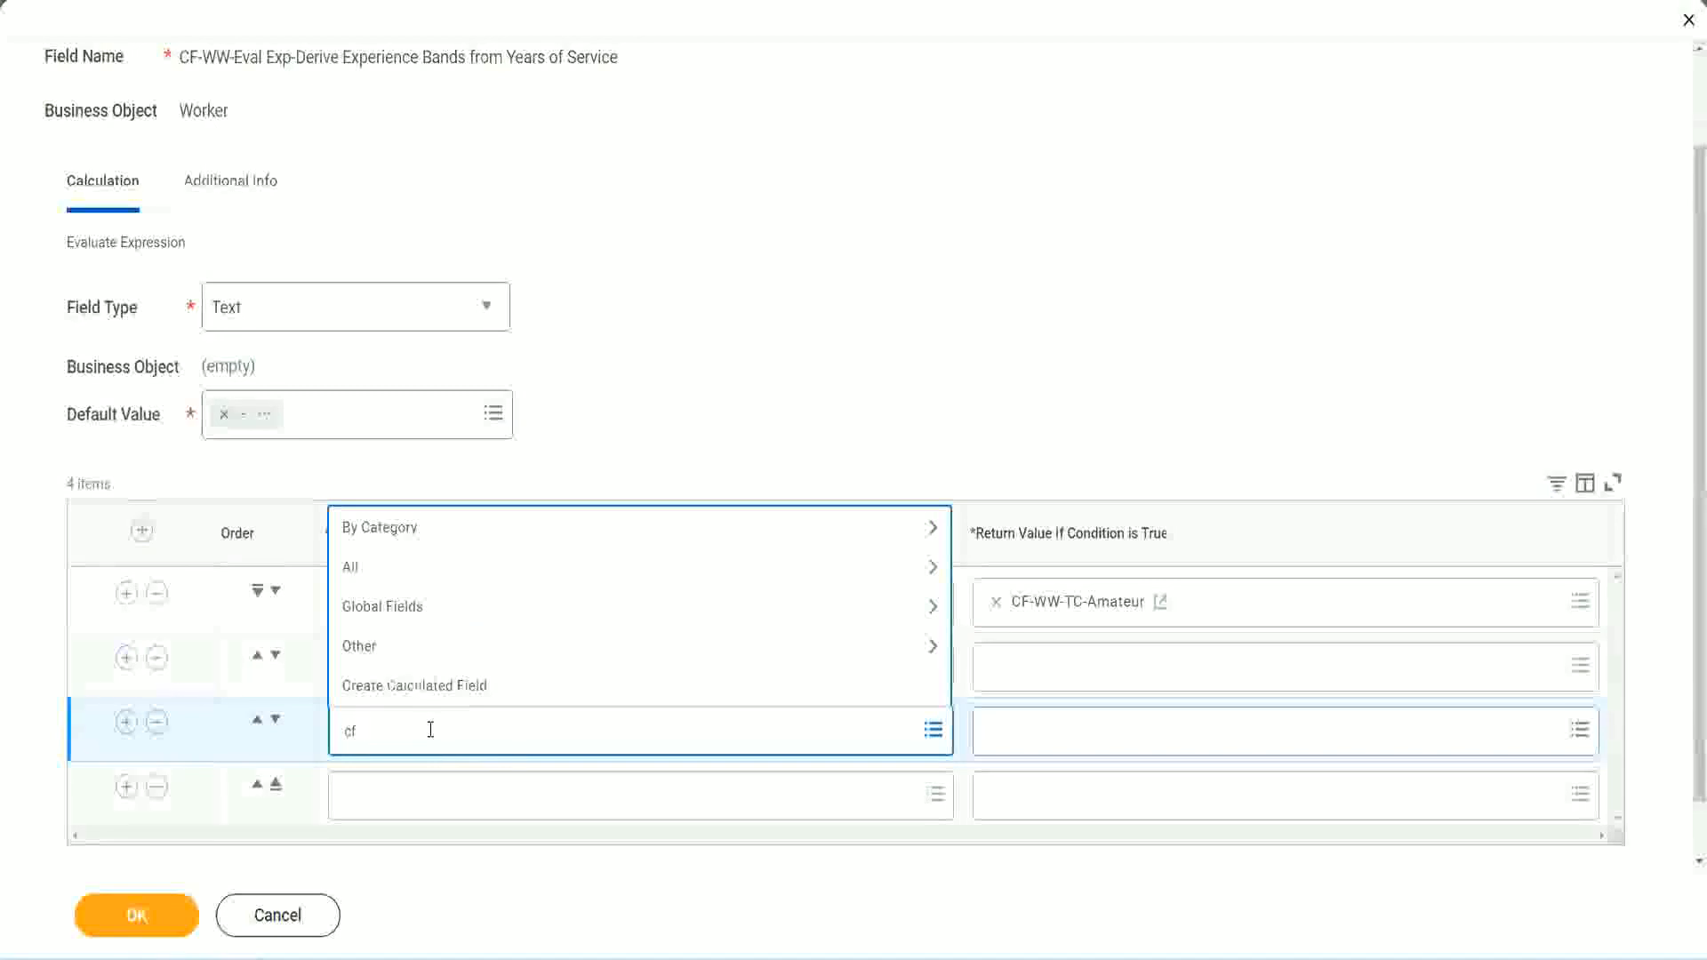
type("-ww-tf")
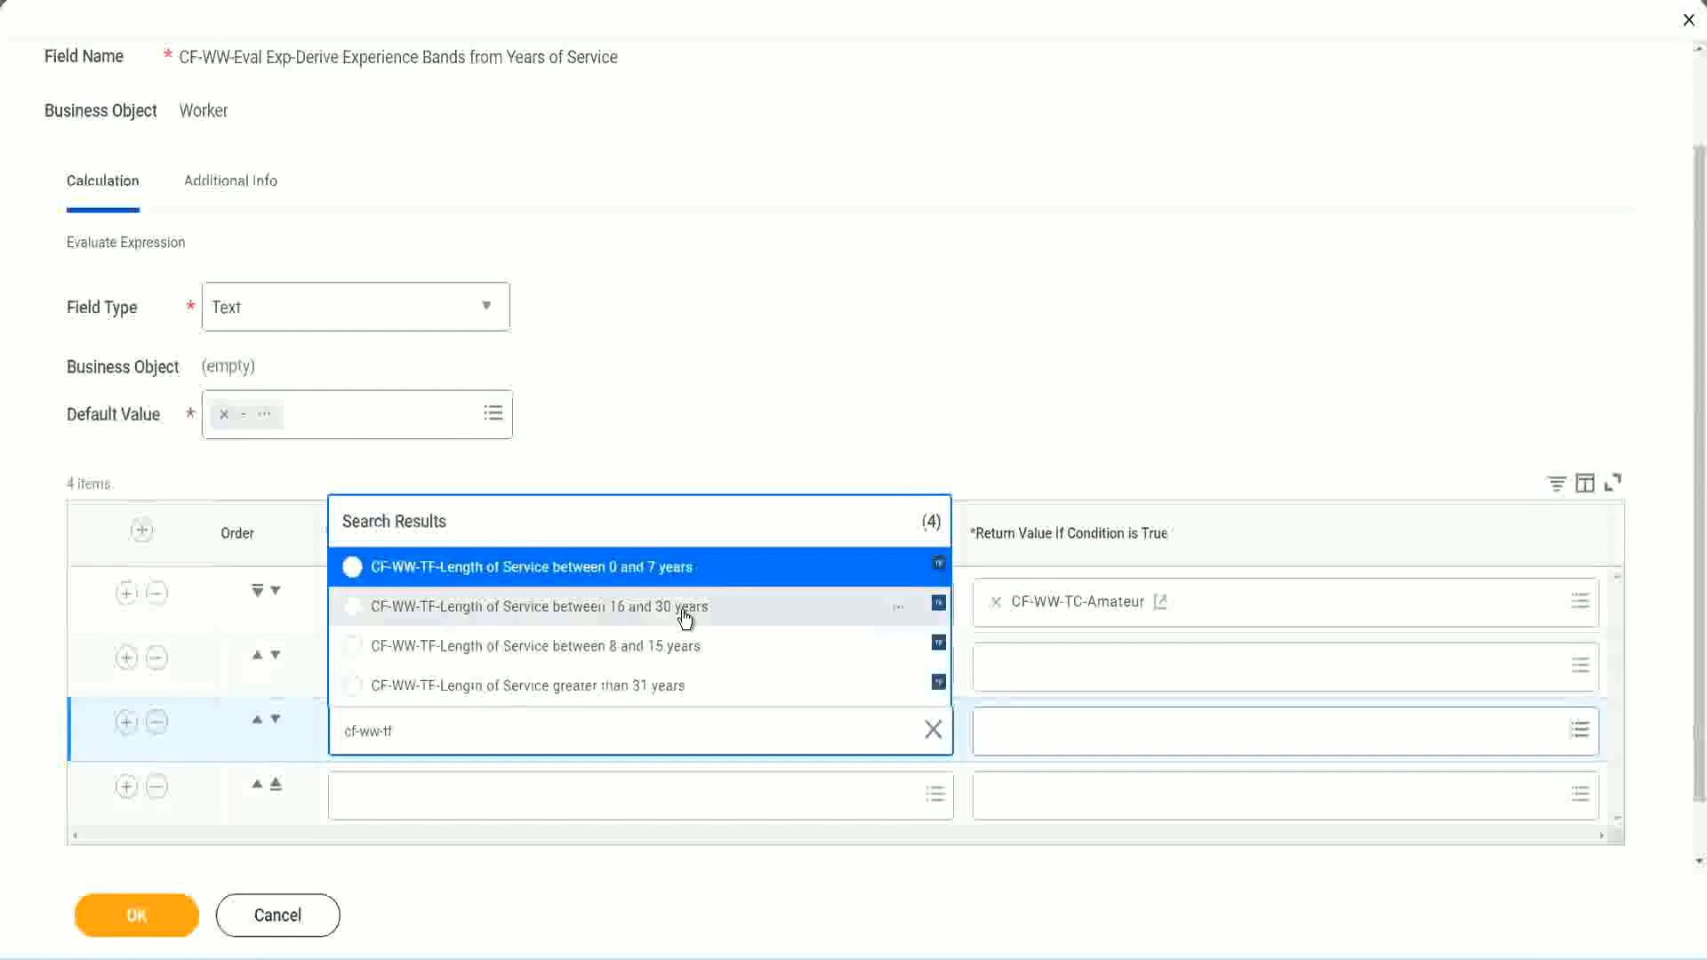
left_click(684, 614)
Search for cf-ww tf 31 and set the fourth row's condition to CF-WW-TF-Length of Service greater than 31 years
left_click(402, 800)
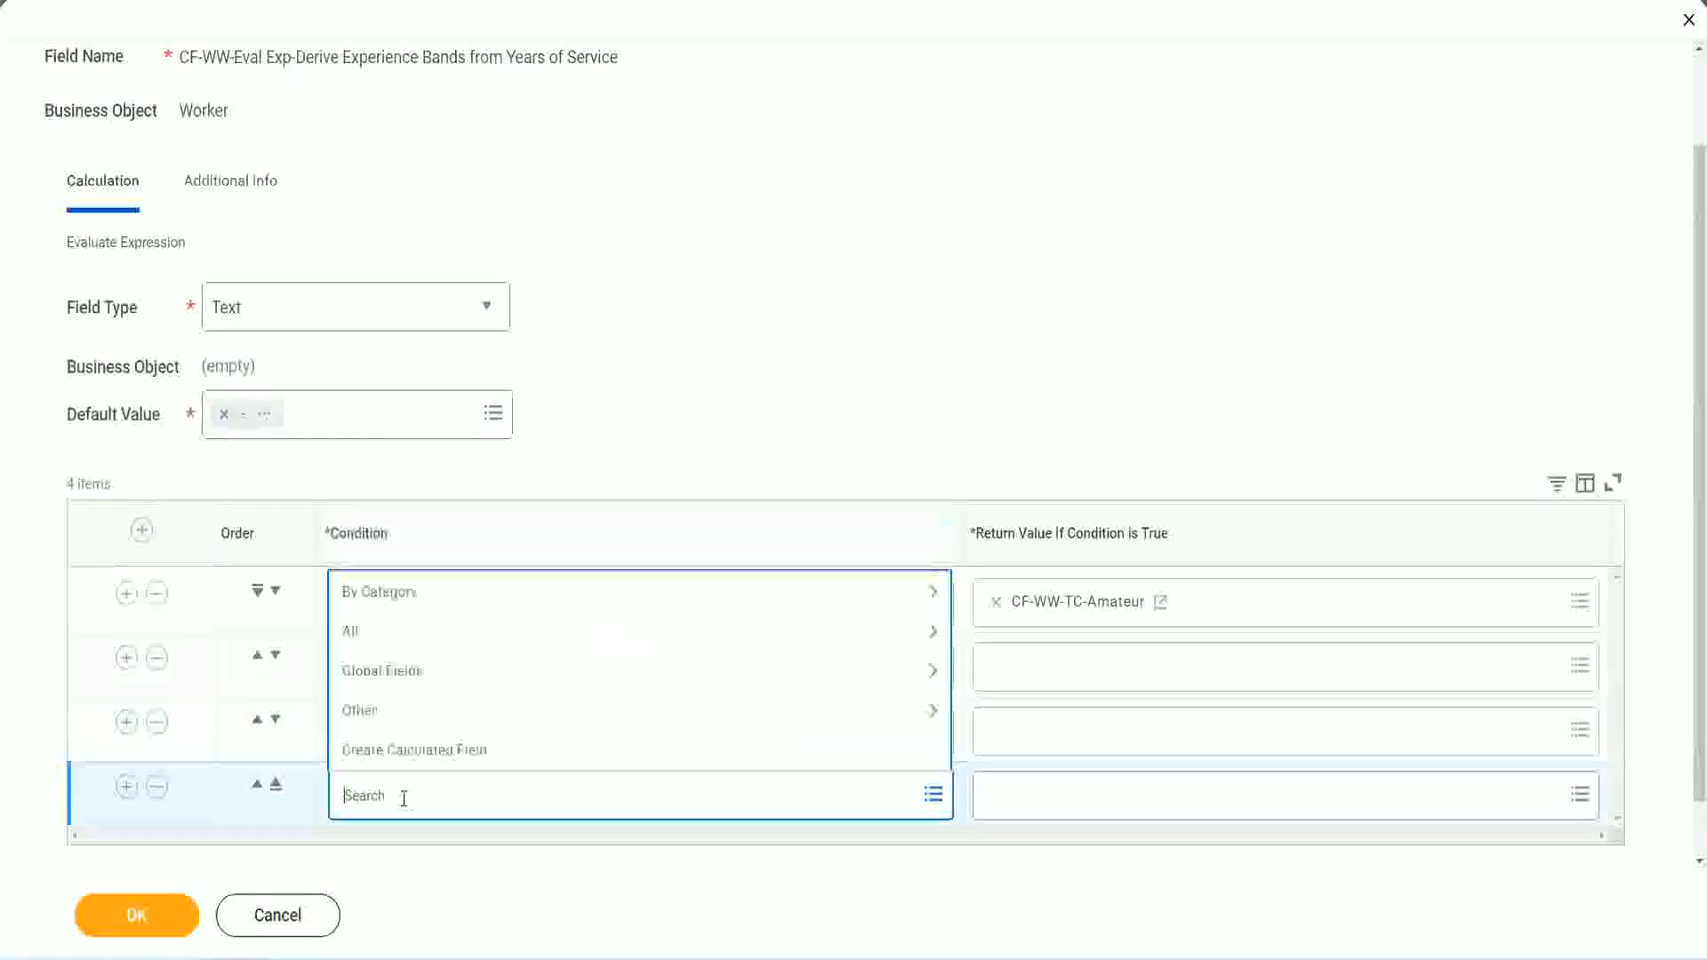
type("cf-ww")
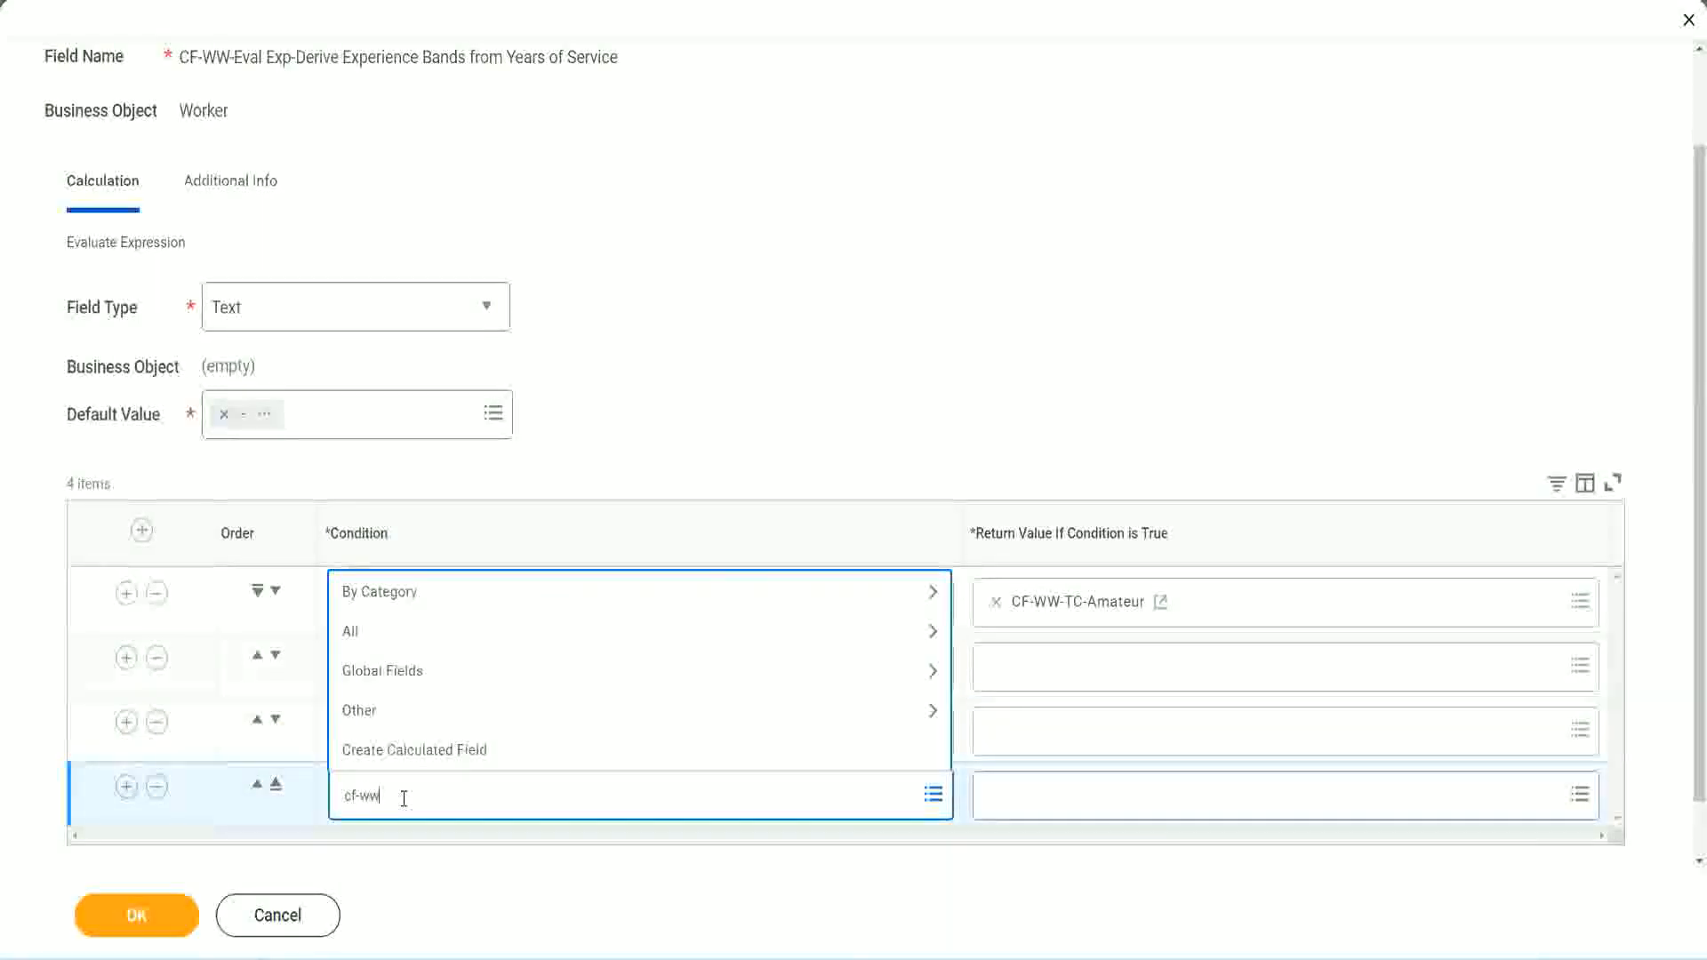
type(" tf 31")
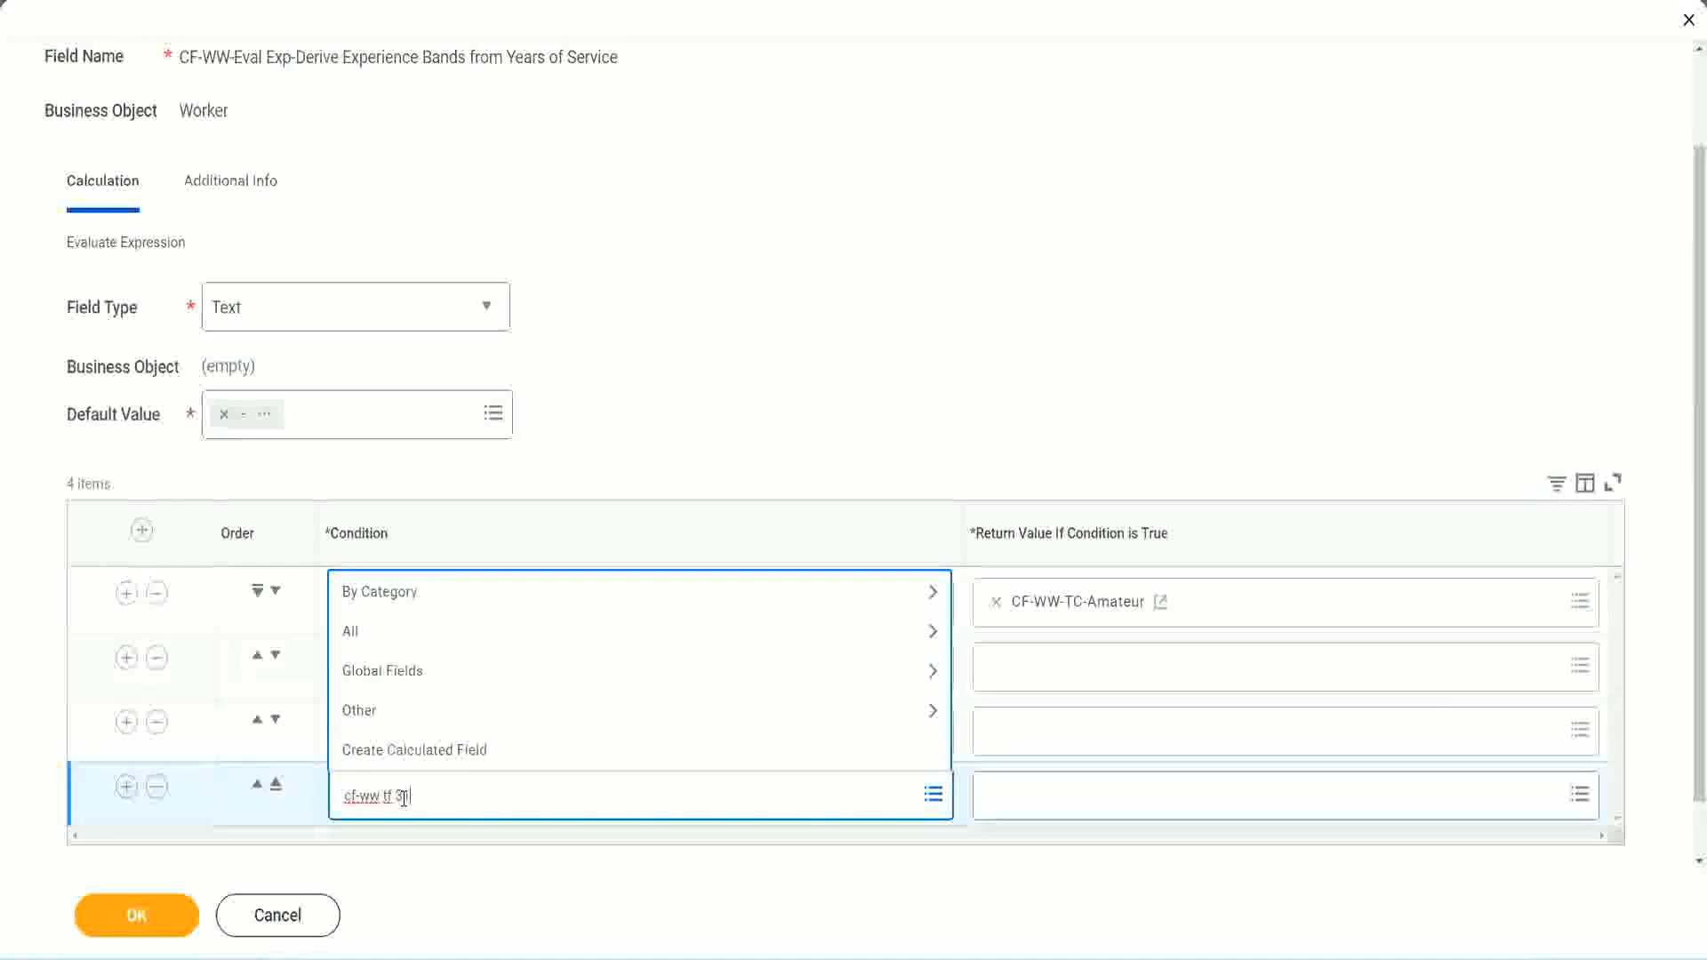
key("Return")
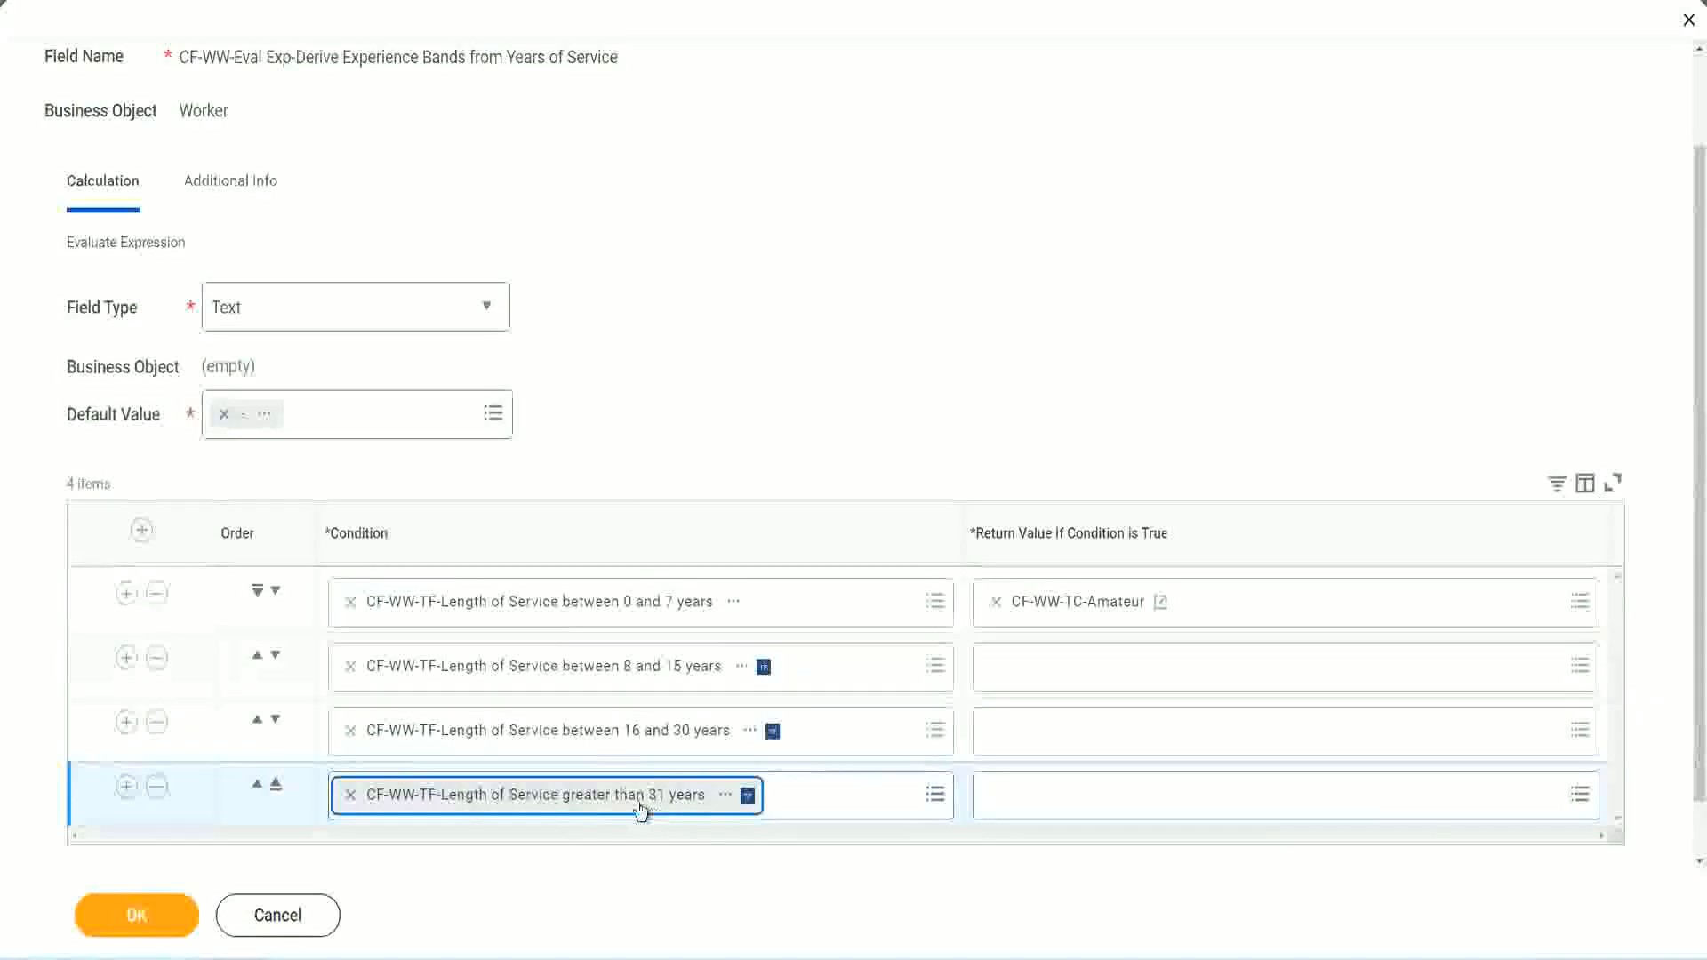
left_click(768, 368)
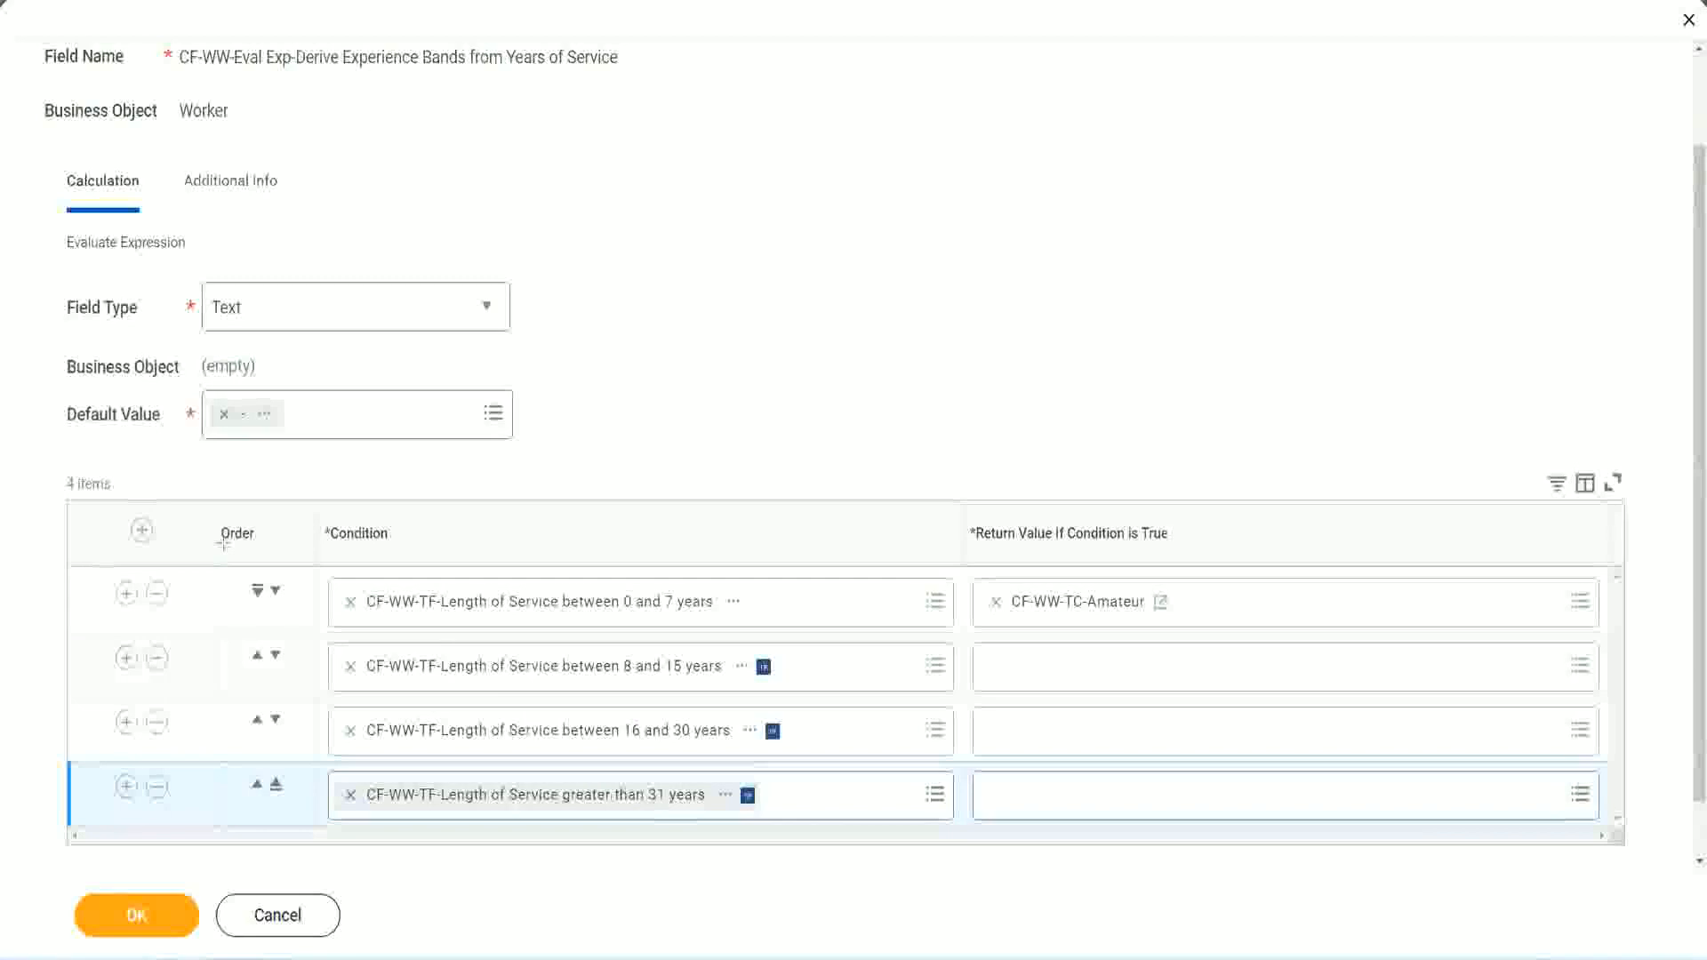
Try moving the 8 to 15 years condition above the 0 to 7 years condition, and return it to second place
left_click_drag(192, 521, 189, 703)
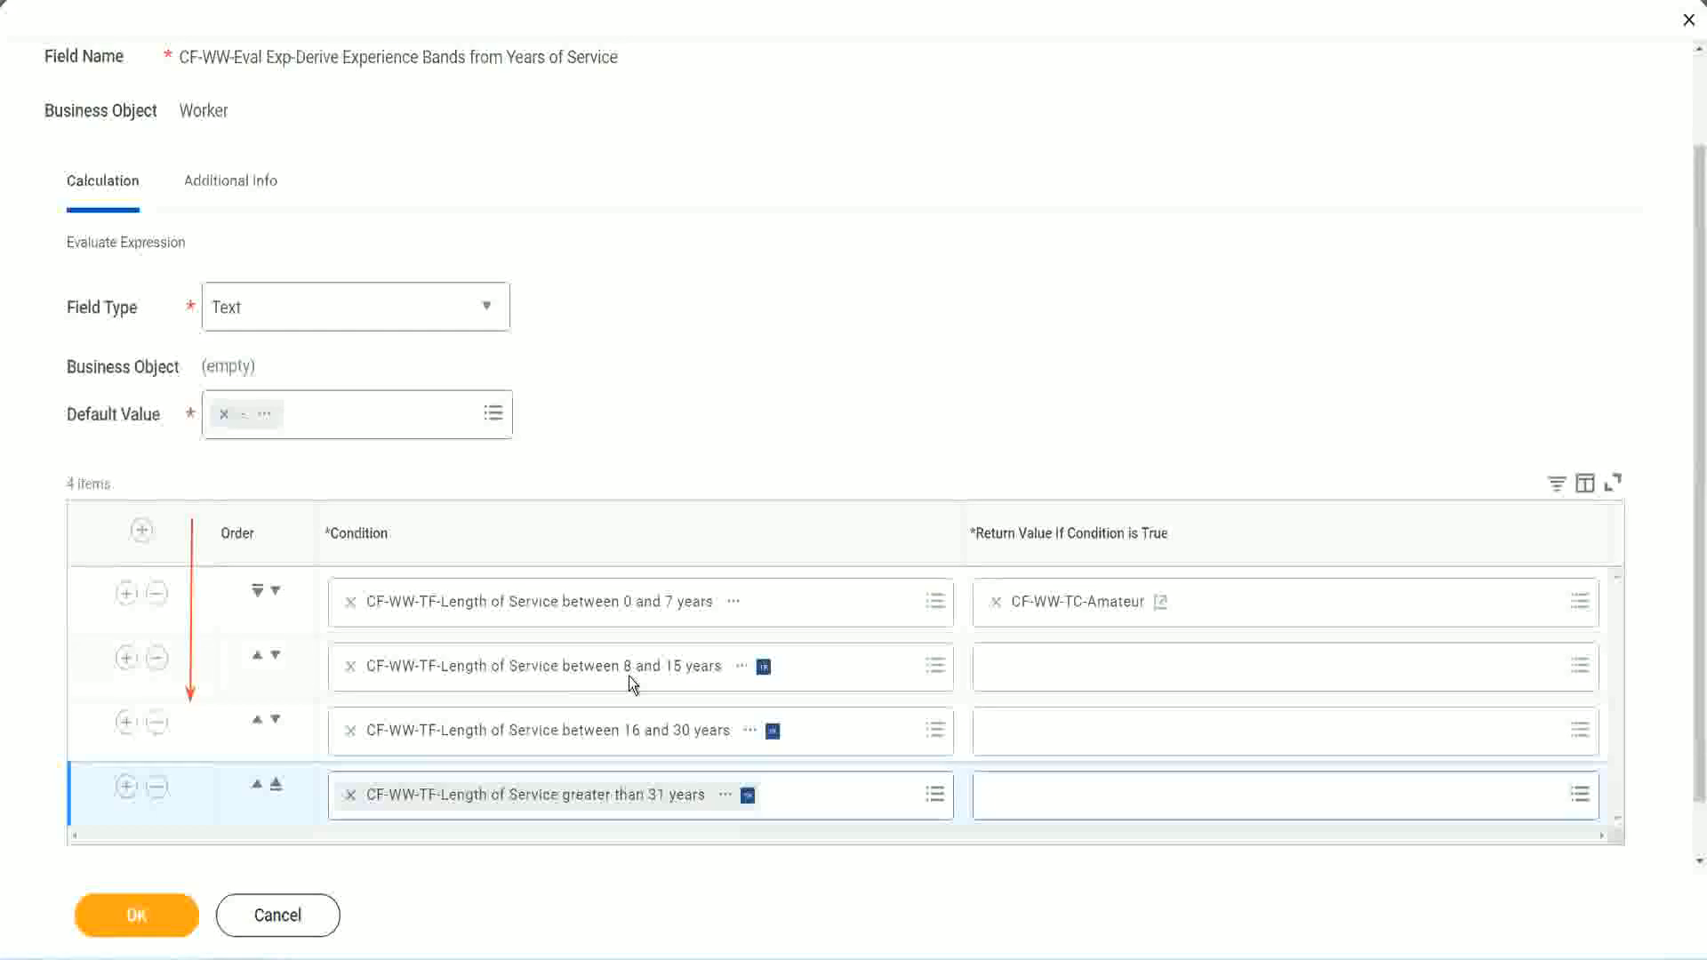
left_click(258, 658)
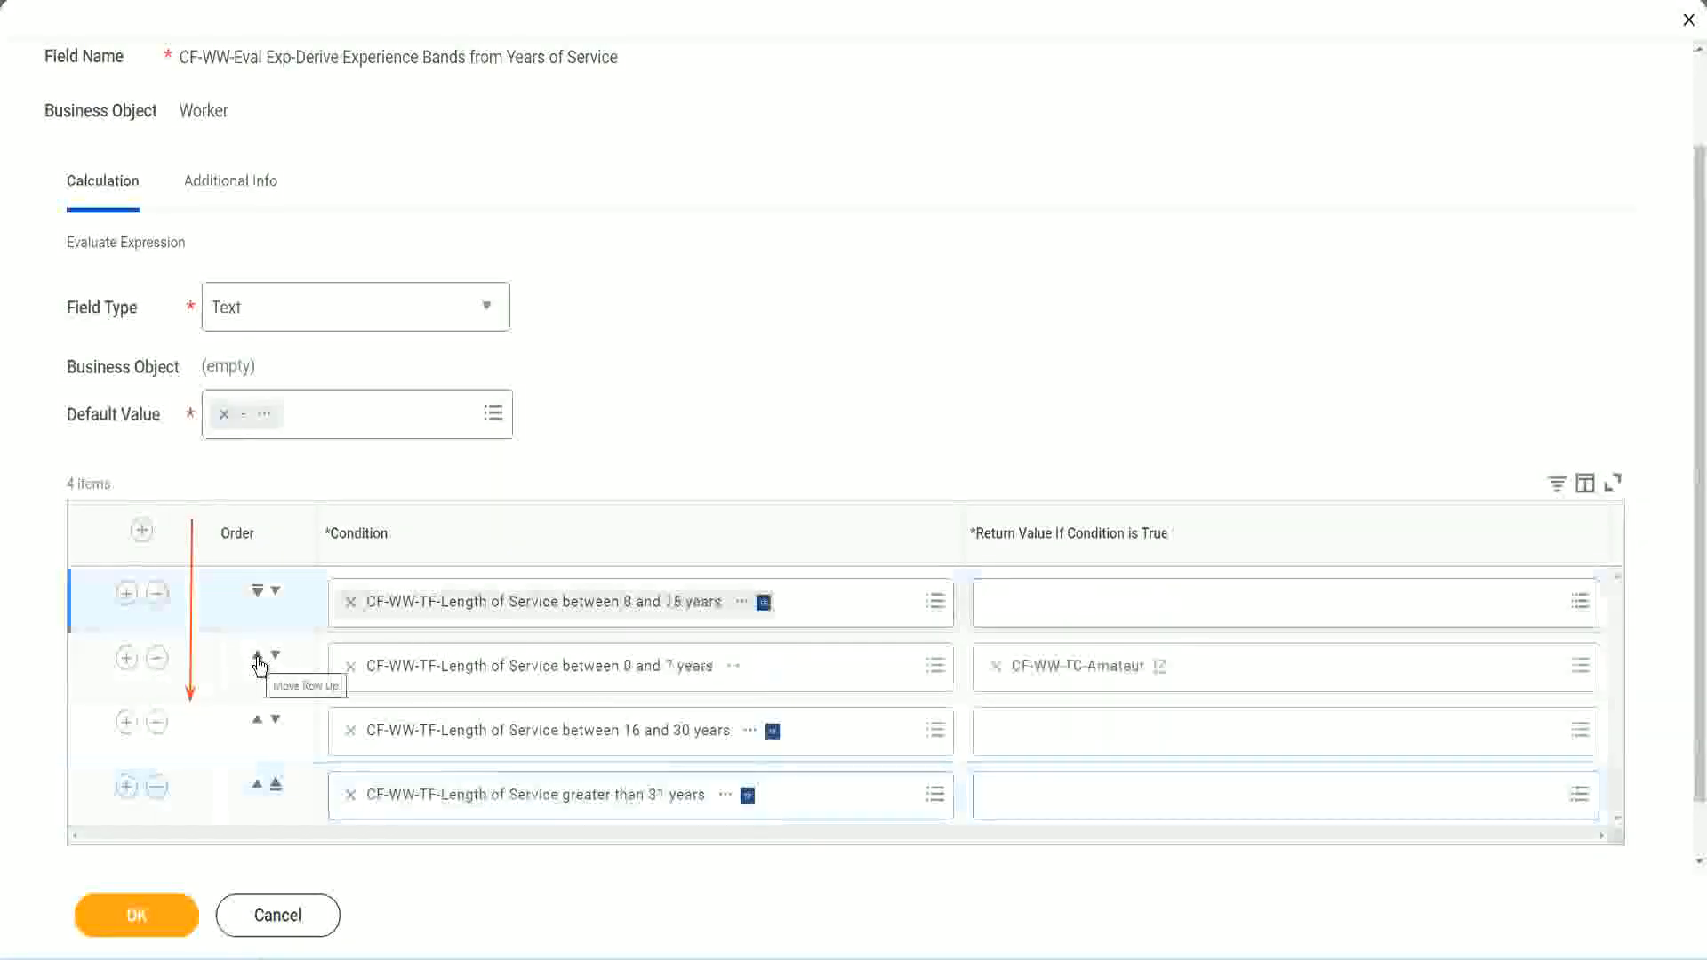
left_click(277, 592)
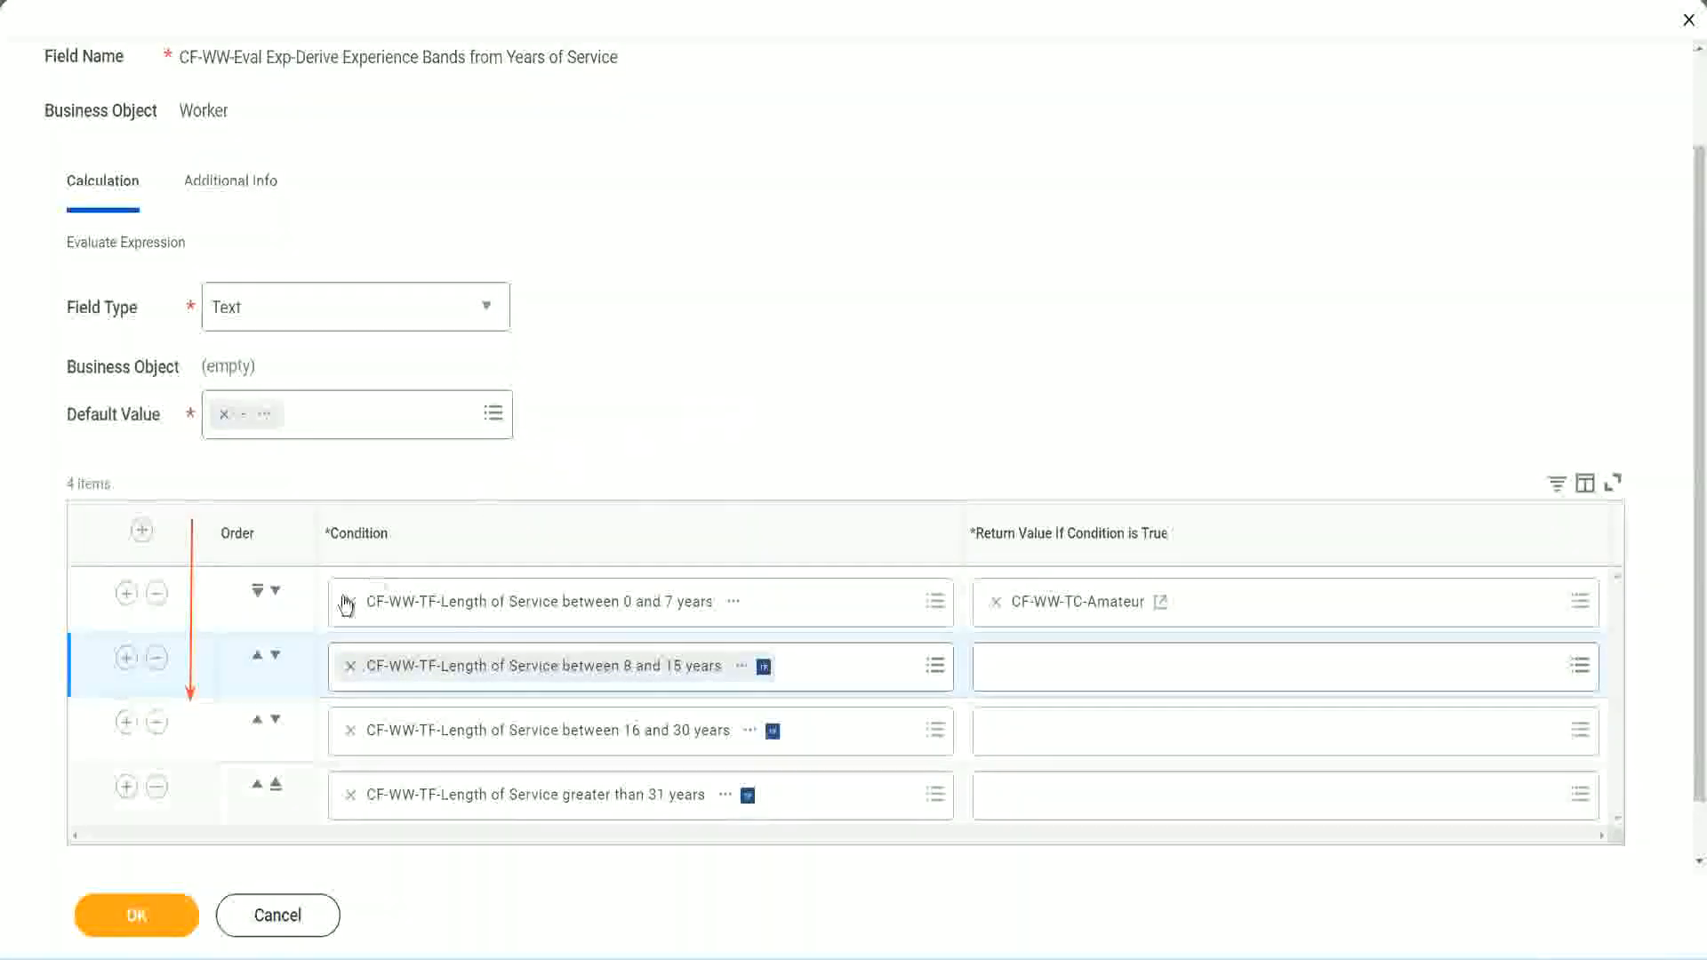
Move the 8 to 15 years row up and back down, copying the CF-WW-TC-Amateur name in between
left_click(257, 658)
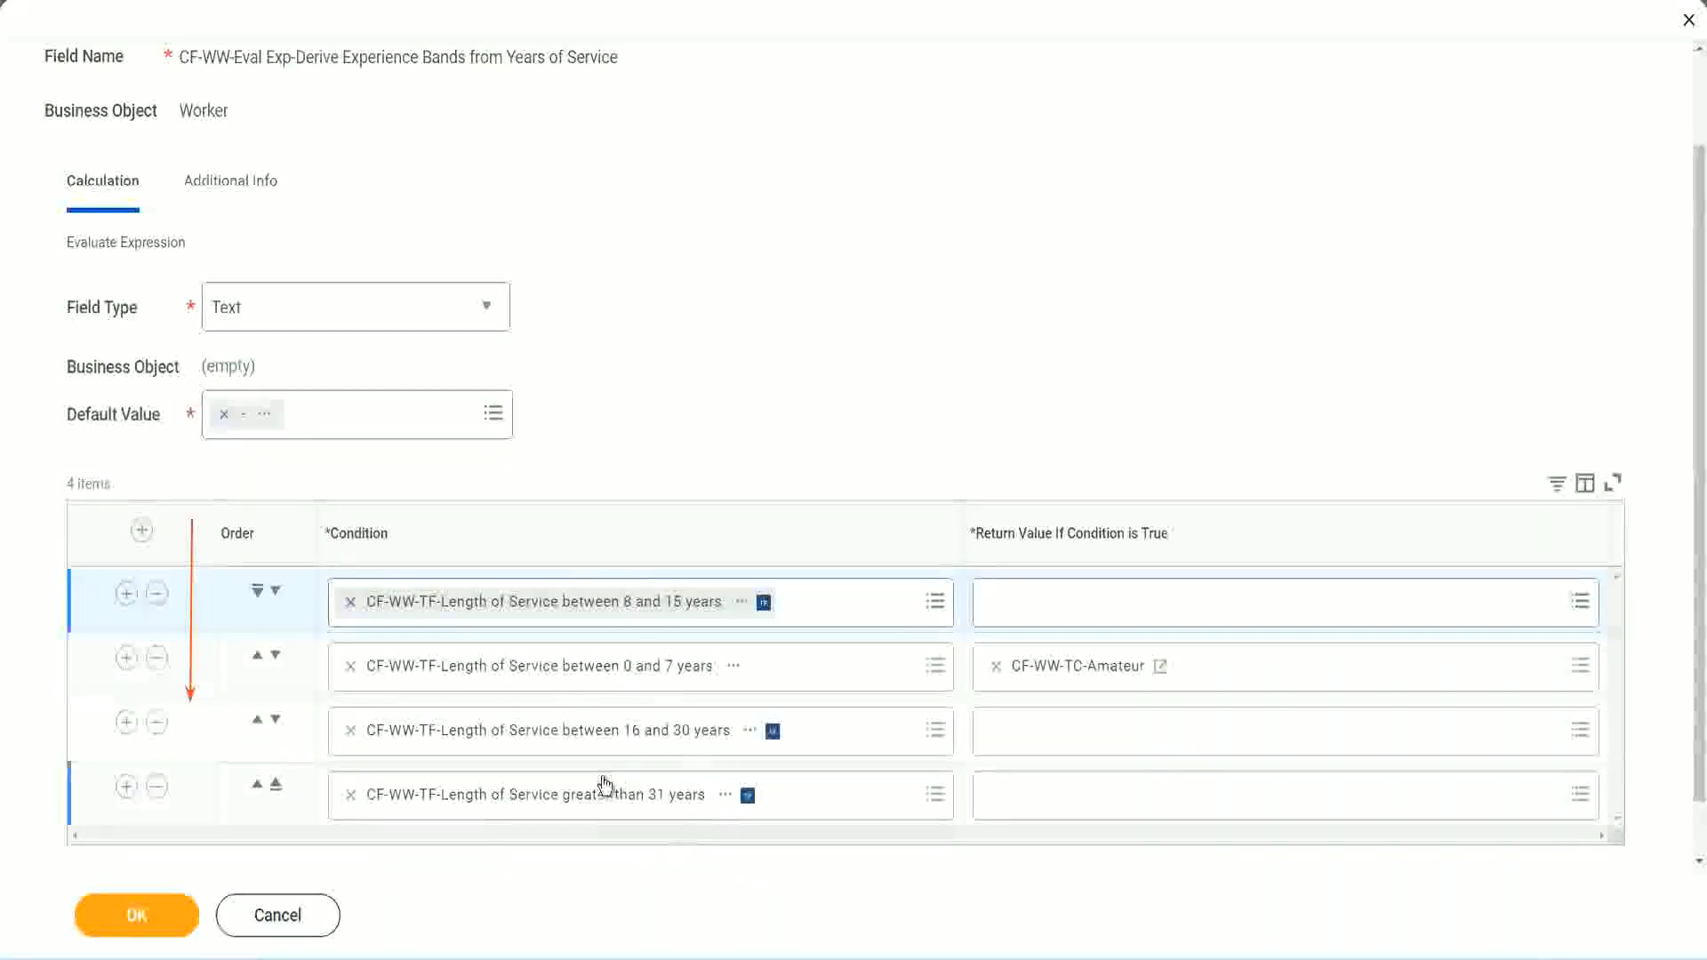
right_click(1082, 679)
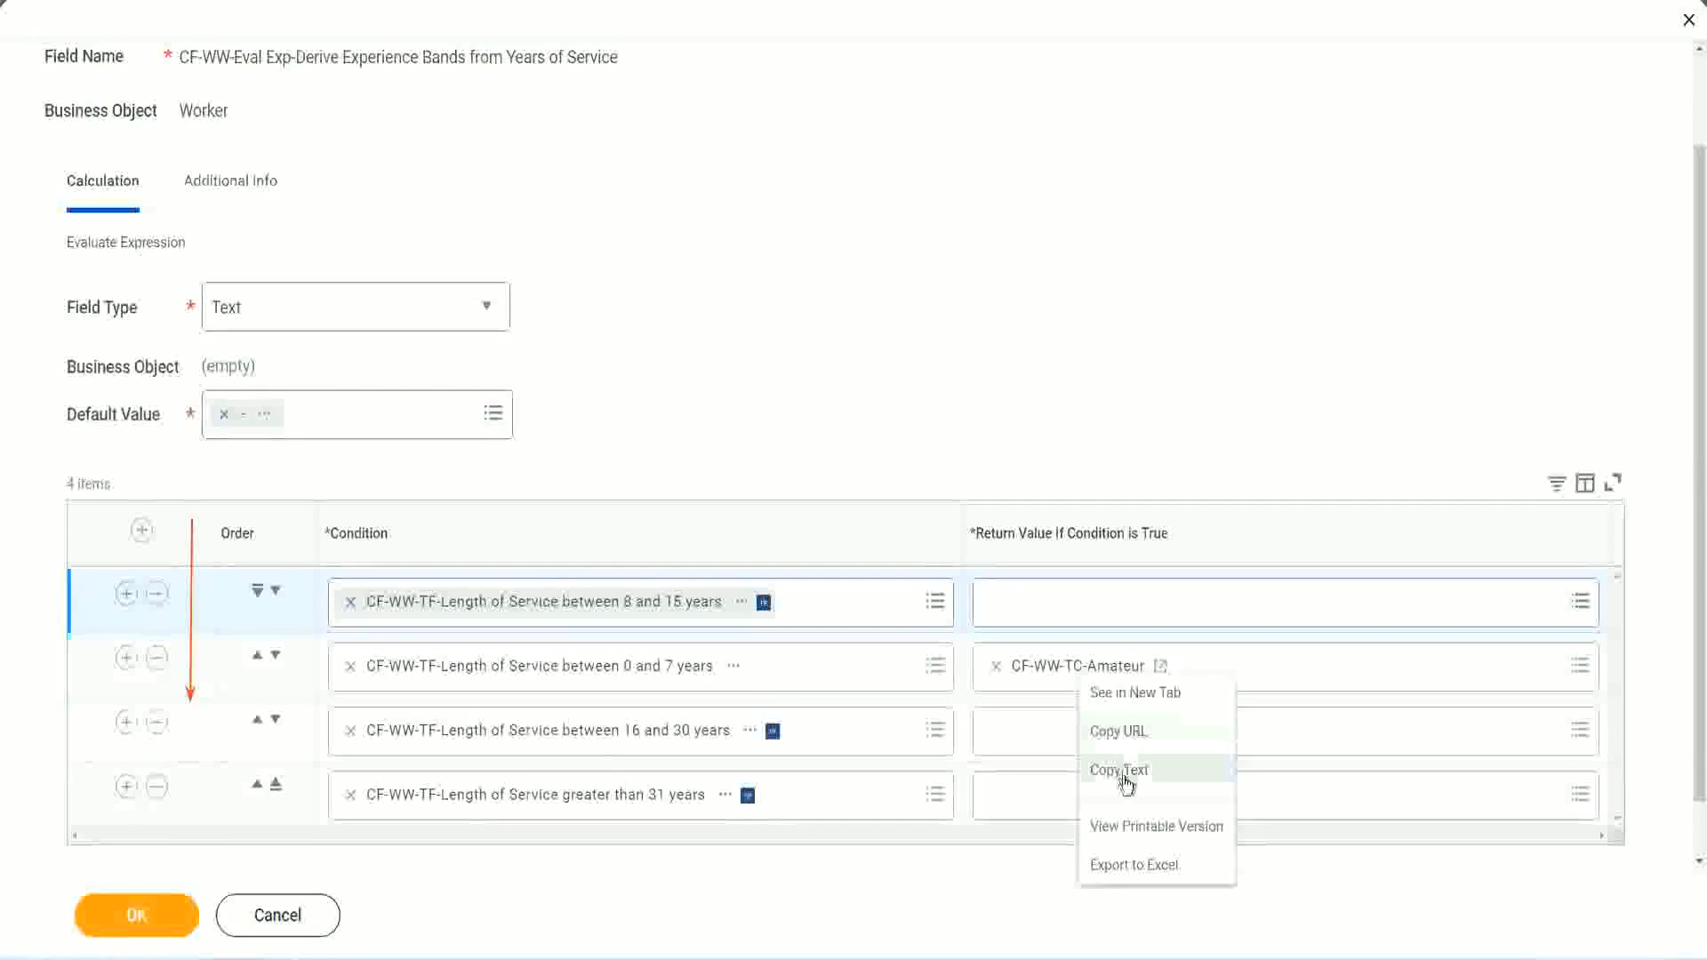
left_click(1122, 772)
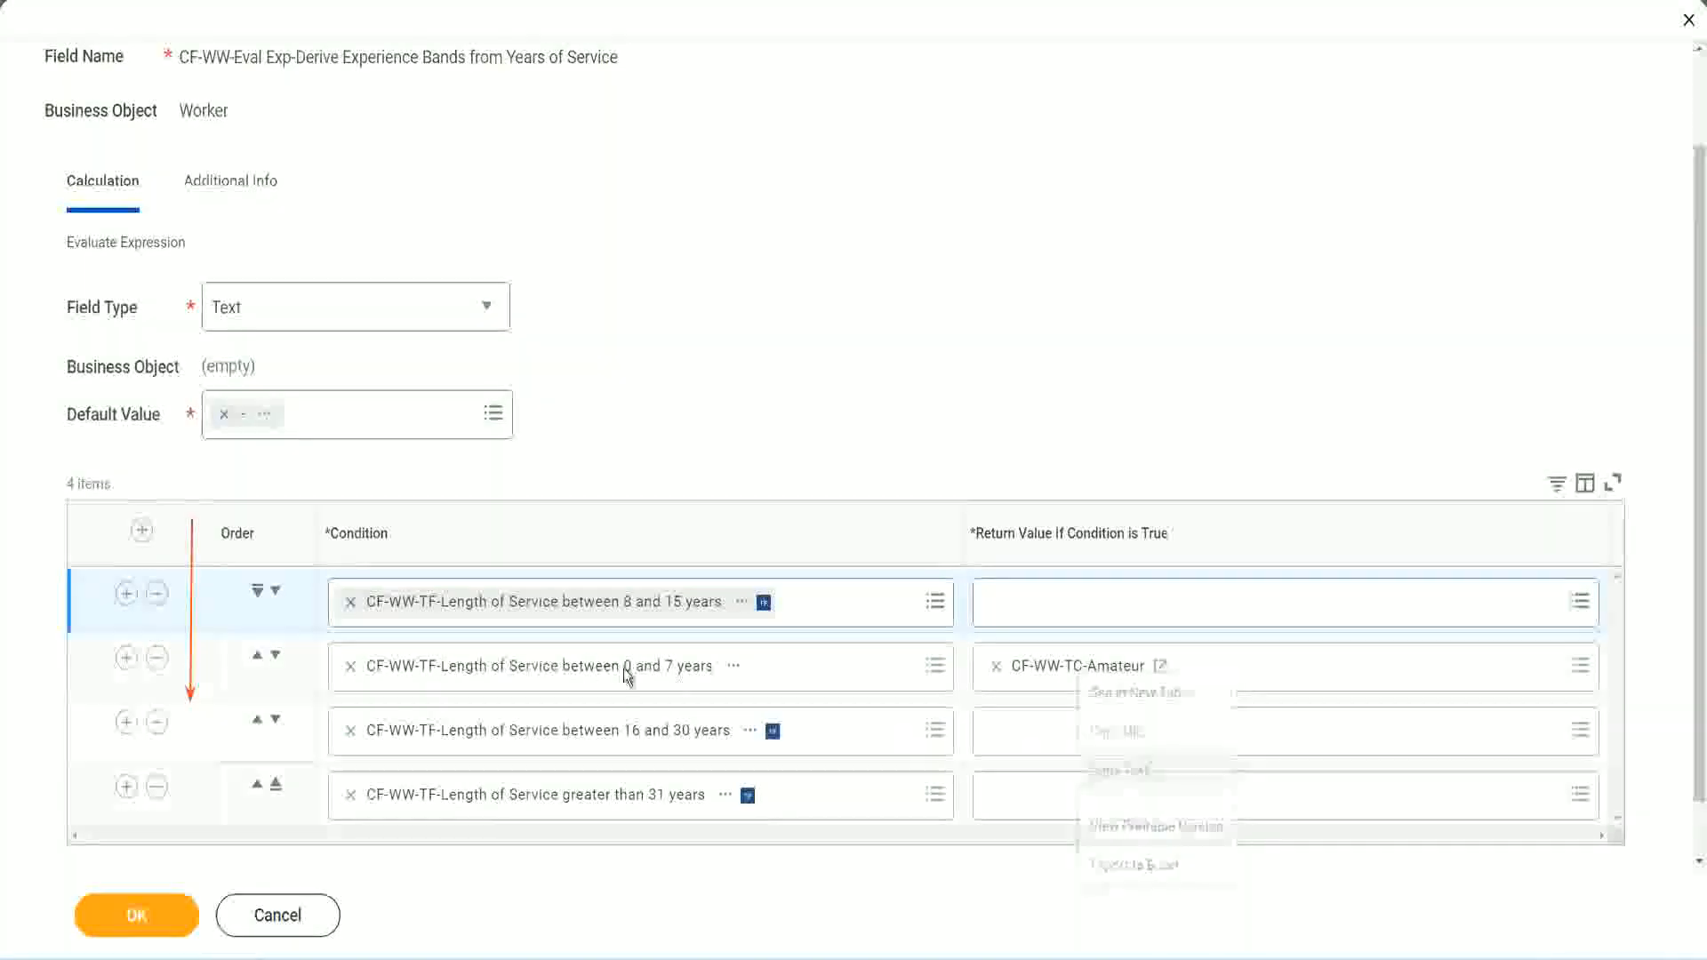
left_click(276, 591)
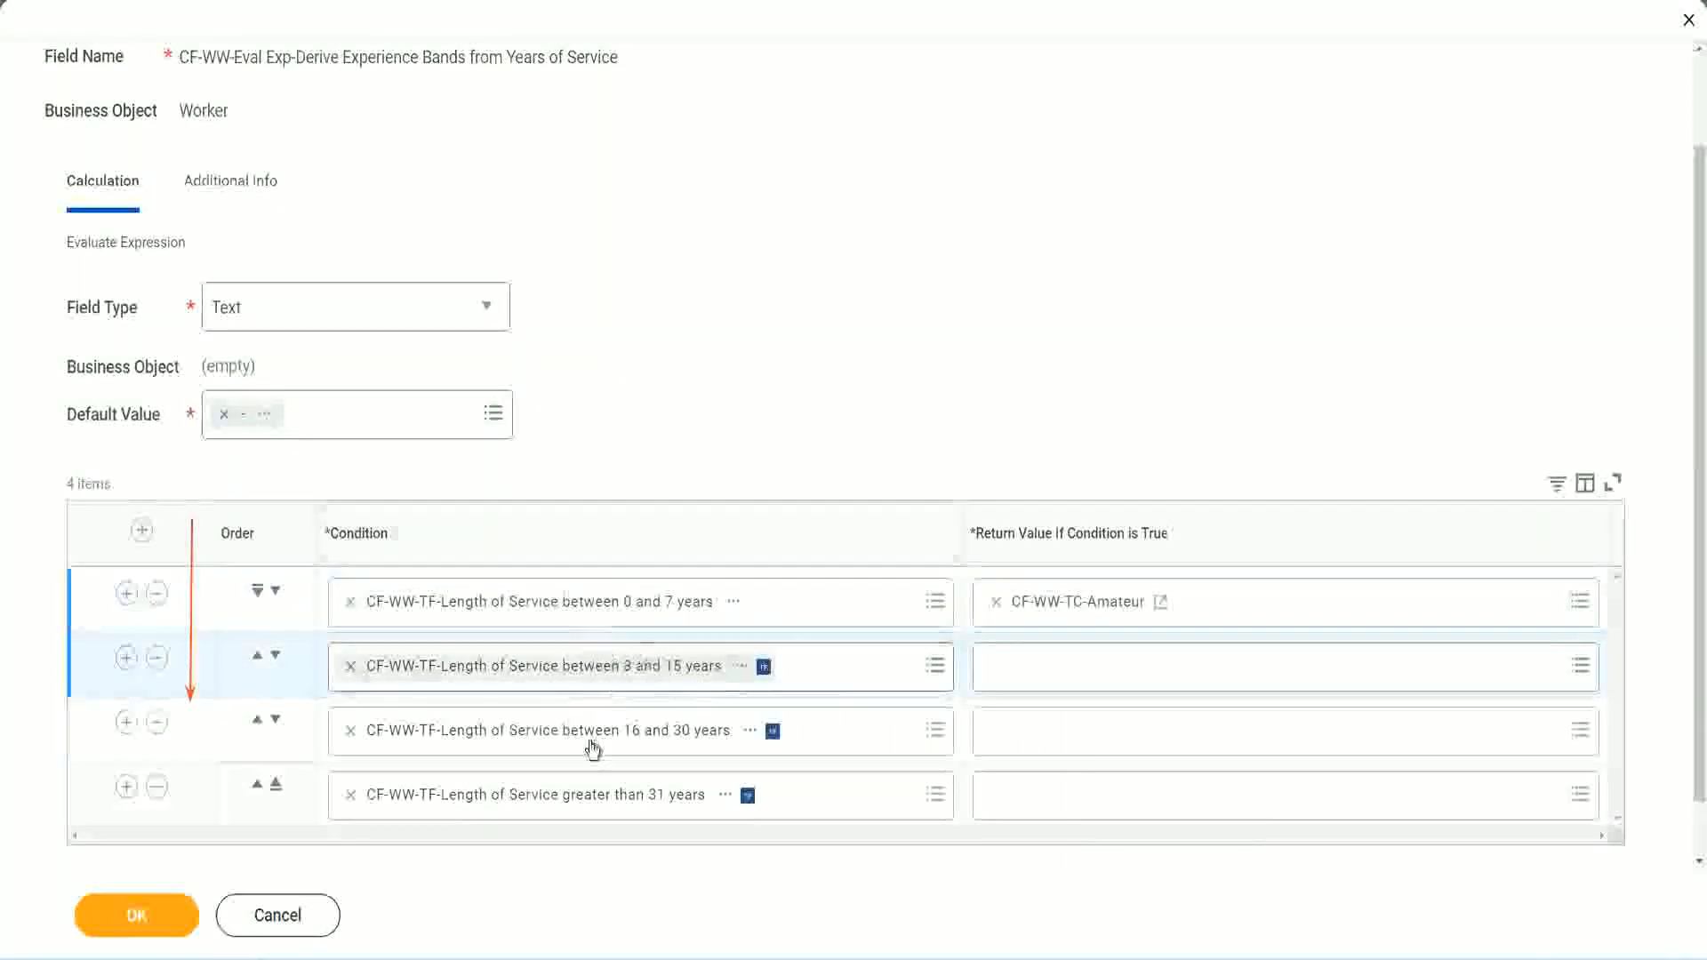
Start a calculated field for the second row's return value, named CF-WW-TC-Experienced, with business object Global and function Text Constant
left_click(991, 663)
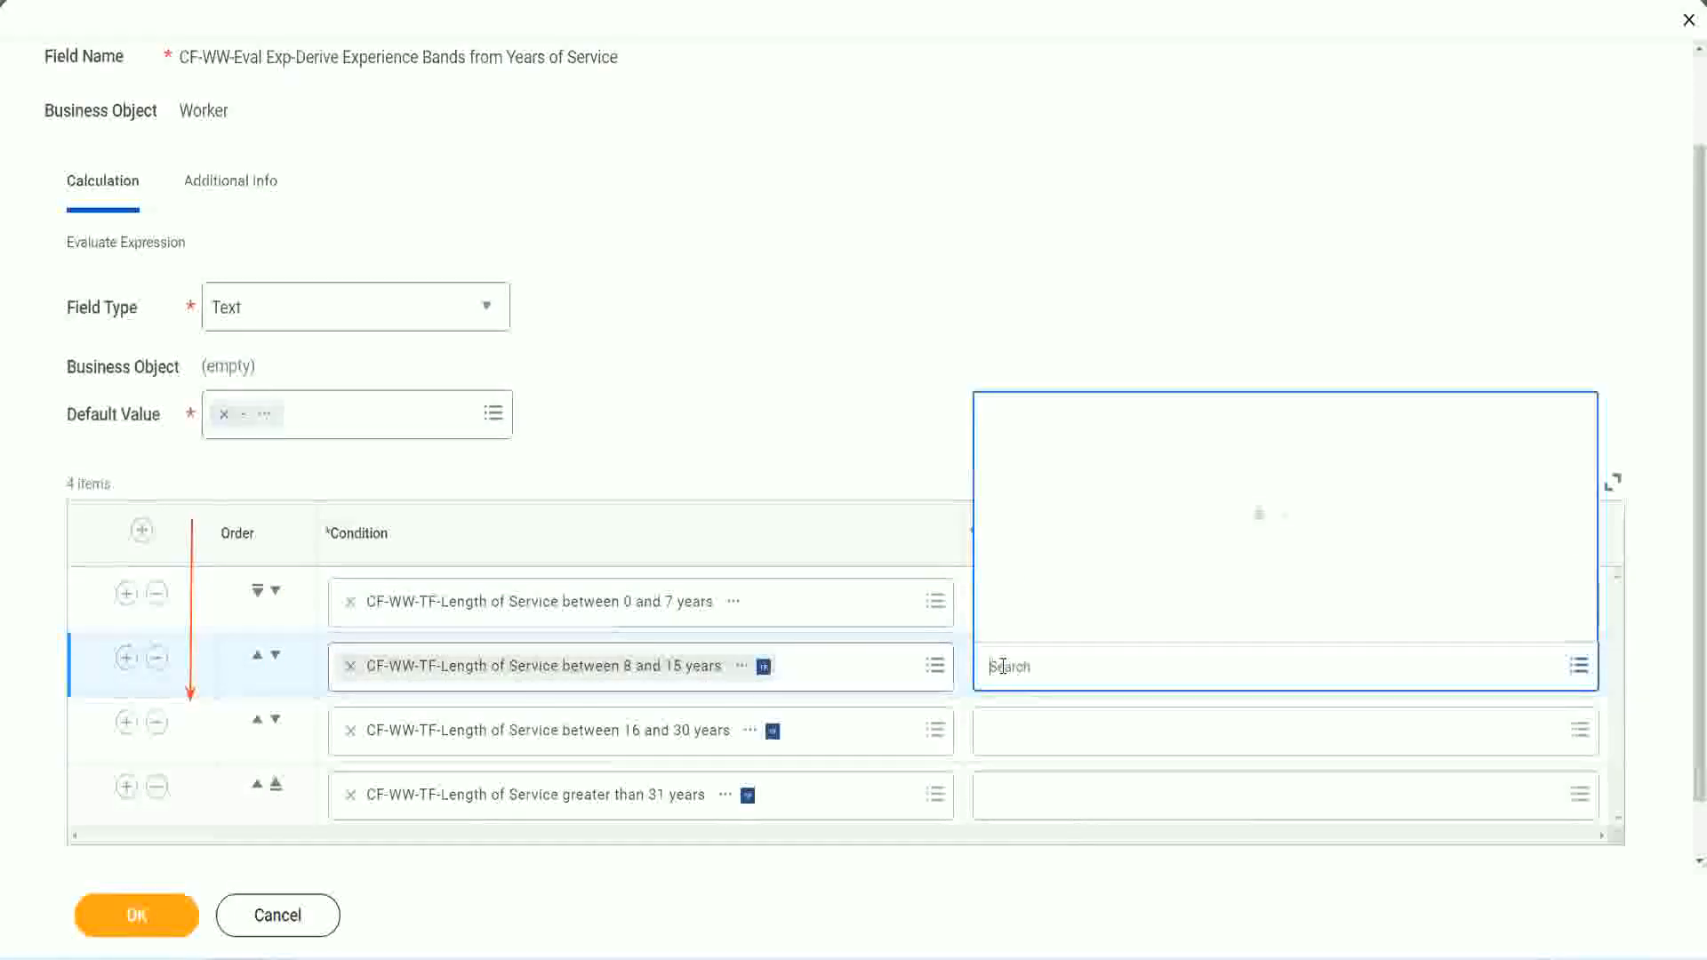
left_click(1059, 623)
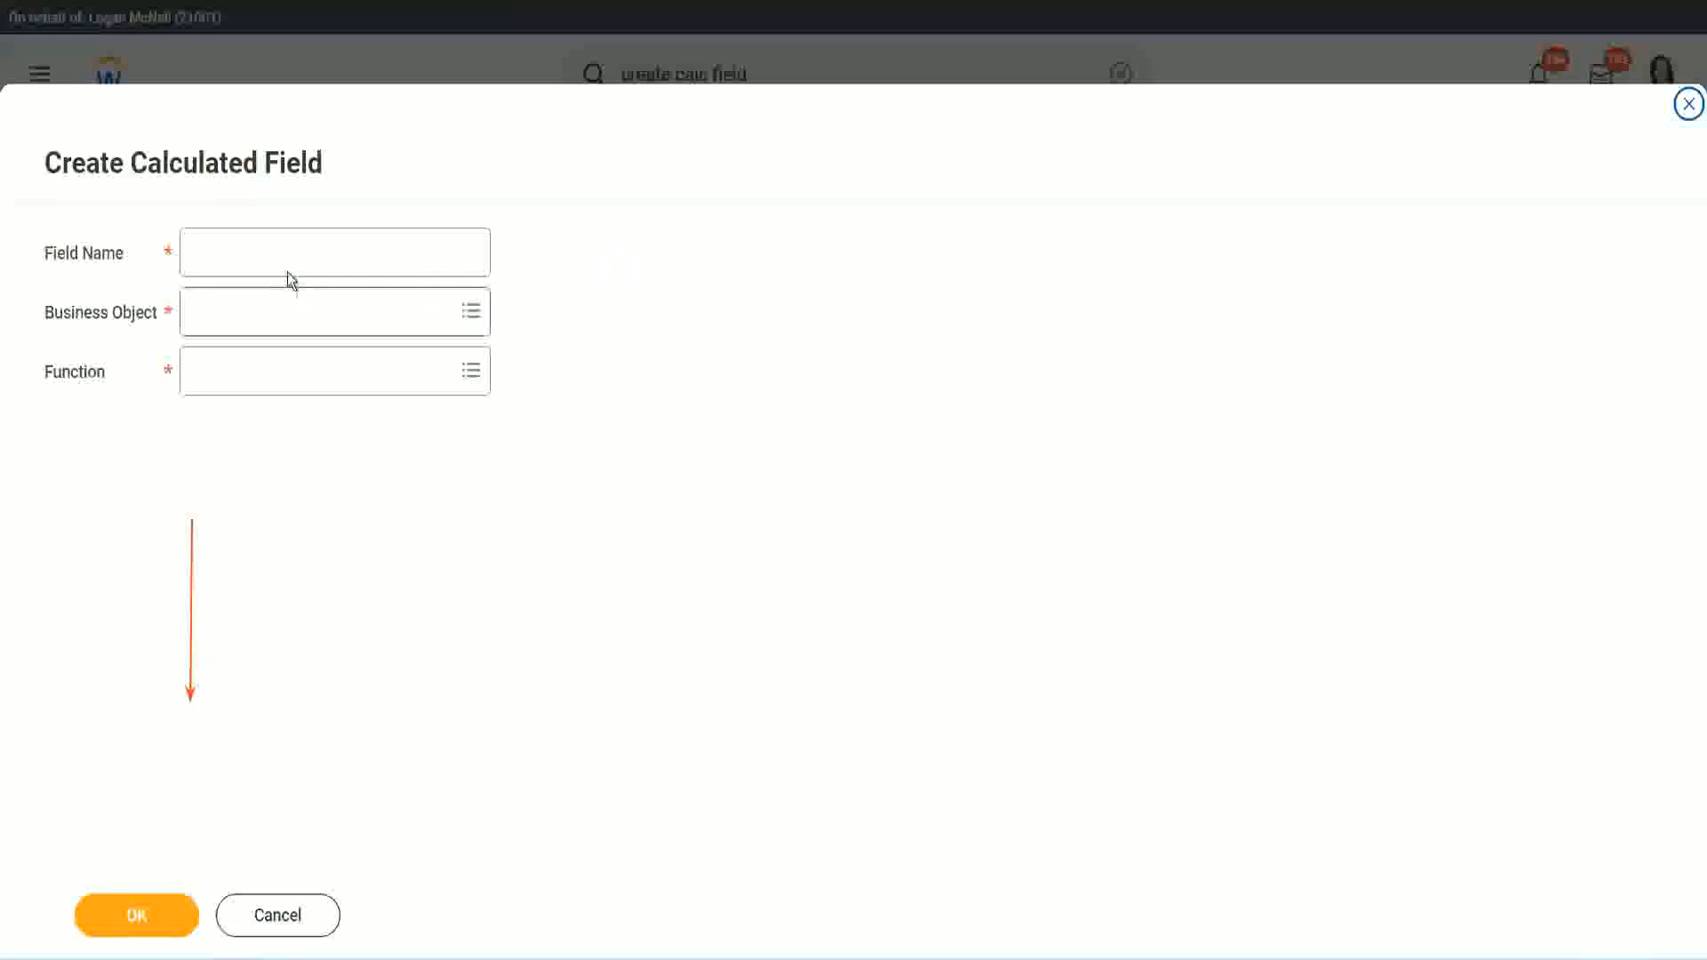
left_click(273, 253)
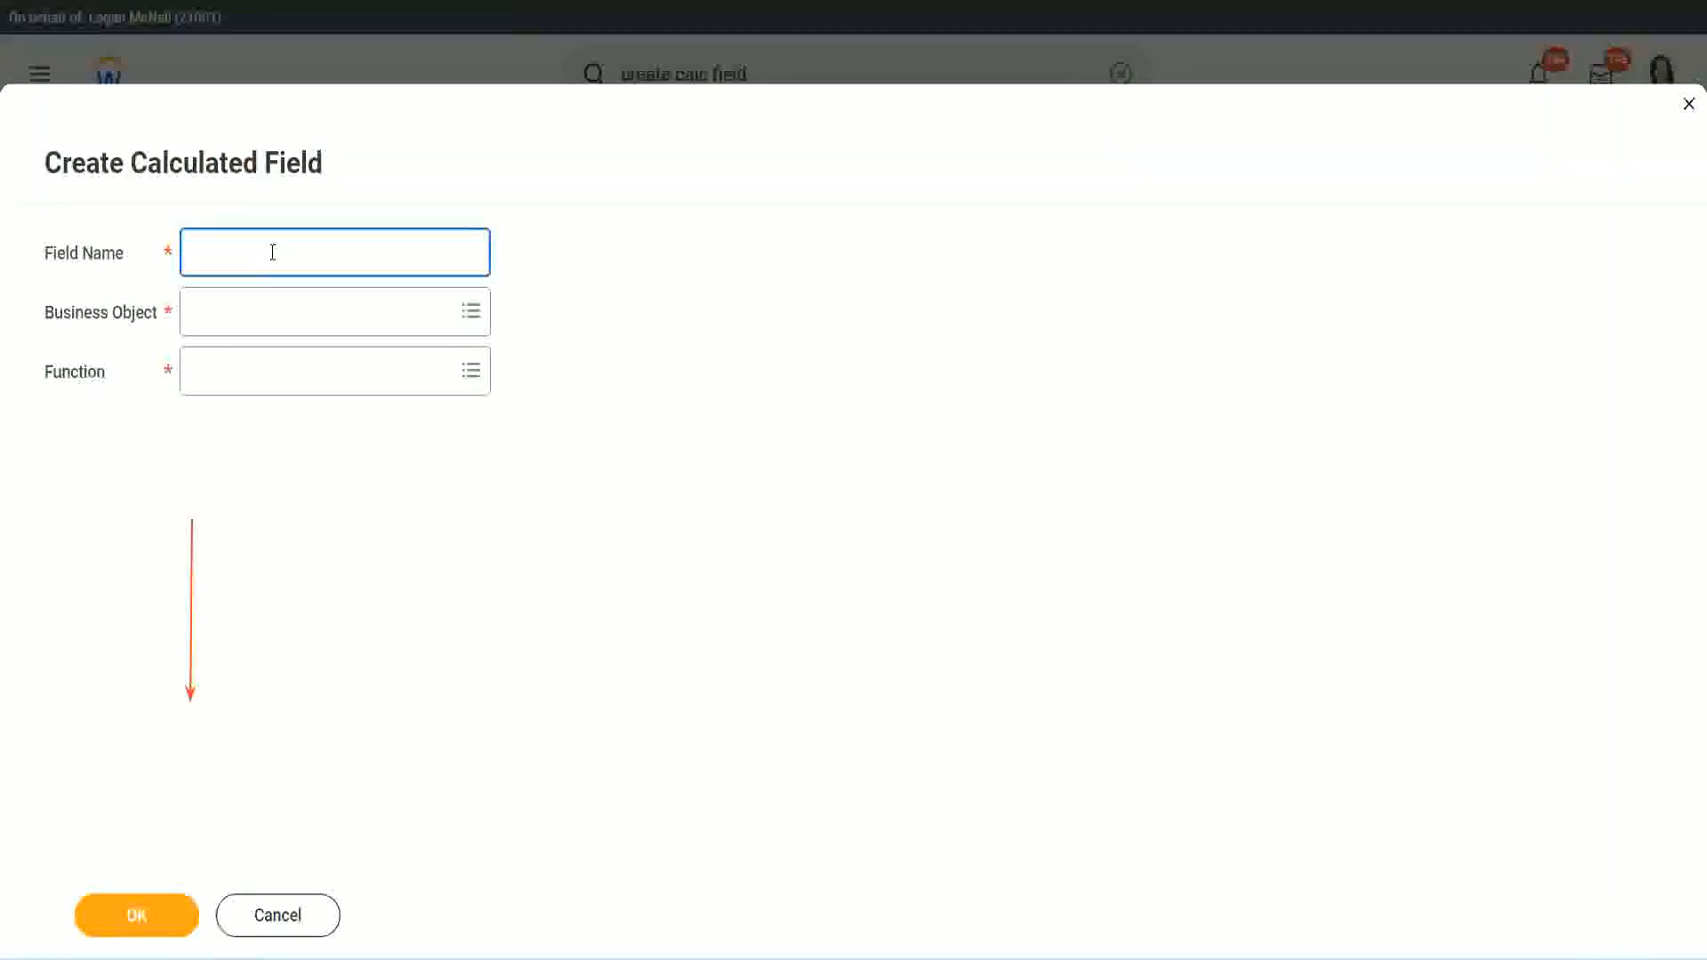
type("CF-WW-TC-Amateur")
double_click(324, 253)
type("Ex")
type("per")
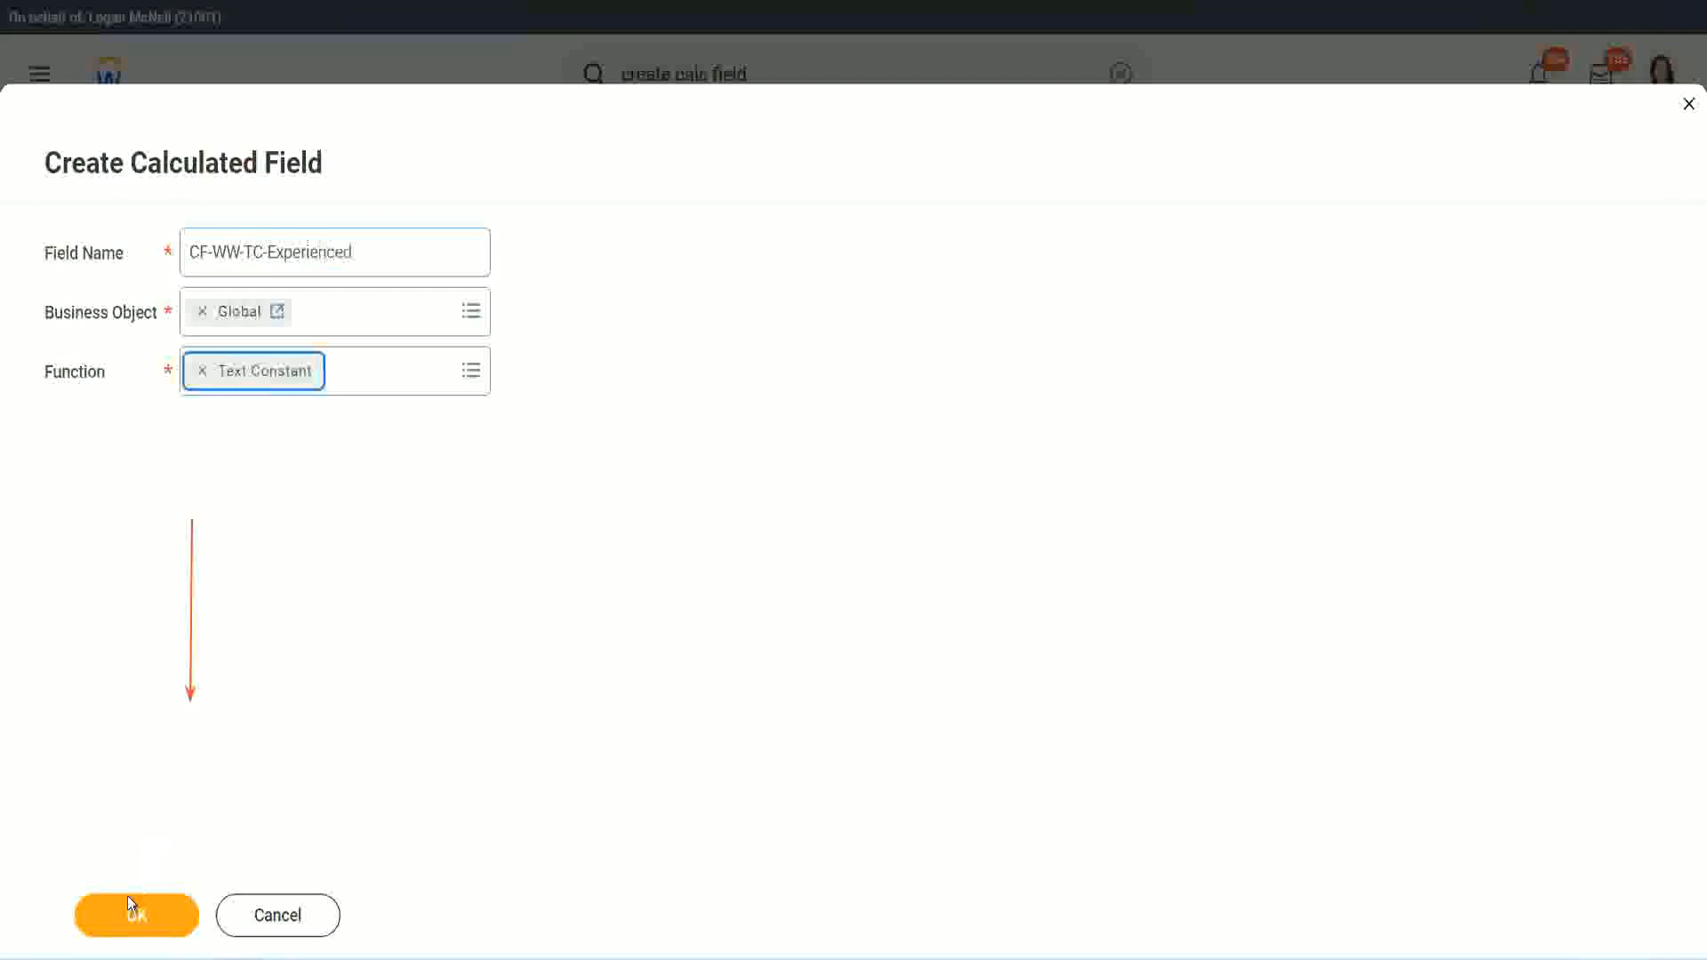
Set the text constant to Experienced and save the CF-WW-TC-Experienced field
left_click(133, 912)
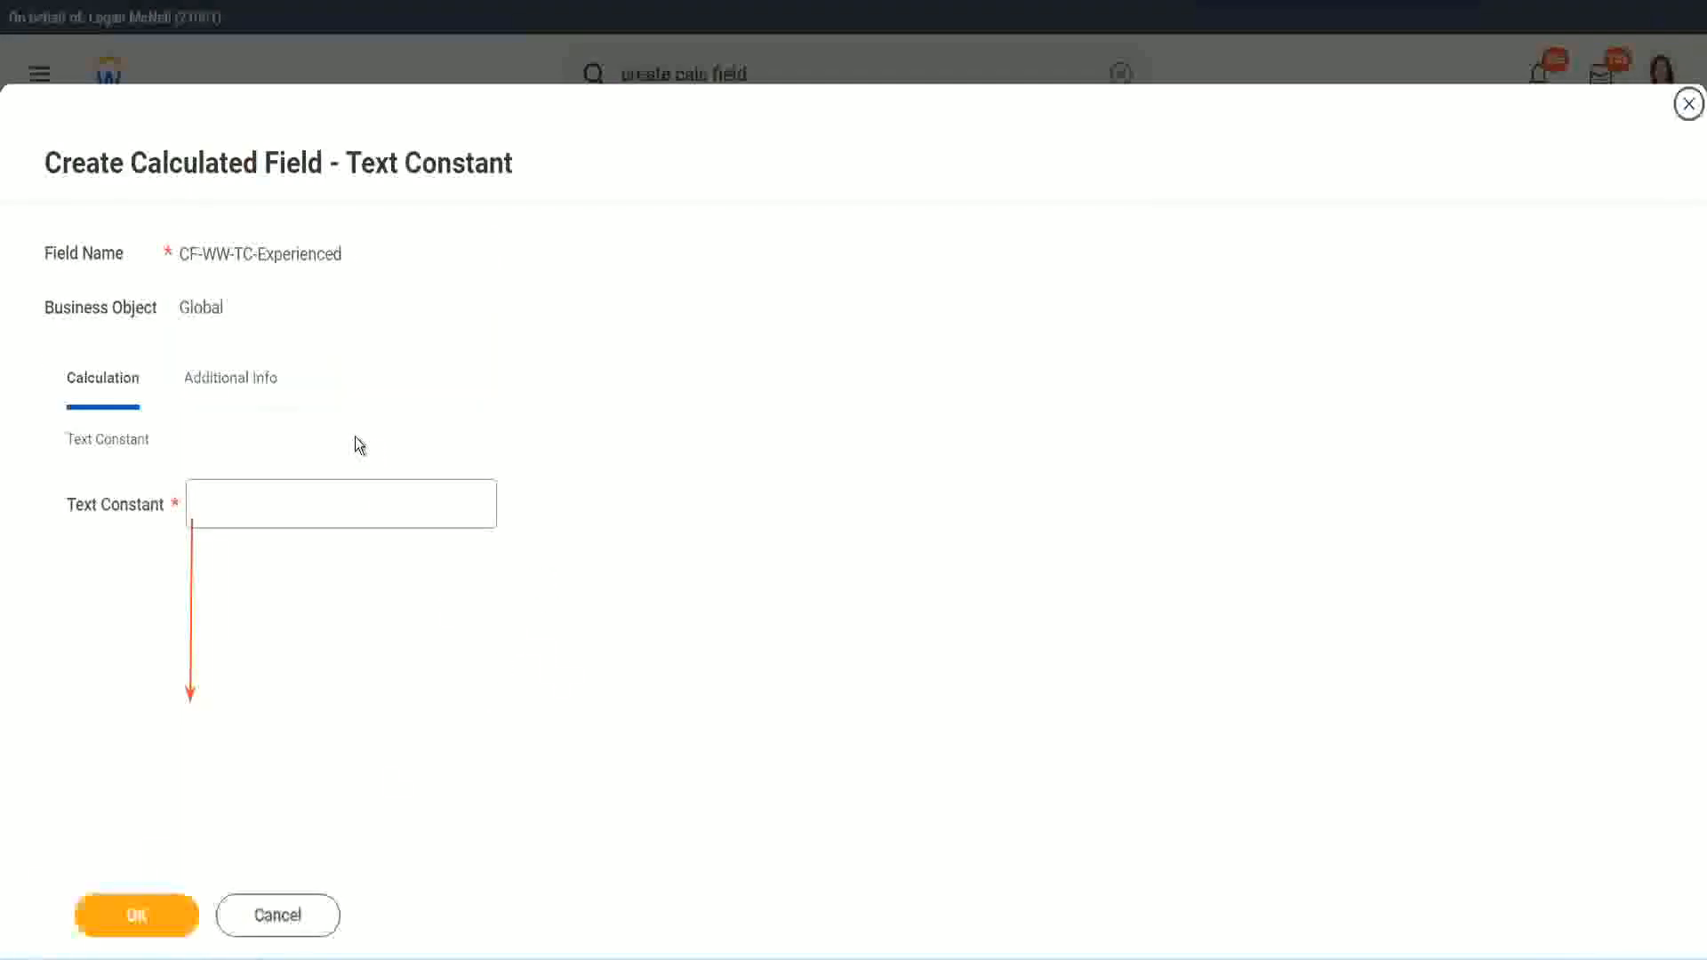
left_click(260, 506)
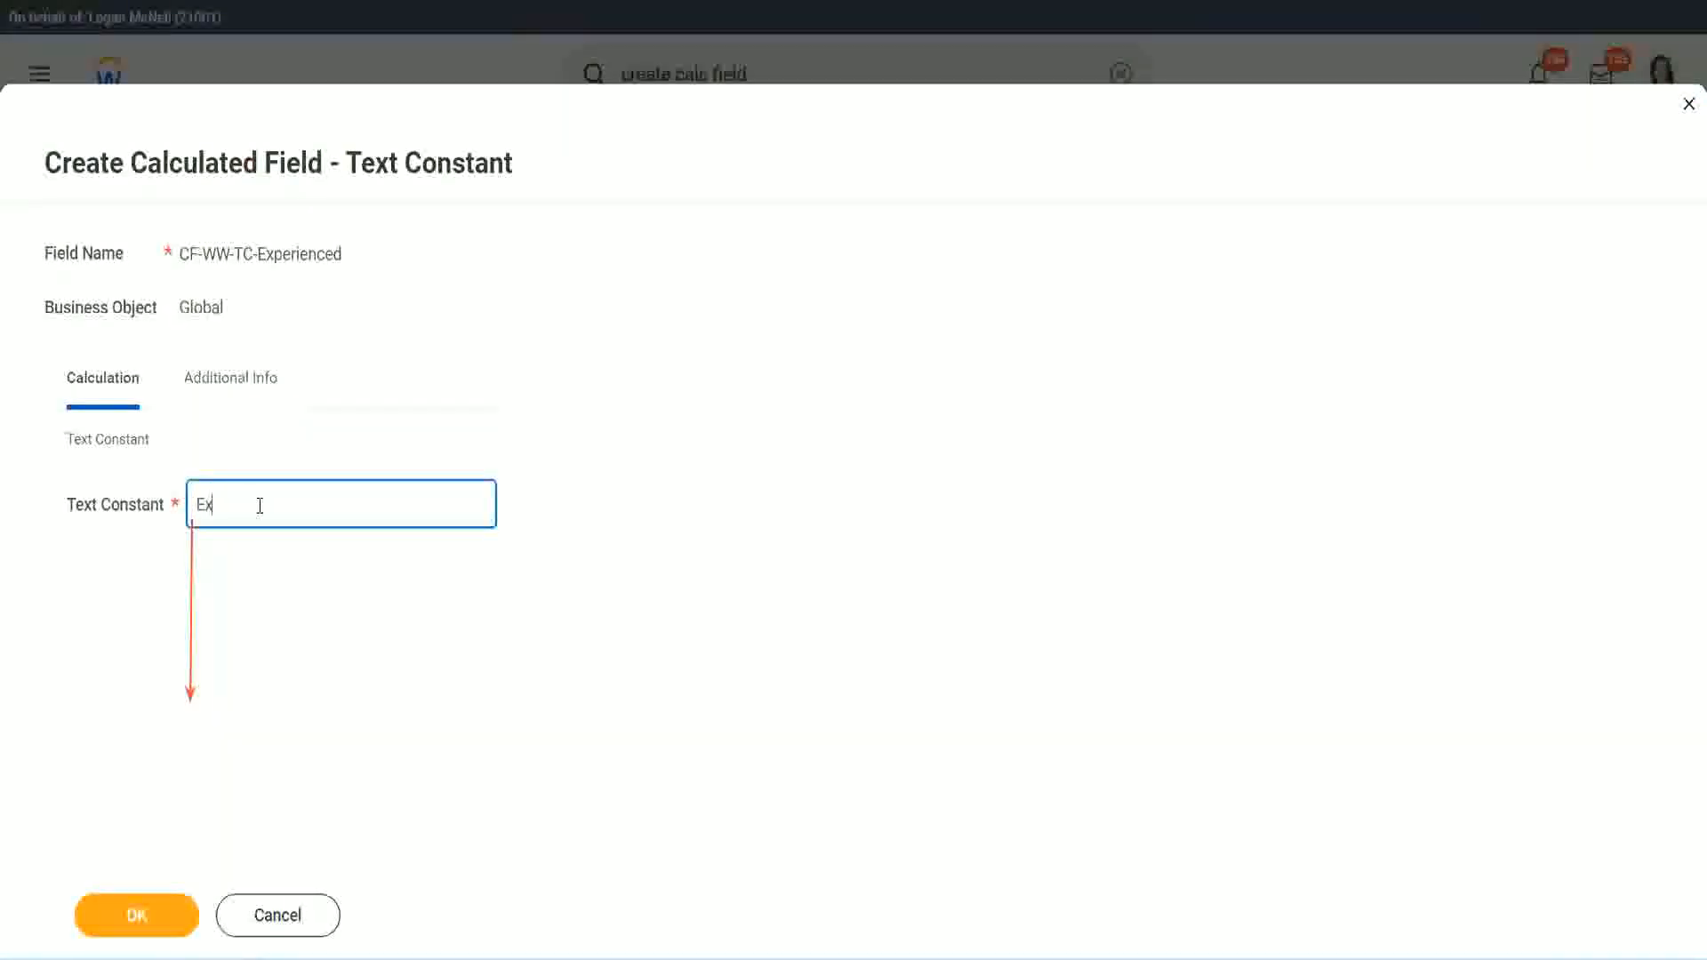
left_click(141, 916)
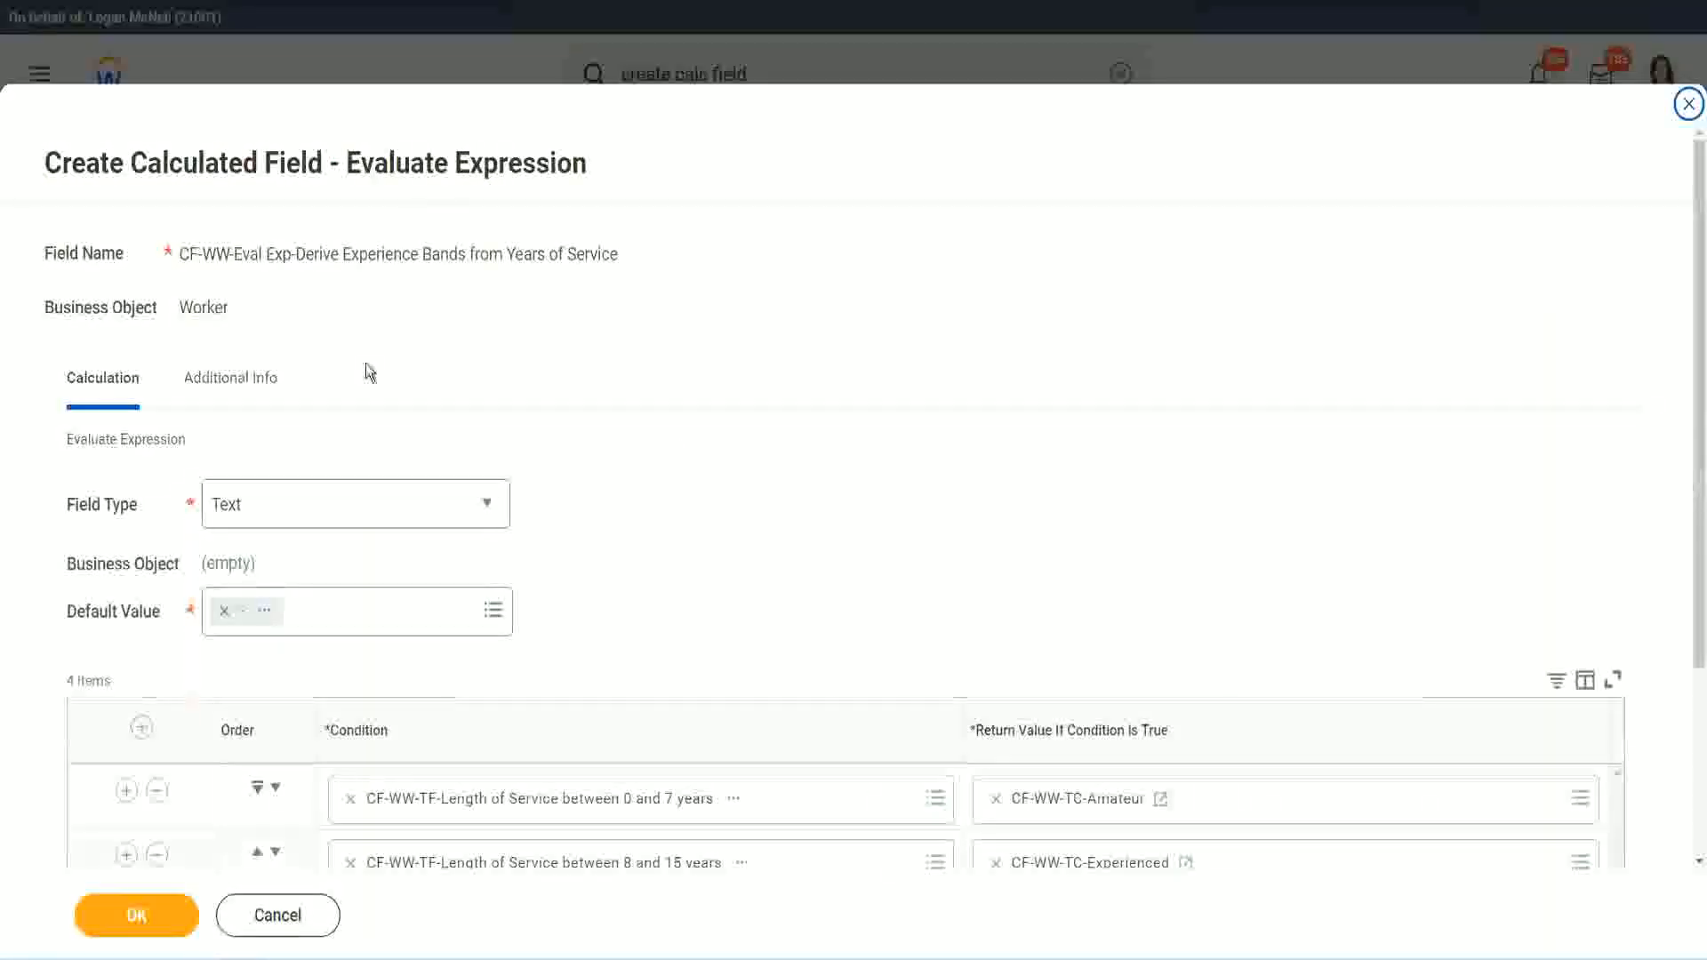
Start a calculated field for the third row's return value, paste CF-WW-TC-Amateur as its name, and check the band names in Notepad++
scroll(787, 464, "down", 3)
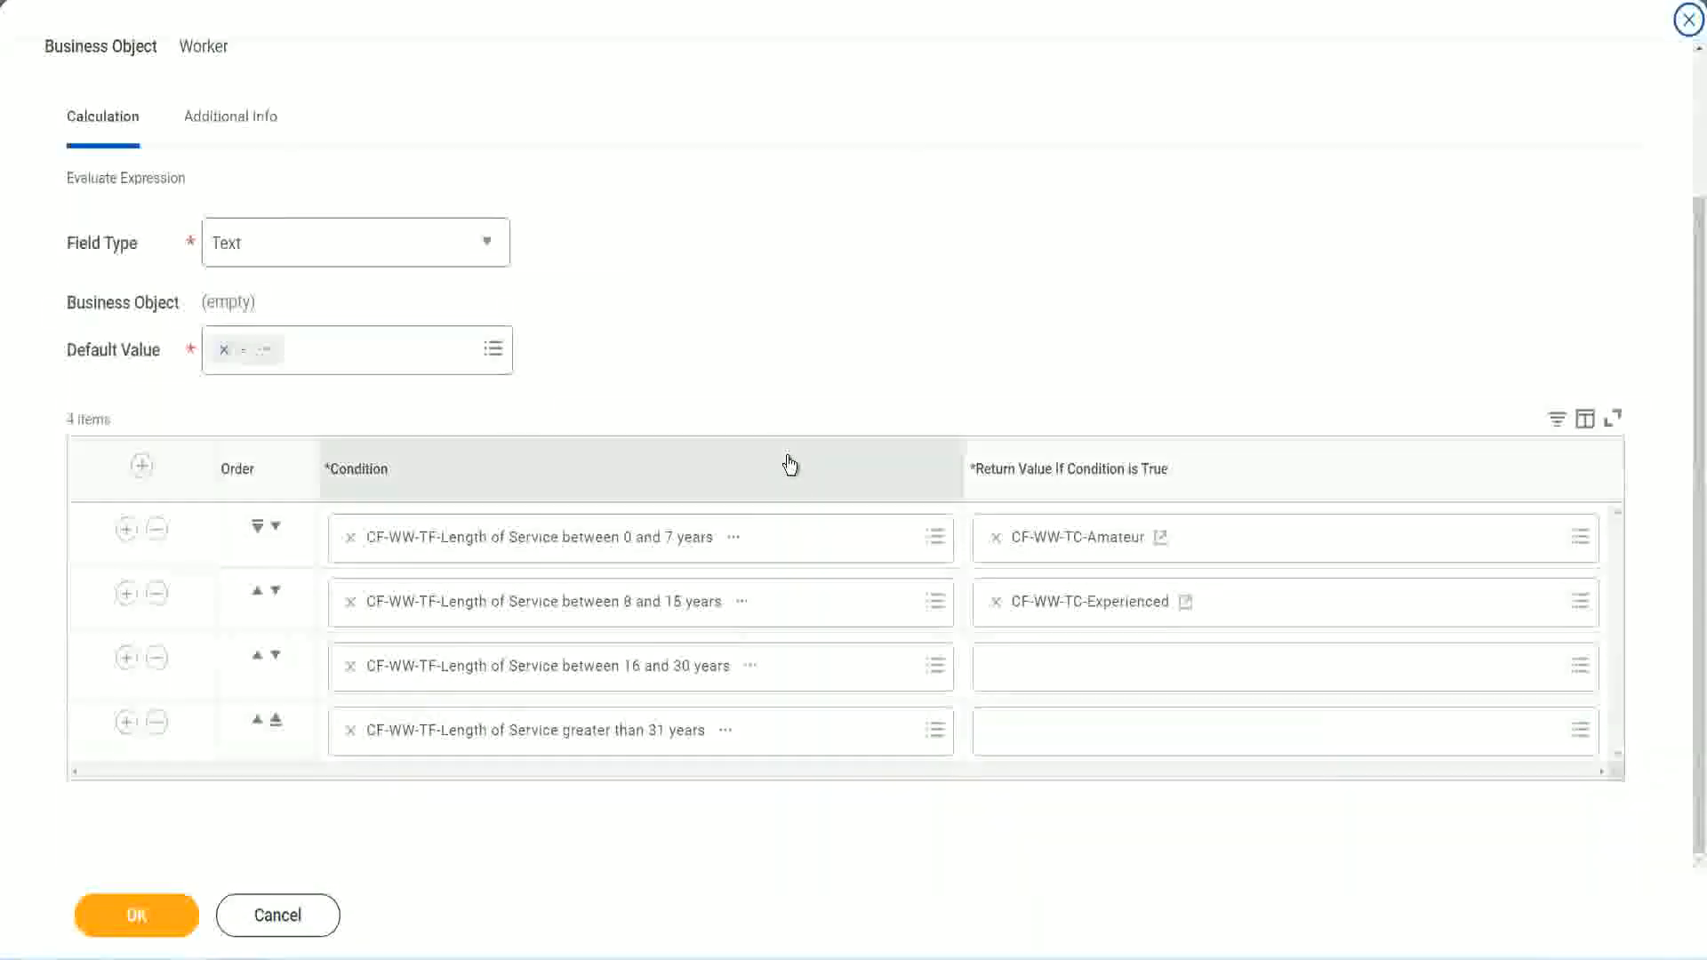
left_click(1065, 676)
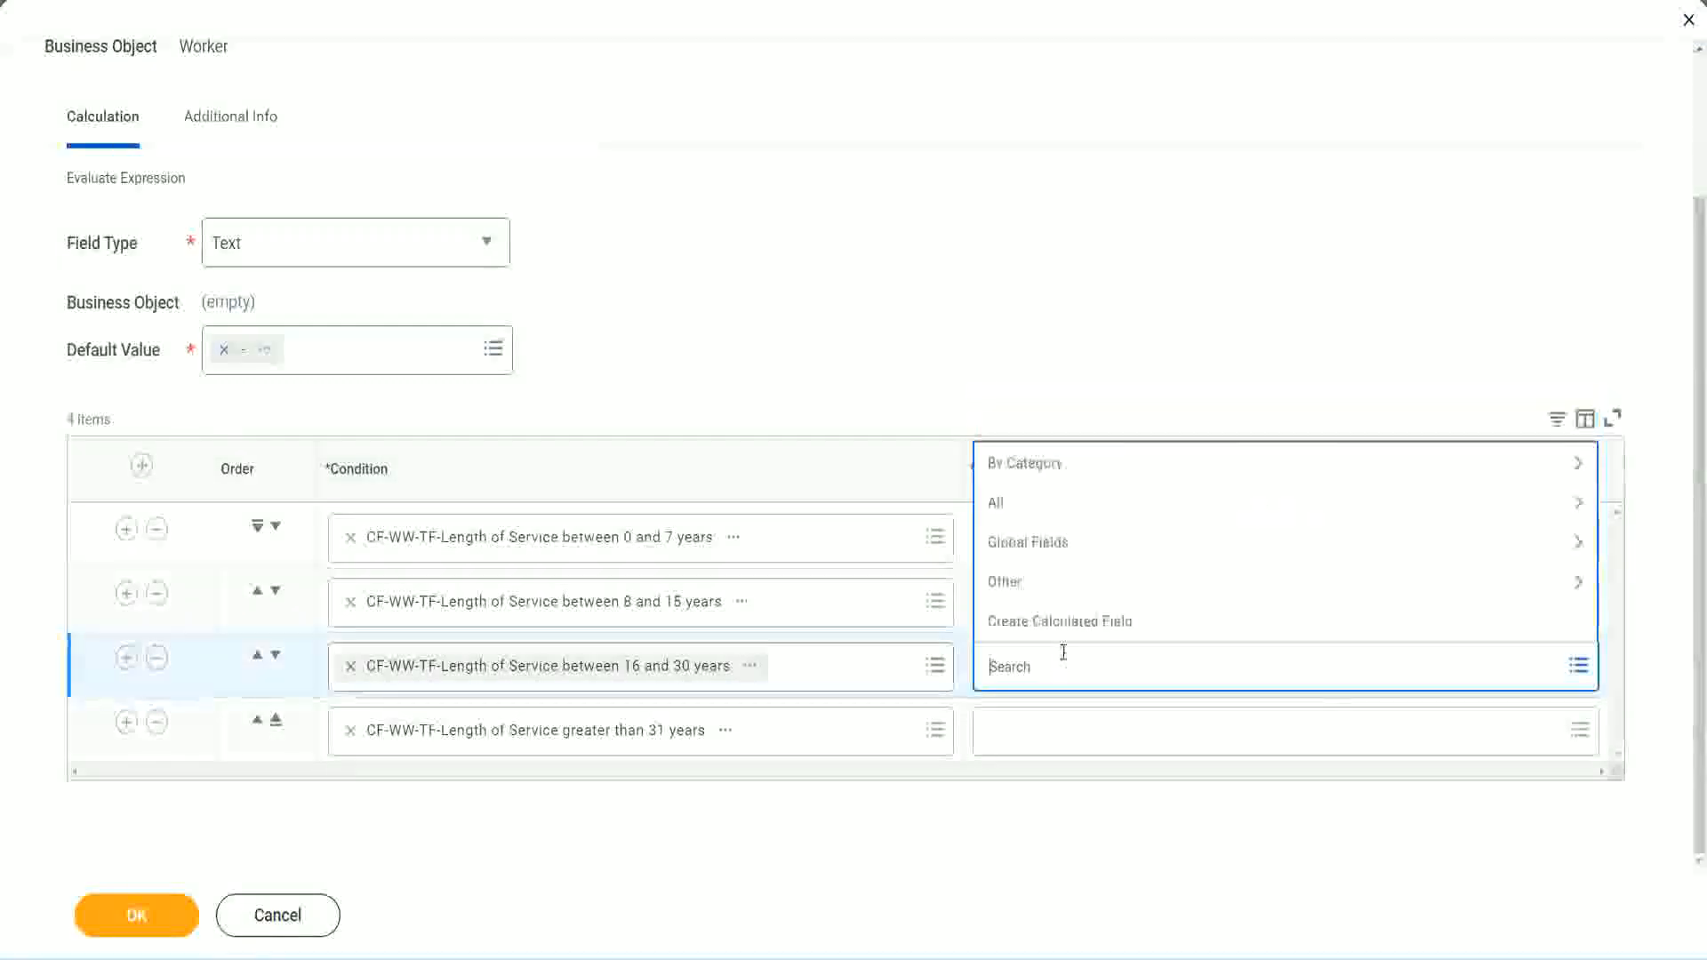
left_click(699, 484)
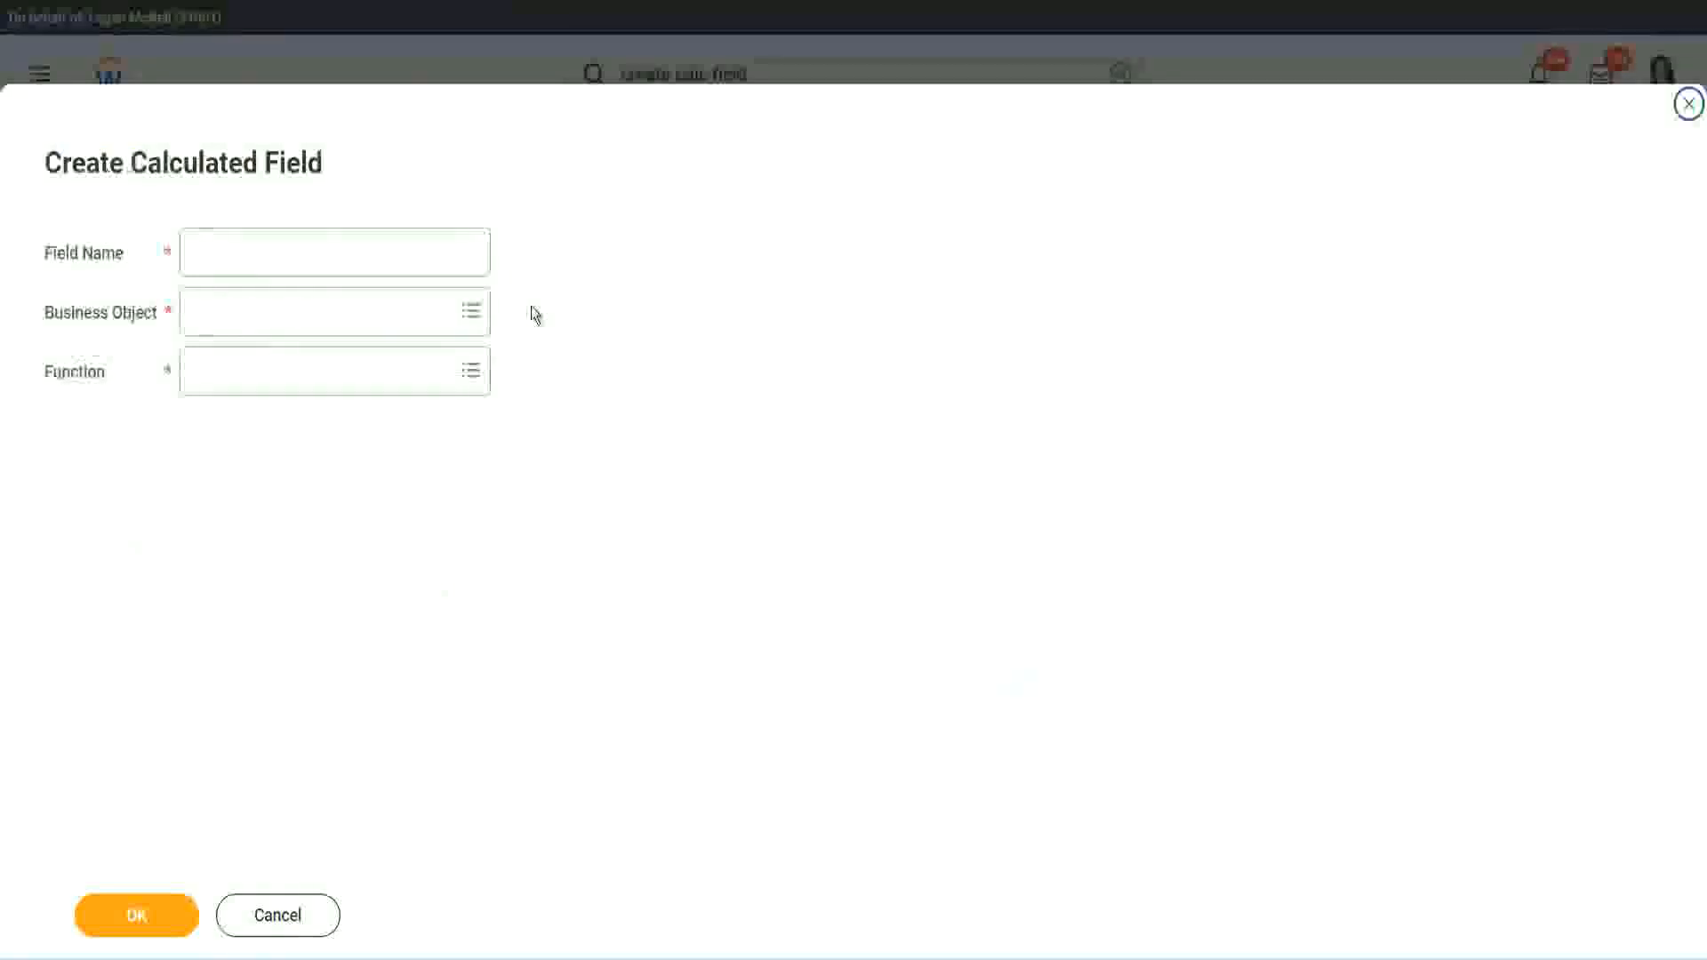
left_click(362, 252)
type("CF-WW-TC-Amateur")
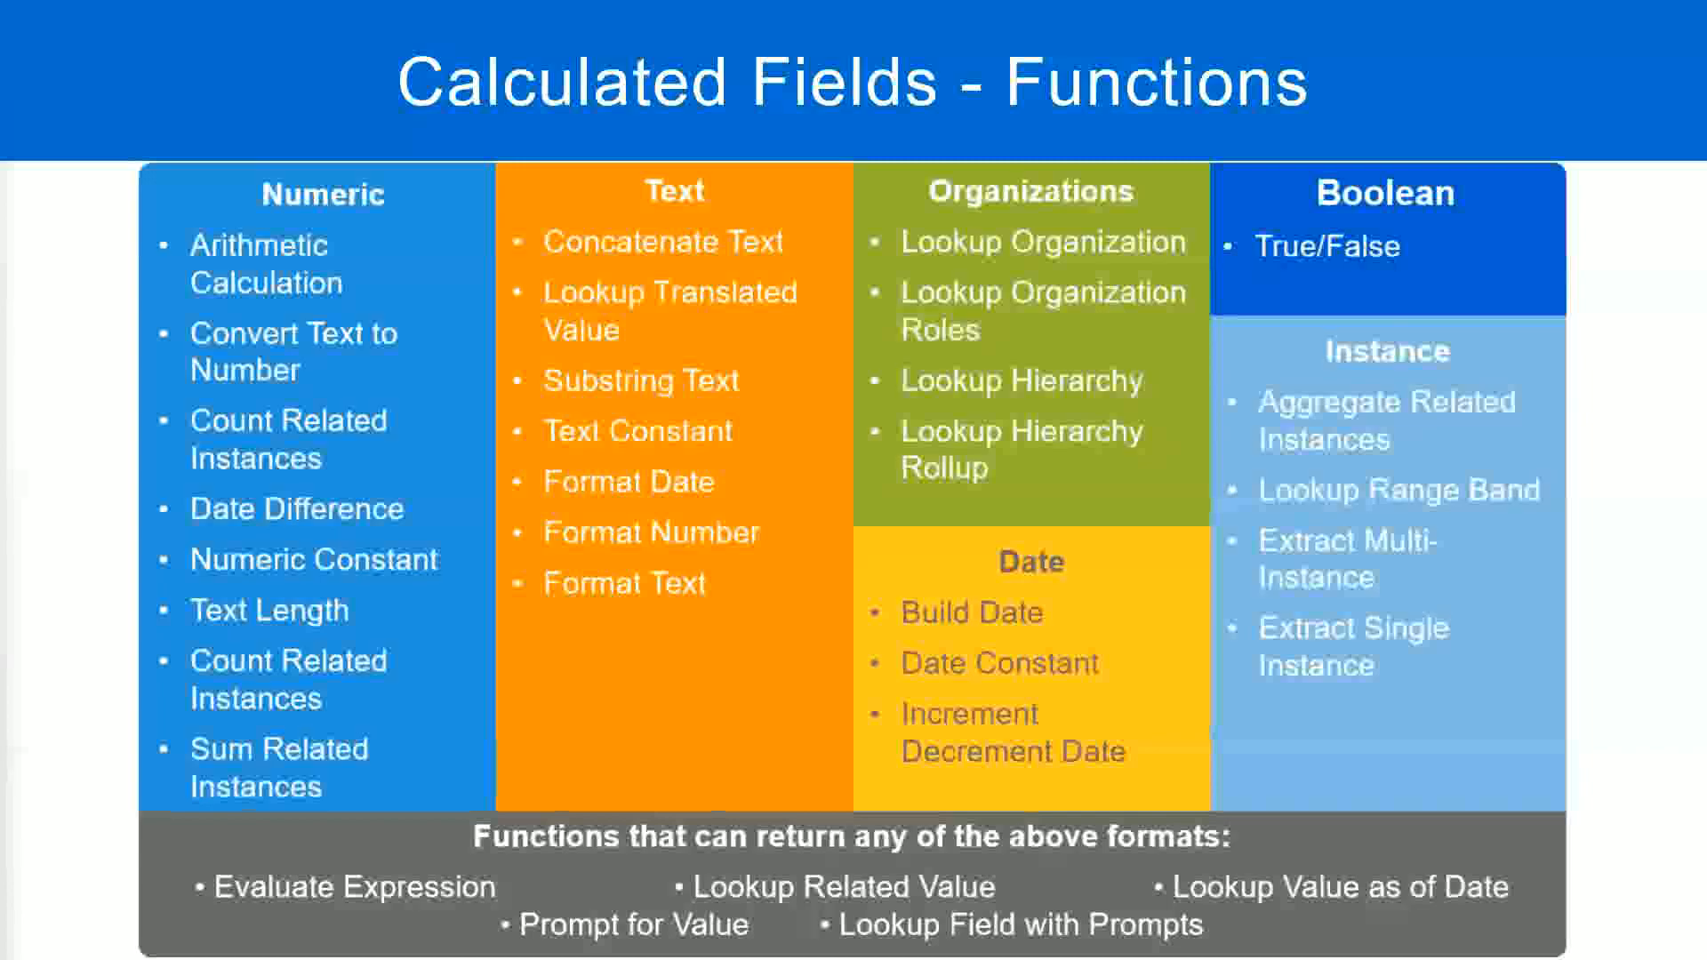
key("alt+Tab")
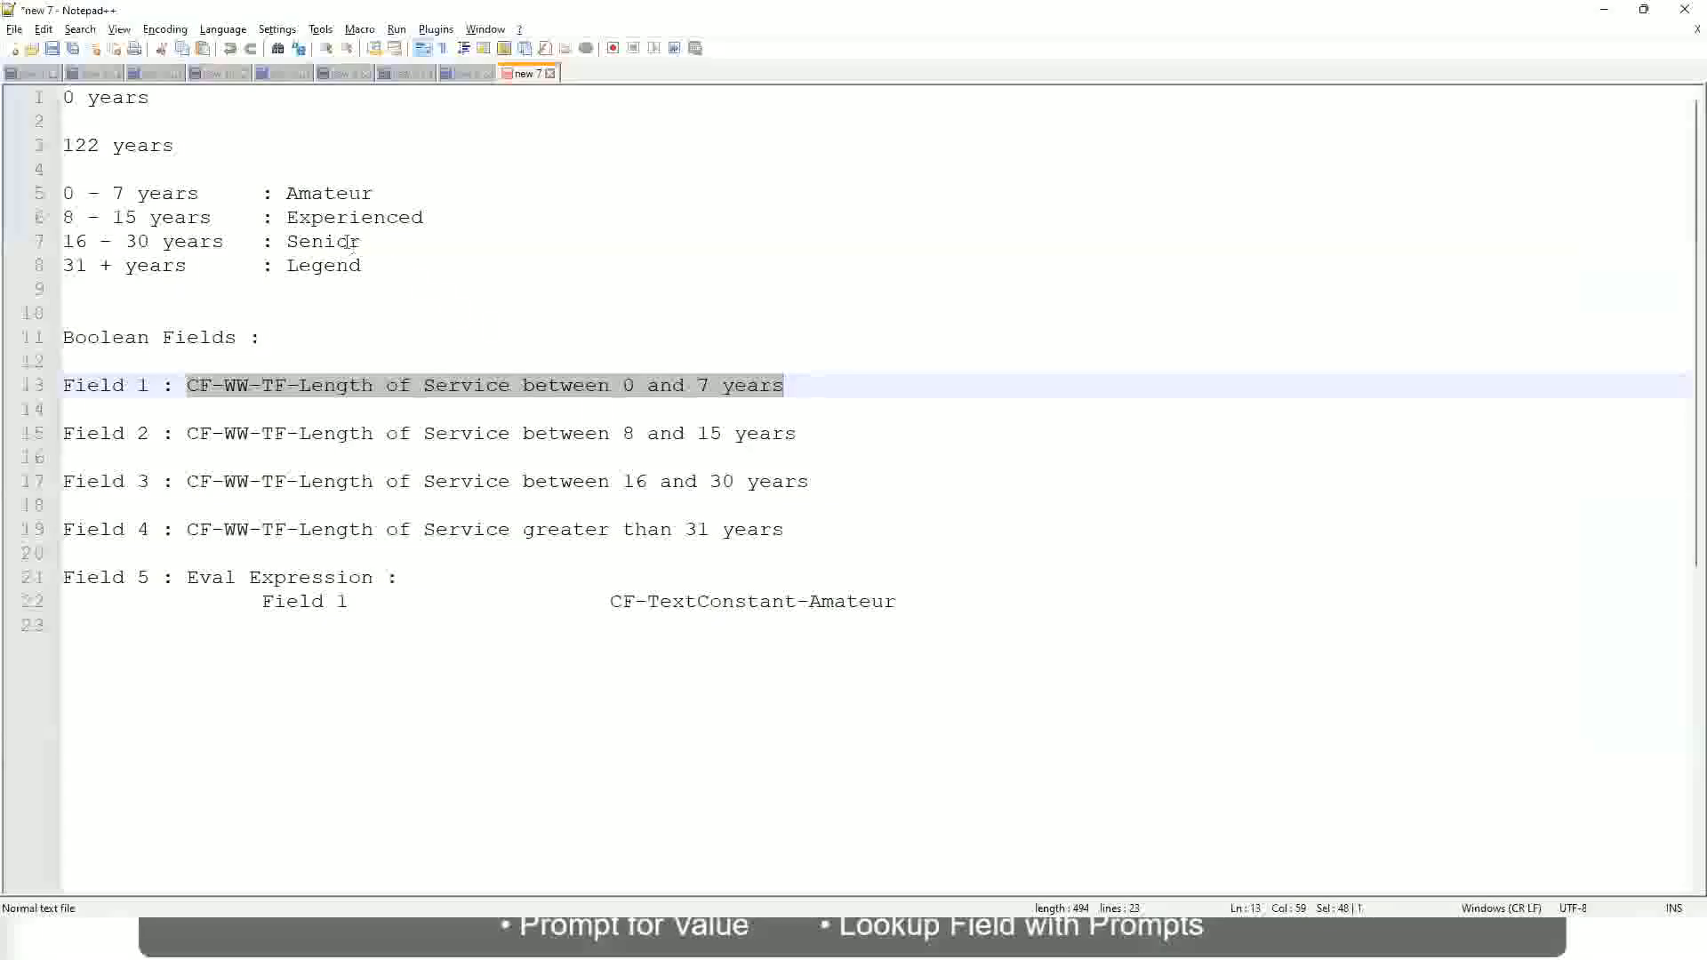
key("alt+Tab")
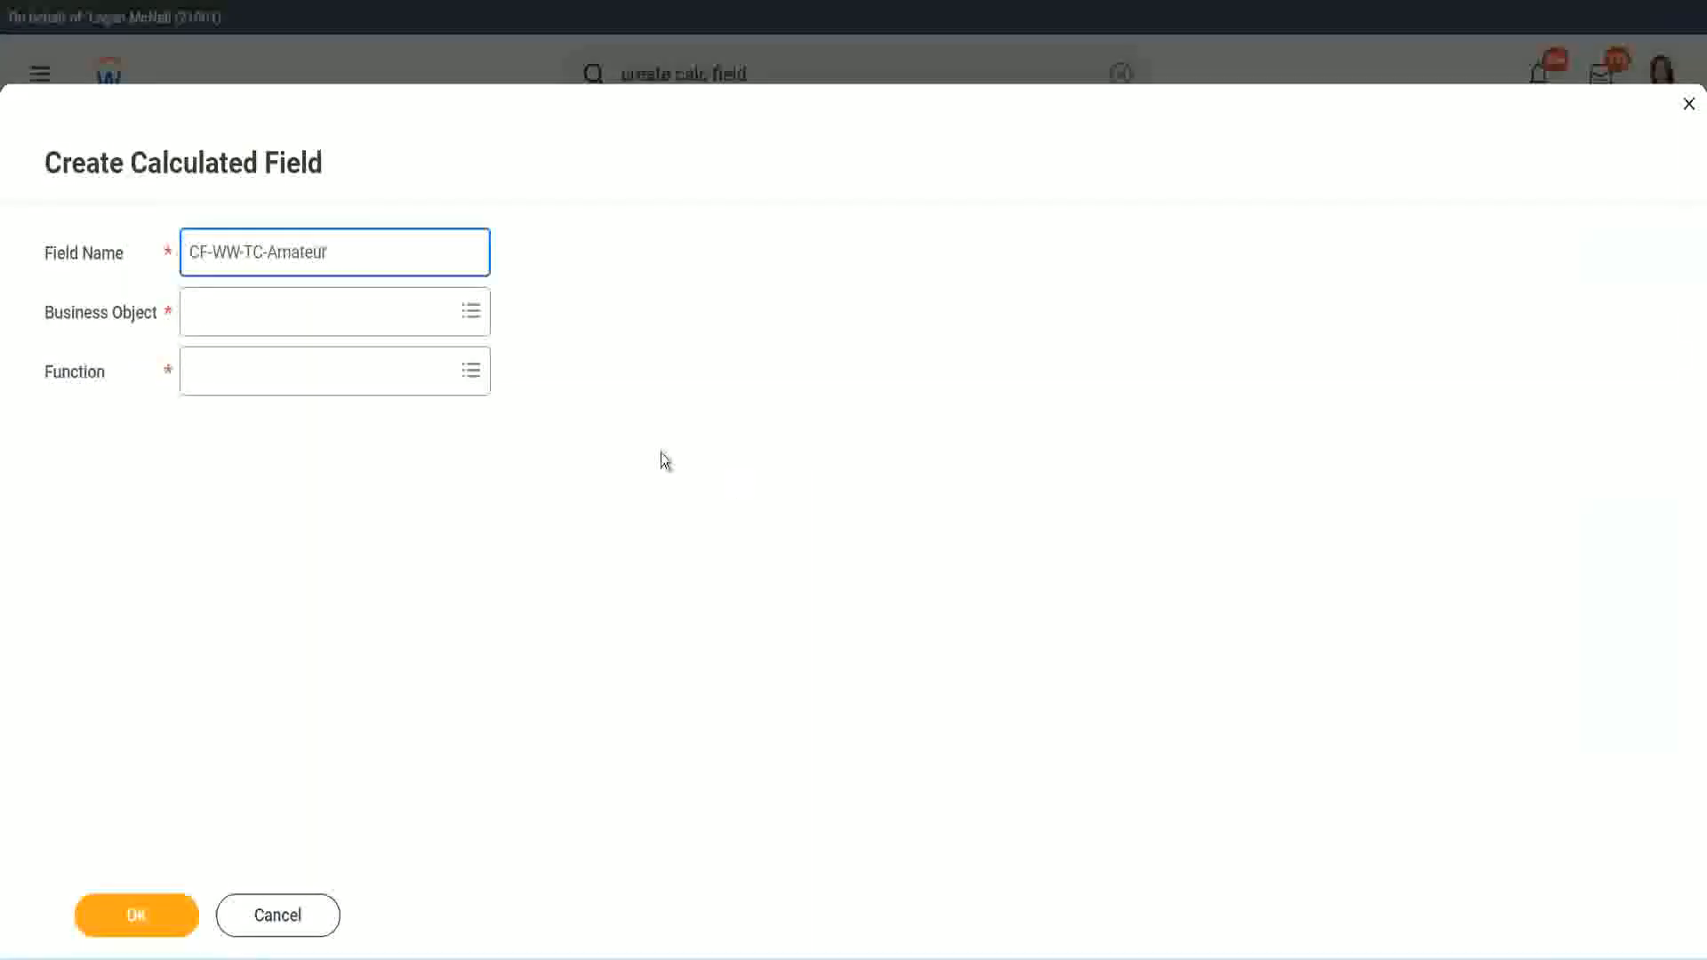
Name the new calculated field CF-WW-TC-Senior with business object Global and function Text Constant
left_click(196, 313)
type("global")
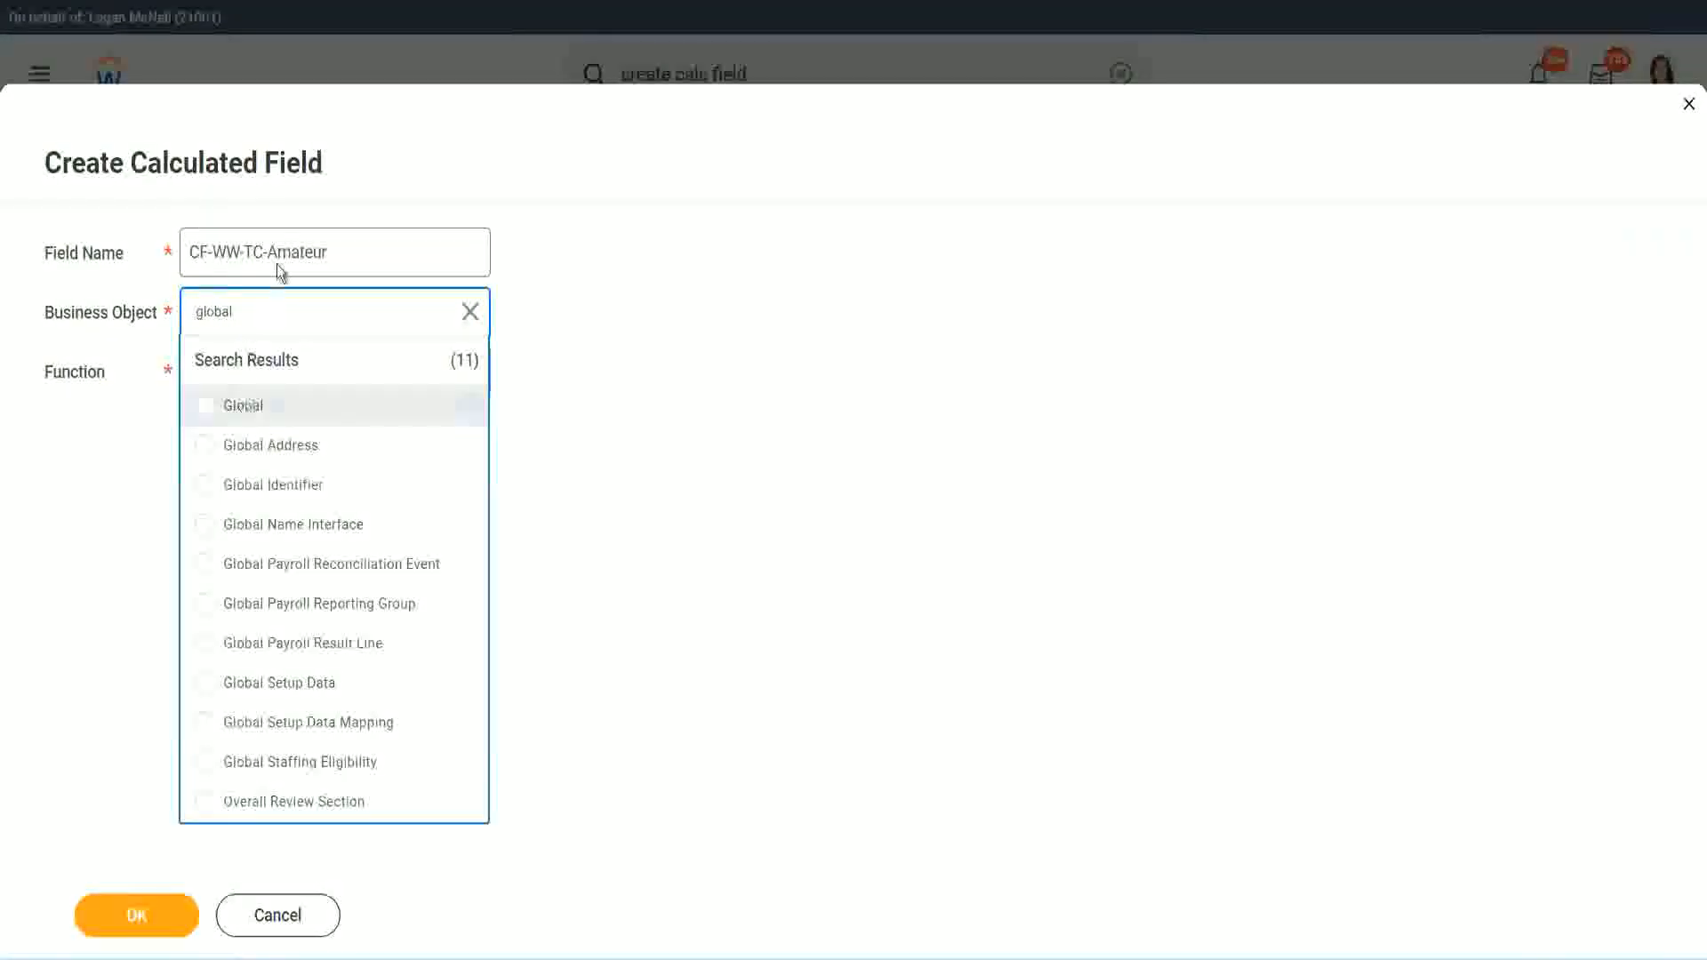
left_click(297, 252)
double_click(298, 252)
type("S")
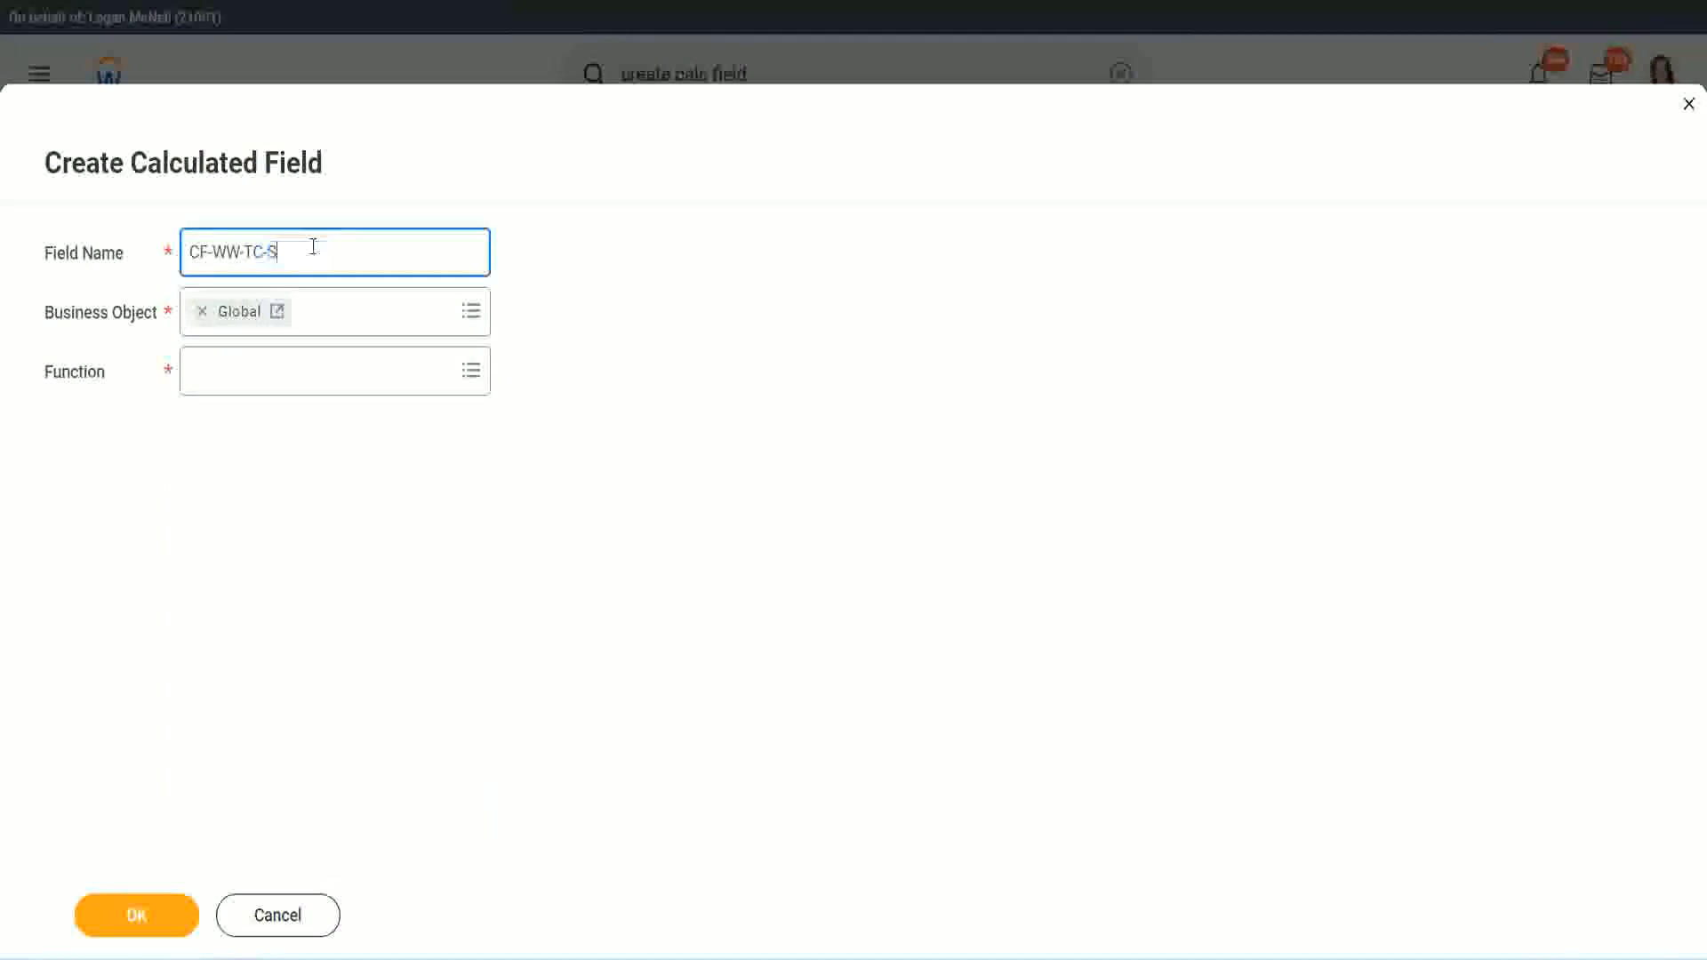
type("enior")
left_click(272, 388)
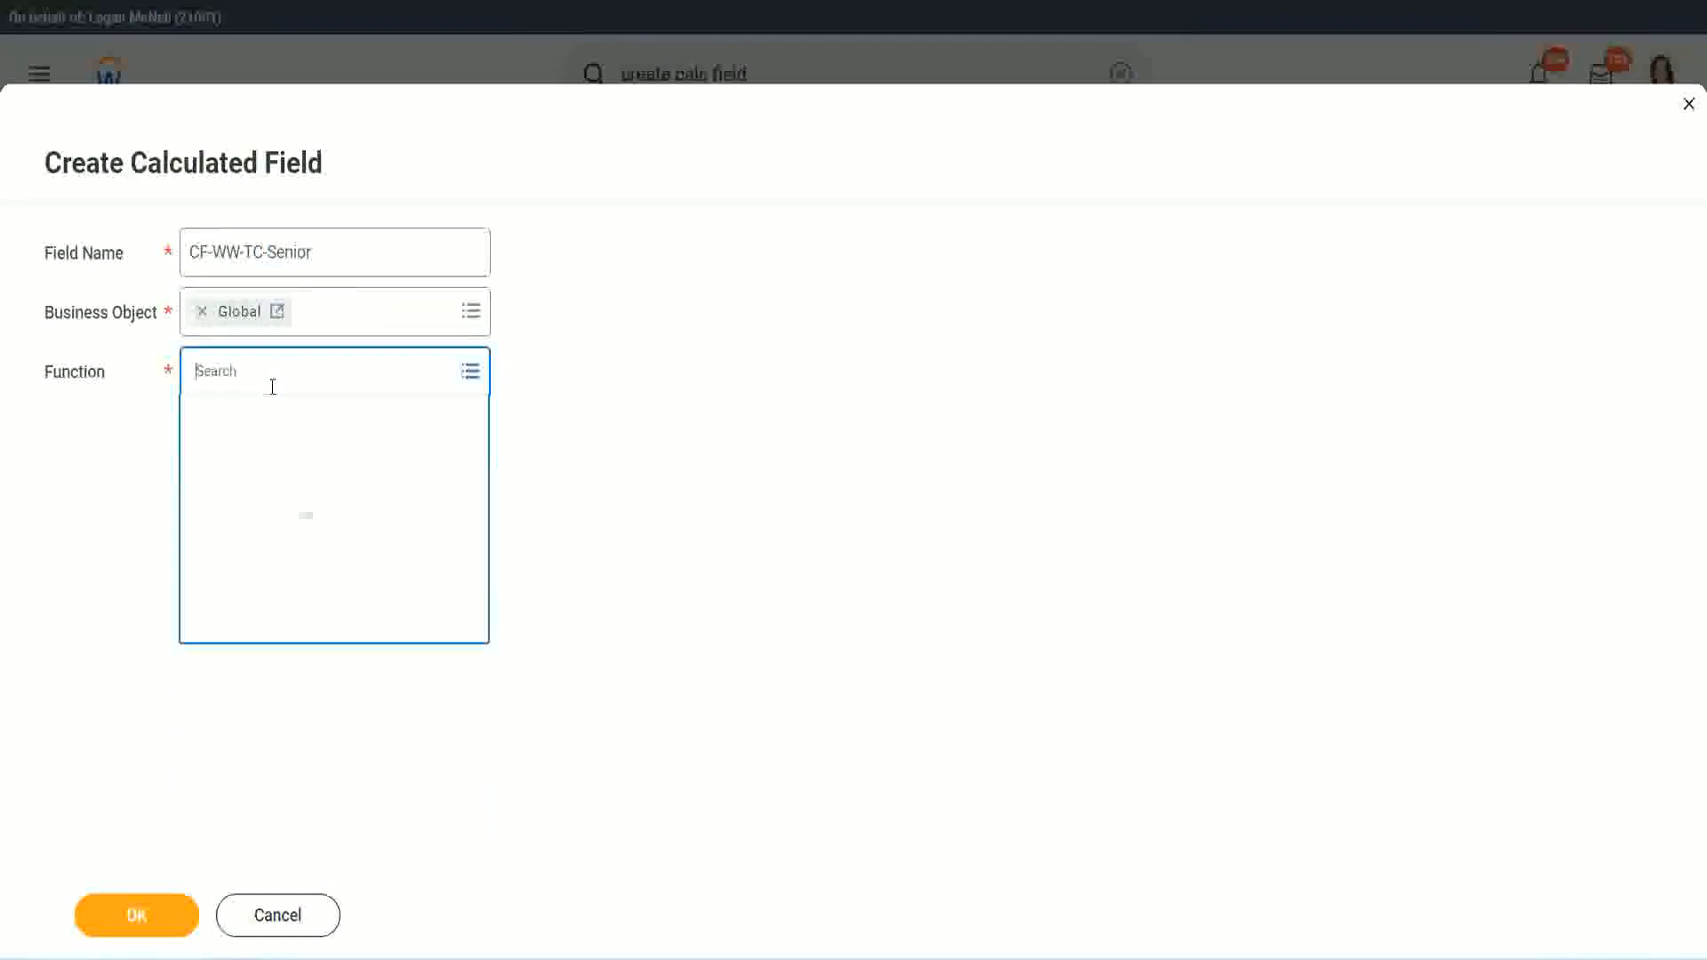
type("tc")
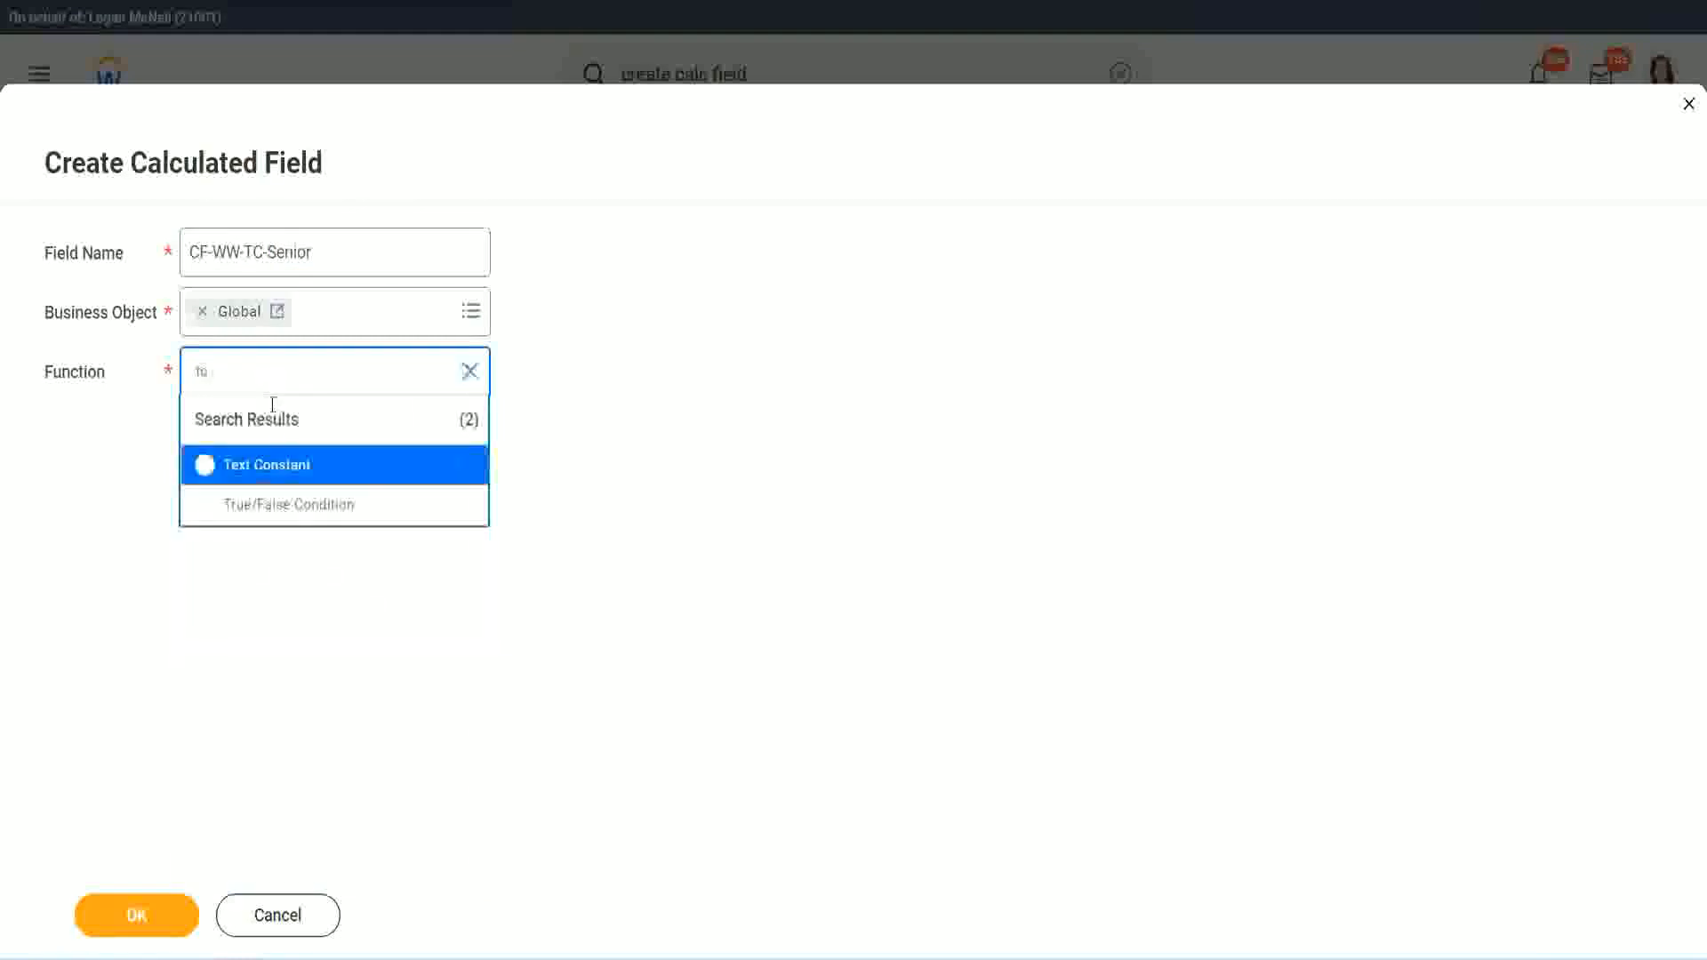
left_click(263, 464)
Set the text constant to Senior and save the CF-WW-TC-Senior field
left_click(151, 920)
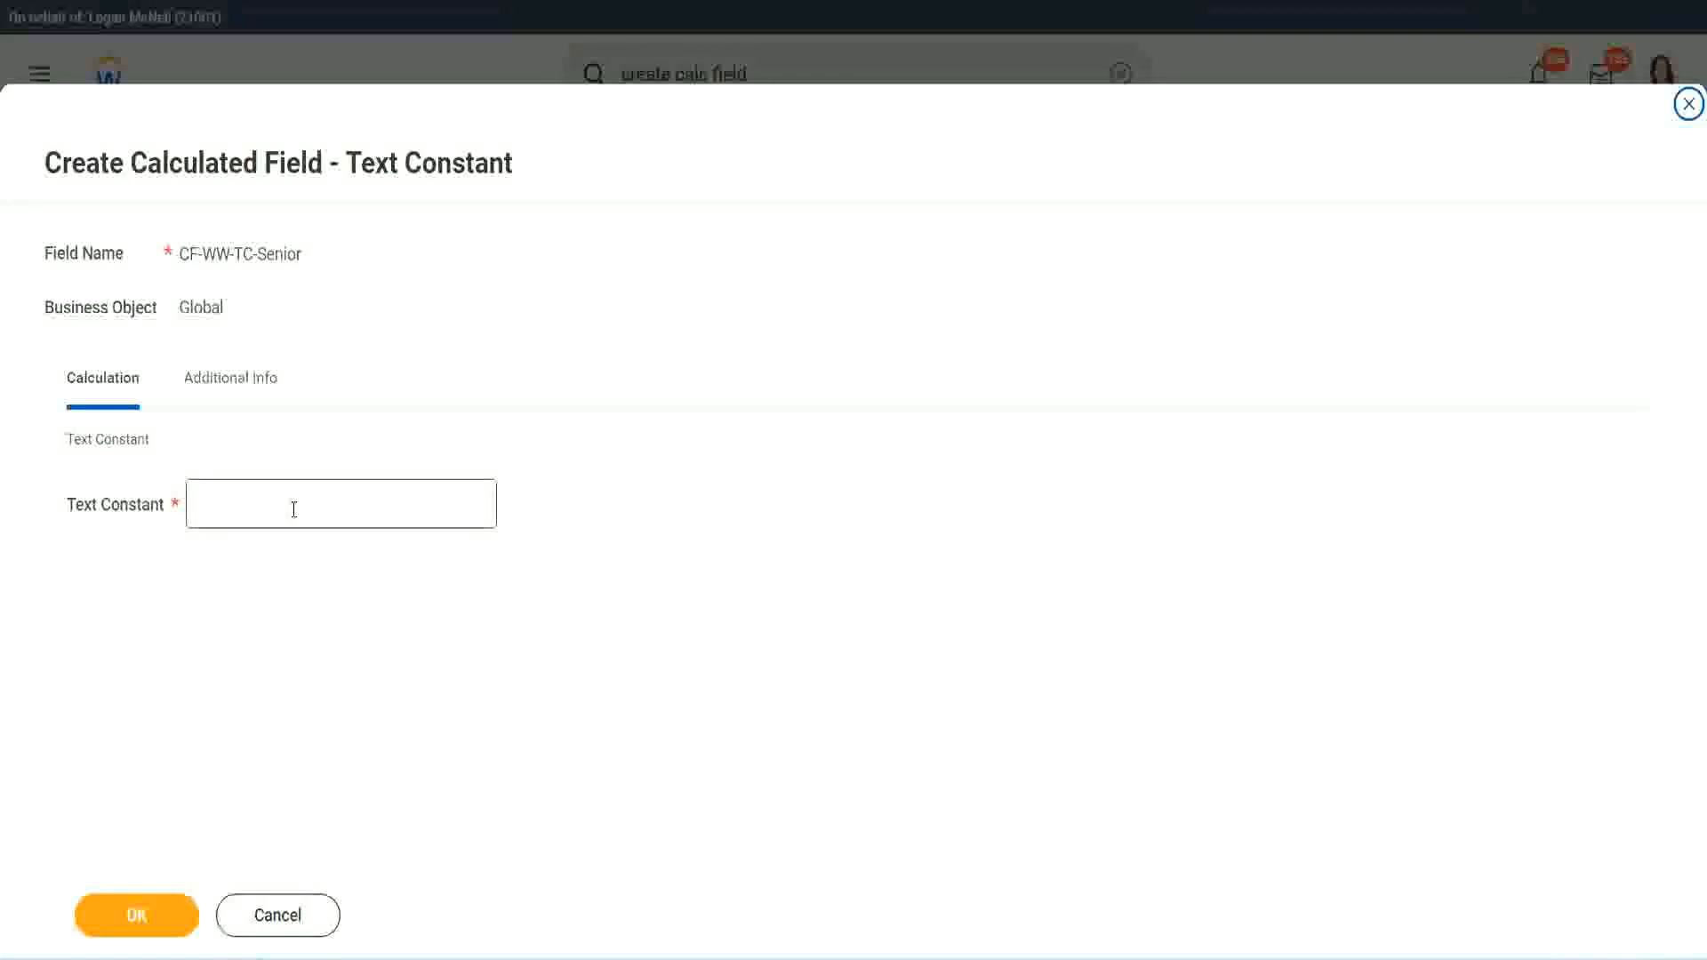
left_click(288, 499)
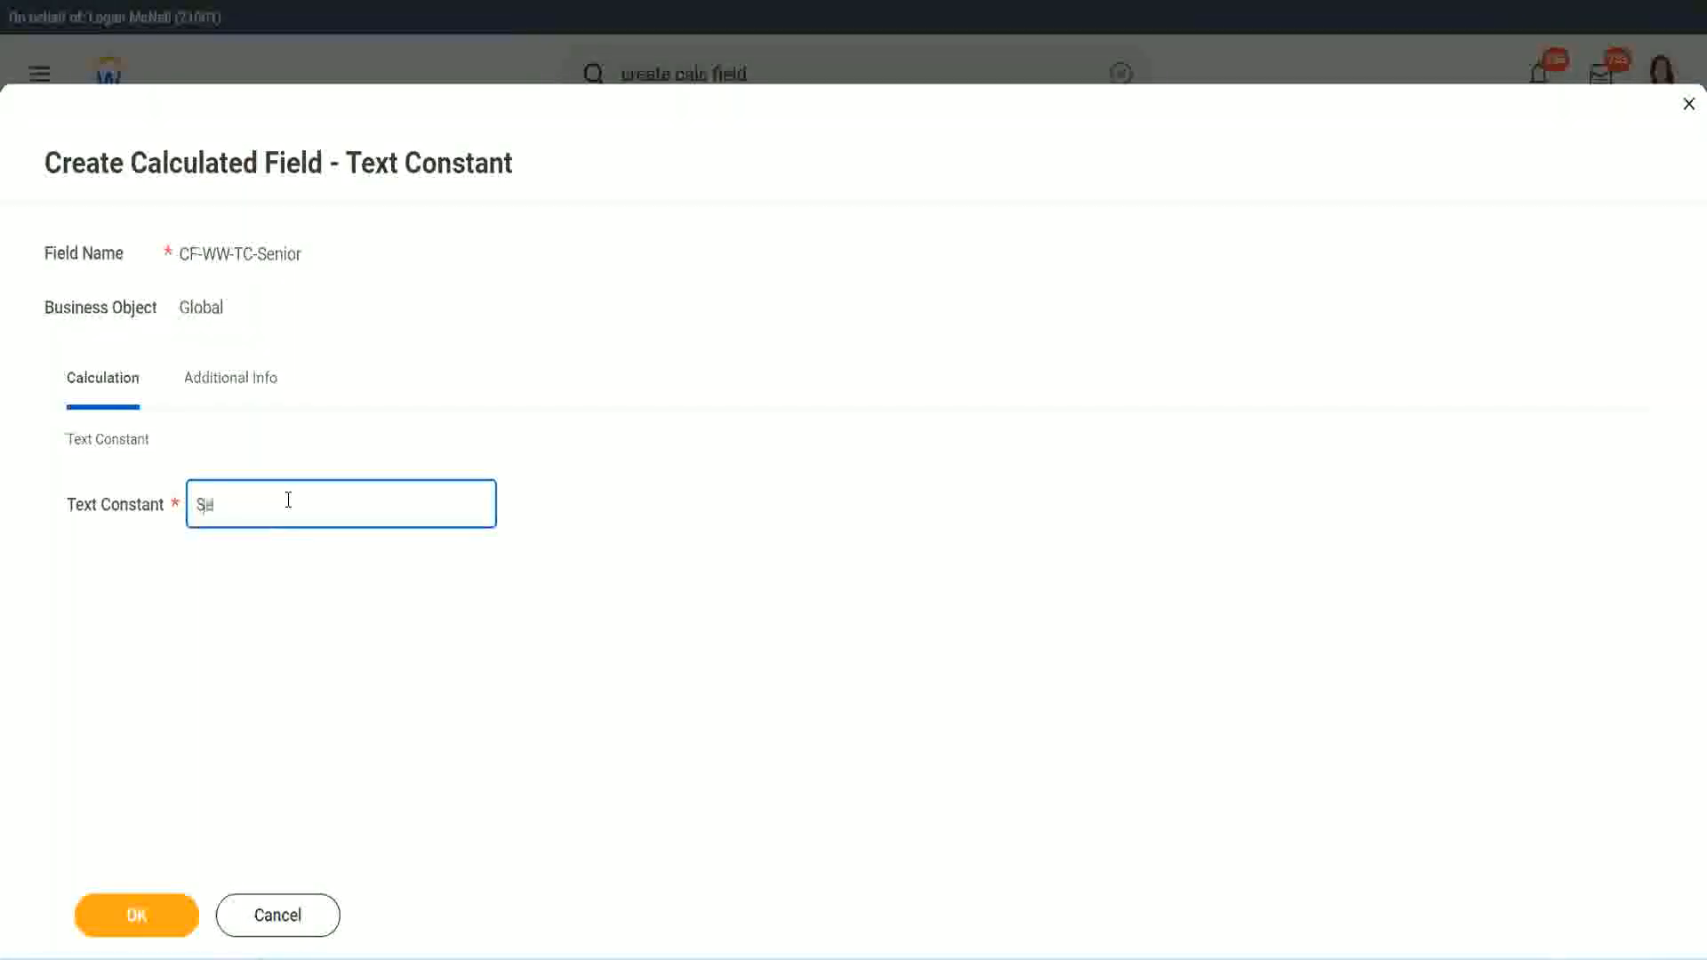
left_click(169, 902)
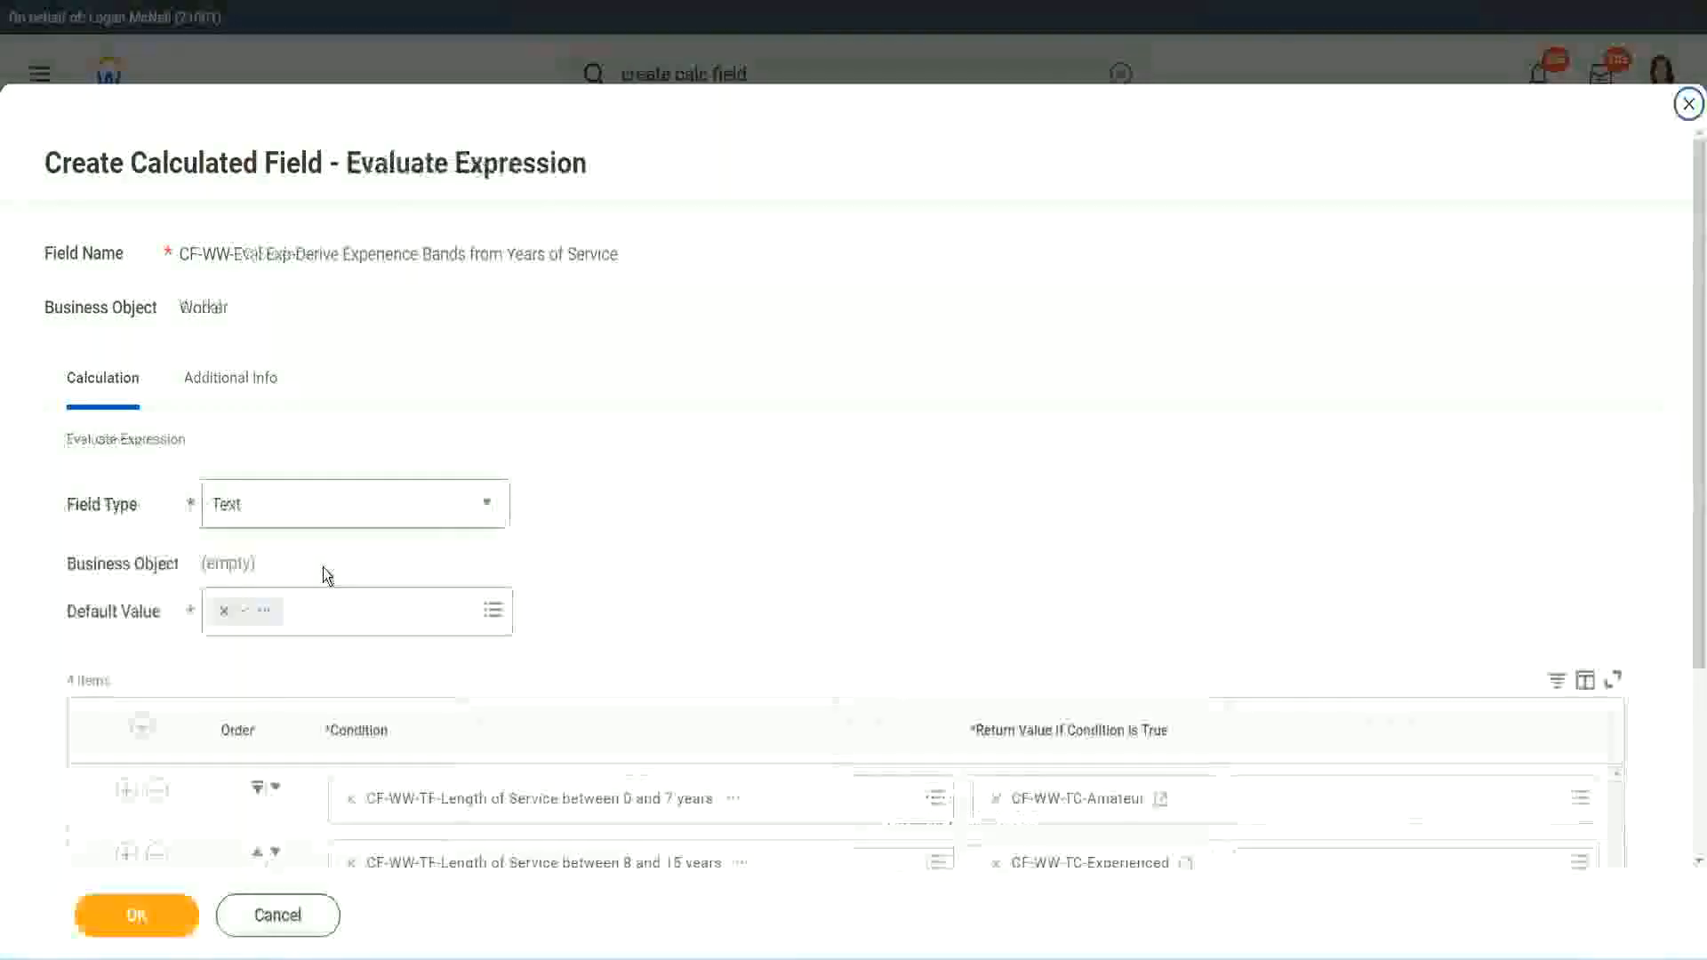
Start a calculated field for the fourth row's return value, reusing the CF-WW-TC-Senior name changed to CF-WW-TC-Legend
scroll(1235, 639, "down", 2)
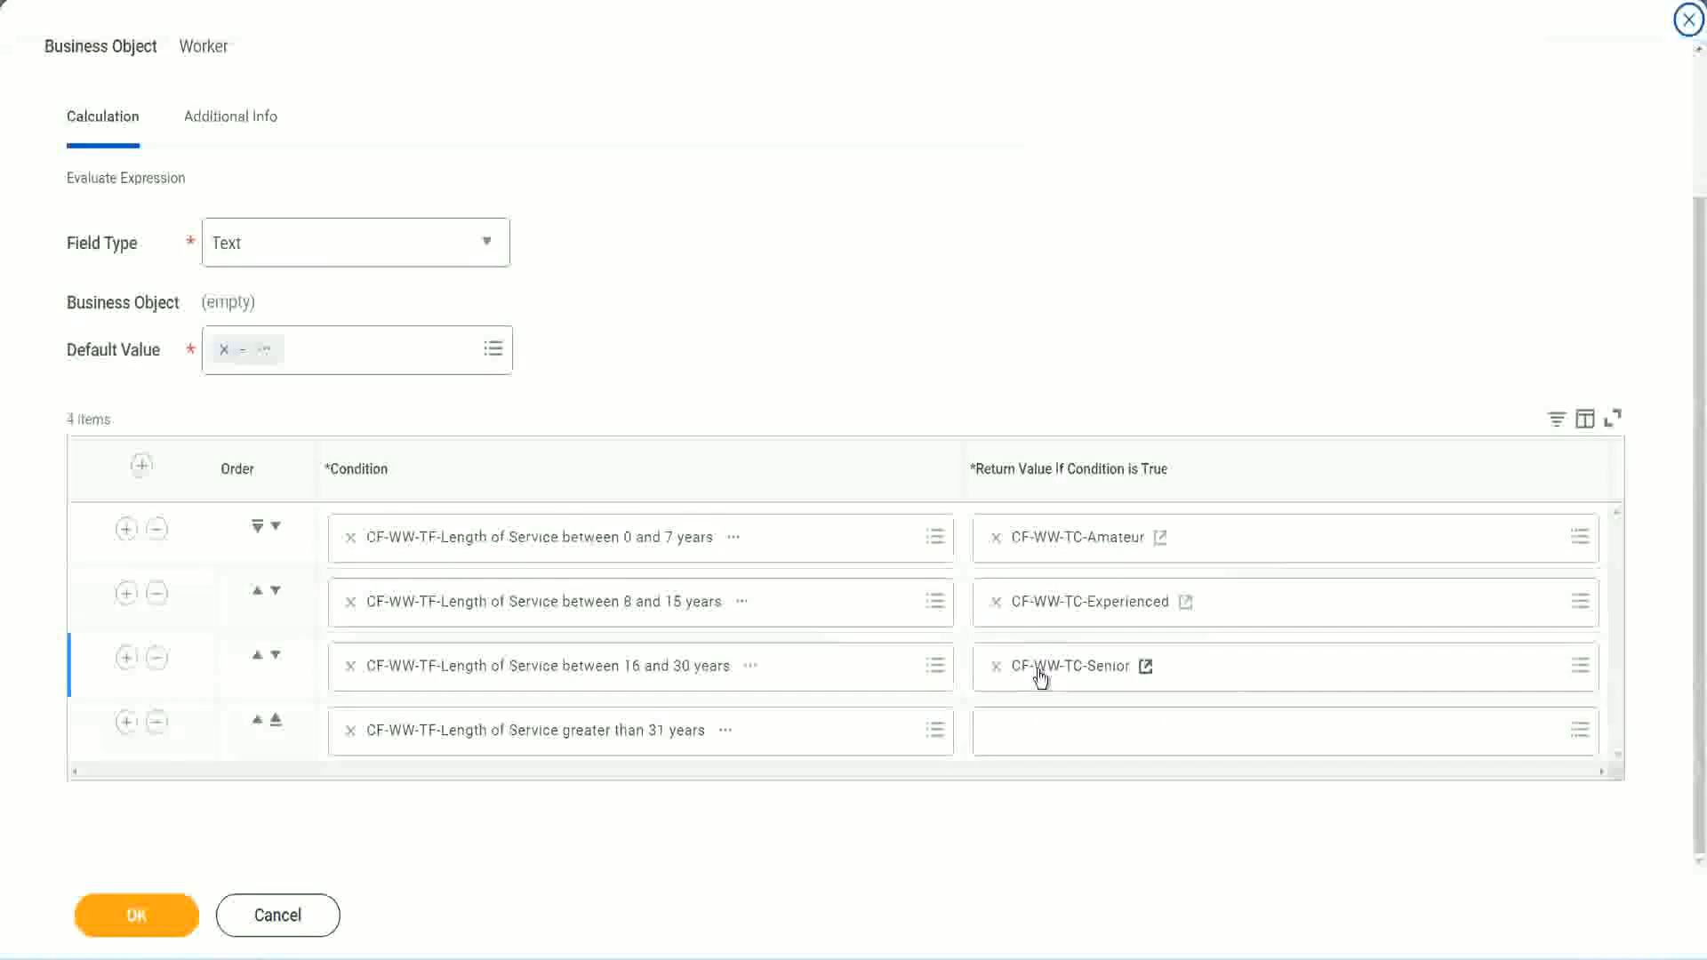
right_click(1038, 670)
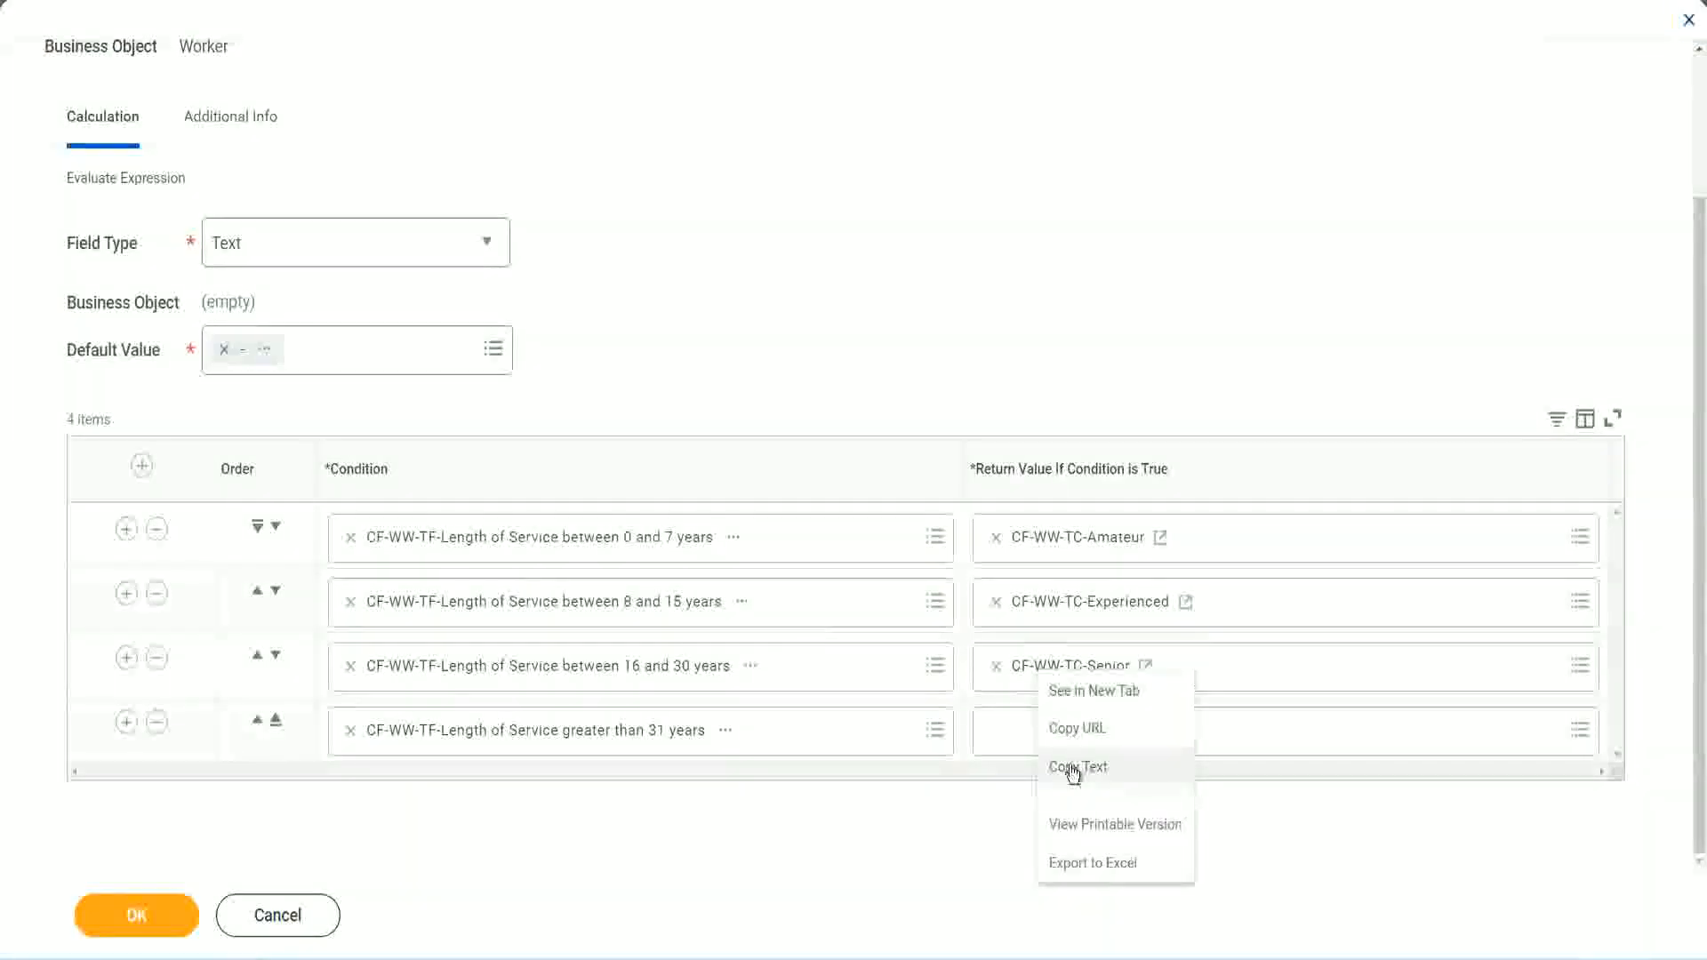
left_click(1050, 763)
left_click(1039, 735)
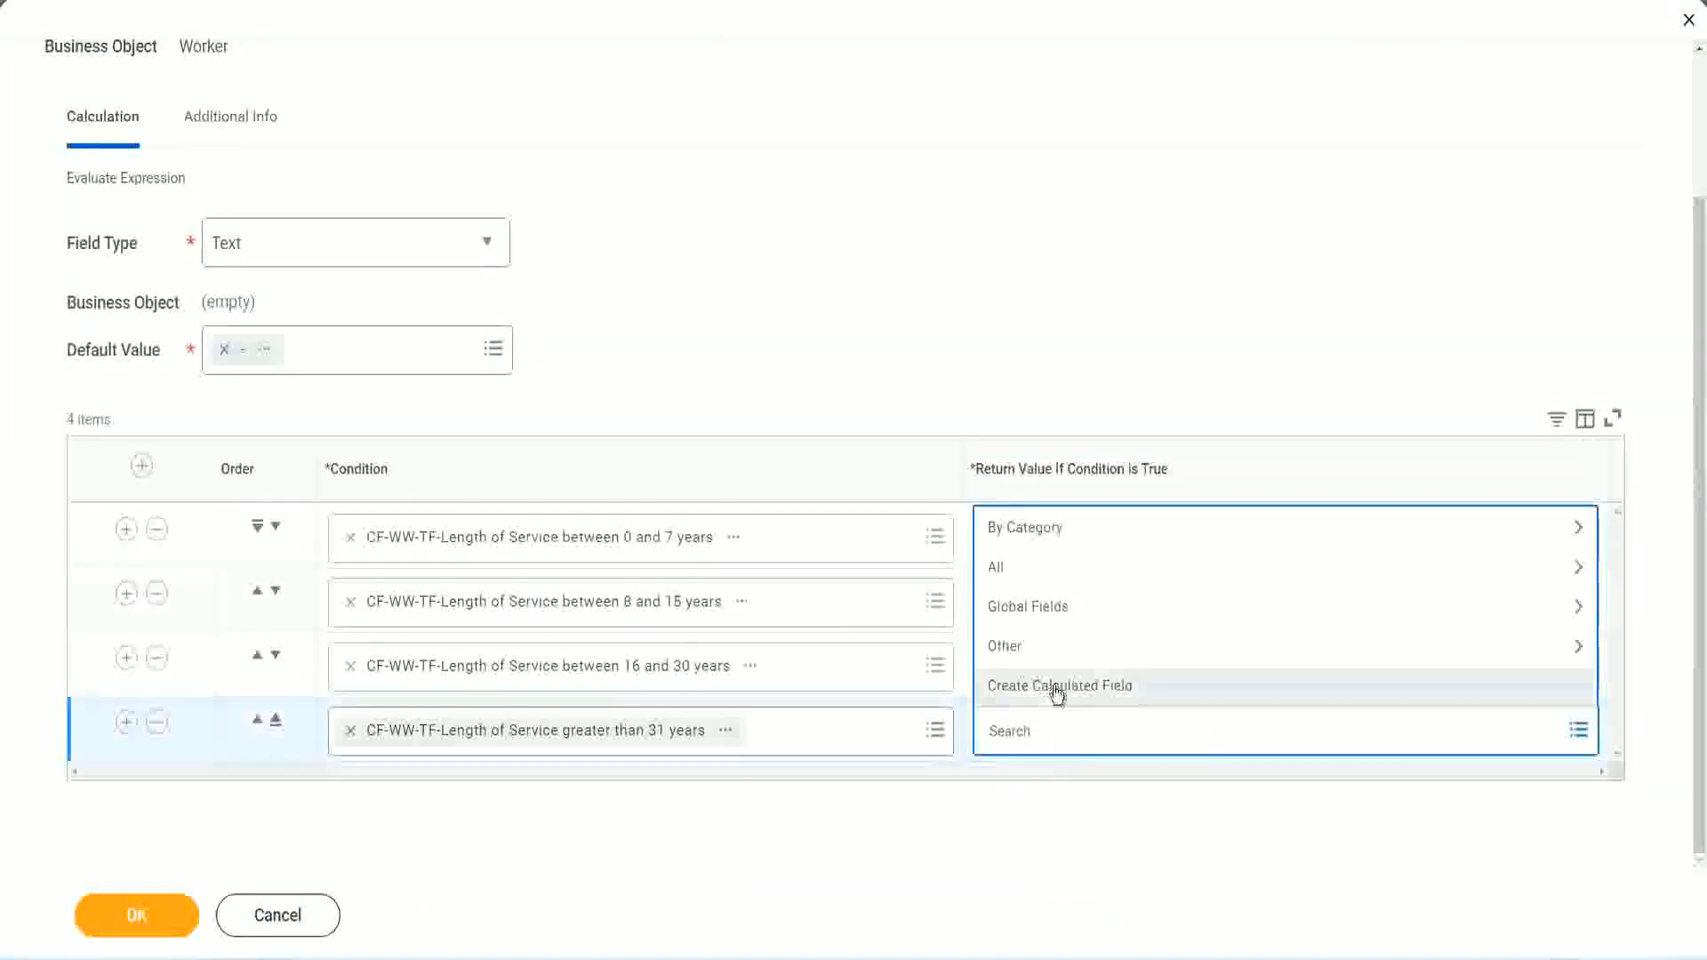
left_click(1057, 692)
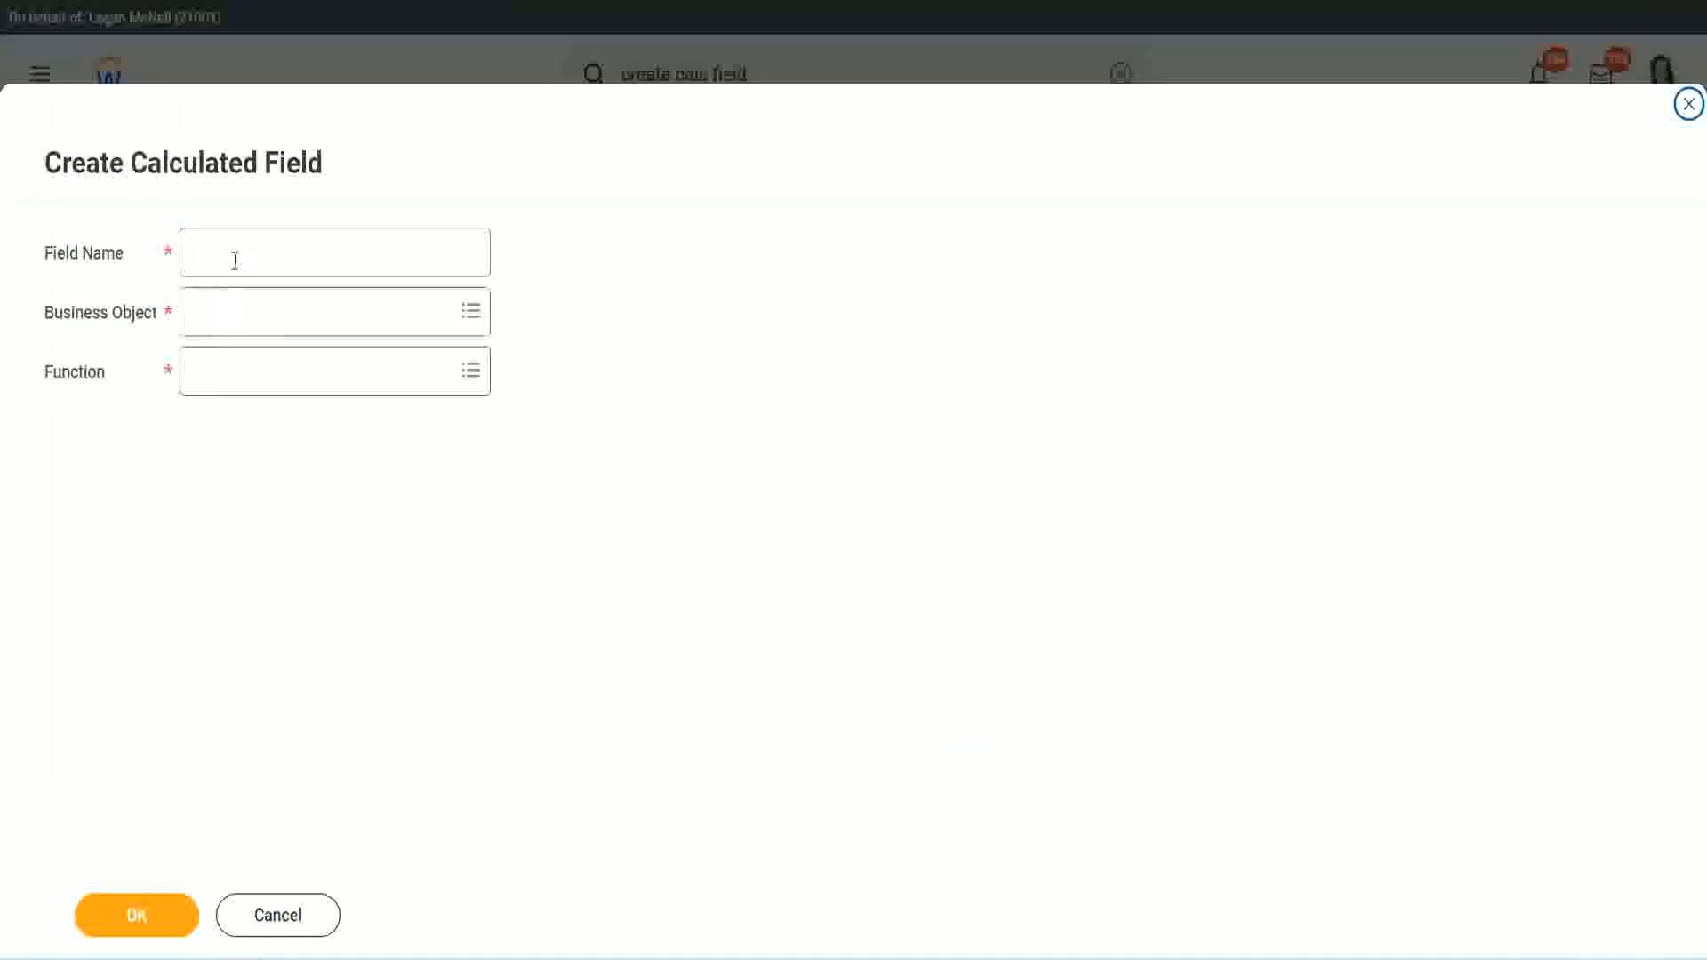
left_click(235, 259)
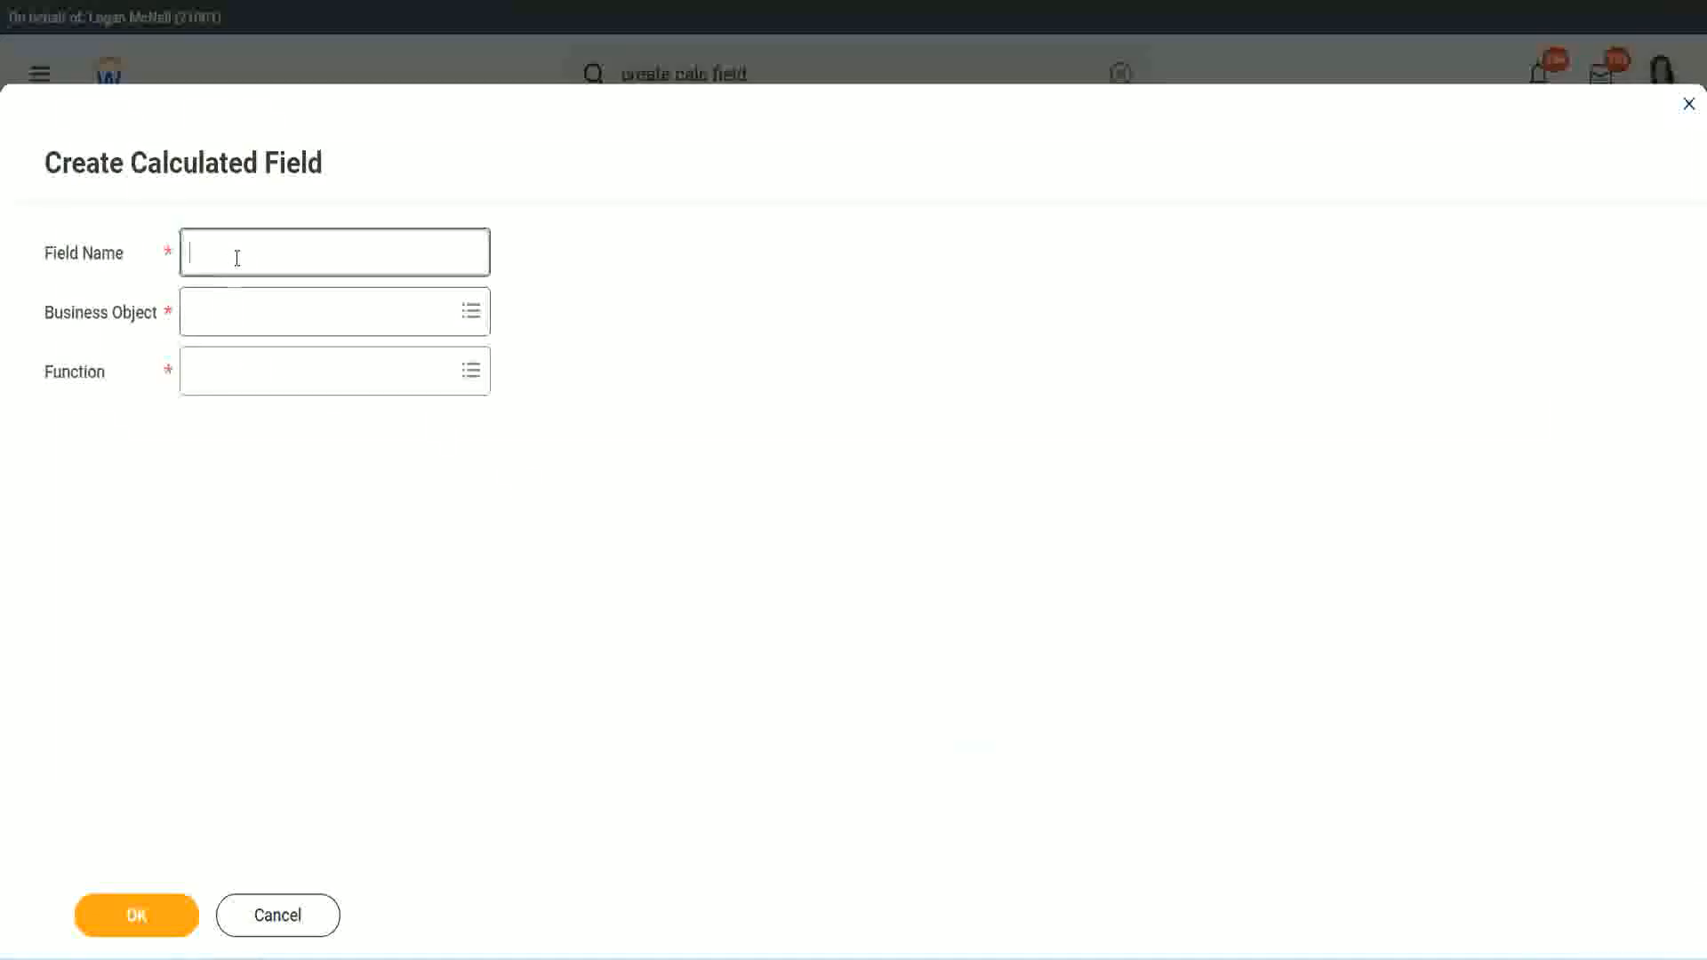
key("ctrl+v")
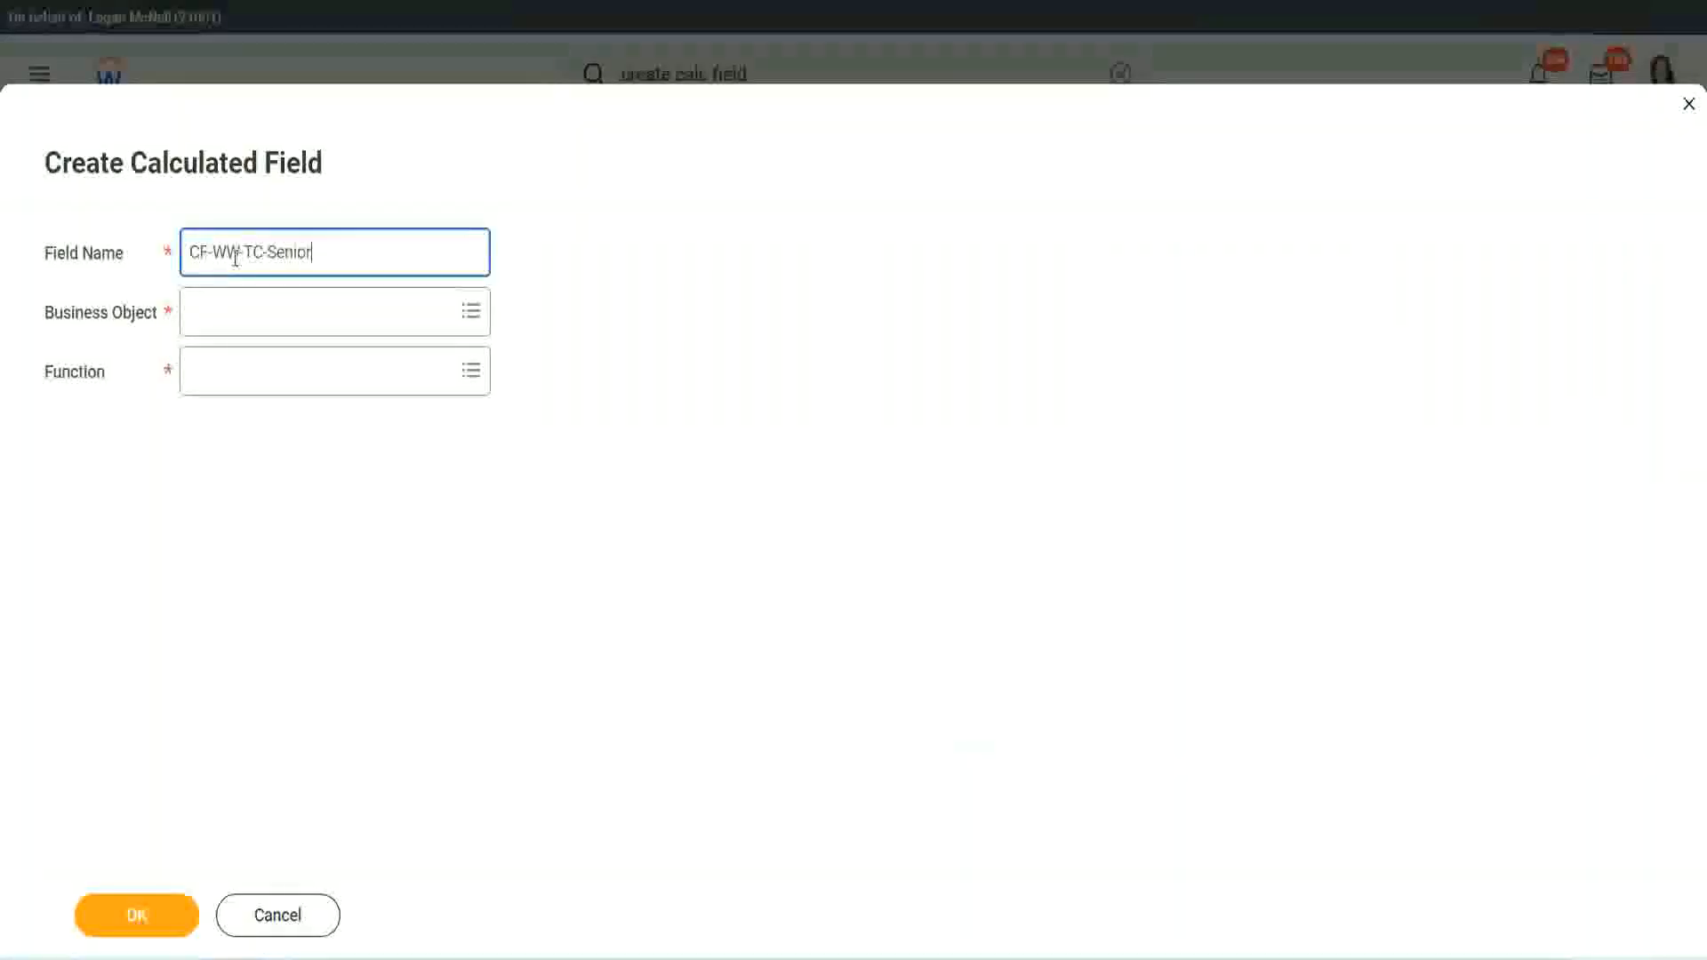
key("ctrl+shift+Left")
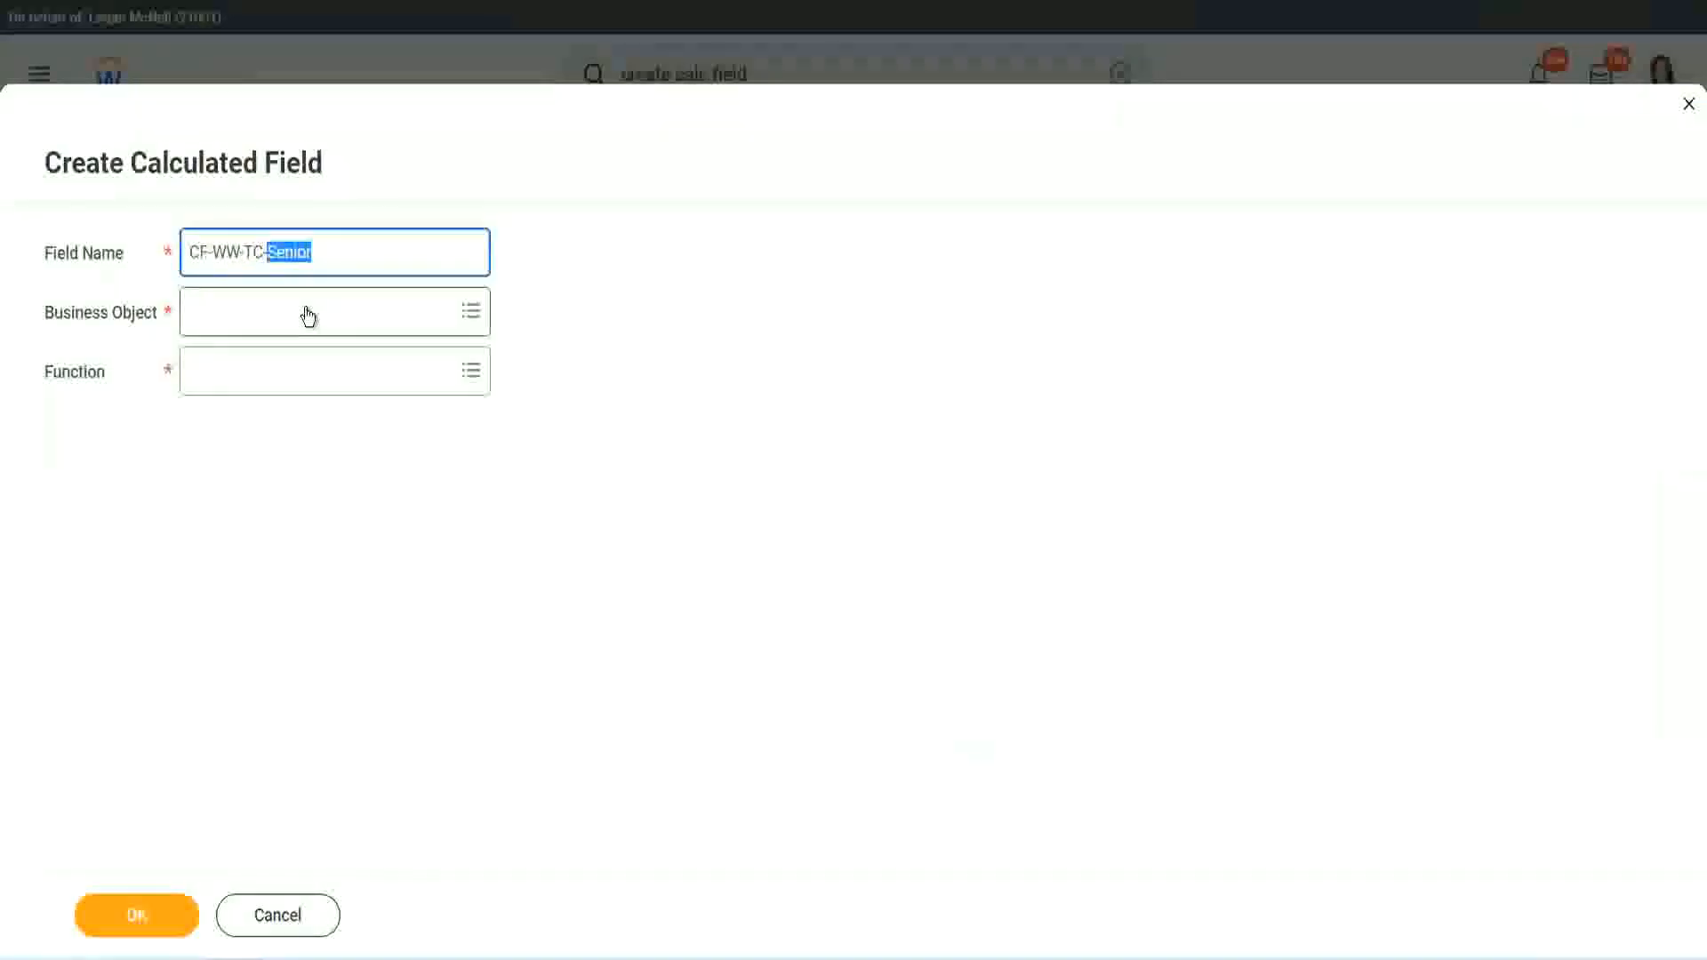
type("Legend")
Set the new field's business object to Global and its function to Text Constant
left_click(241, 325)
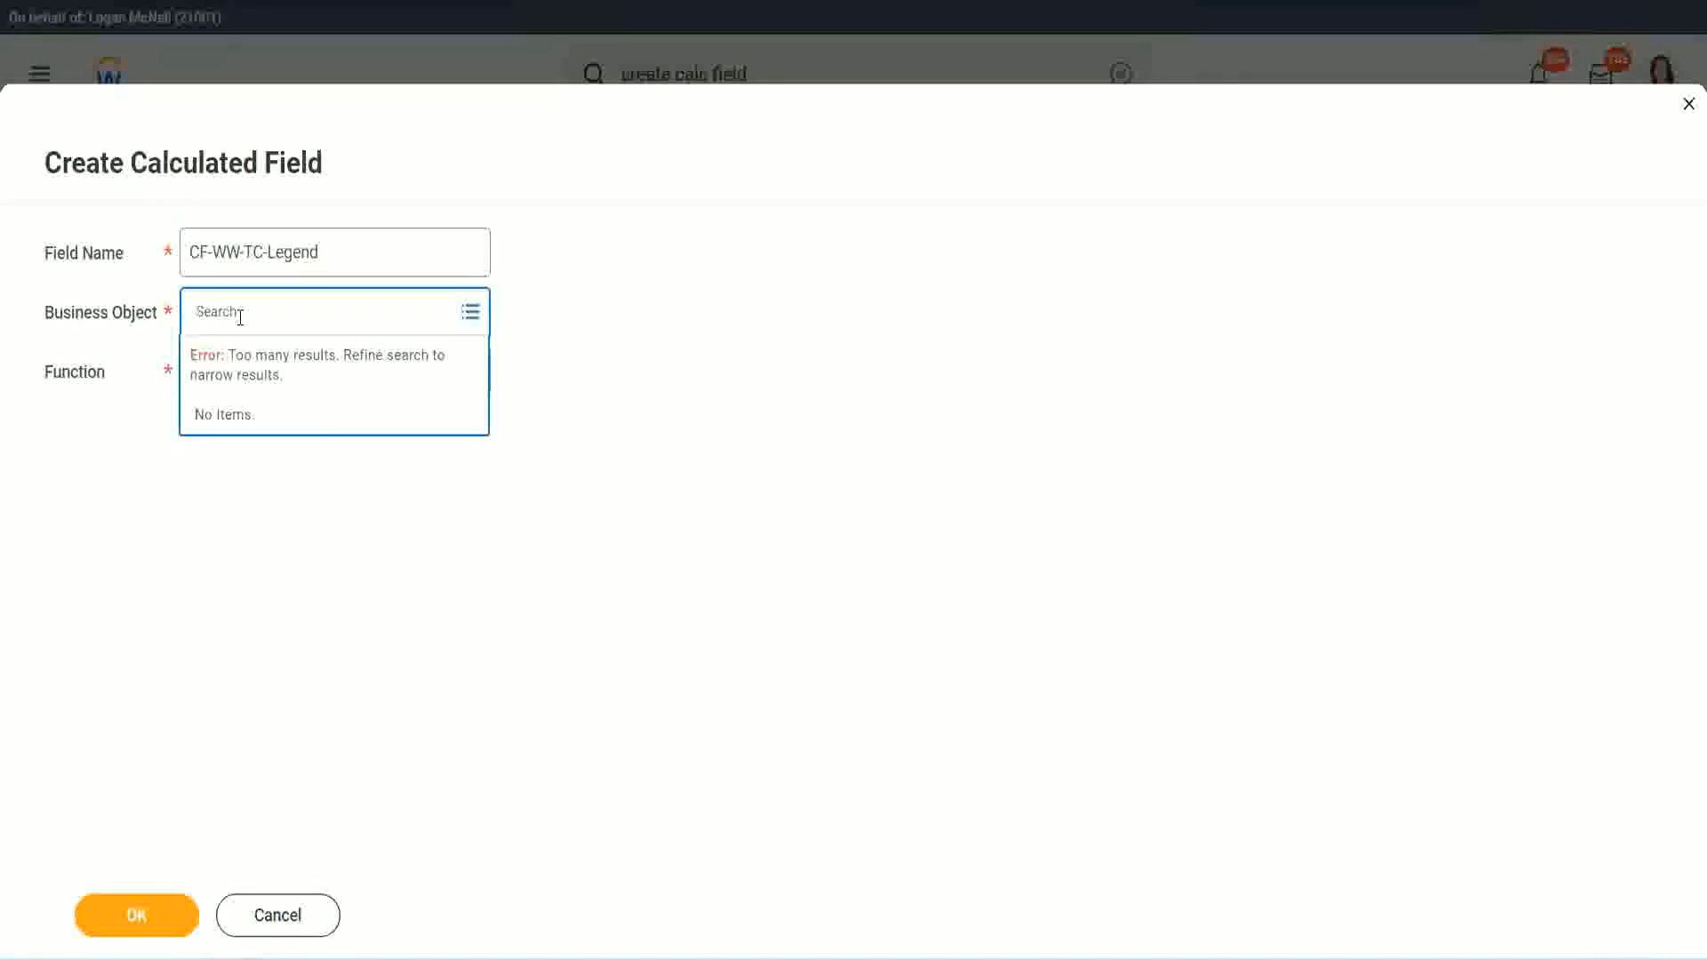
type("wlo")
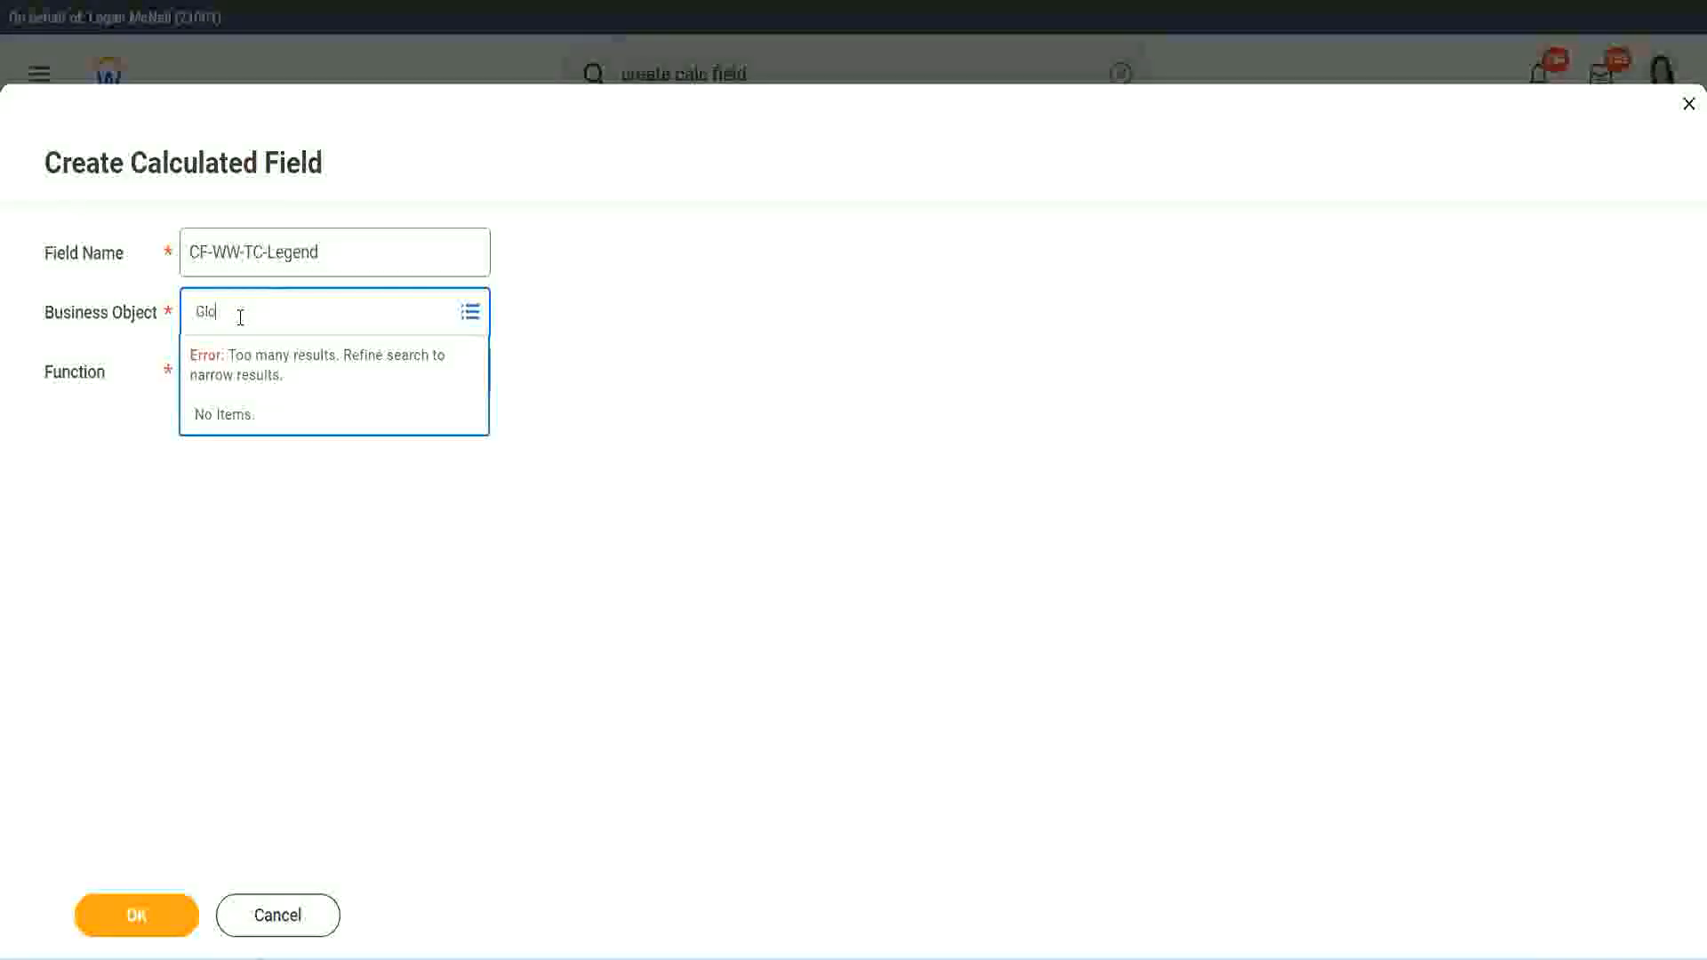
type("bal")
key("Return")
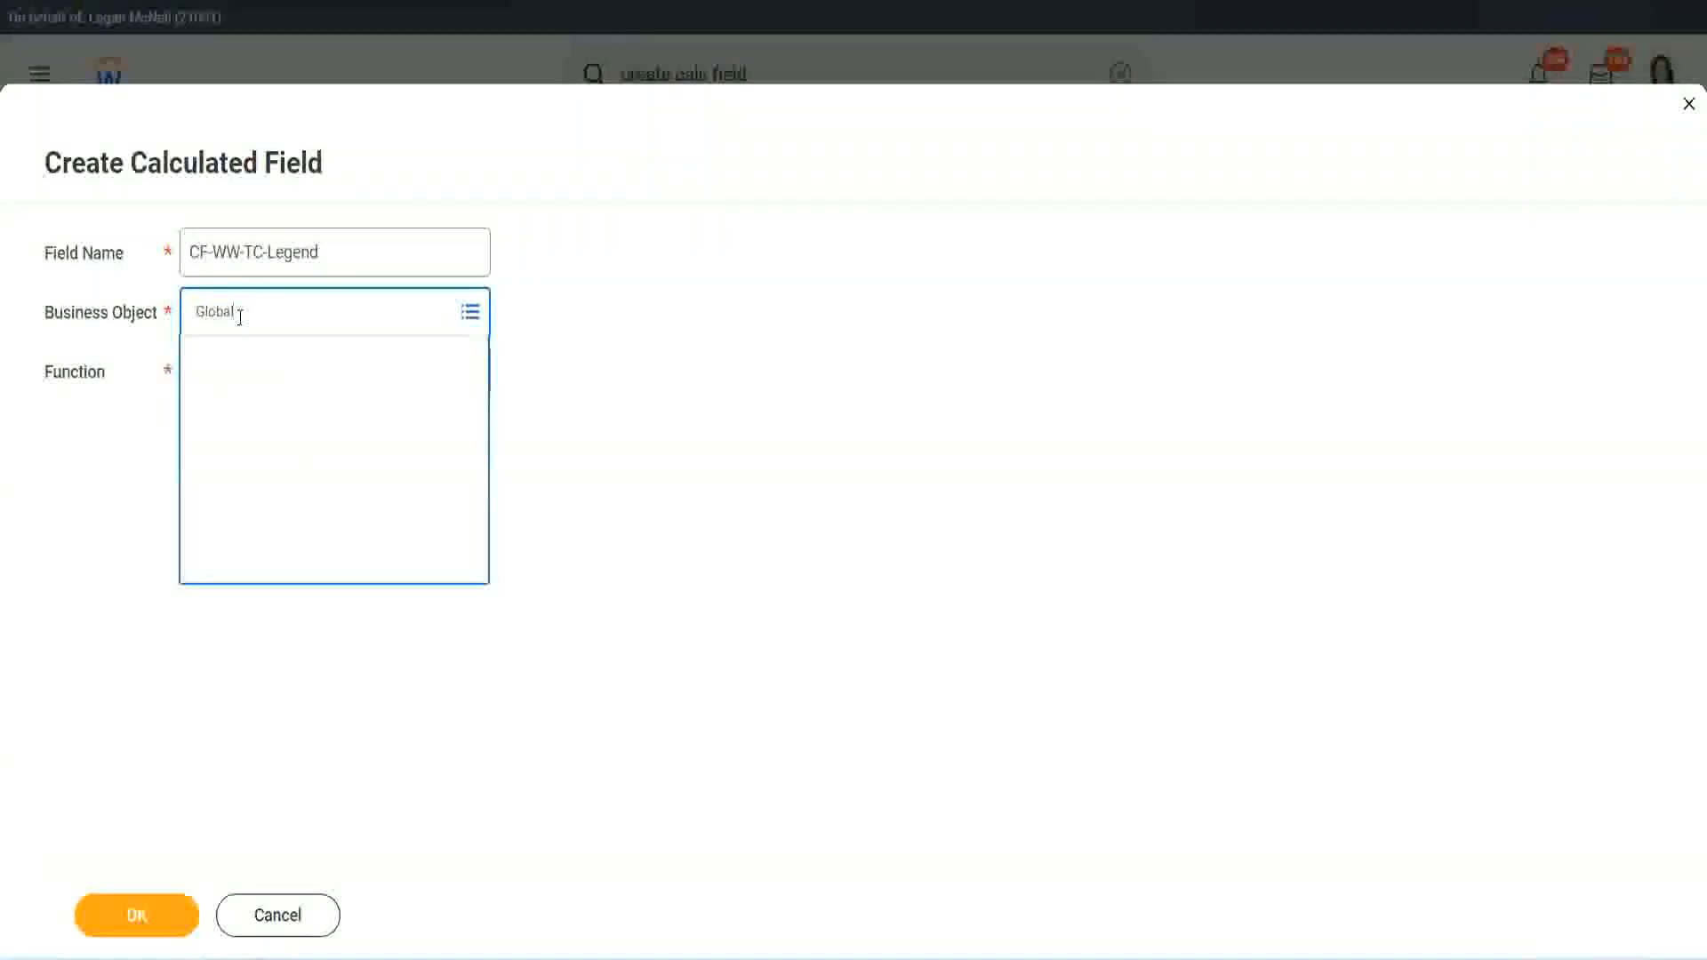
left_click(255, 411)
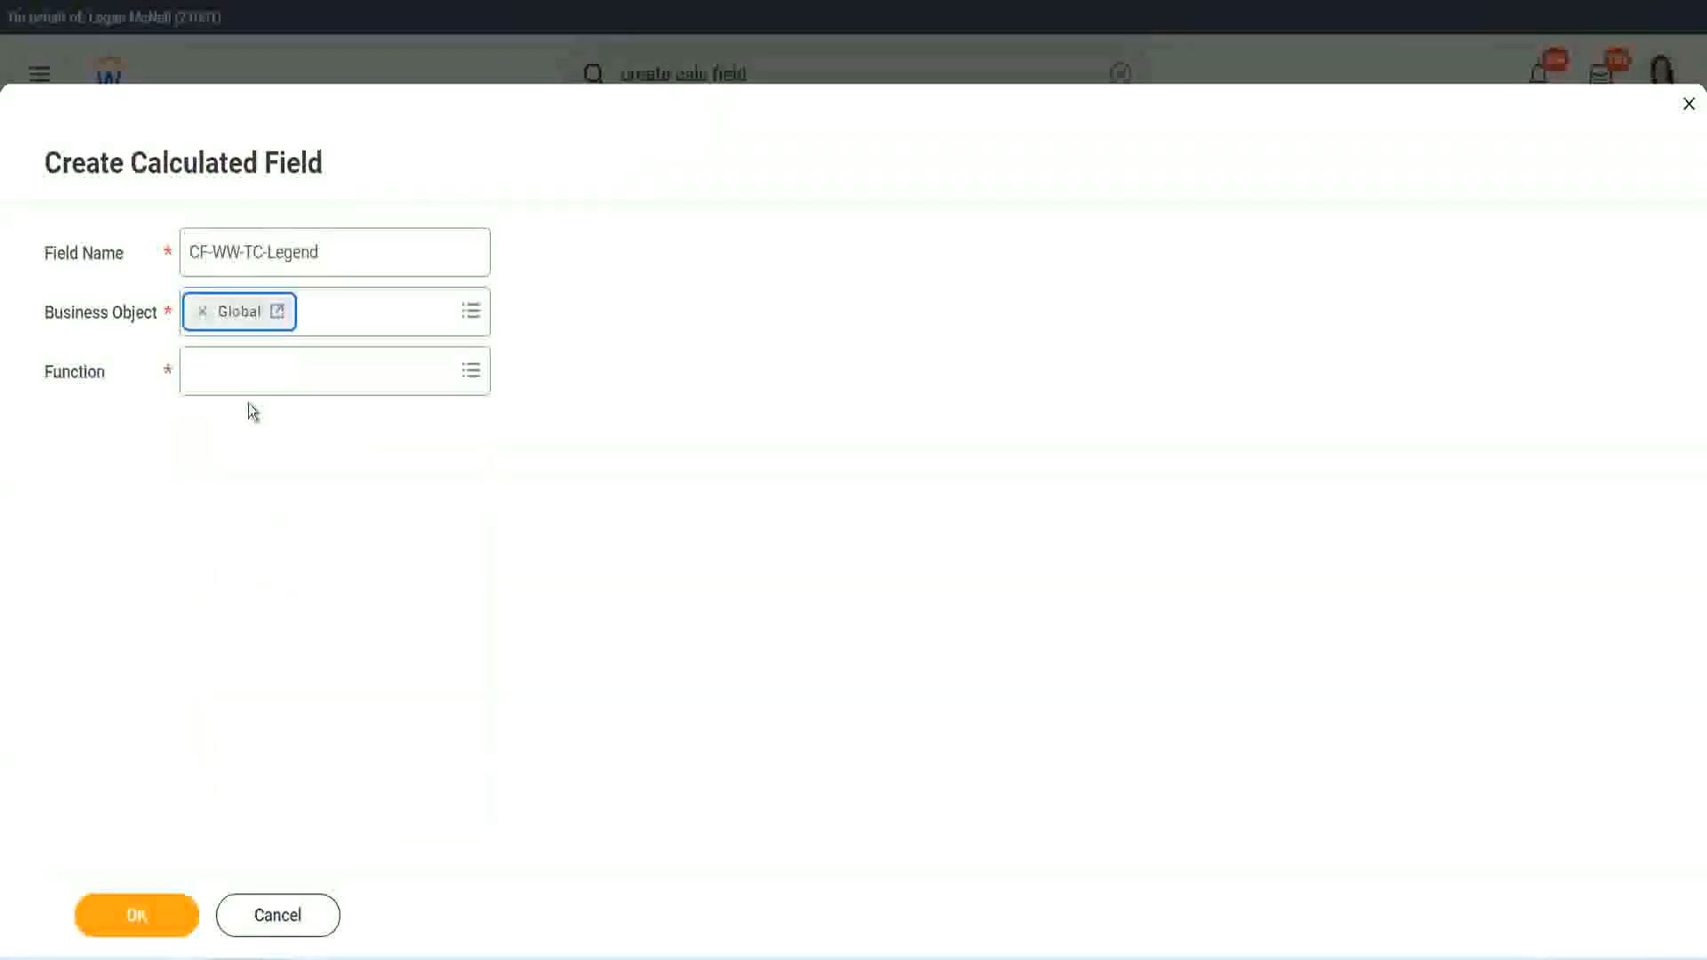
left_click(244, 371)
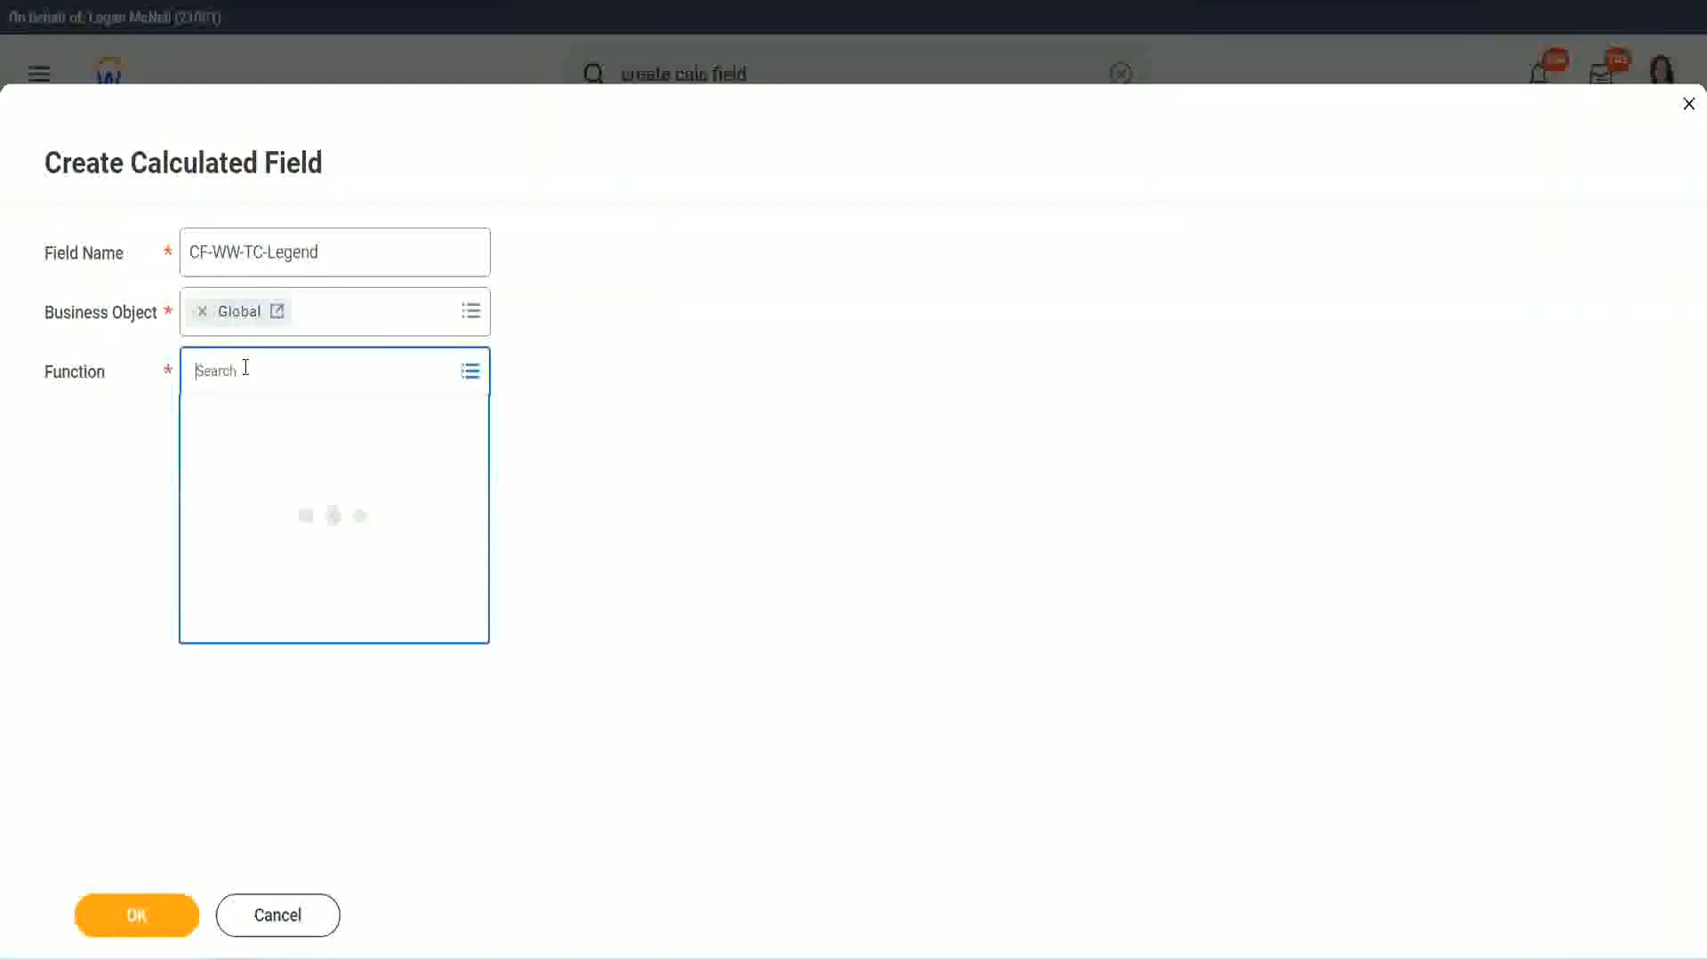
type("td")
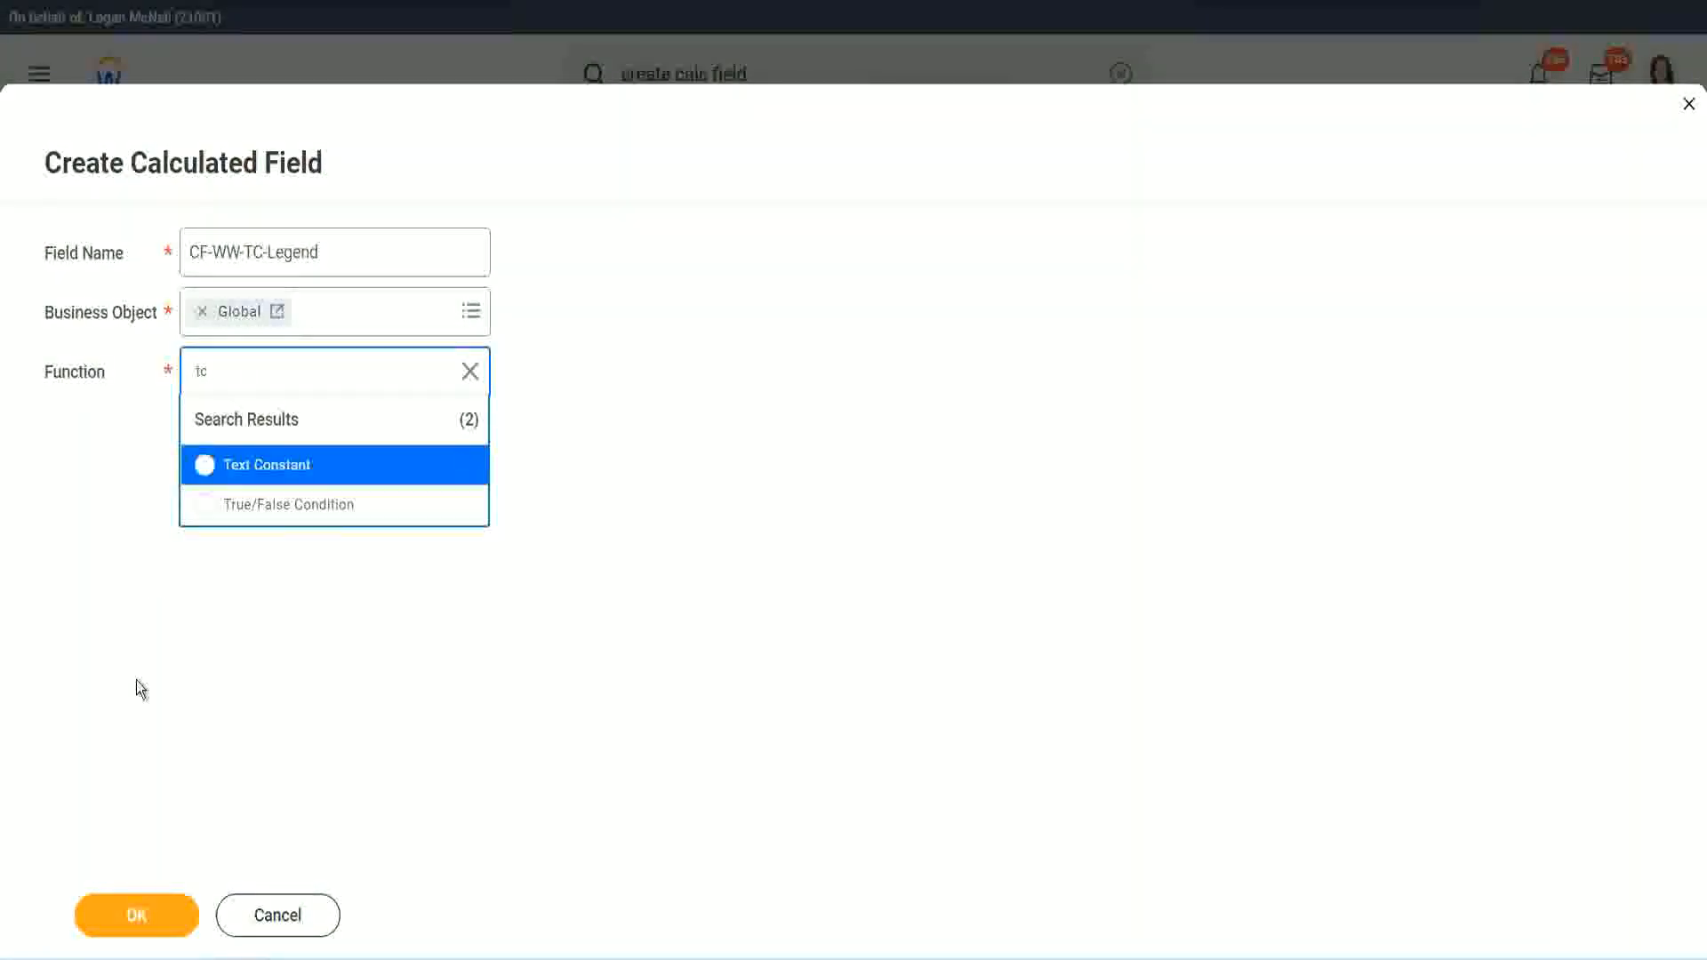
left_click(211, 478)
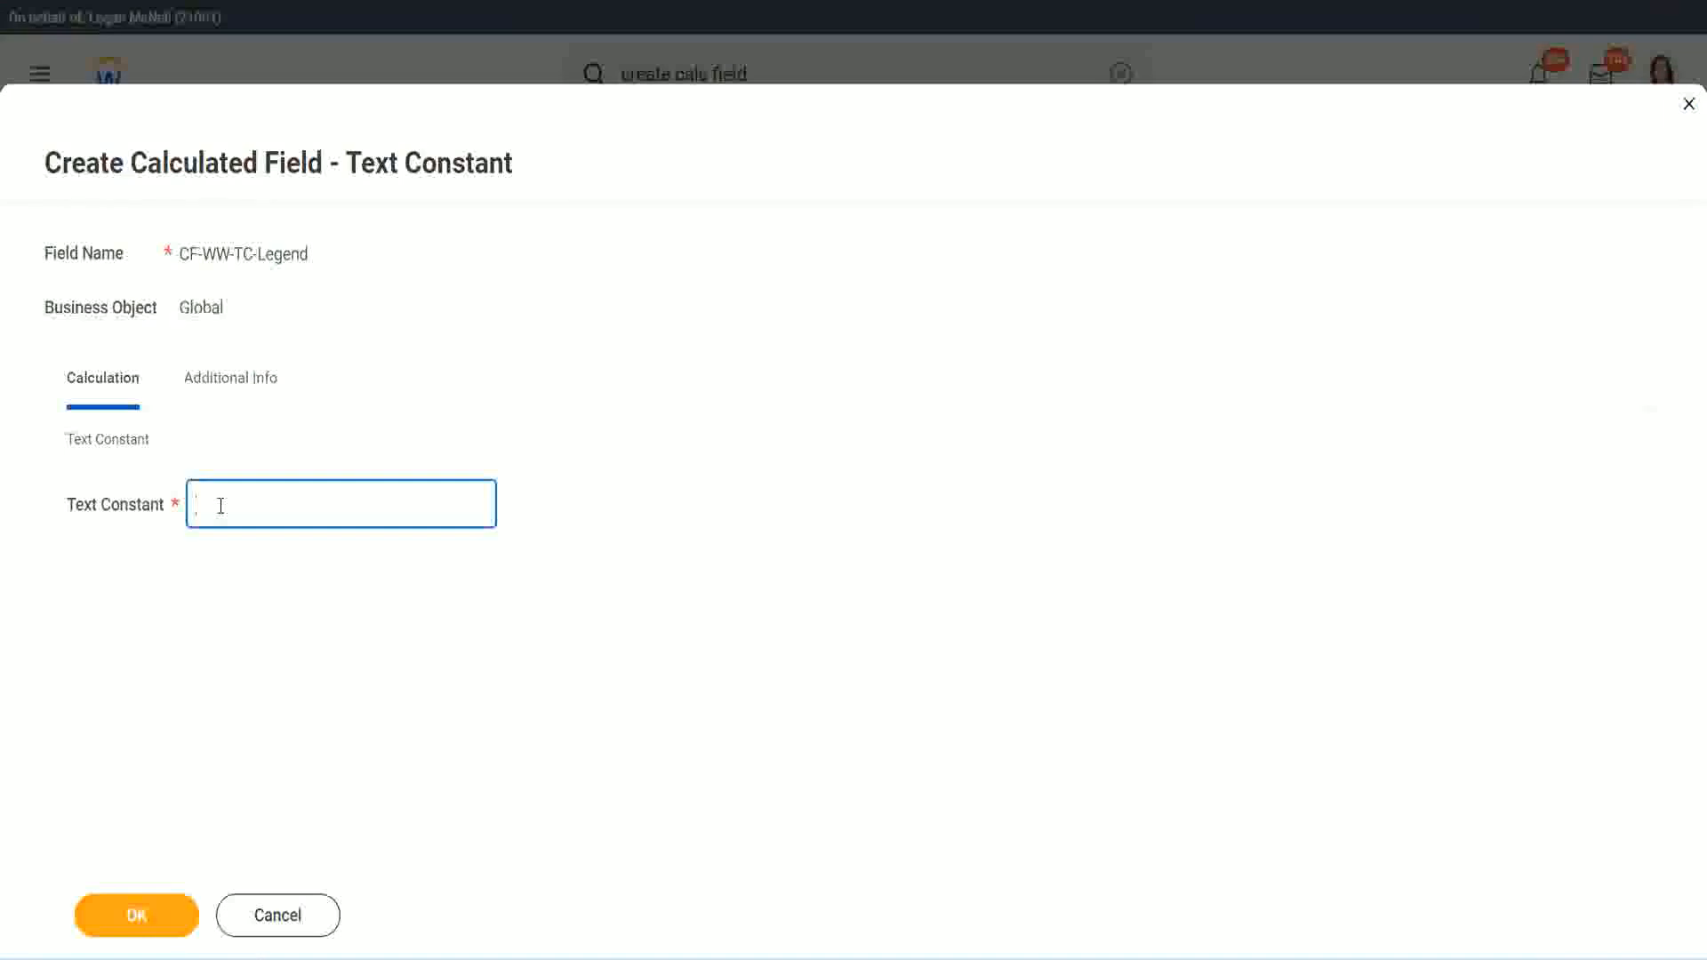
Set the text constant to Legend and save the CF-WW-TC-Legend field
type("Legend")
left_click(142, 920)
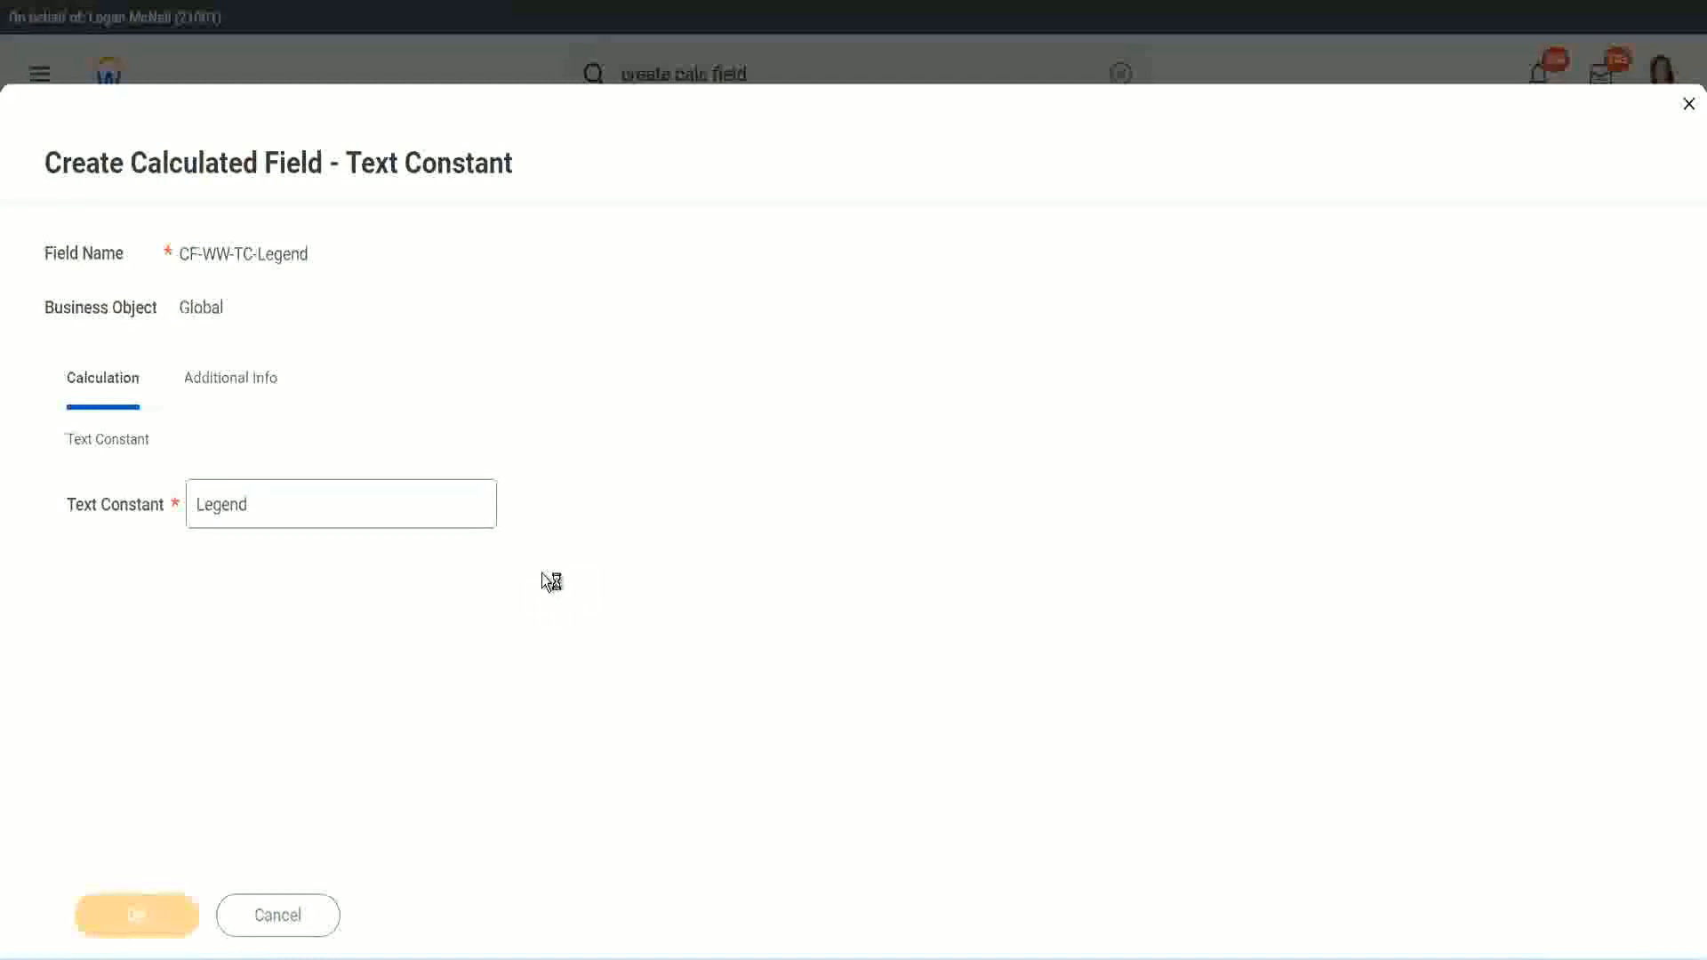
scroll(903, 477, "down", 3)
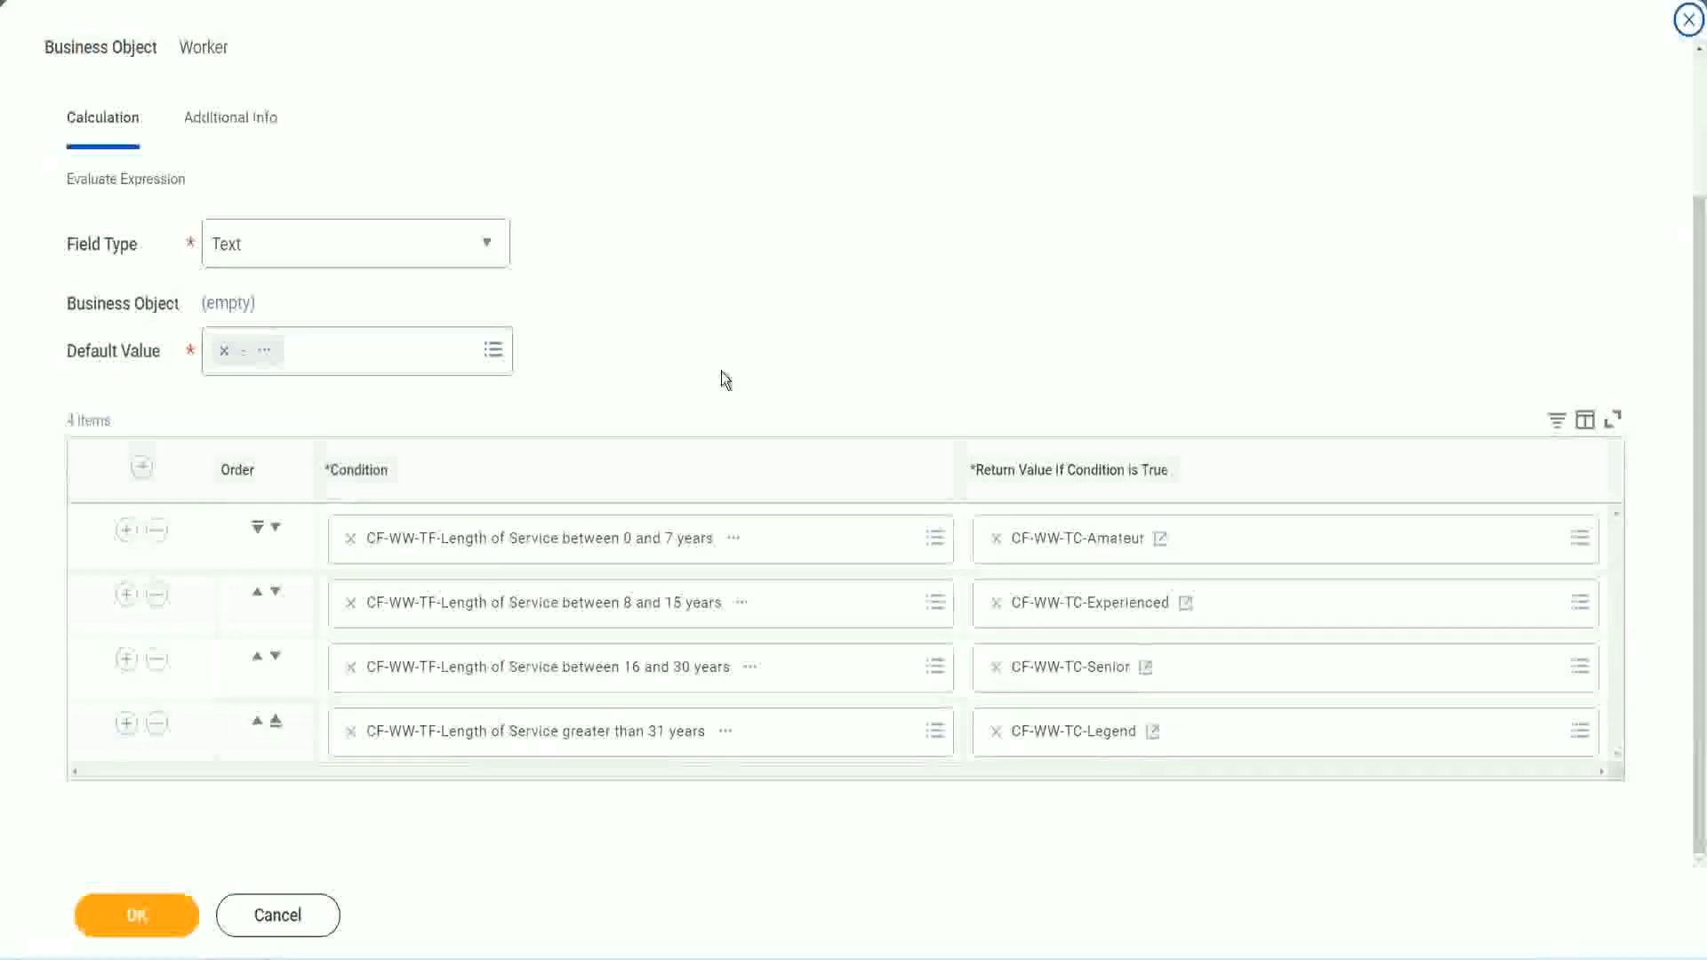
Review the field type and the condition and return value rows, and save the Evaluate Expression calculated field
scroll(723, 358, "up", 1)
scroll(722, 356, "up", 1)
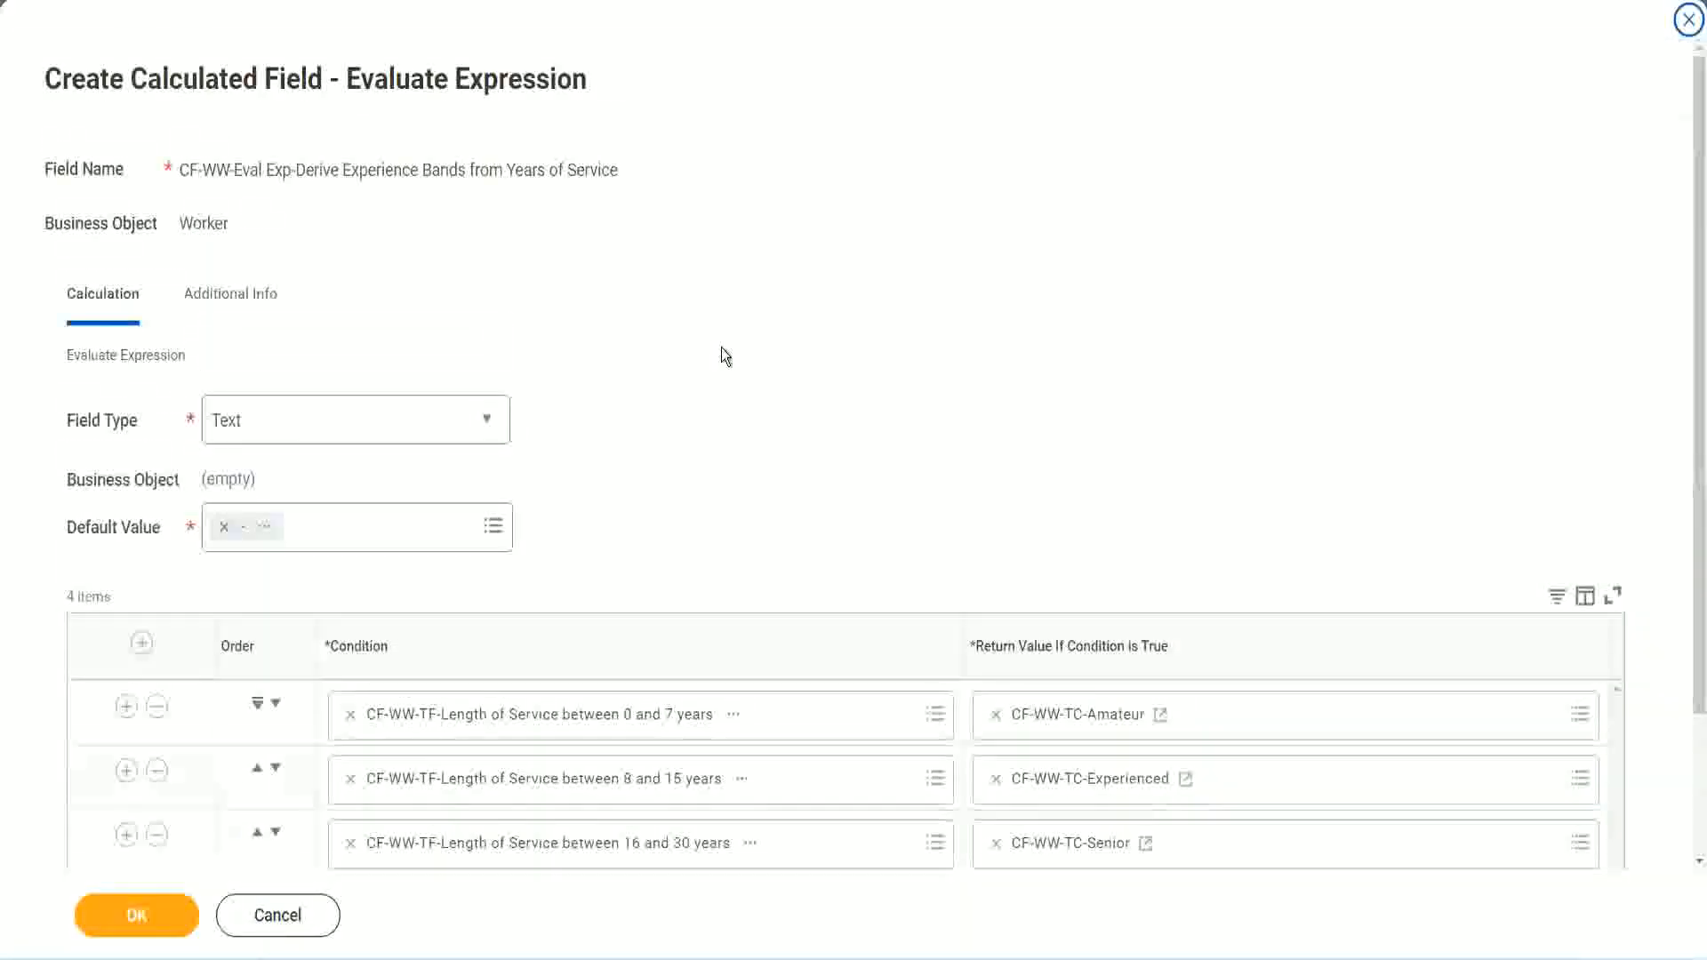
scroll(722, 356, "down", 2)
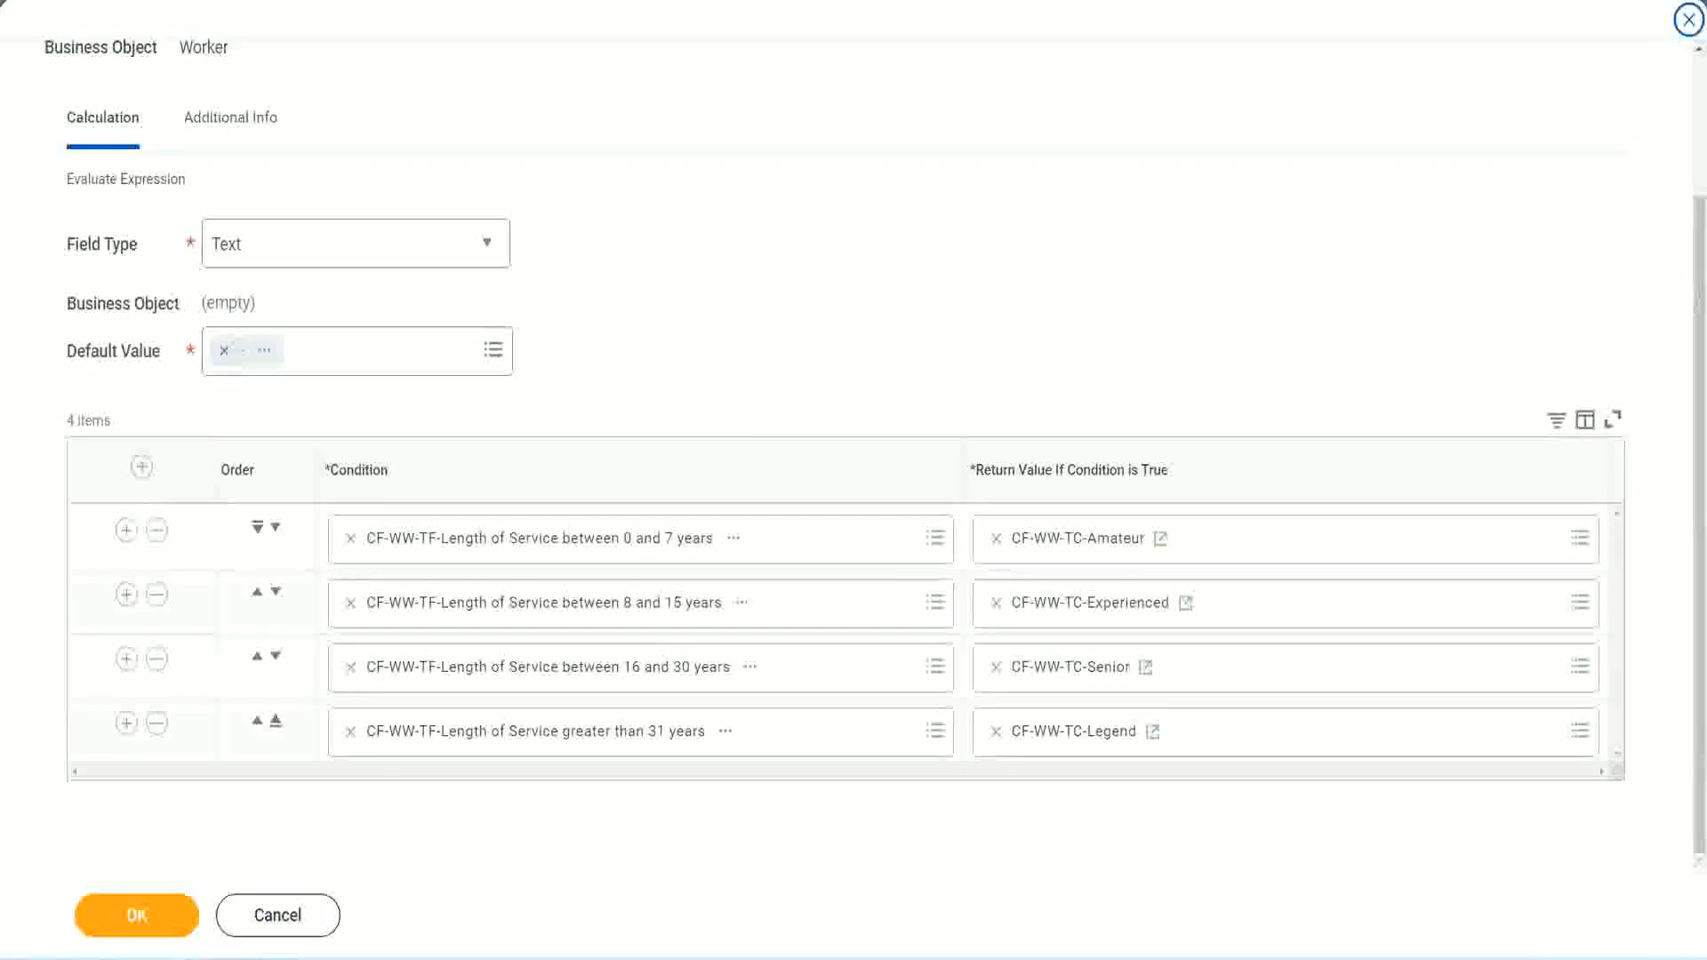
left_click_drag(1095, 249, 1107, 424)
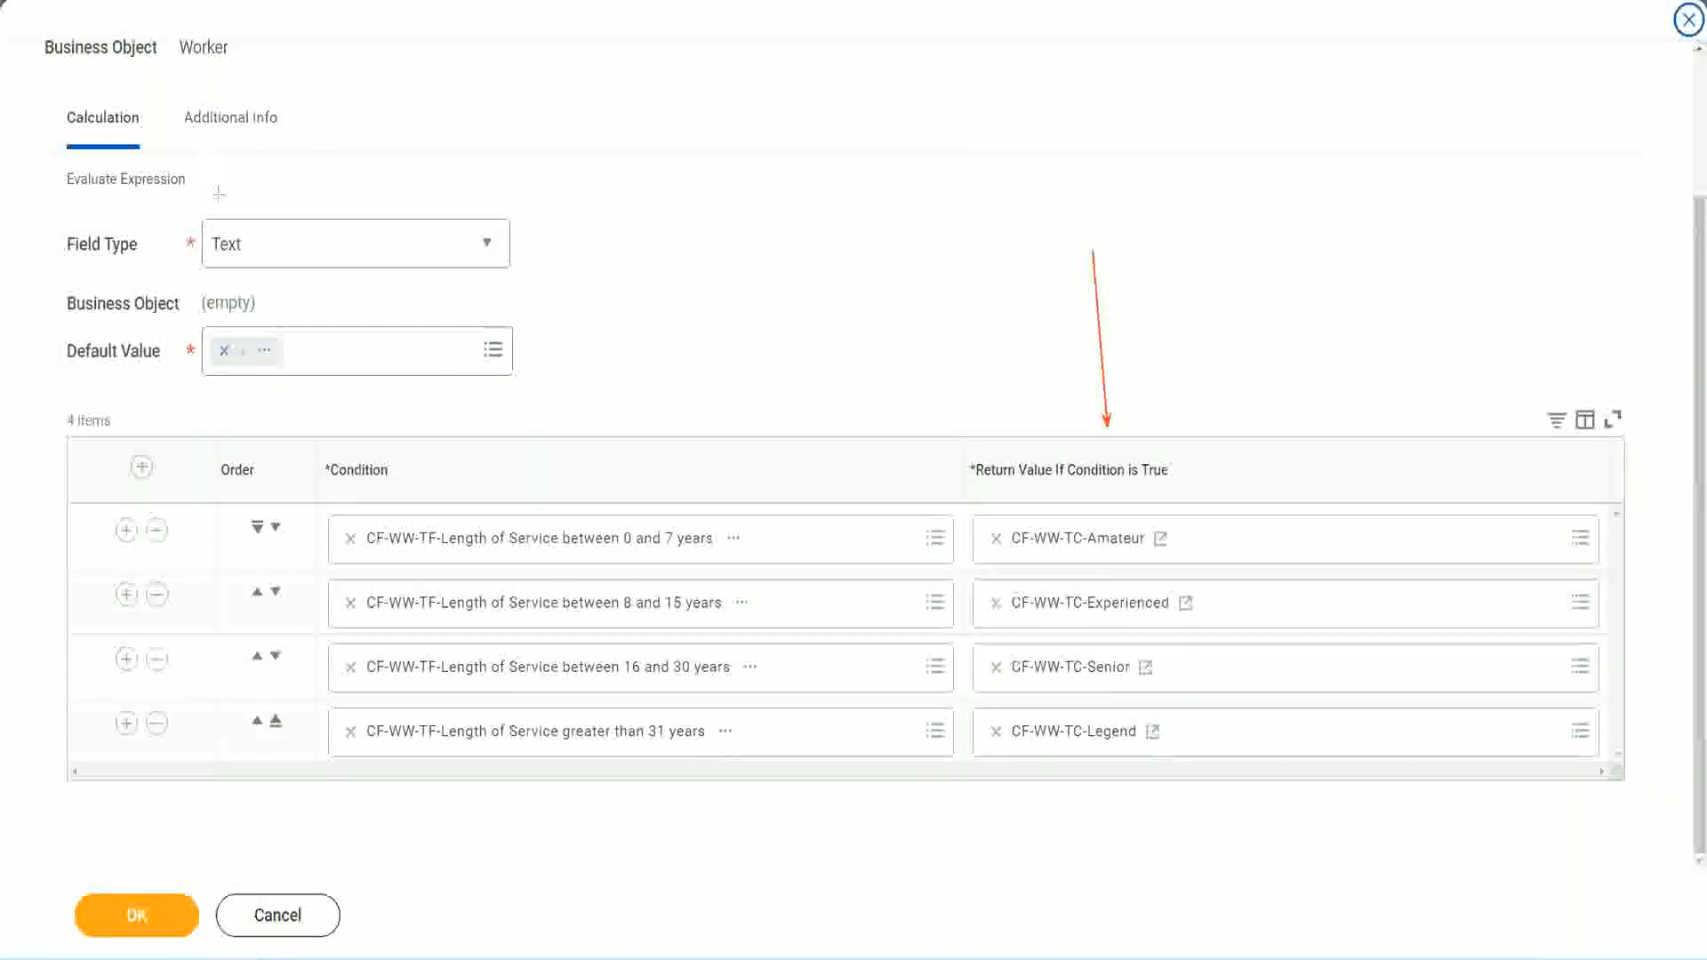
left_click_drag(221, 211, 219, 214)
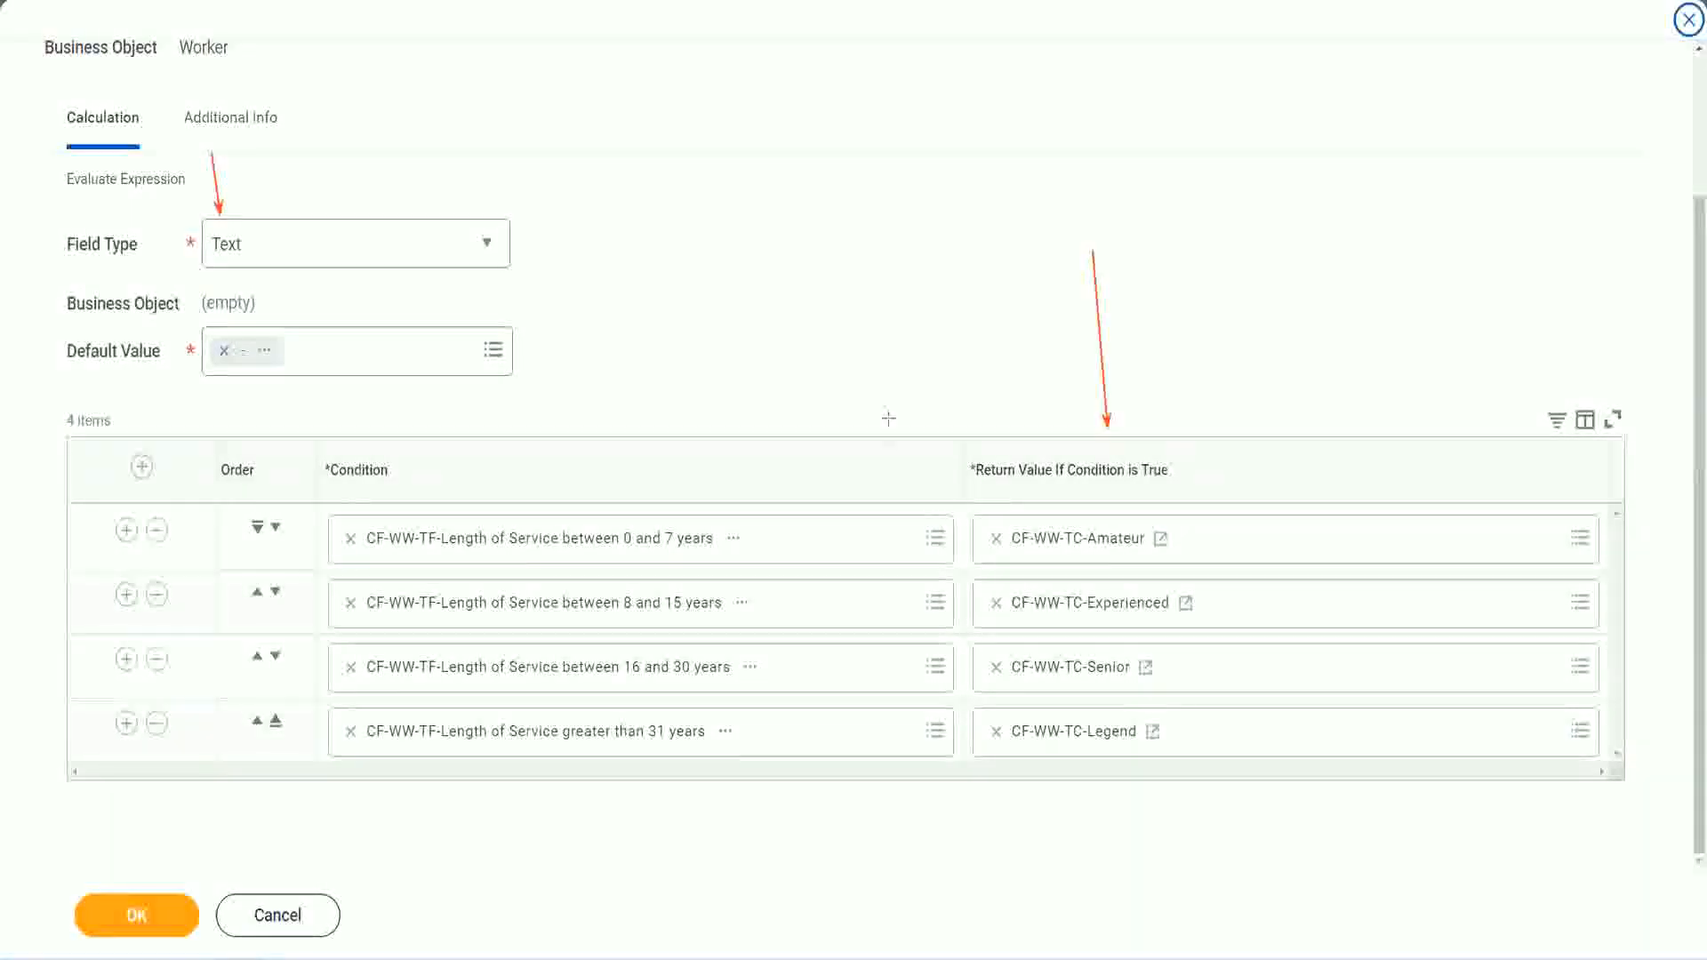
left_click(142, 916)
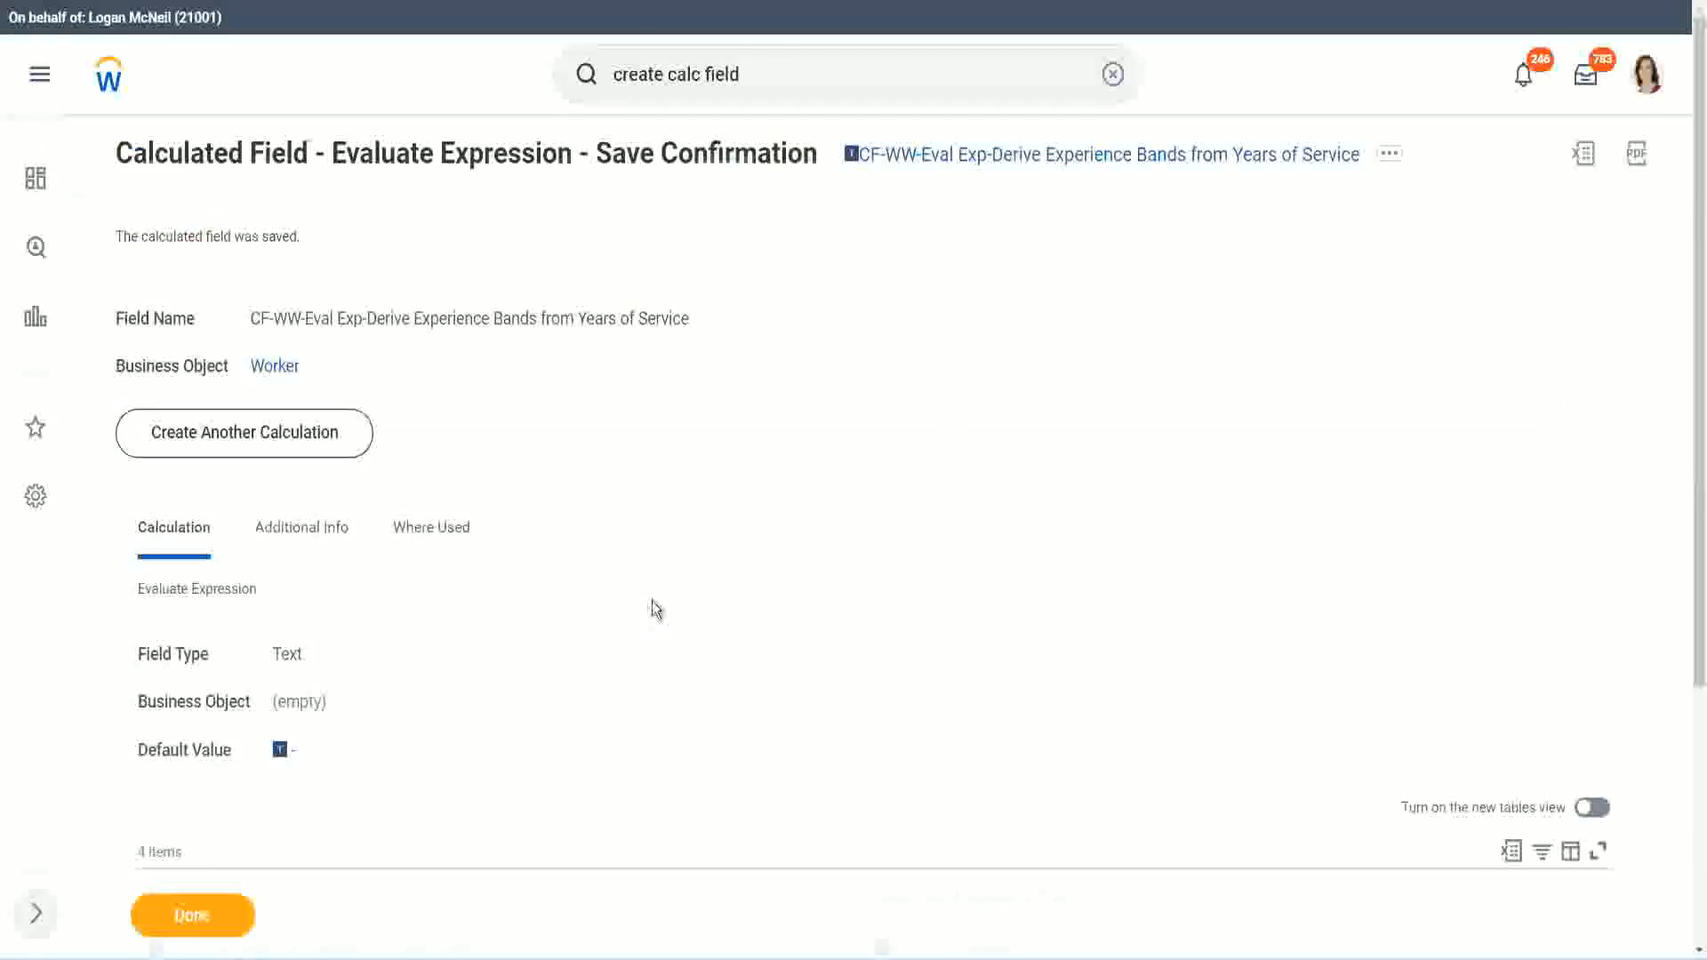
Check the saved conditions and return values, and copy the name of the Evaluate Expression field
scroll(655, 607, "down", 4)
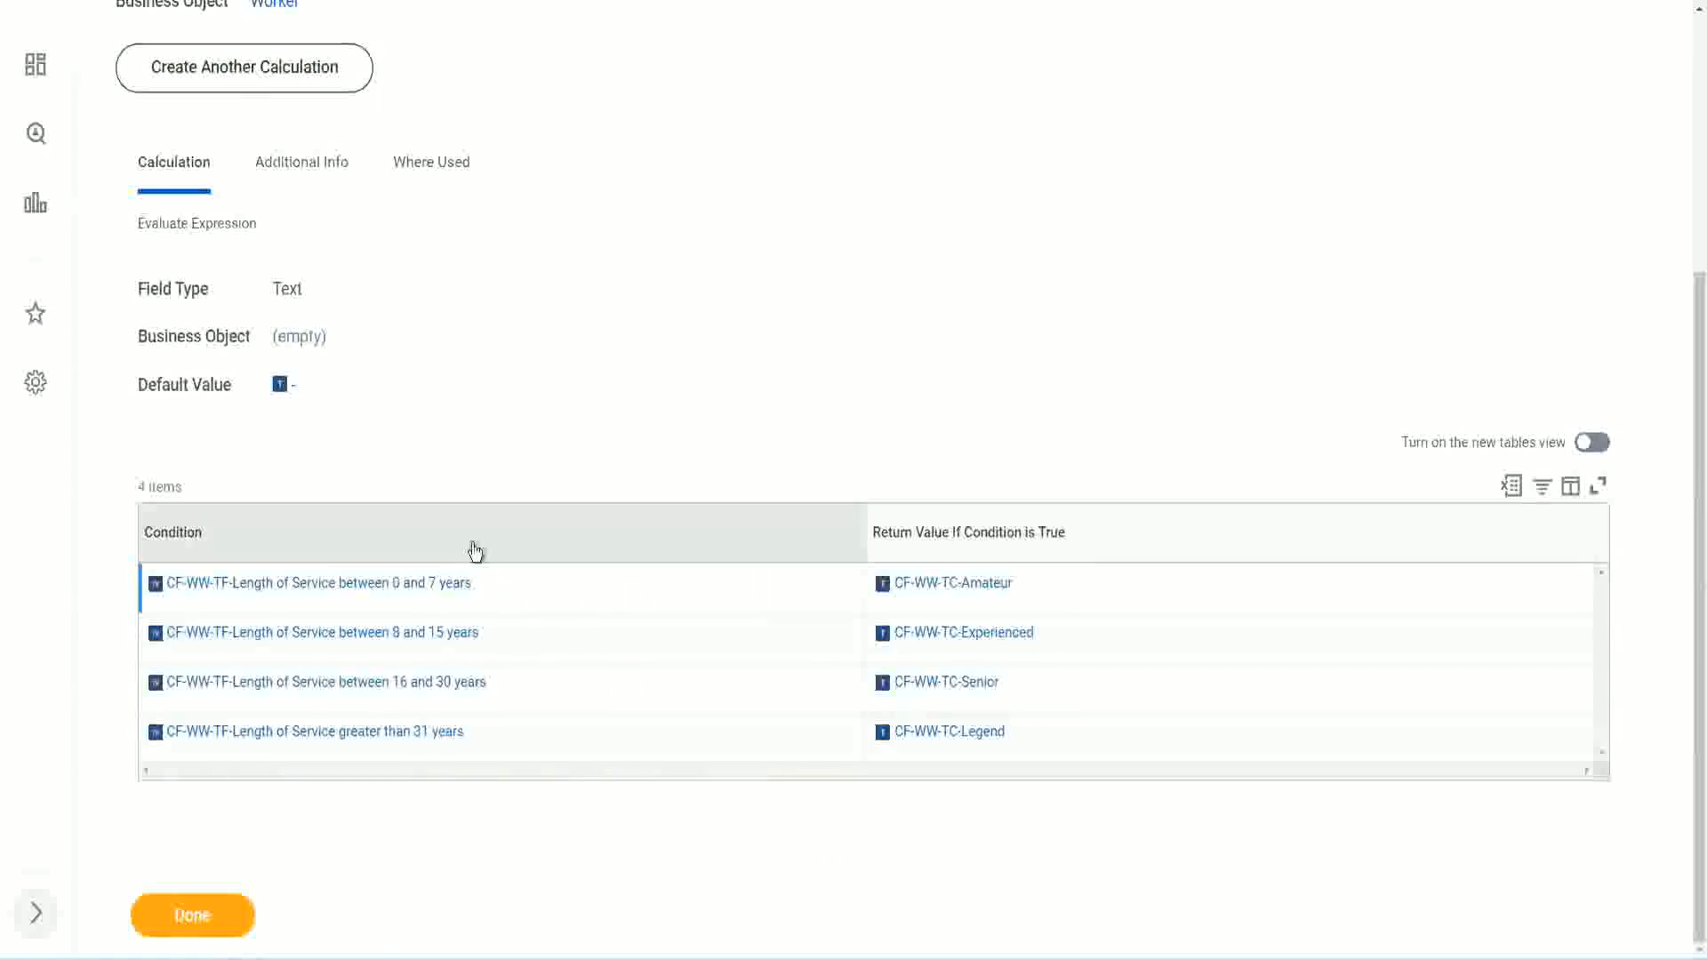
scroll(575, 361, "up", 4)
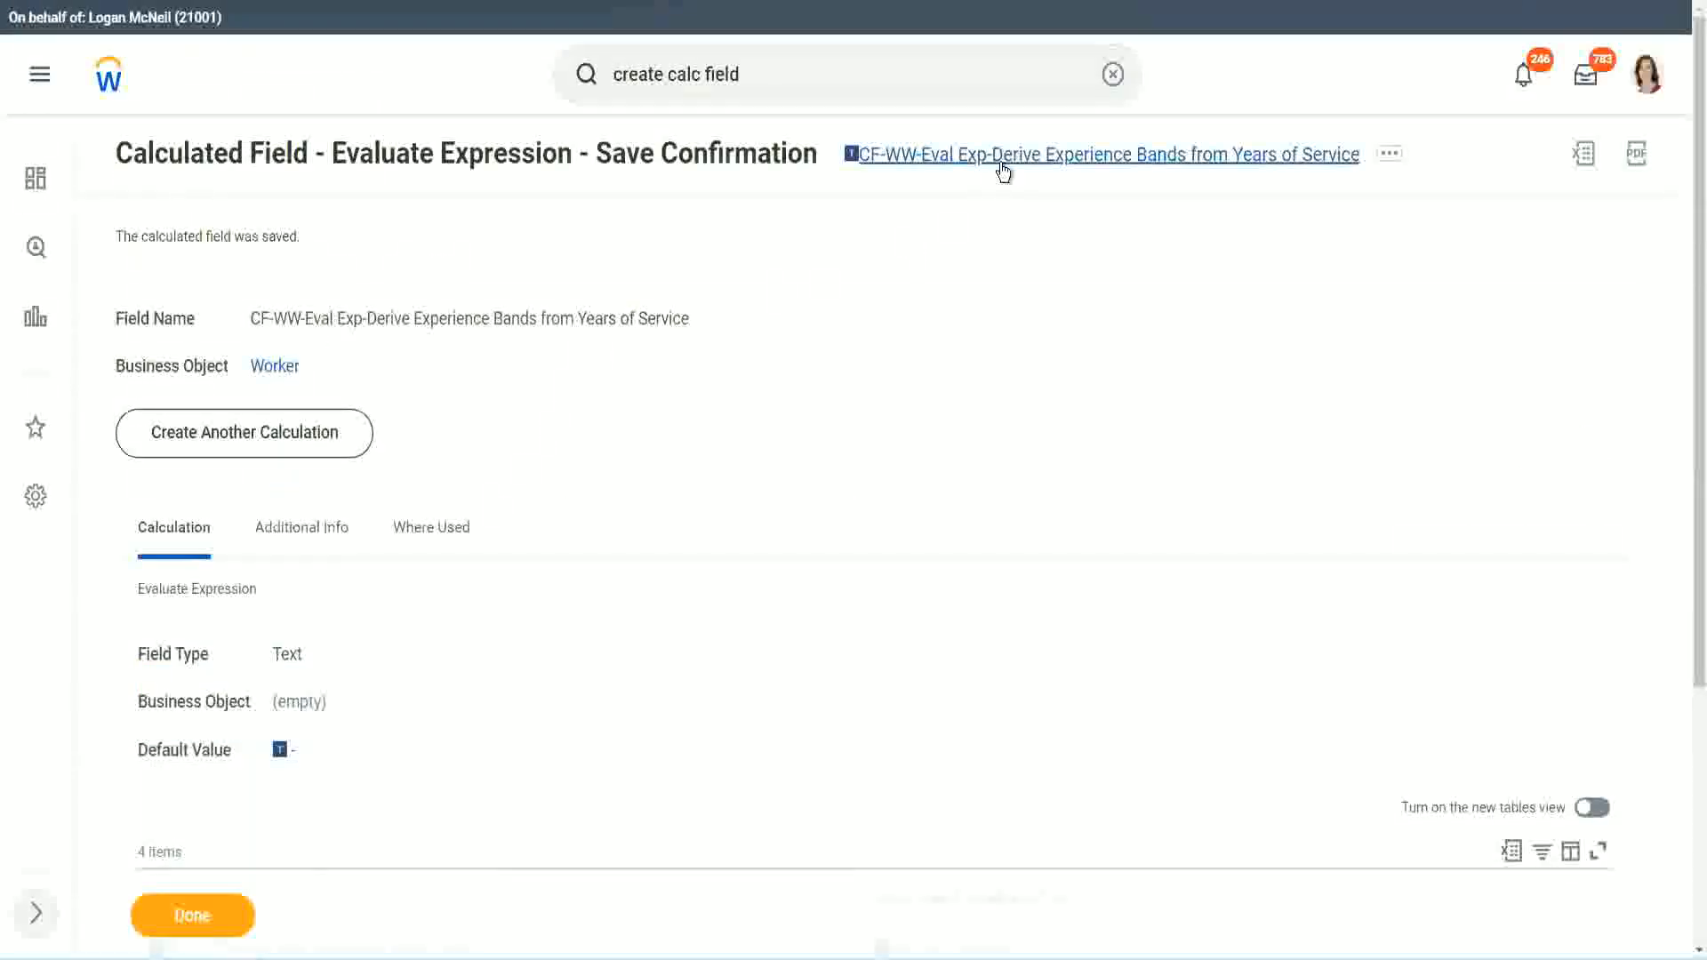
right_click(1002, 172)
left_click(1051, 271)
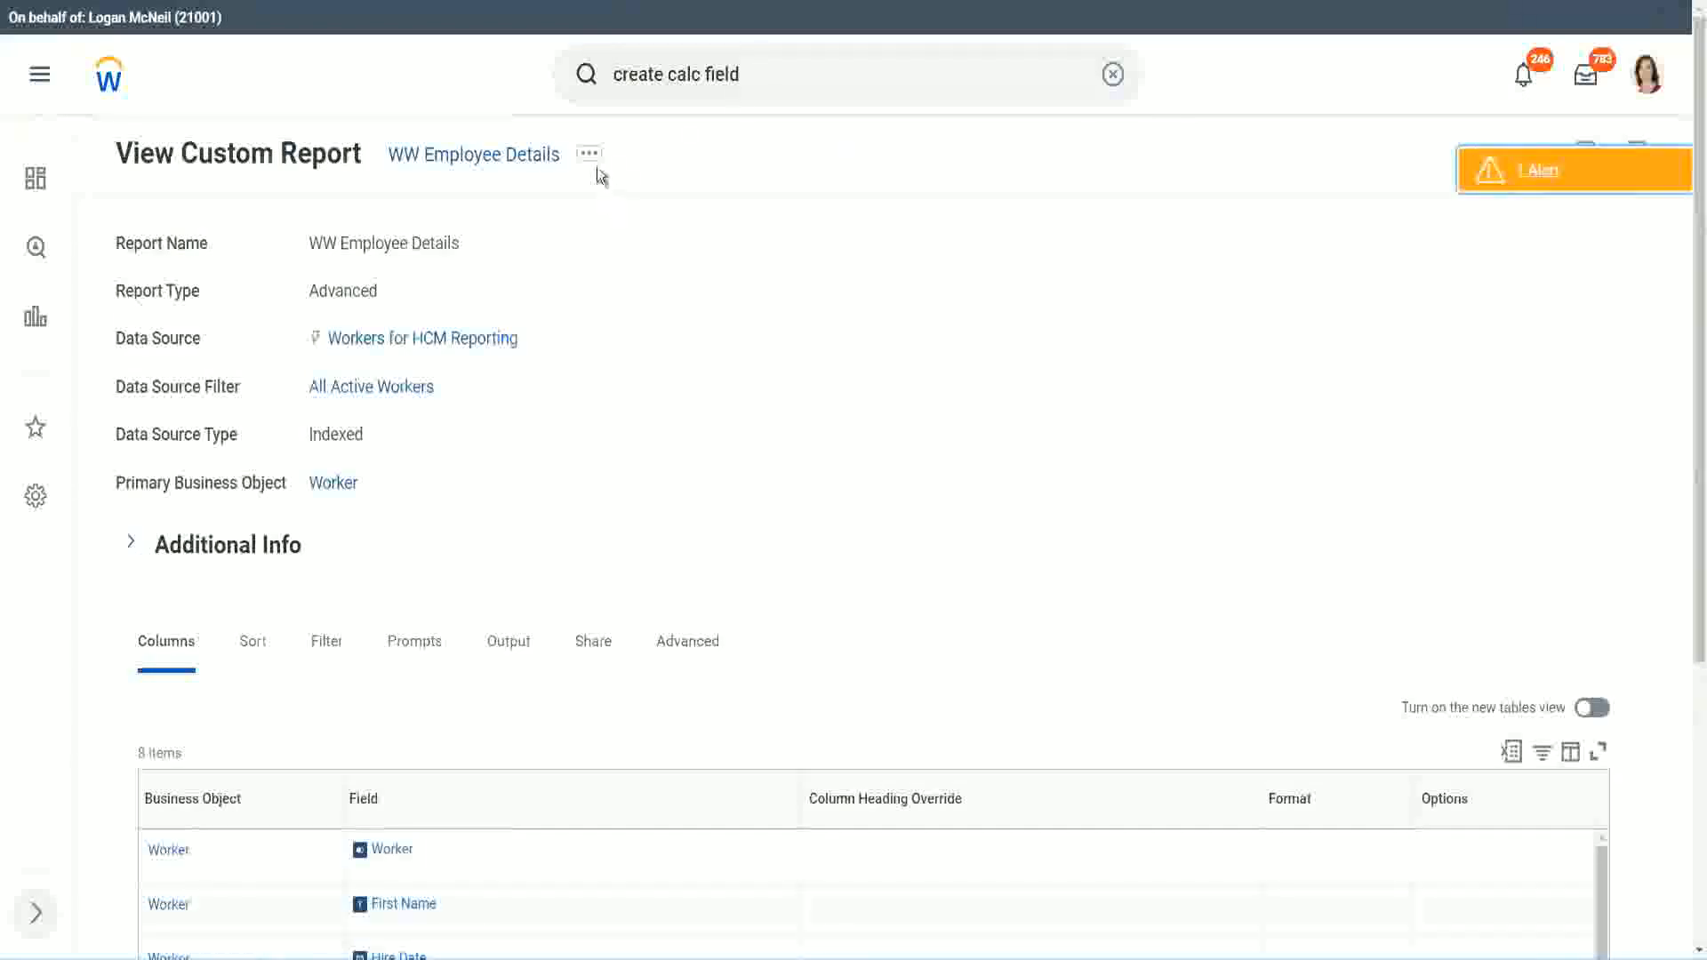
Open the custom report WW Employee Details for editing at its column list
left_click(593, 160)
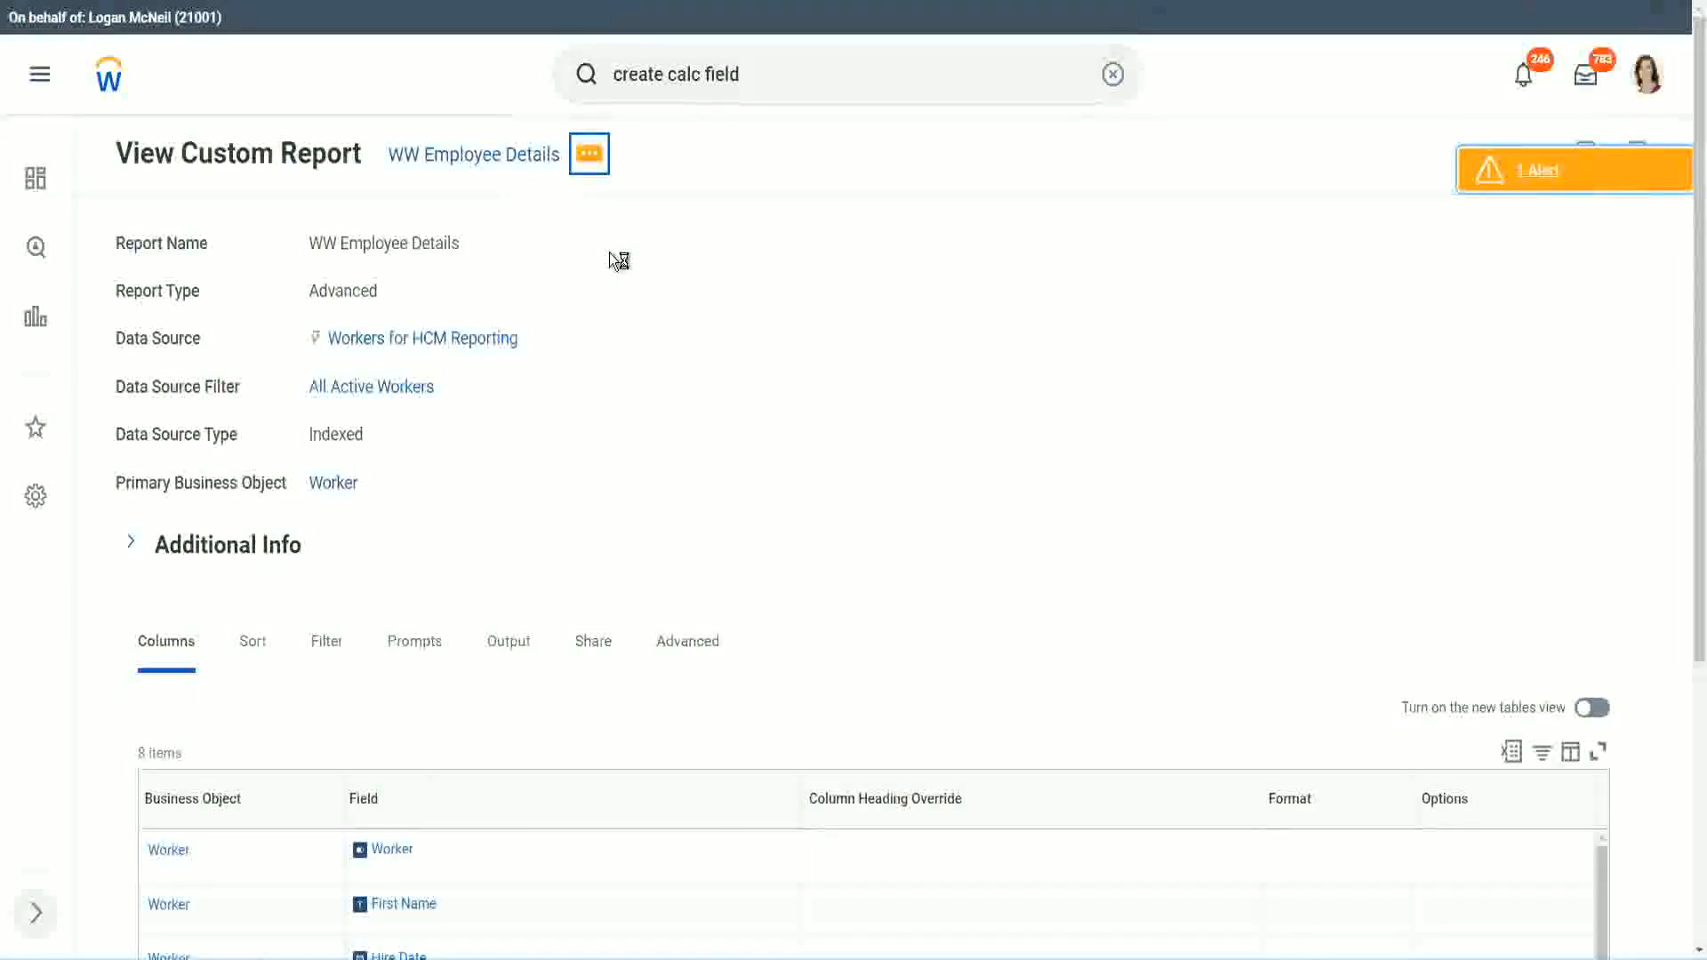
mouse_move(697, 255)
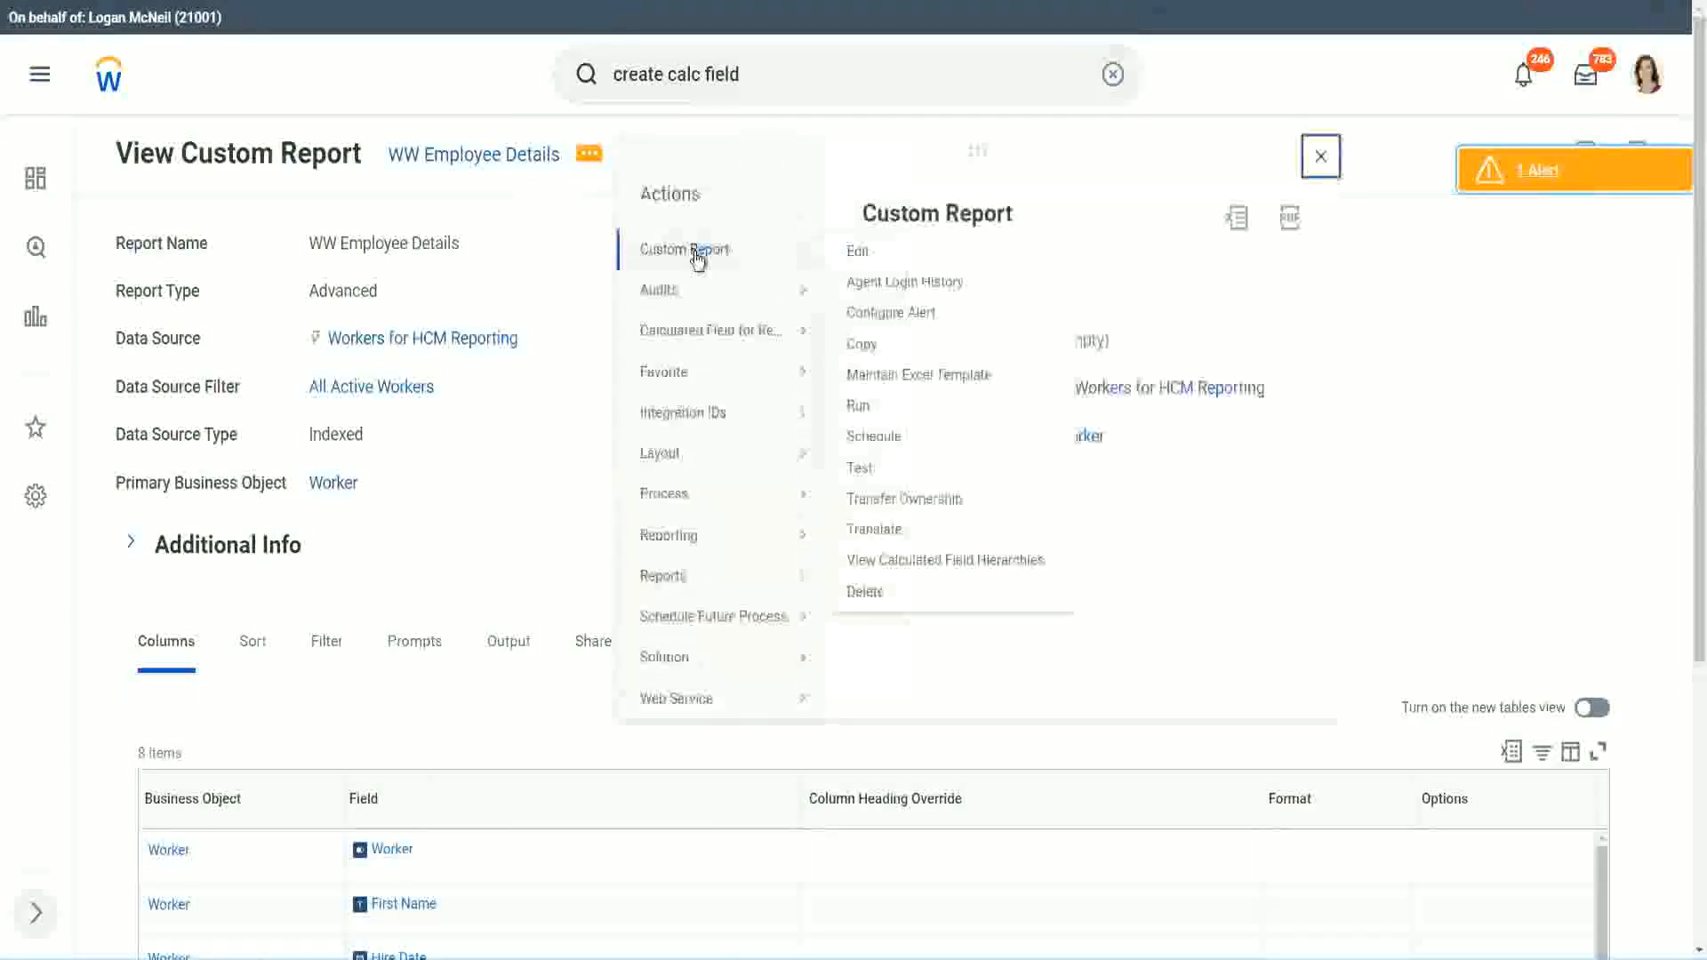
left_click(858, 252)
scroll(621, 383, "down", 4)
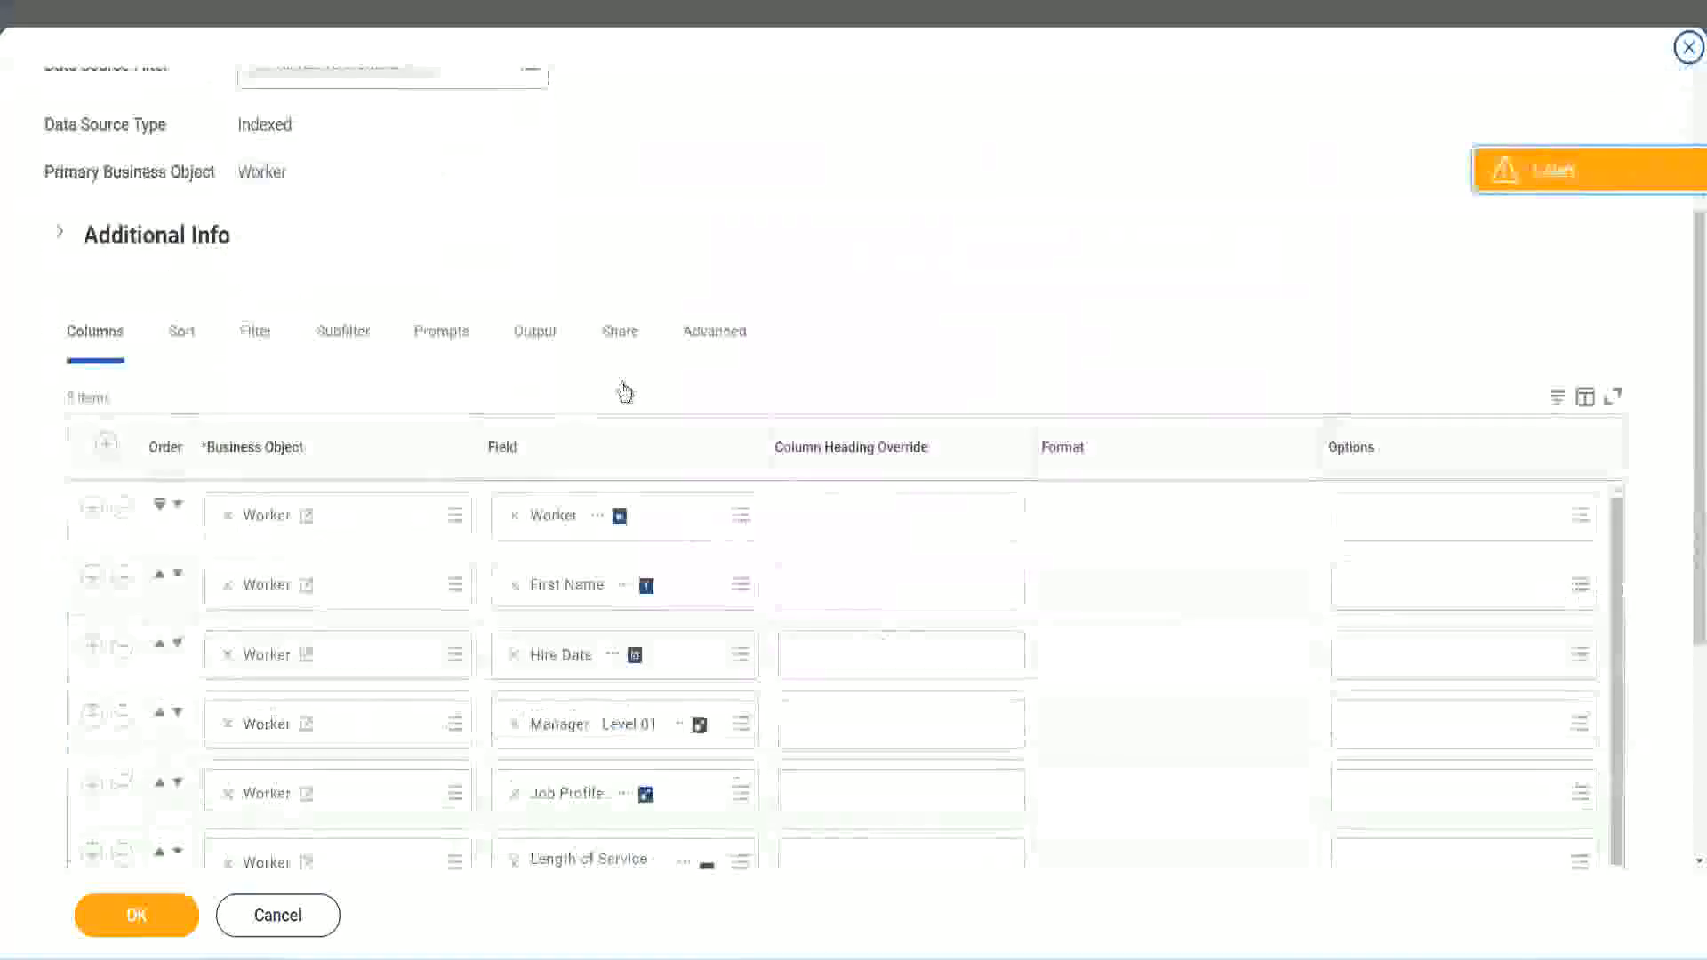
scroll(625, 392, "down", 2)
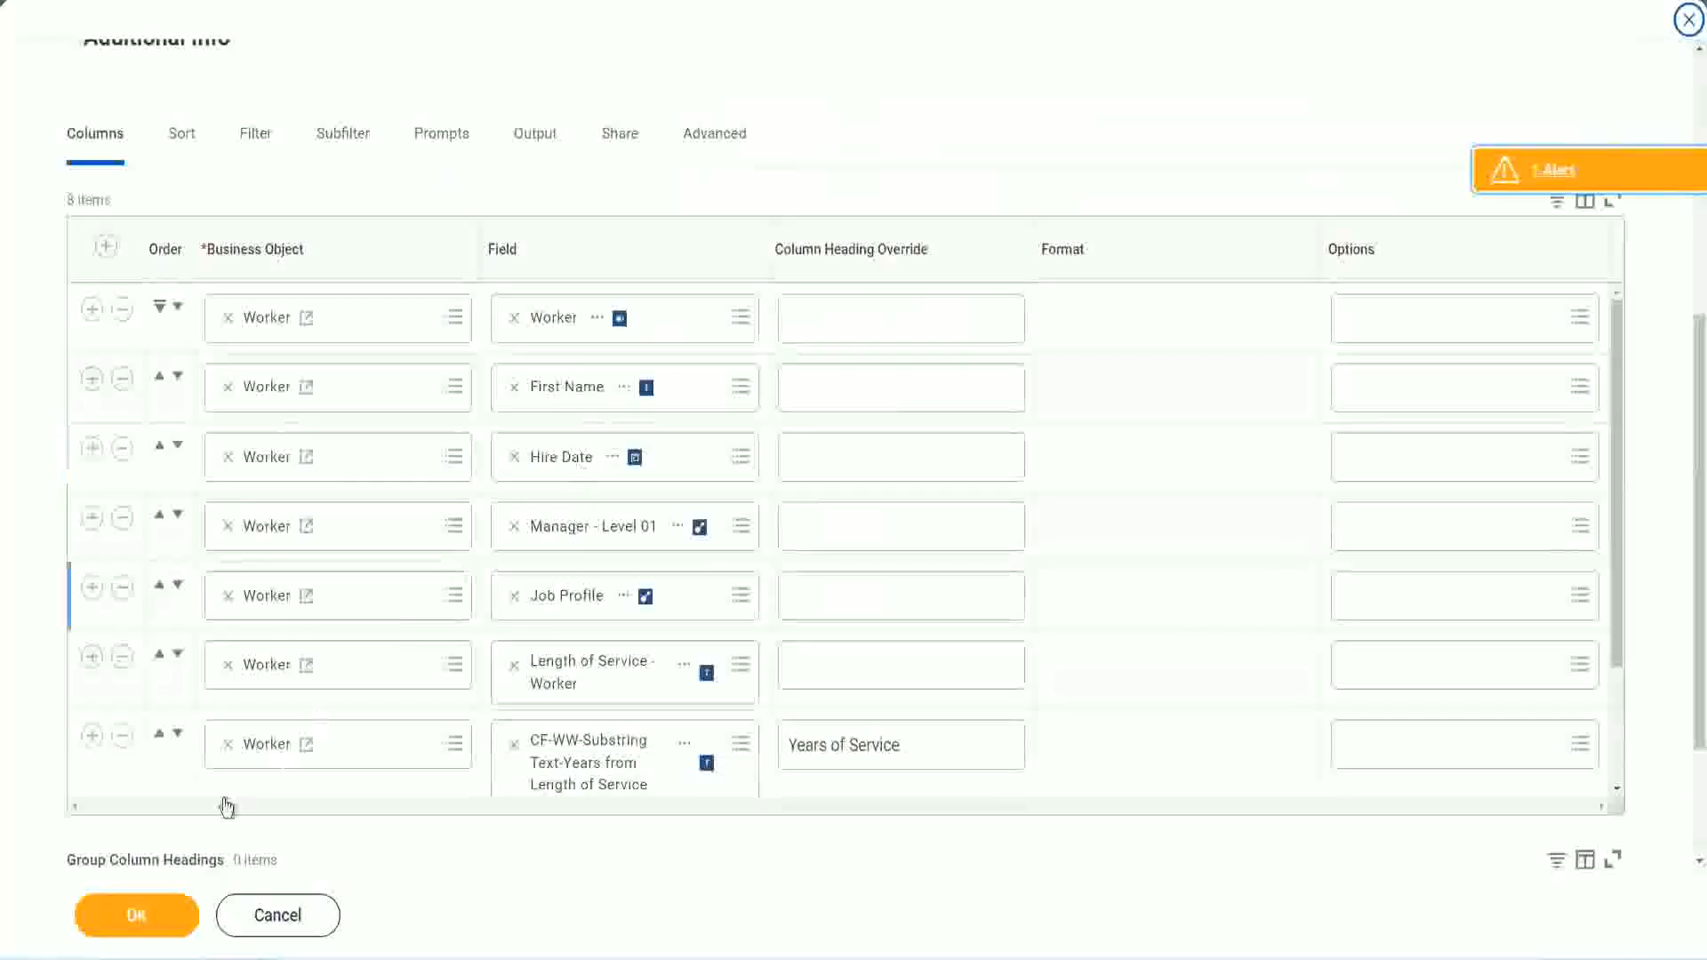
Add a Worker column with field CF-WW-Eval Exp-Derive Experience Bands from Years of Service and the heading override Experience Bands
left_click(93, 736)
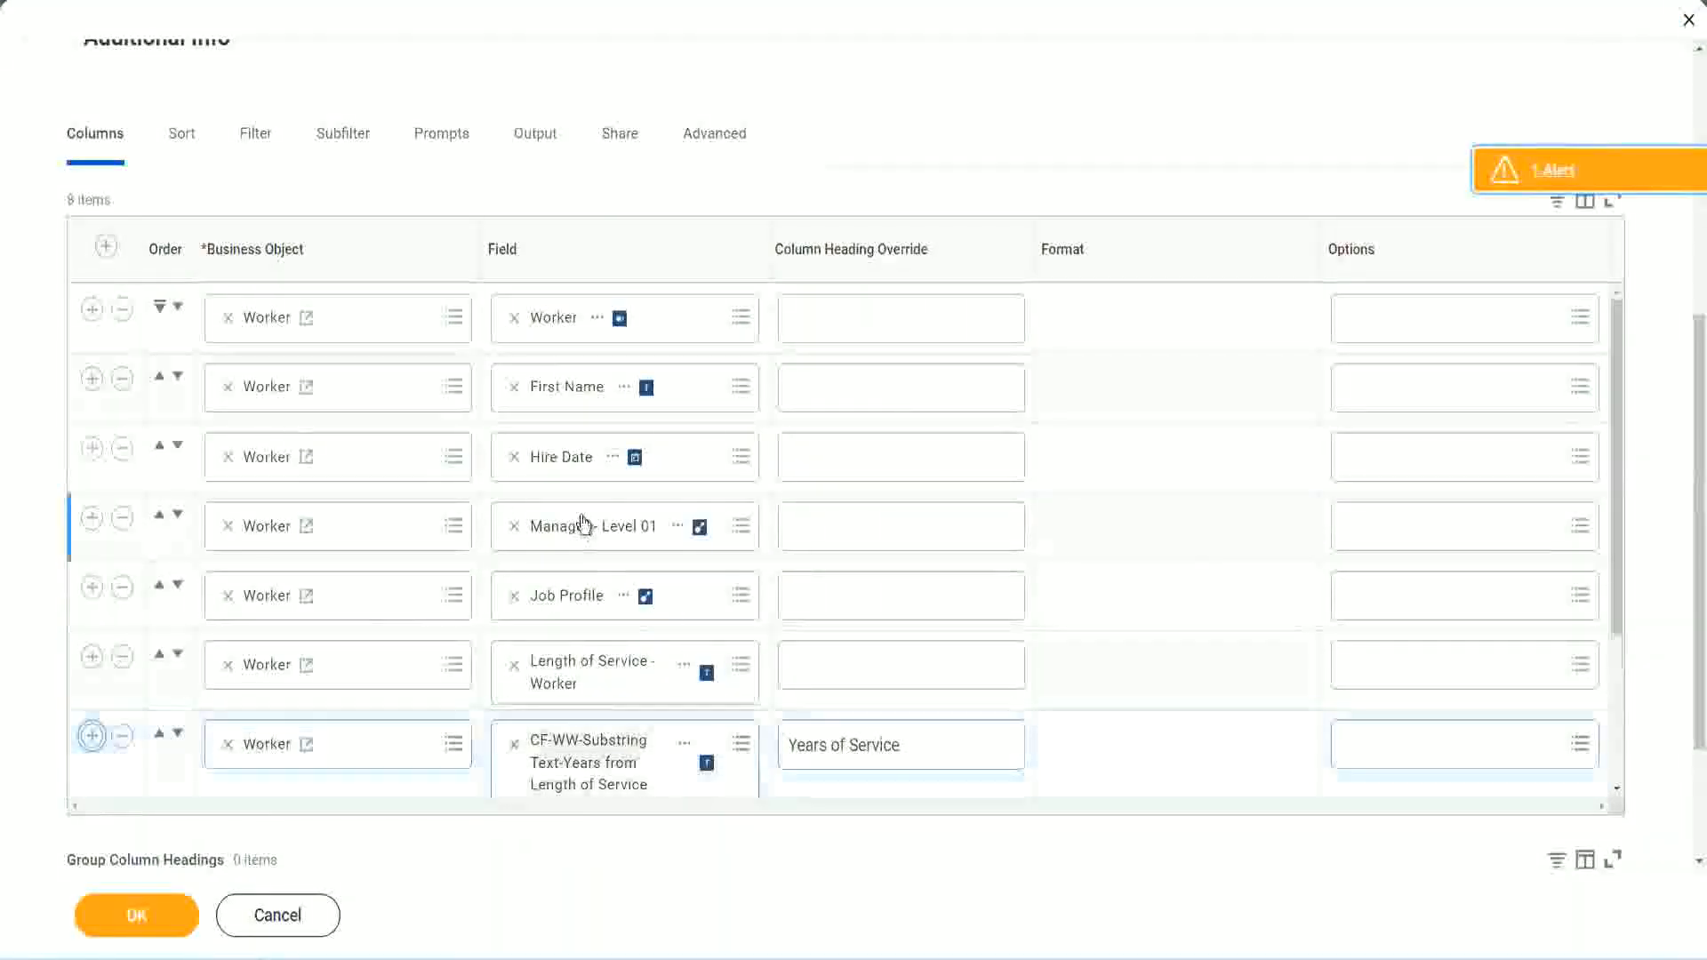
scroll(895, 582, "down", 2)
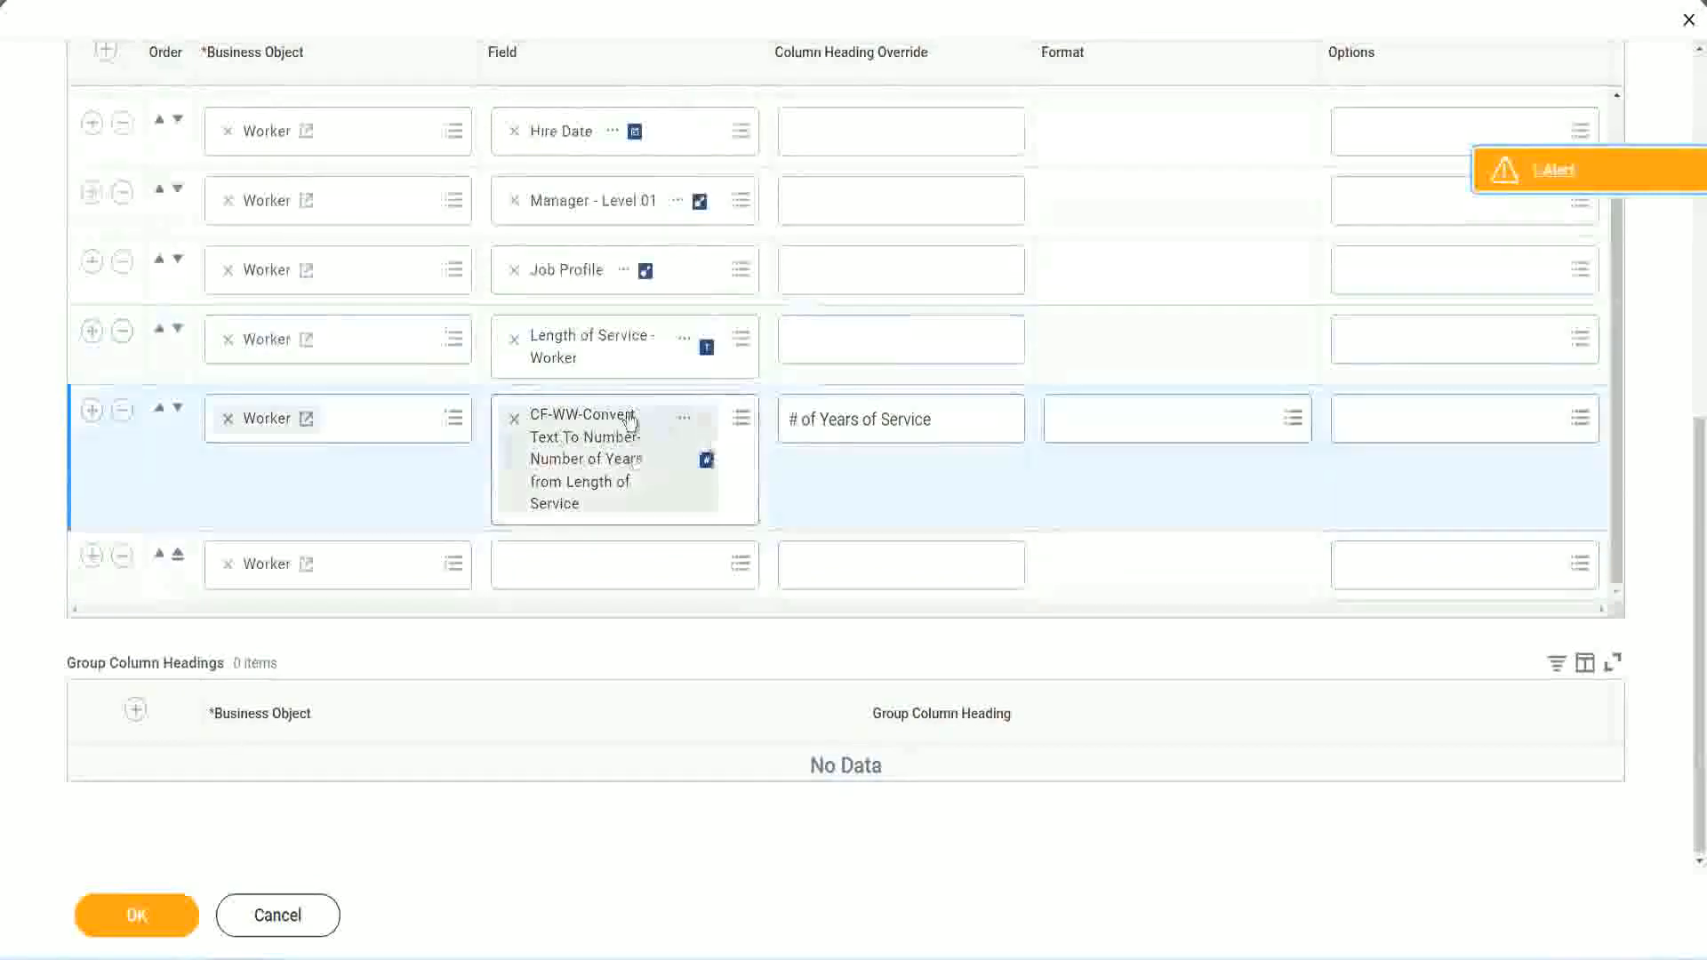
left_click(558, 563)
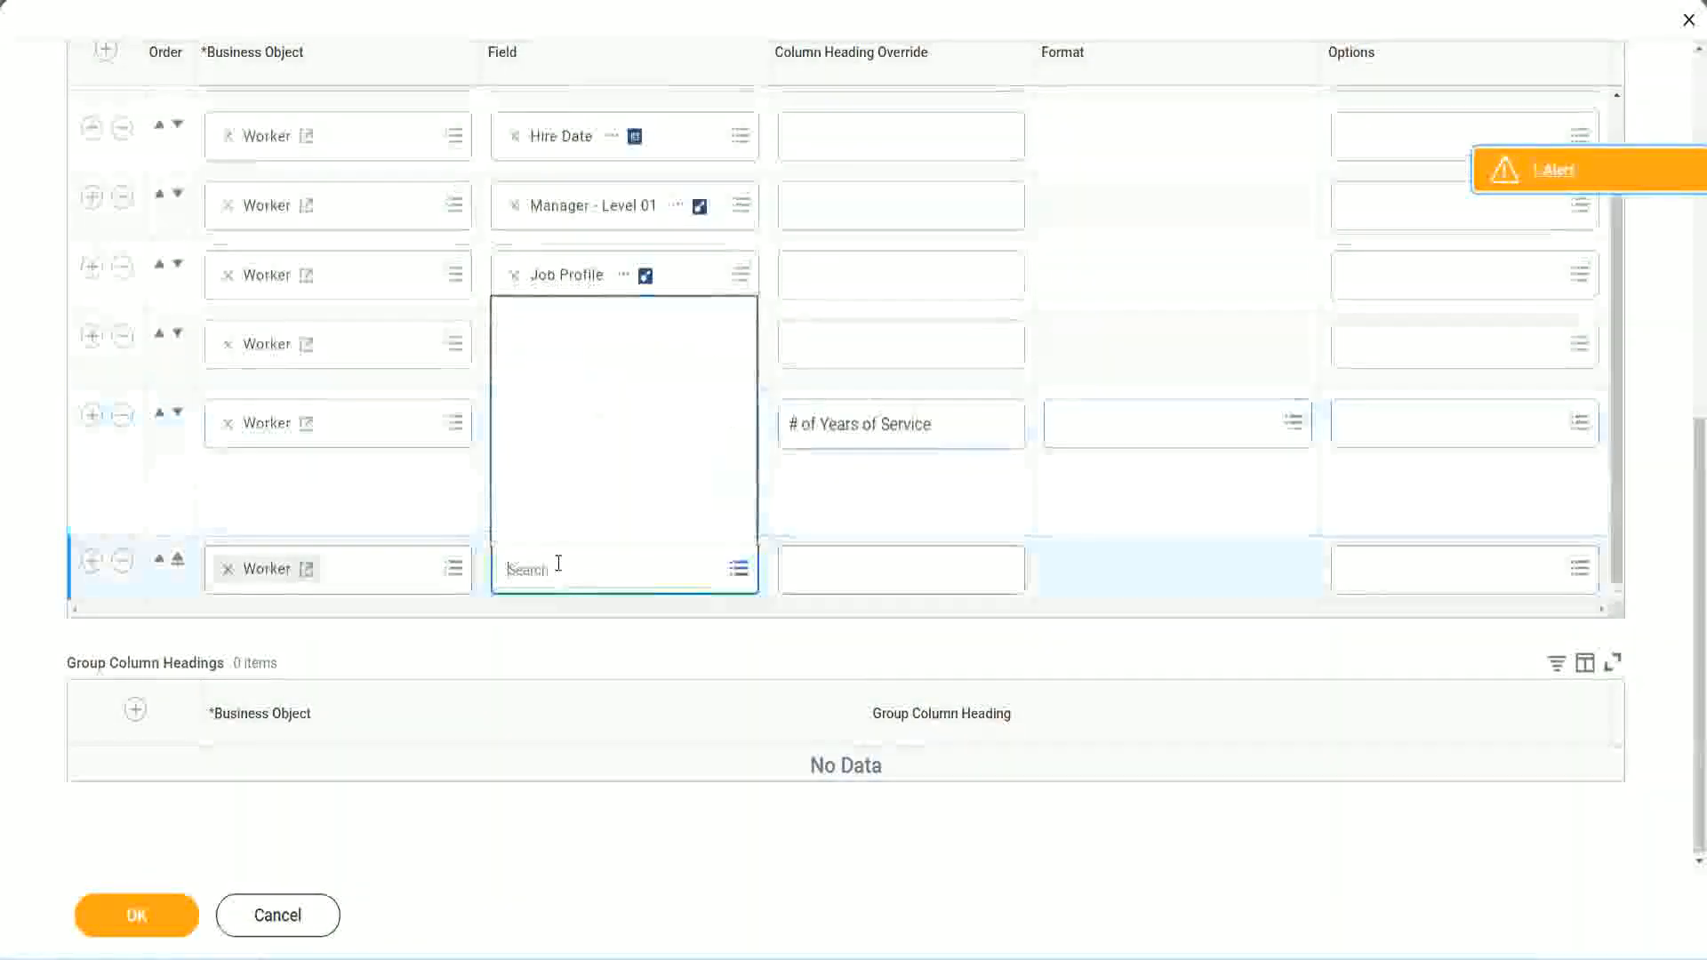
key("ctrl+v")
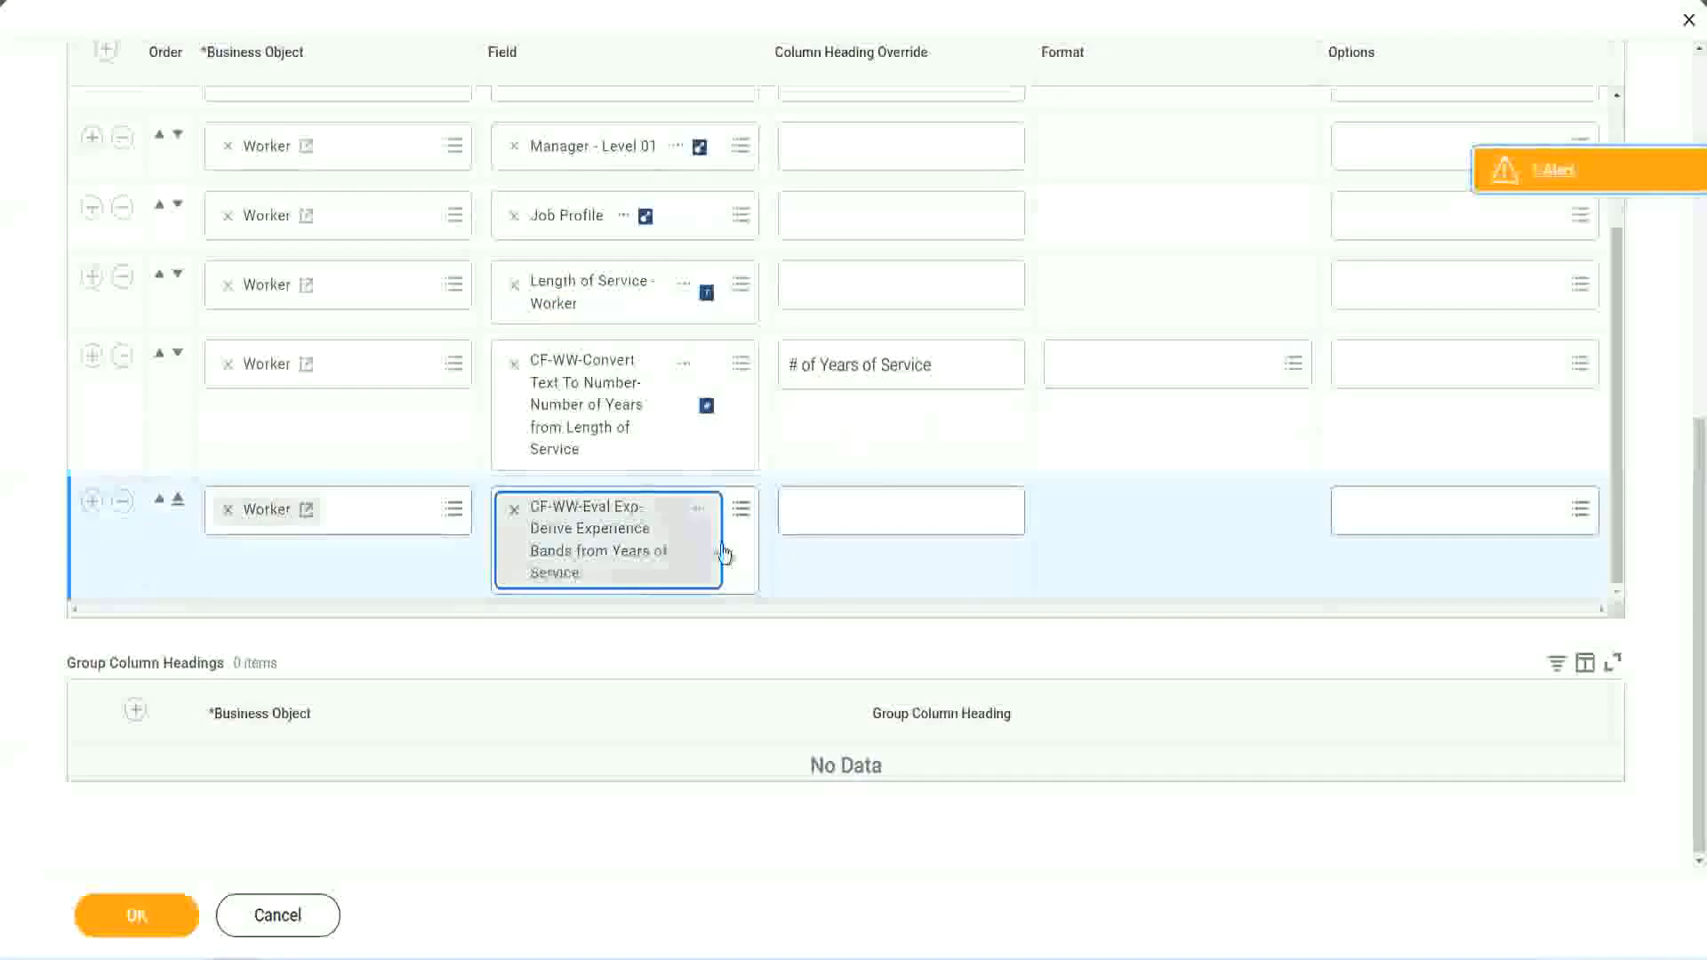
left_click(871, 512)
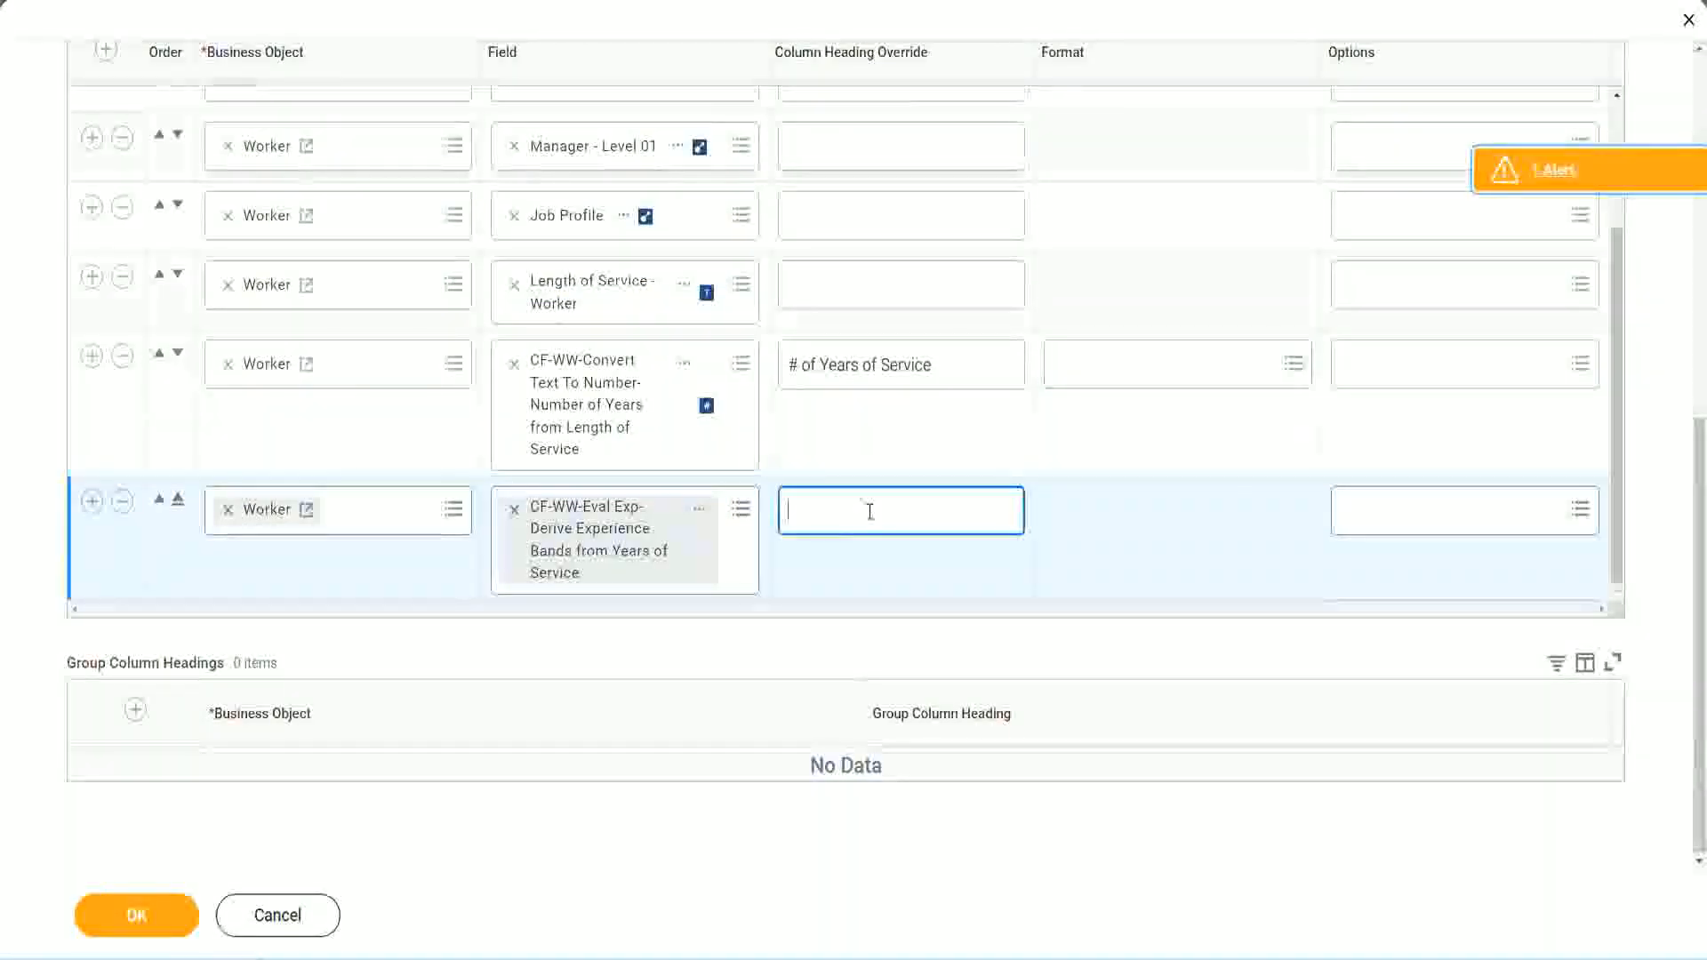
type("E")
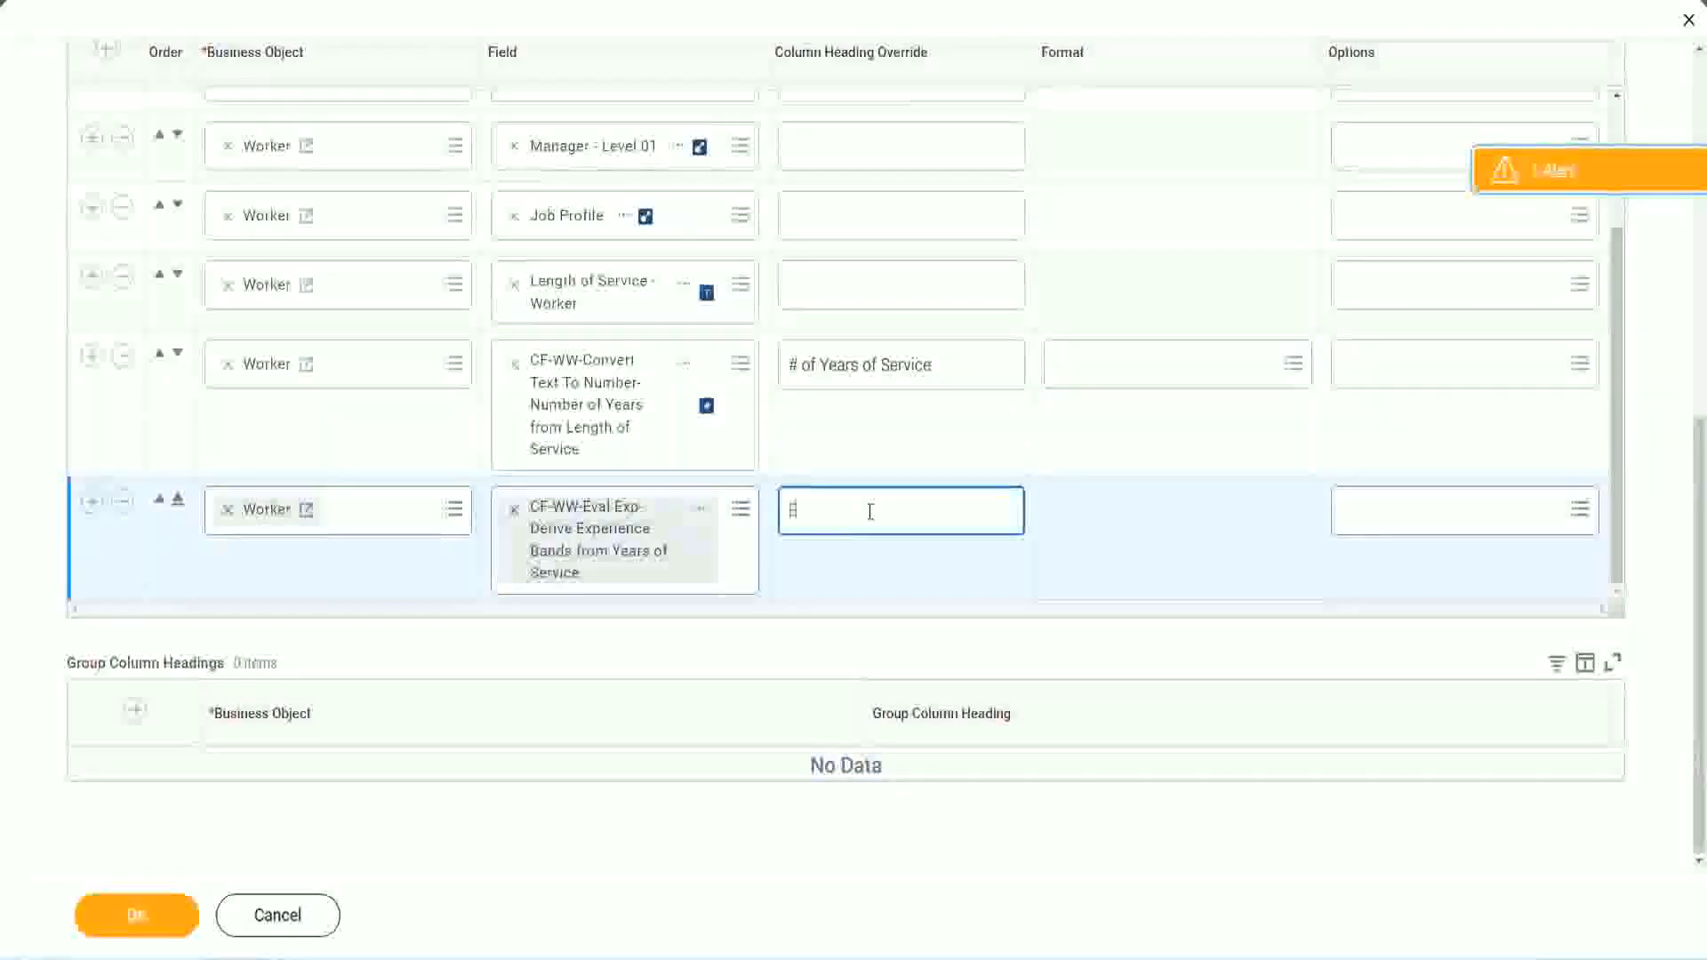
type("xperience Bands")
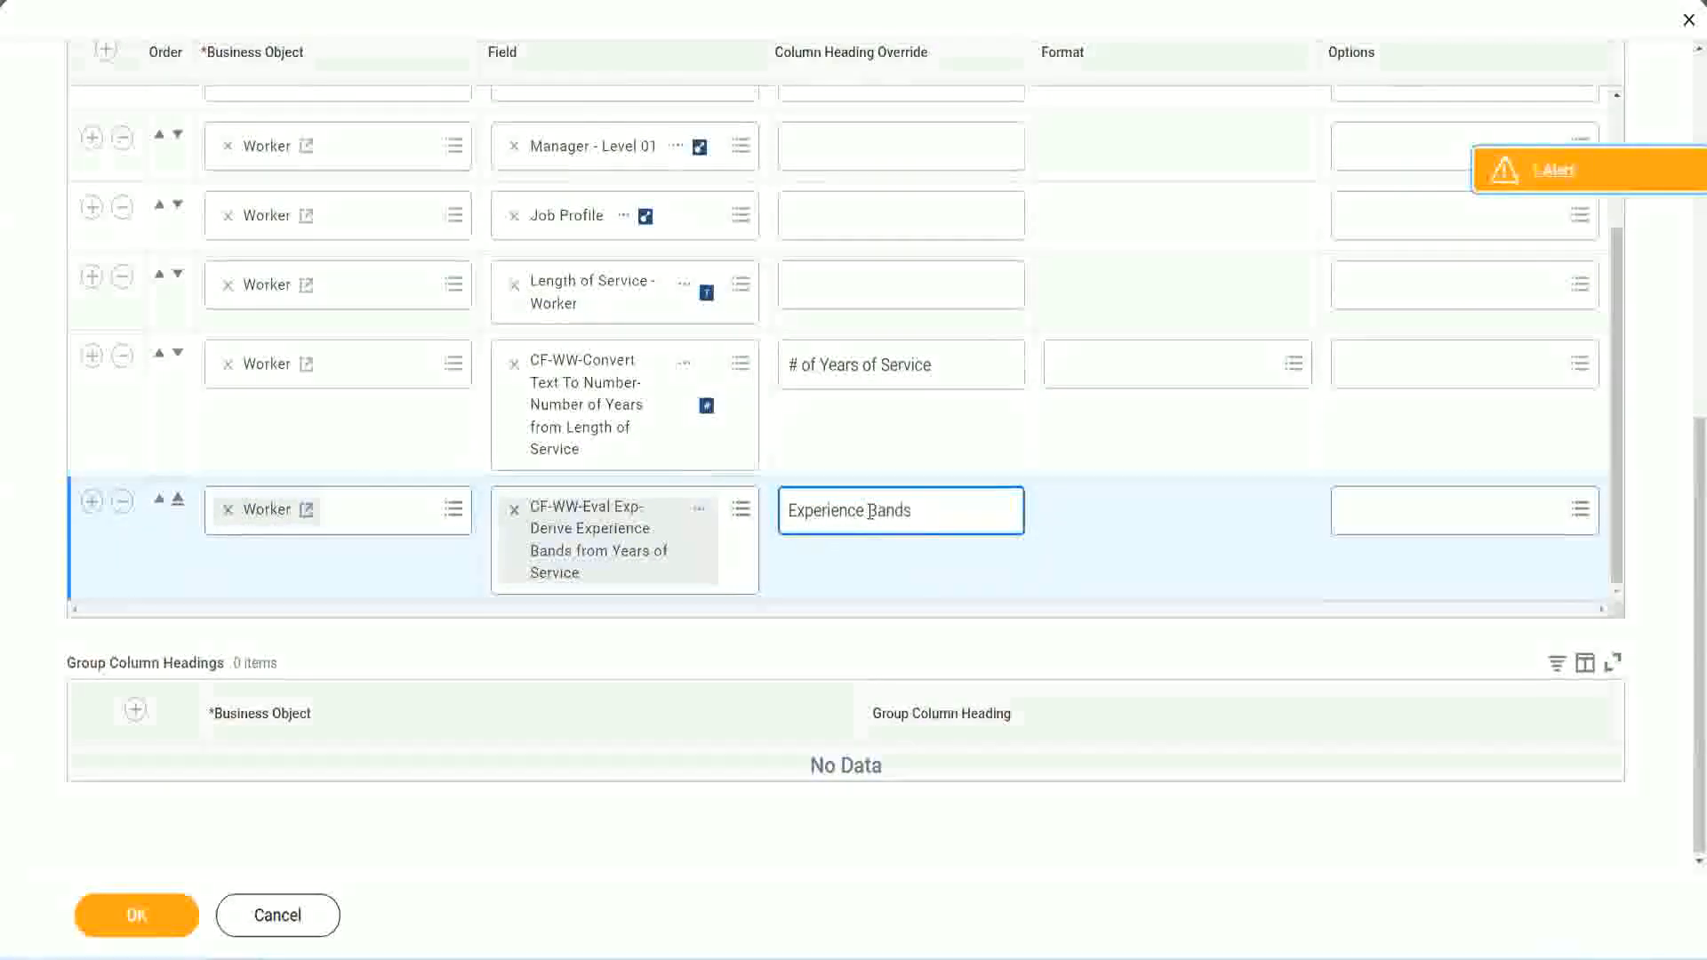
Save the report's column changes and run WW Employee Details without any worker type prompt values
left_click(136, 915)
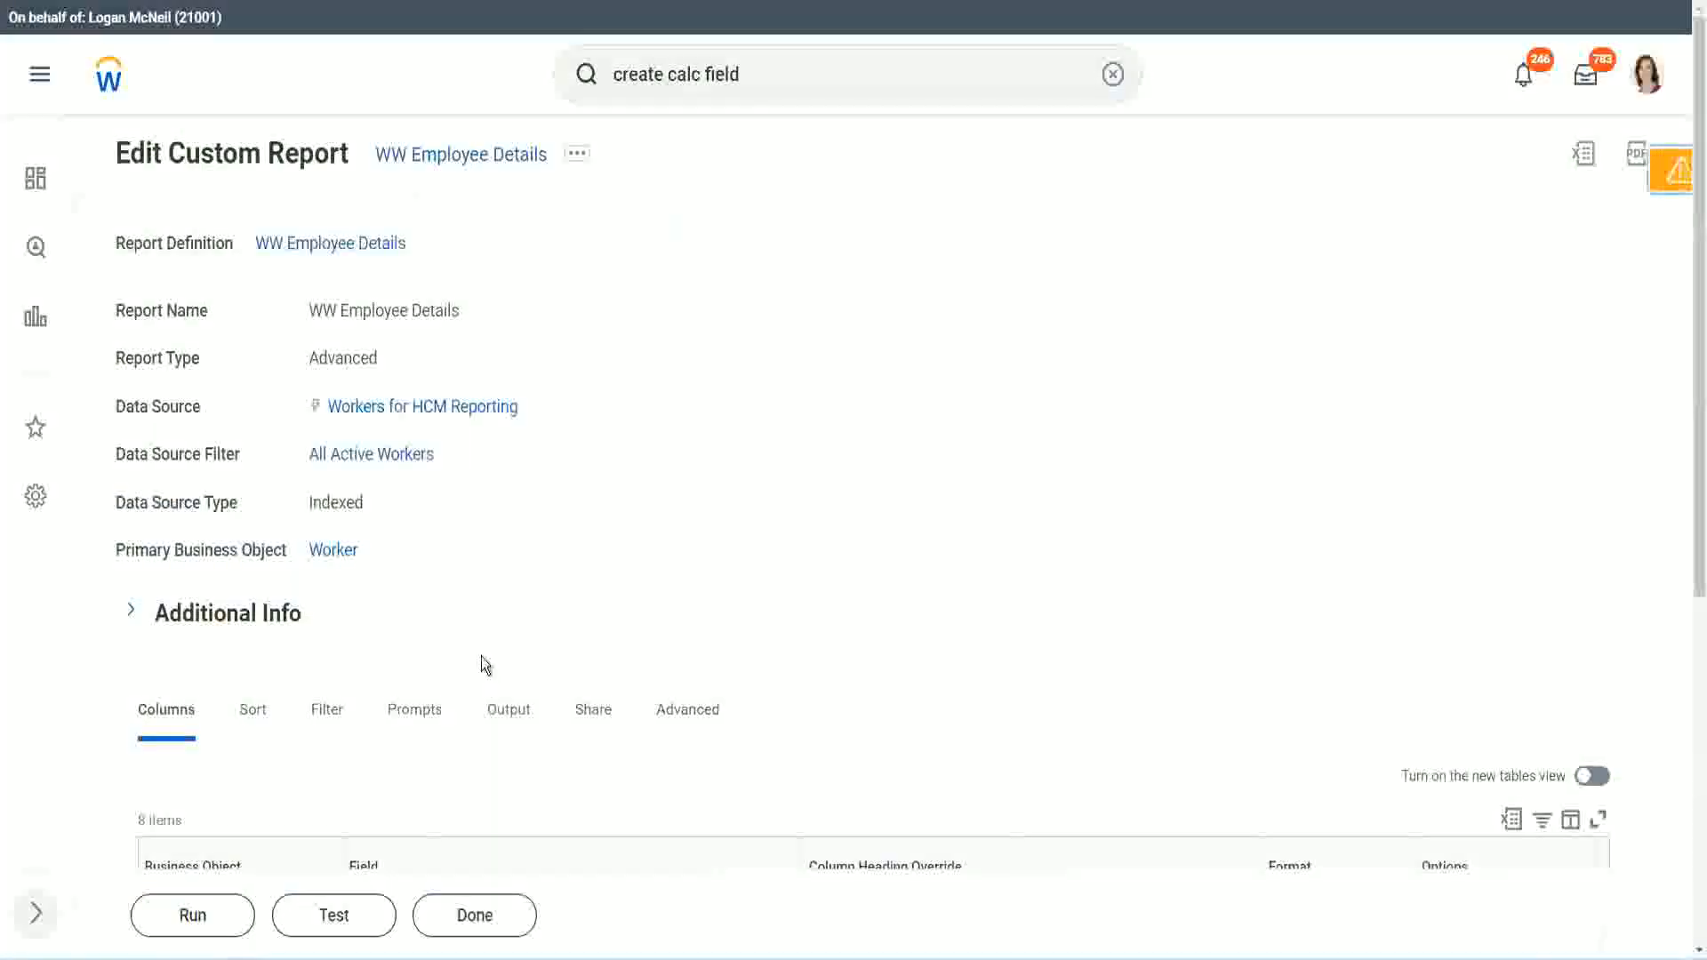
scroll(532, 601, "down", 4)
left_click(194, 916)
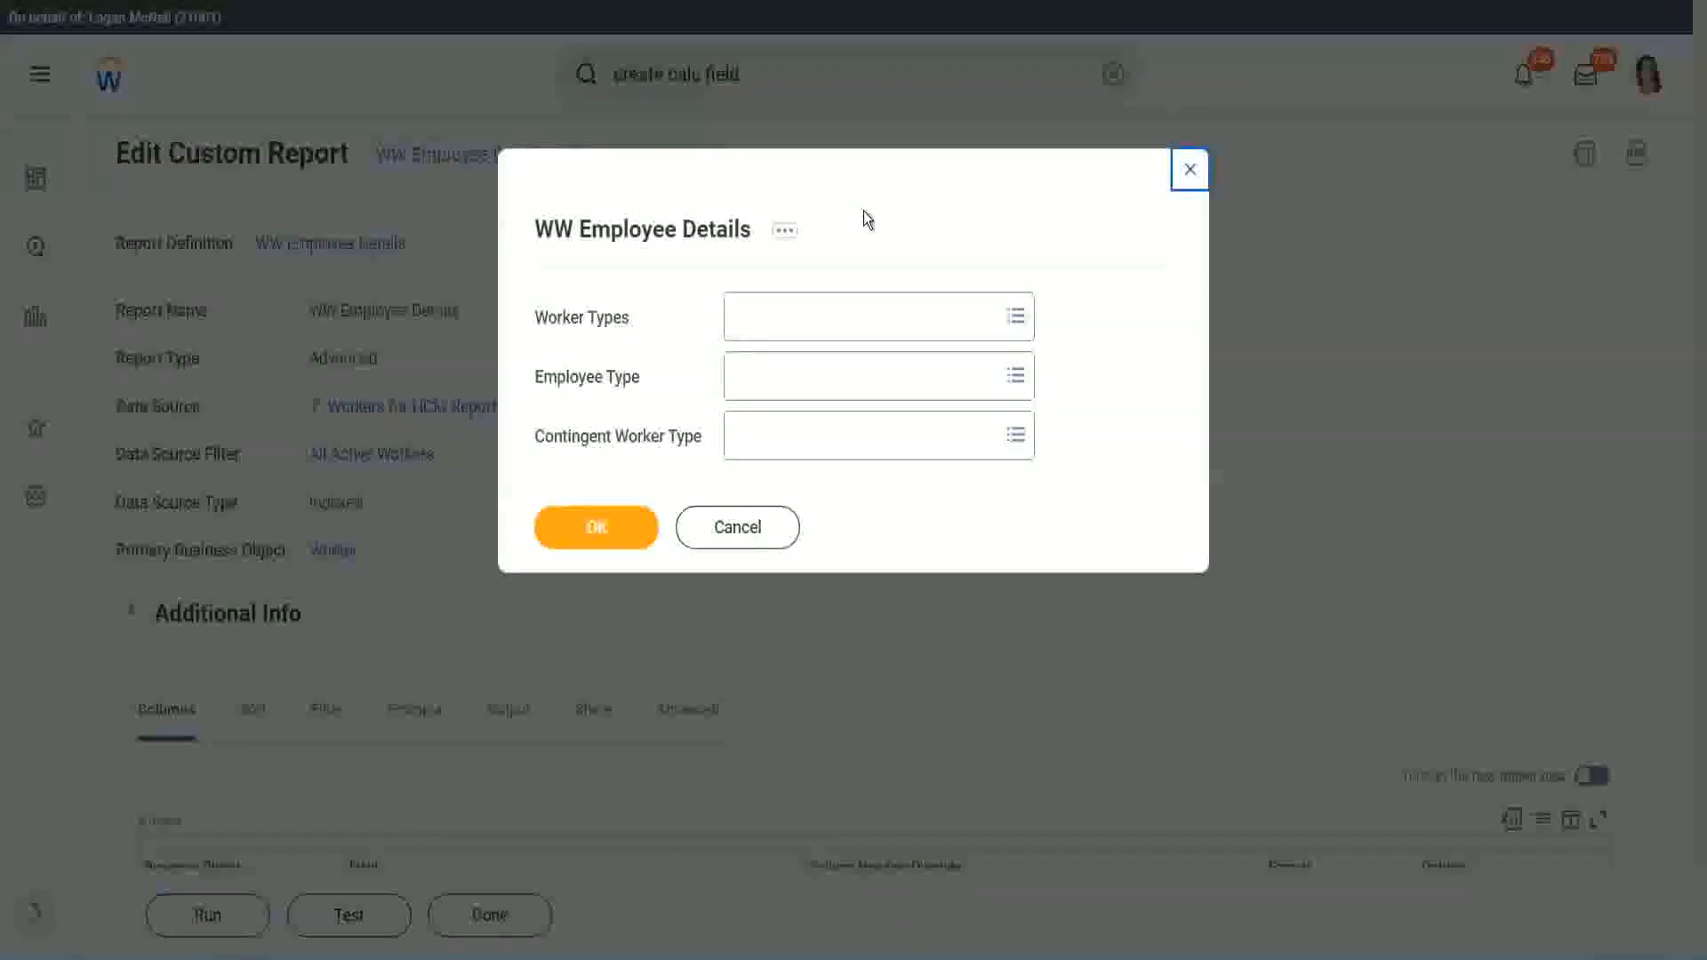
left_click(598, 527)
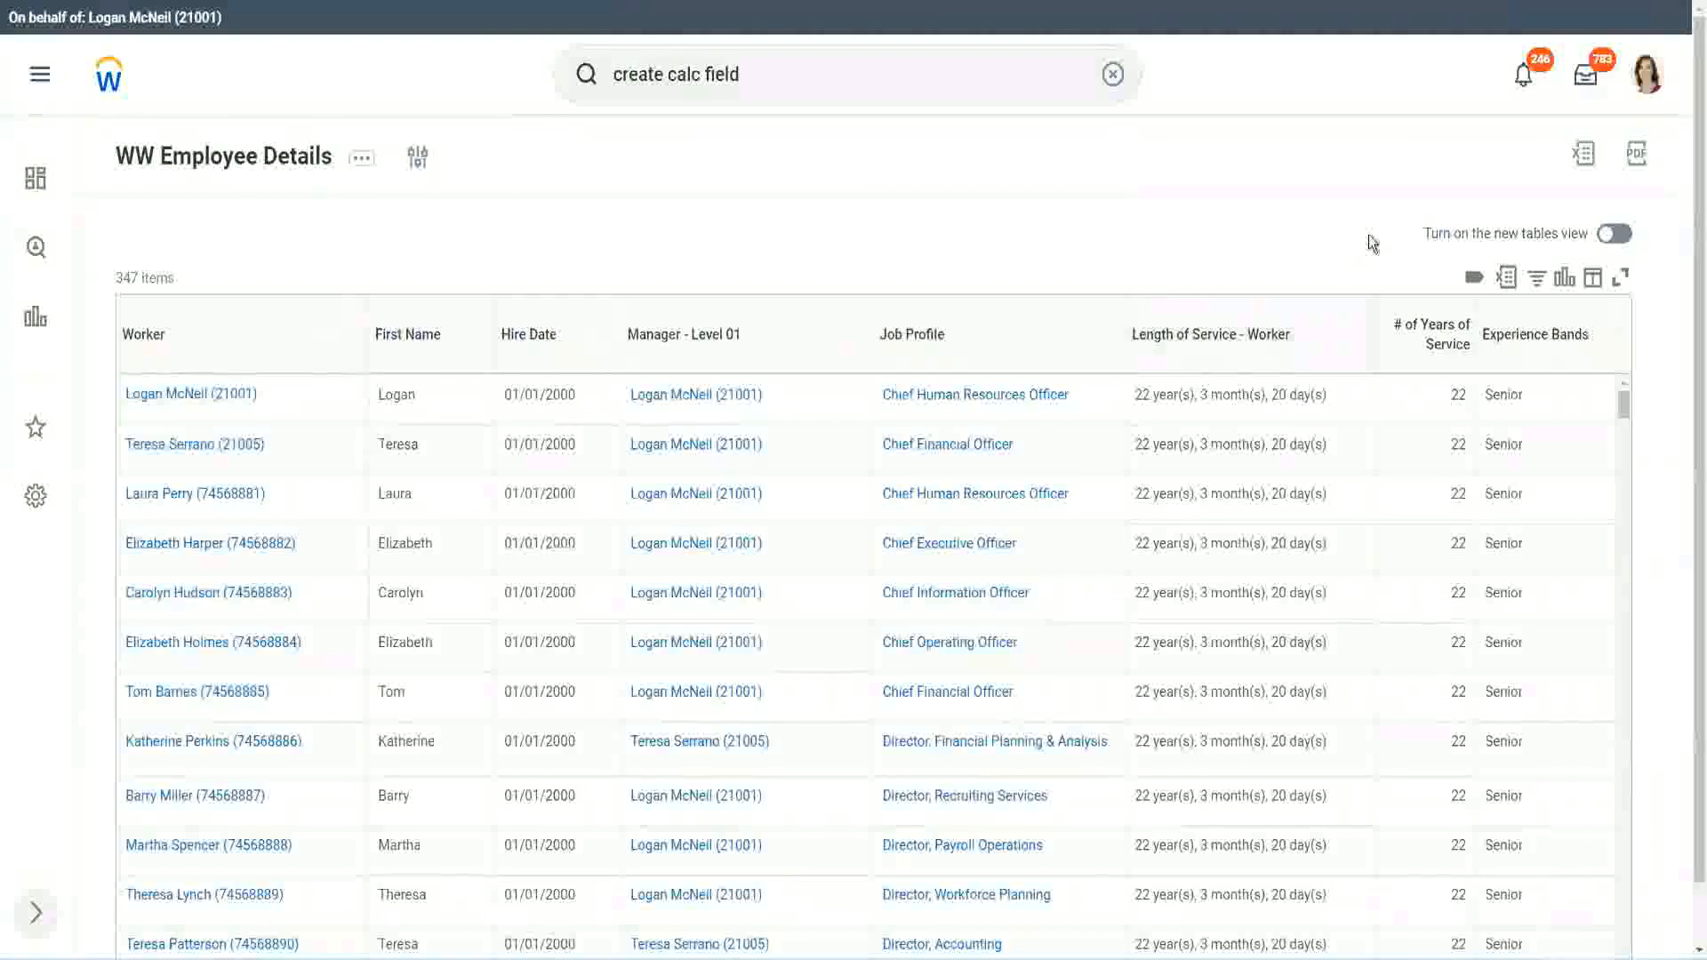
Compare the first worker's years of service and experience band with the band ranges listed in the Notepad++ notes
scroll(1368, 234, "down", 1)
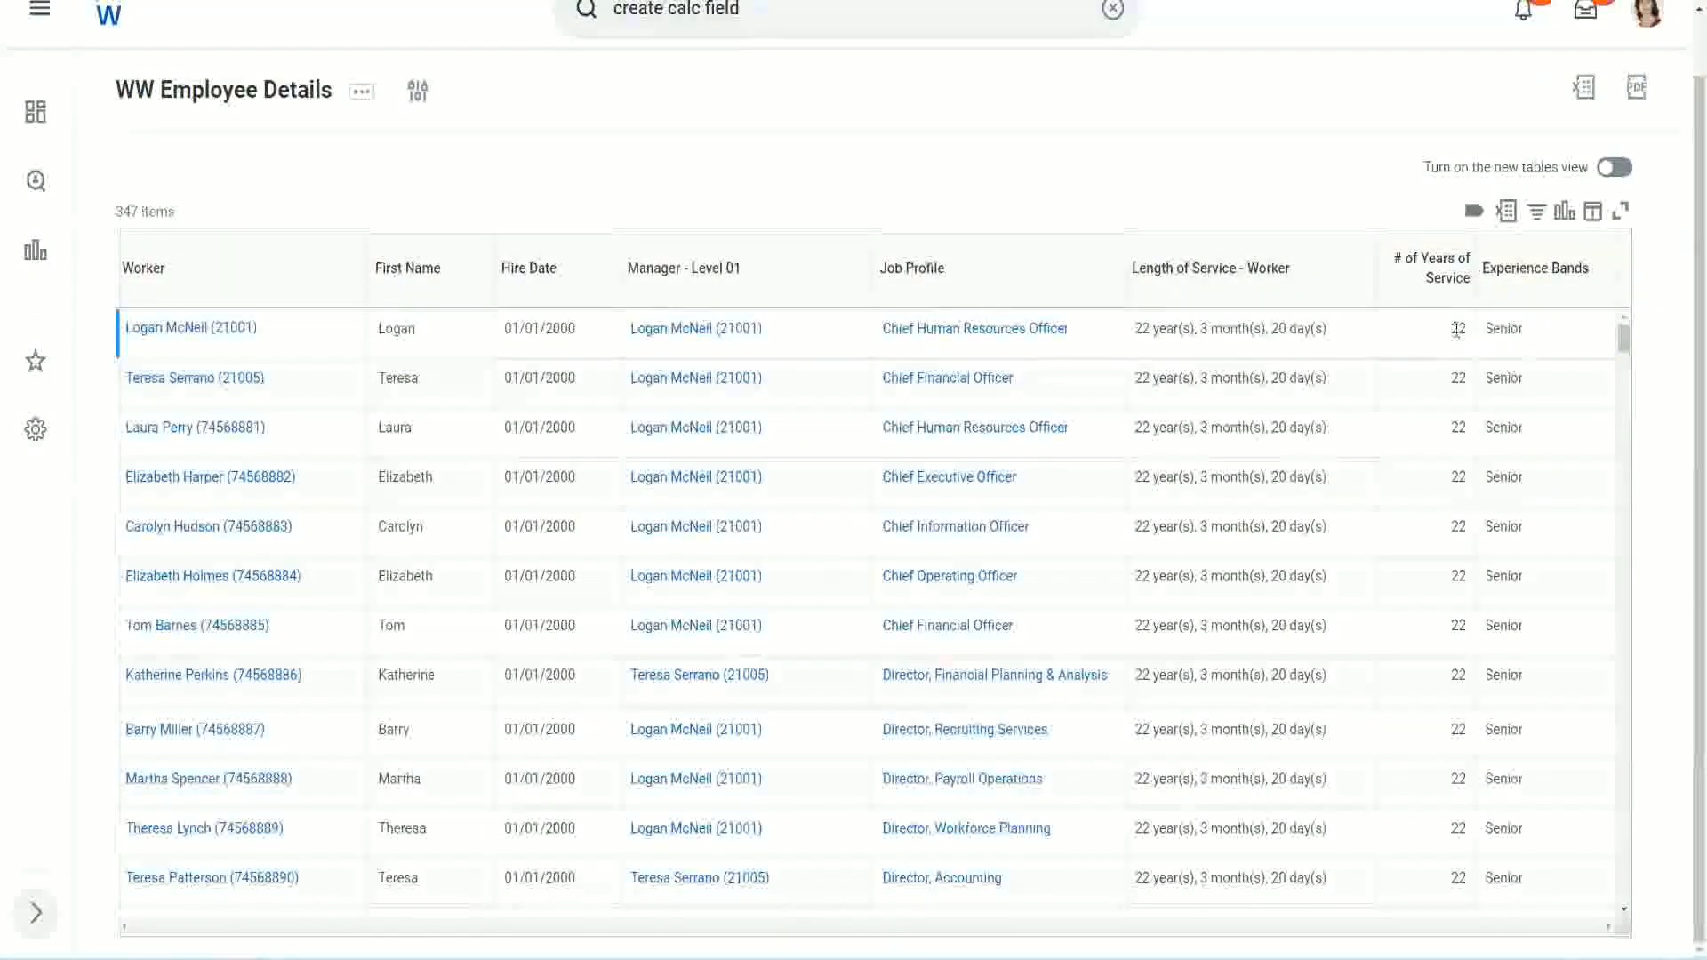
double_click(1463, 330)
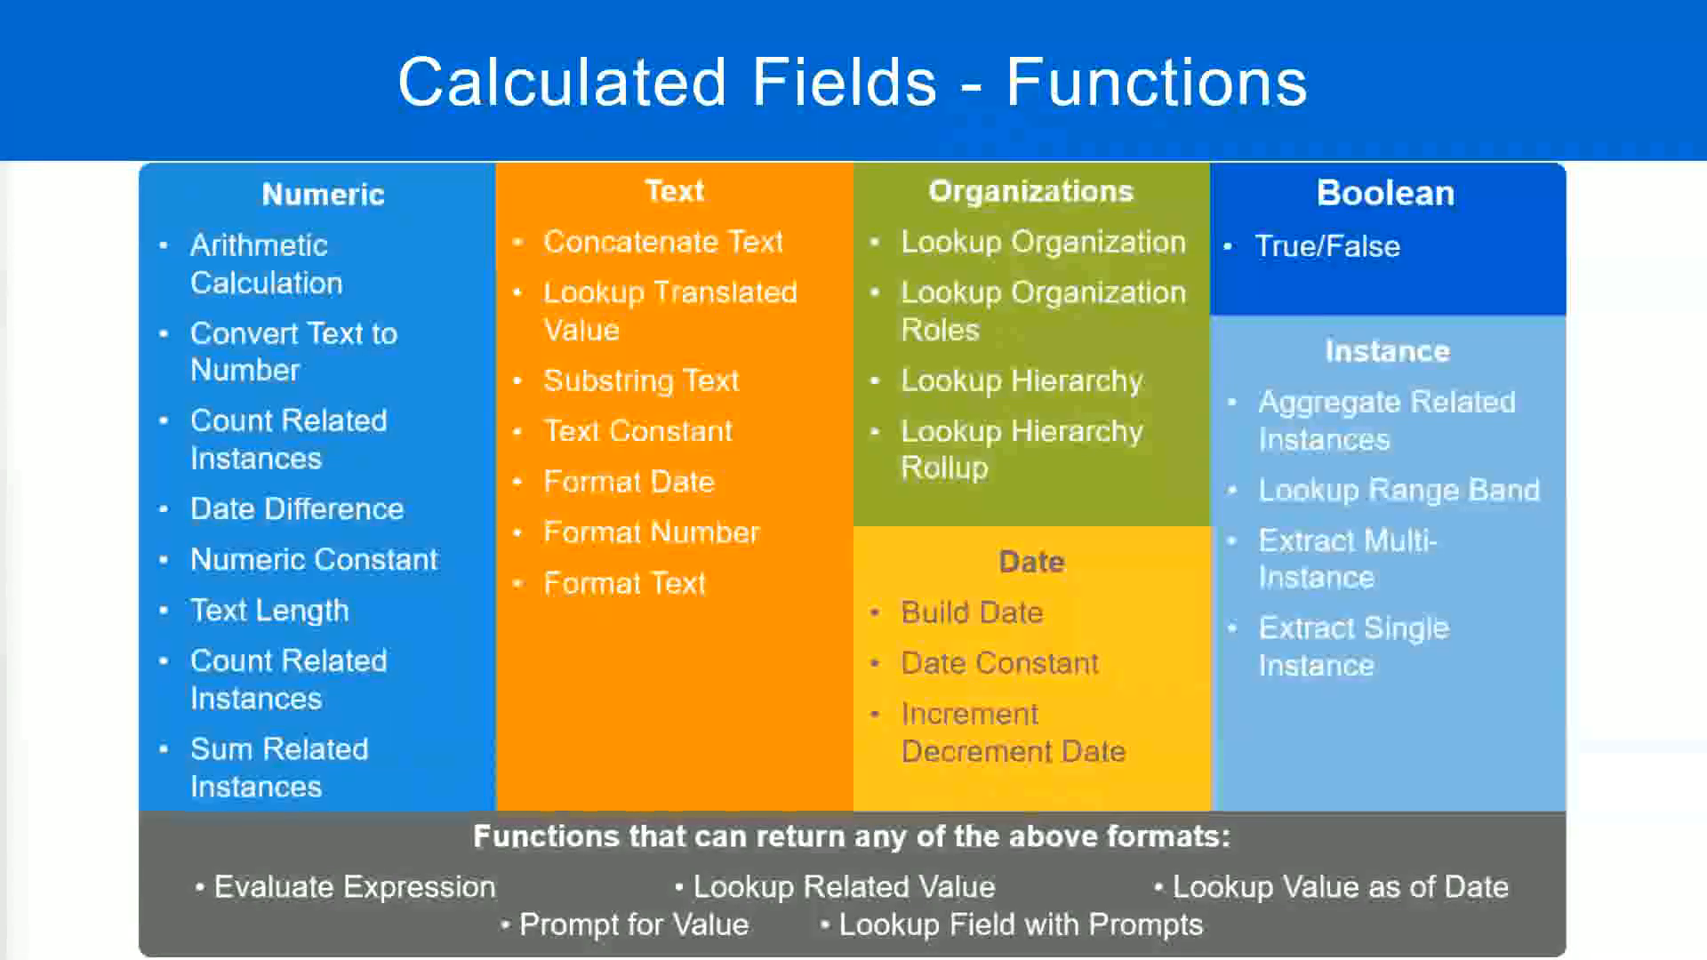
key("alt+Tab")
left_click(433, 313)
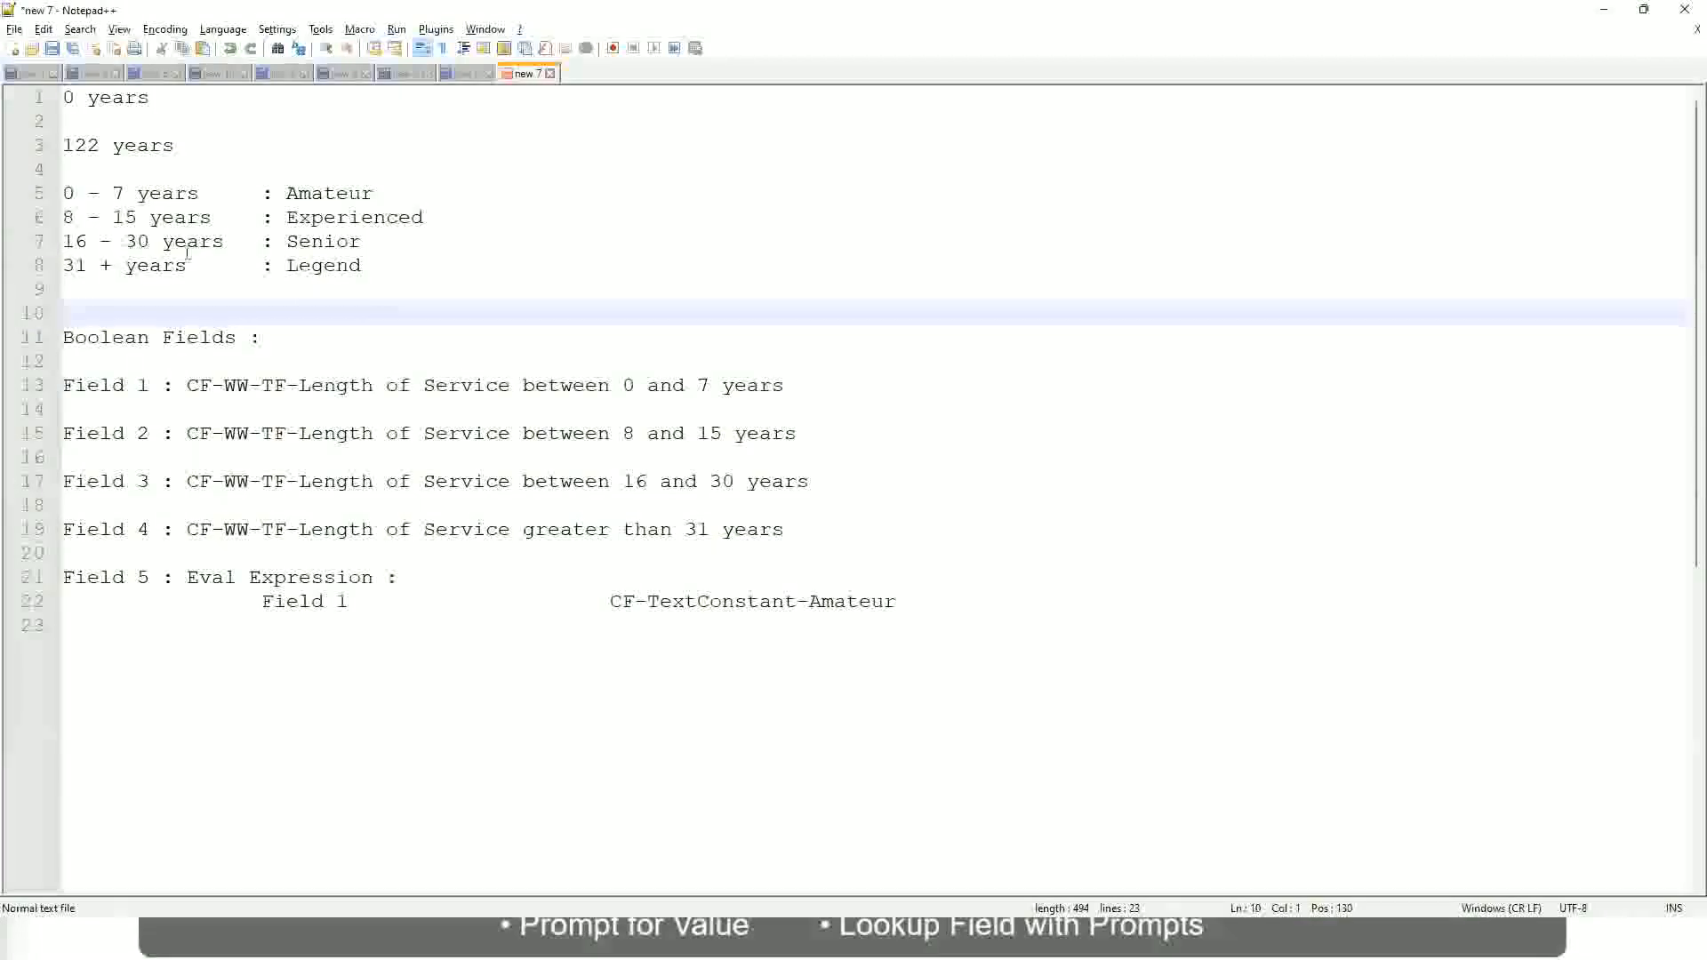
left_click(299, 240)
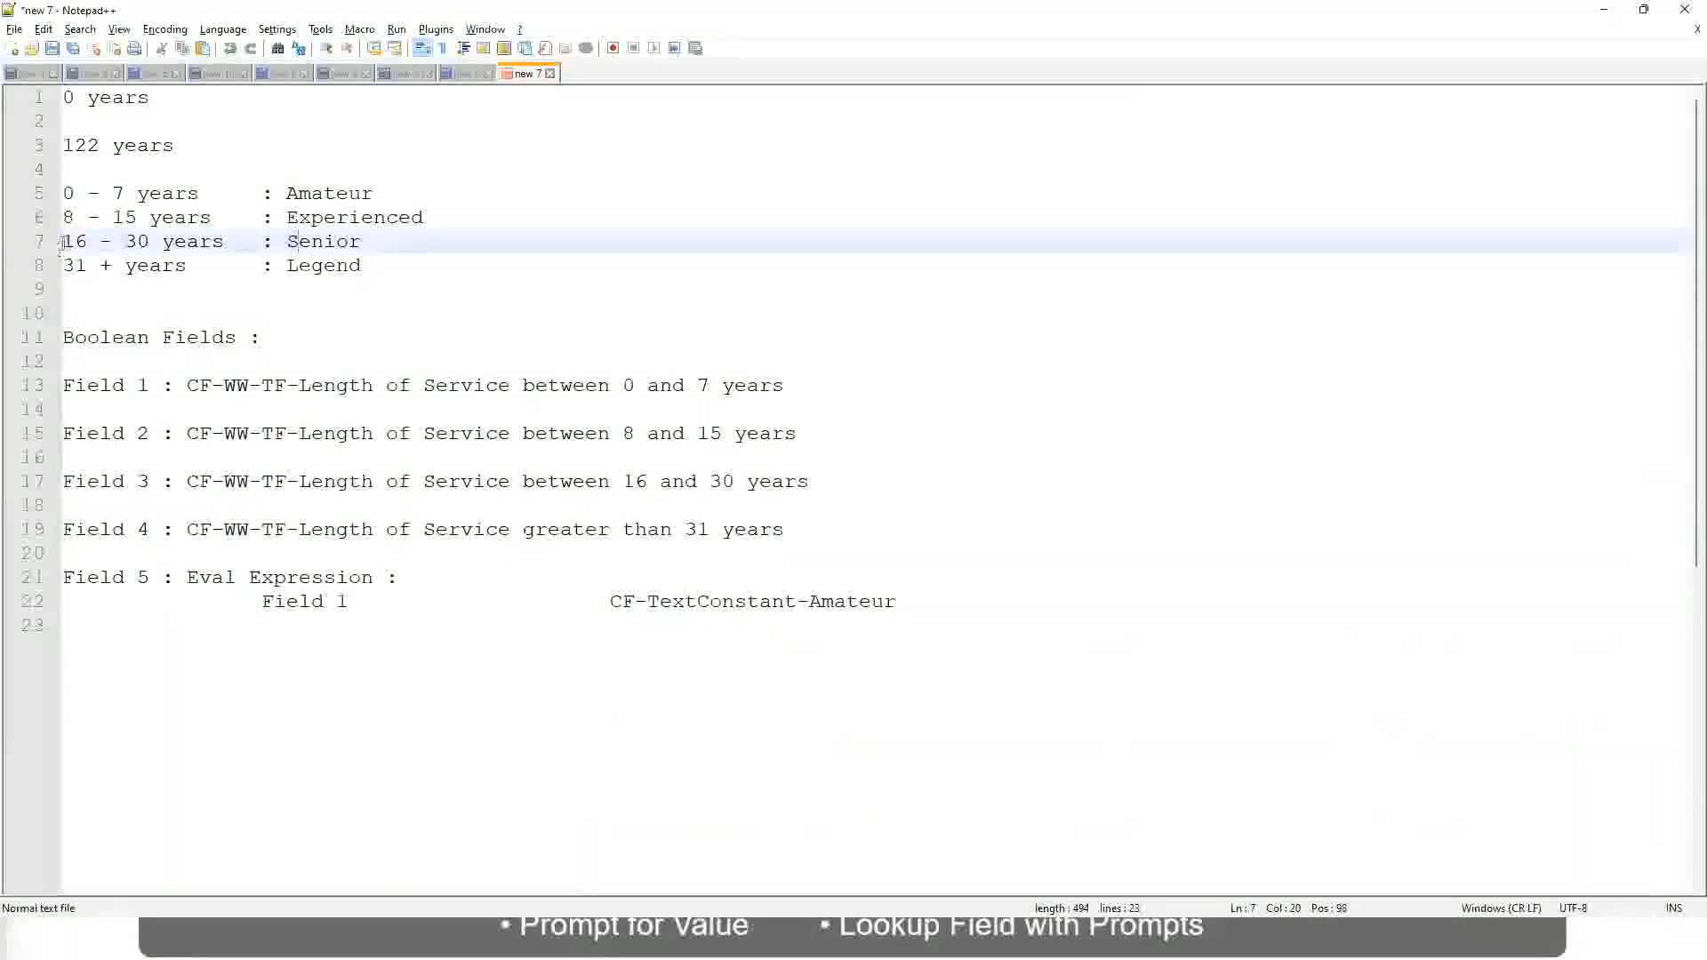
left_click_drag(61, 244, 166, 243)
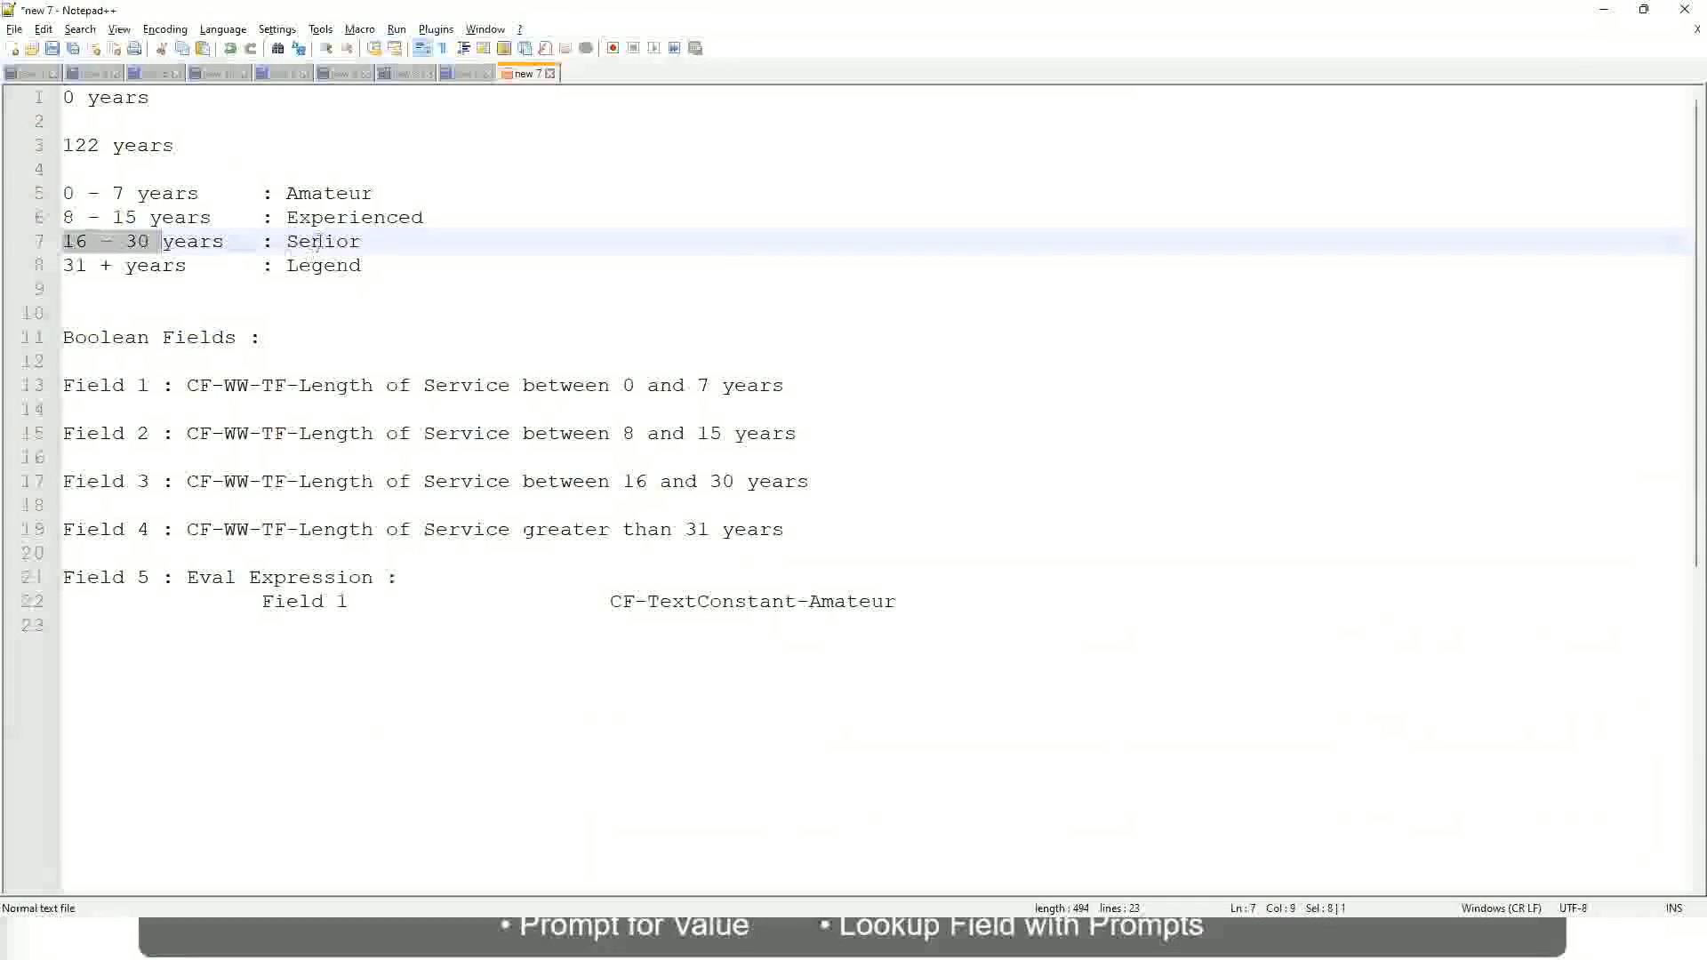
double_click(318, 242)
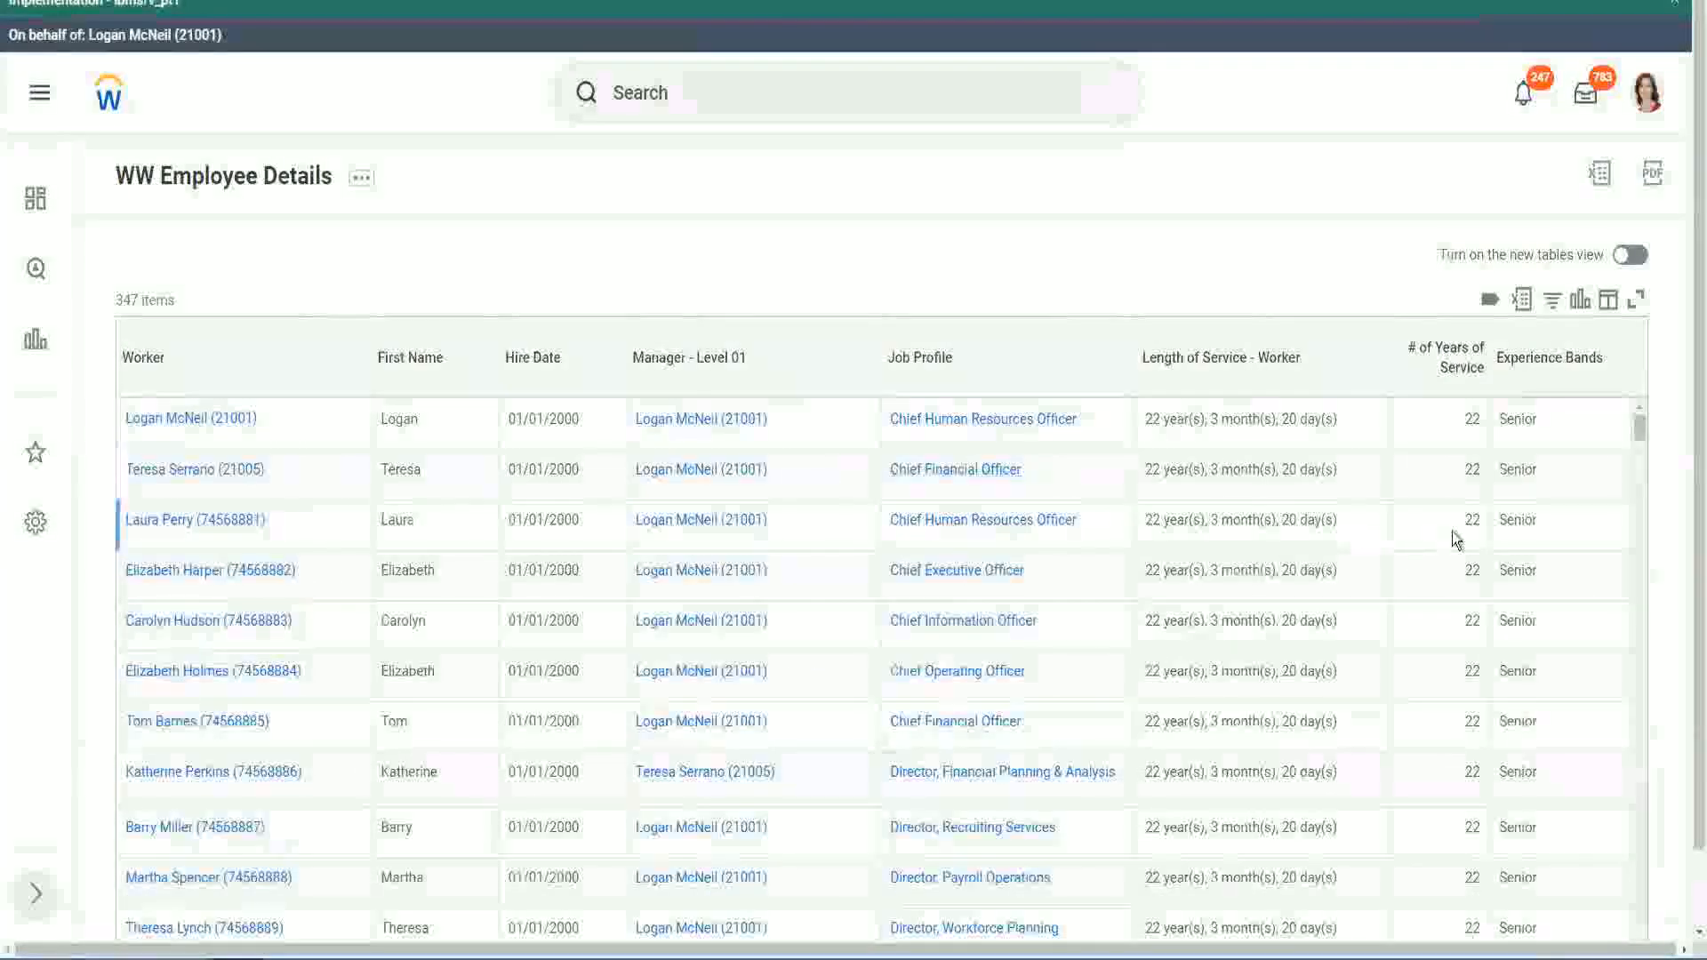
Look through the report rows, comparing # of Years of Service with Experience Bands
scroll(1454, 533, "down", 2)
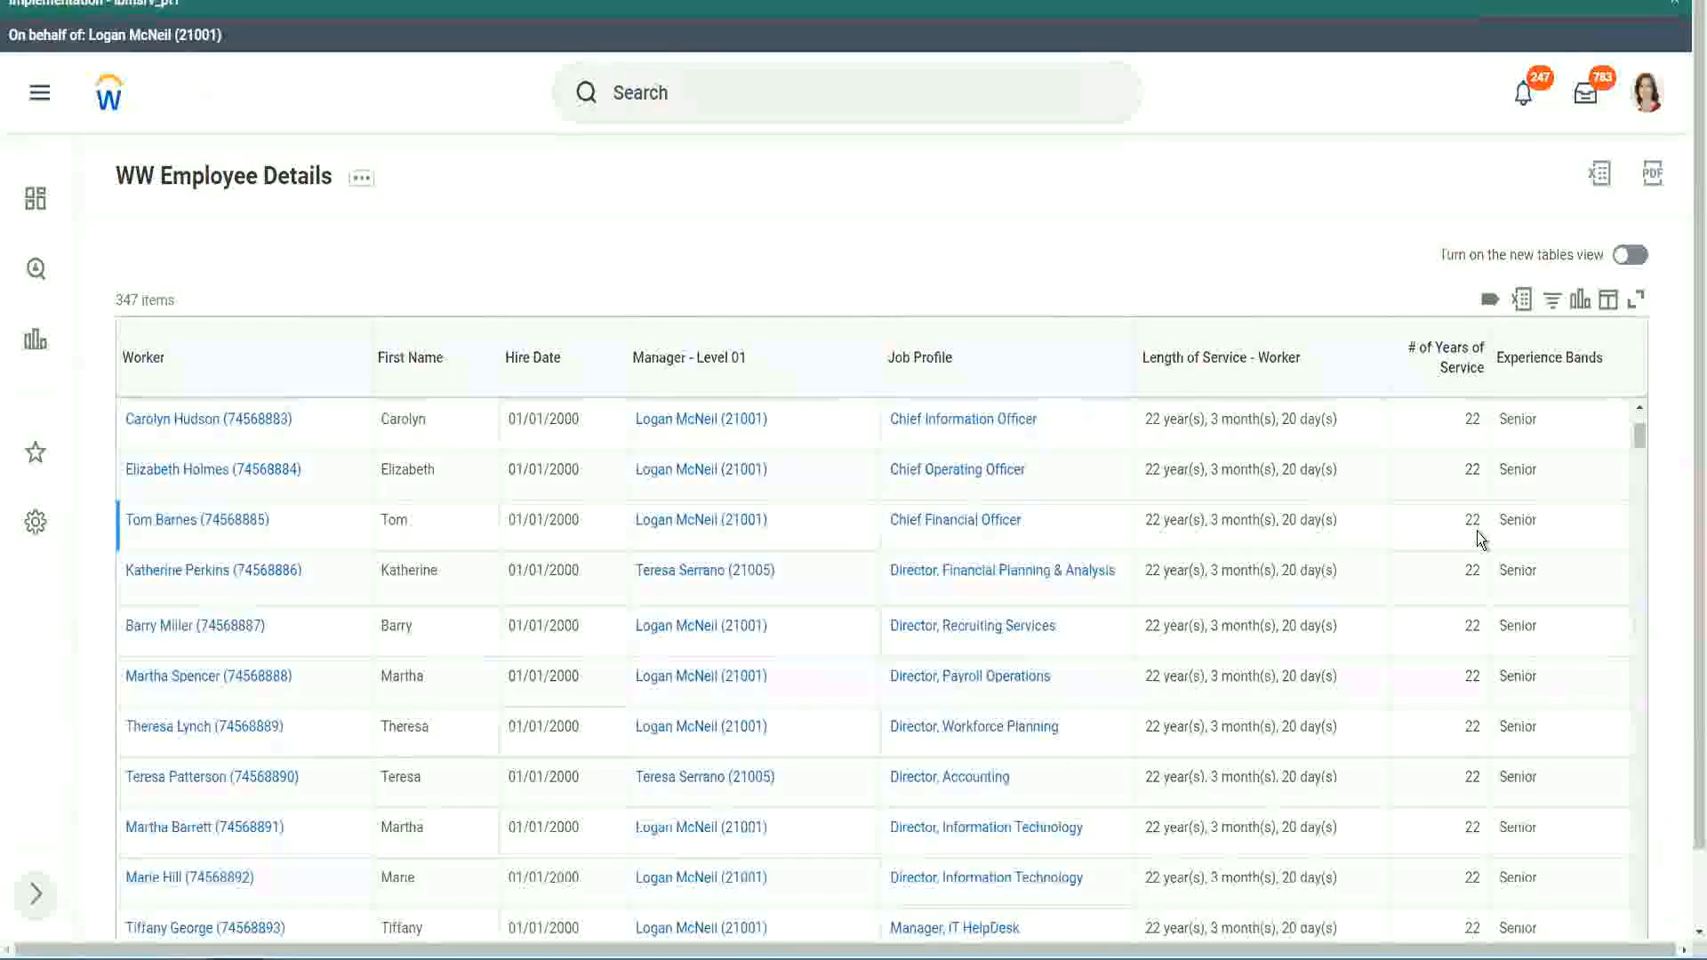
scroll(1480, 538, "down", 7)
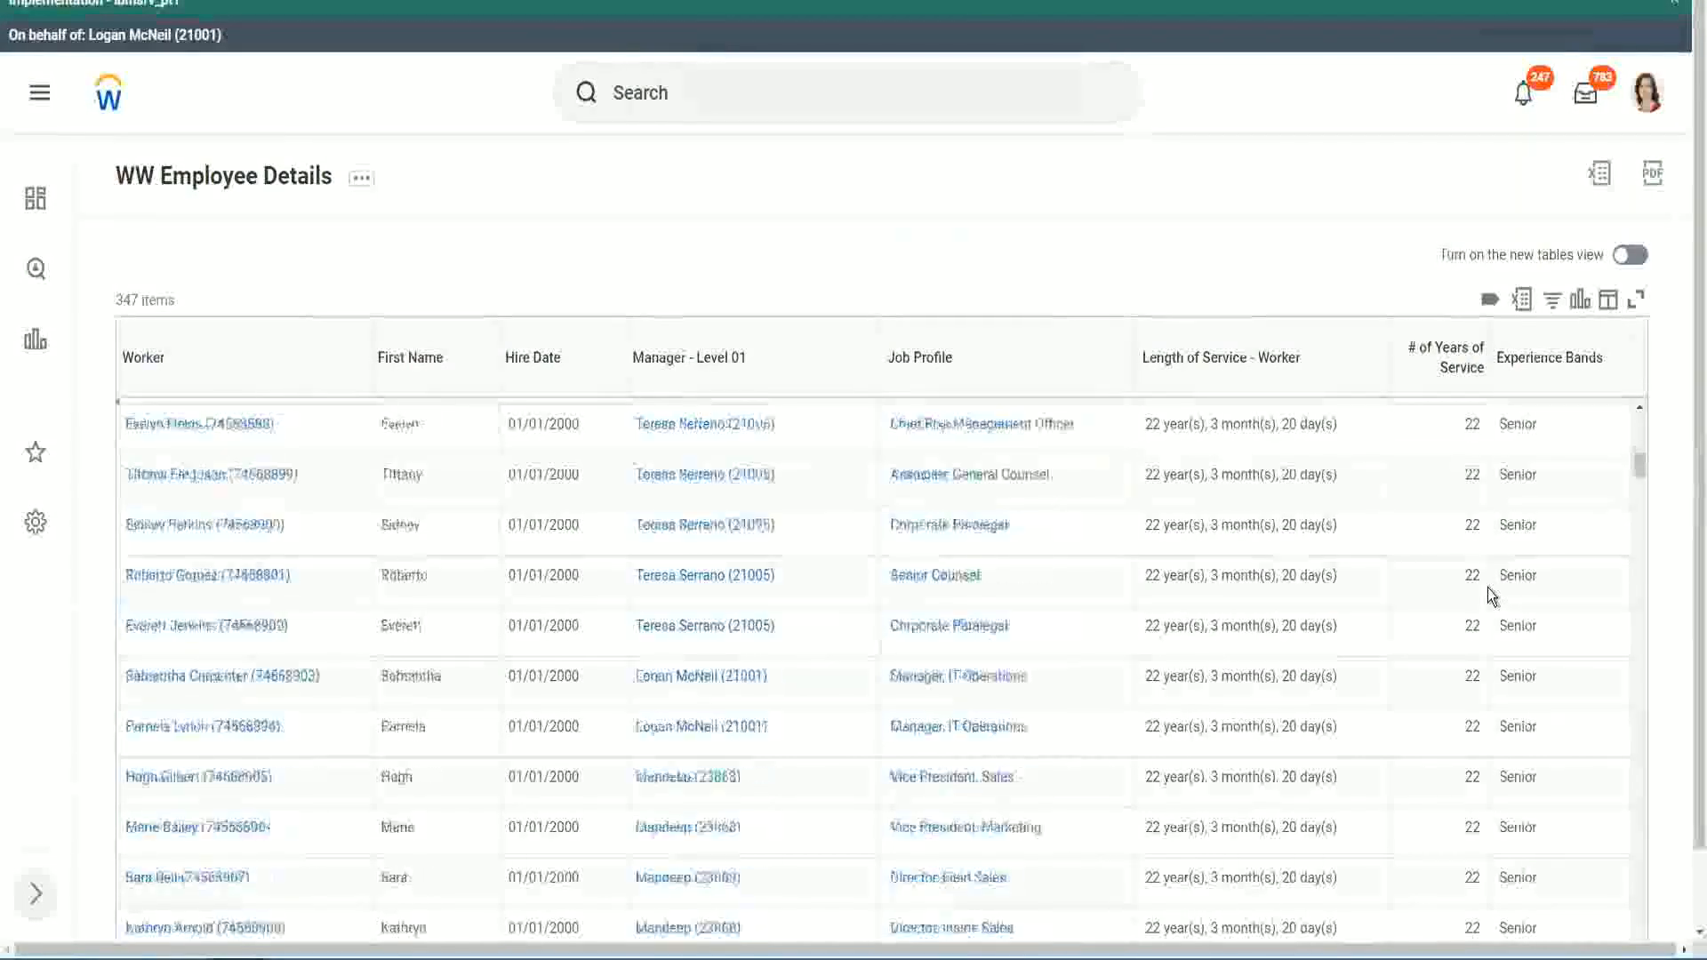
scroll(1486, 589, "down", 3)
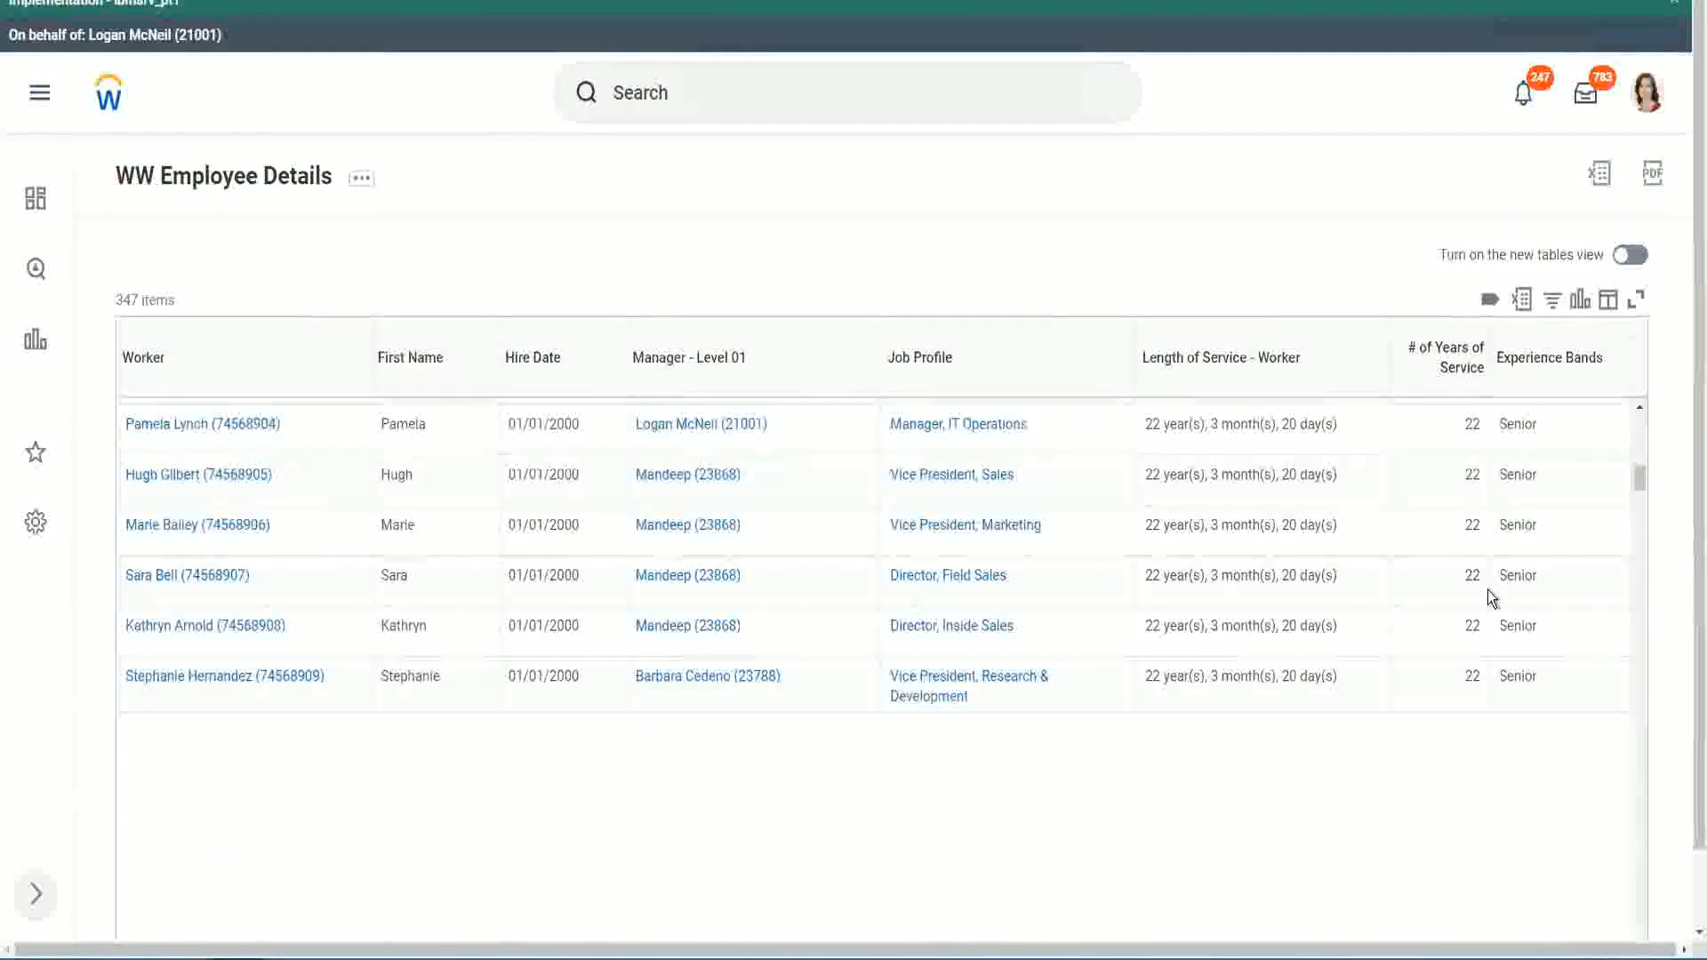
scroll(1512, 612, "down", 1)
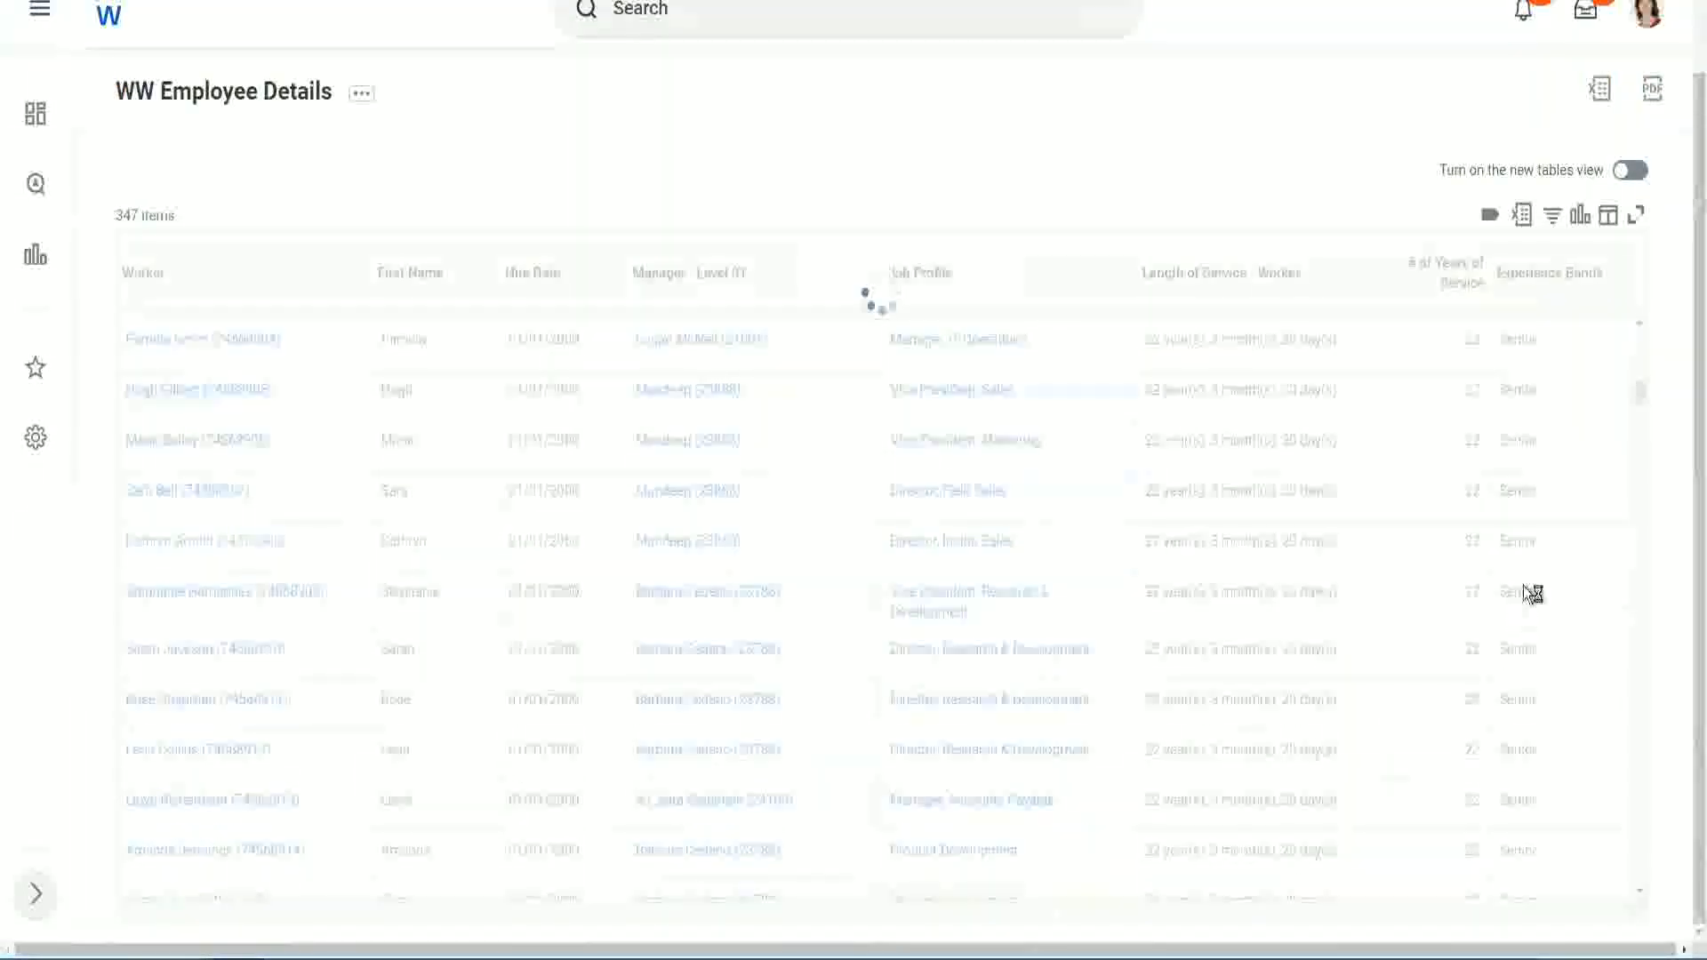
scroll(1582, 500, "down", 6)
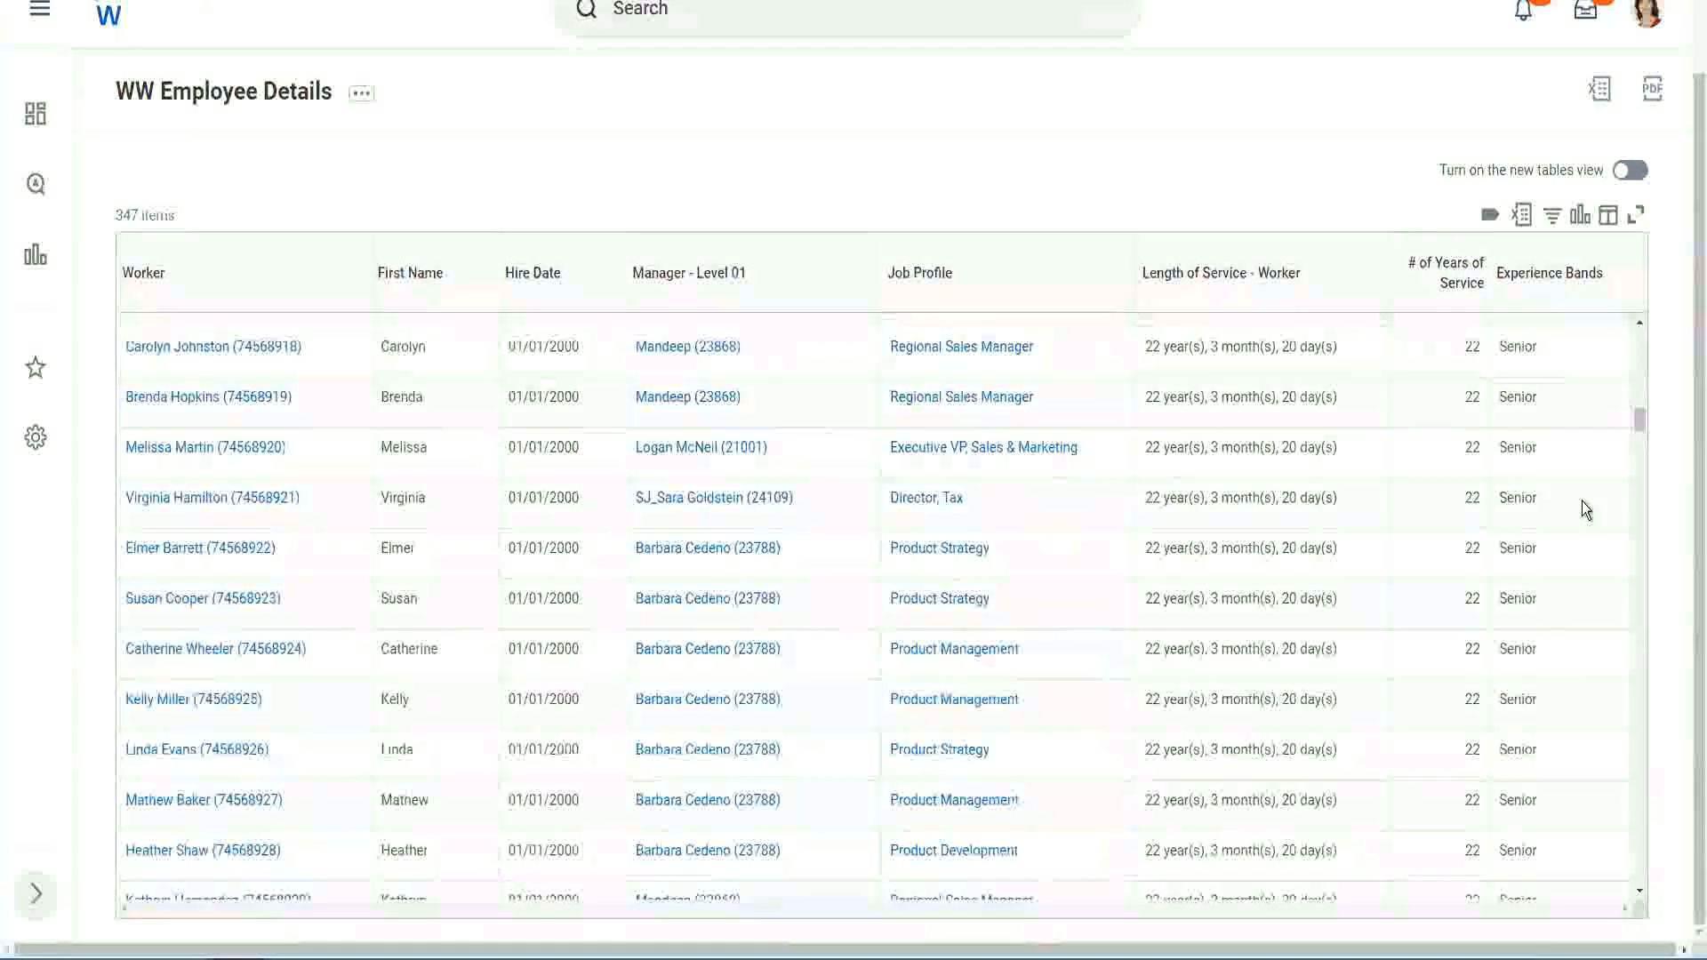
scroll(1582, 500, "down", 8)
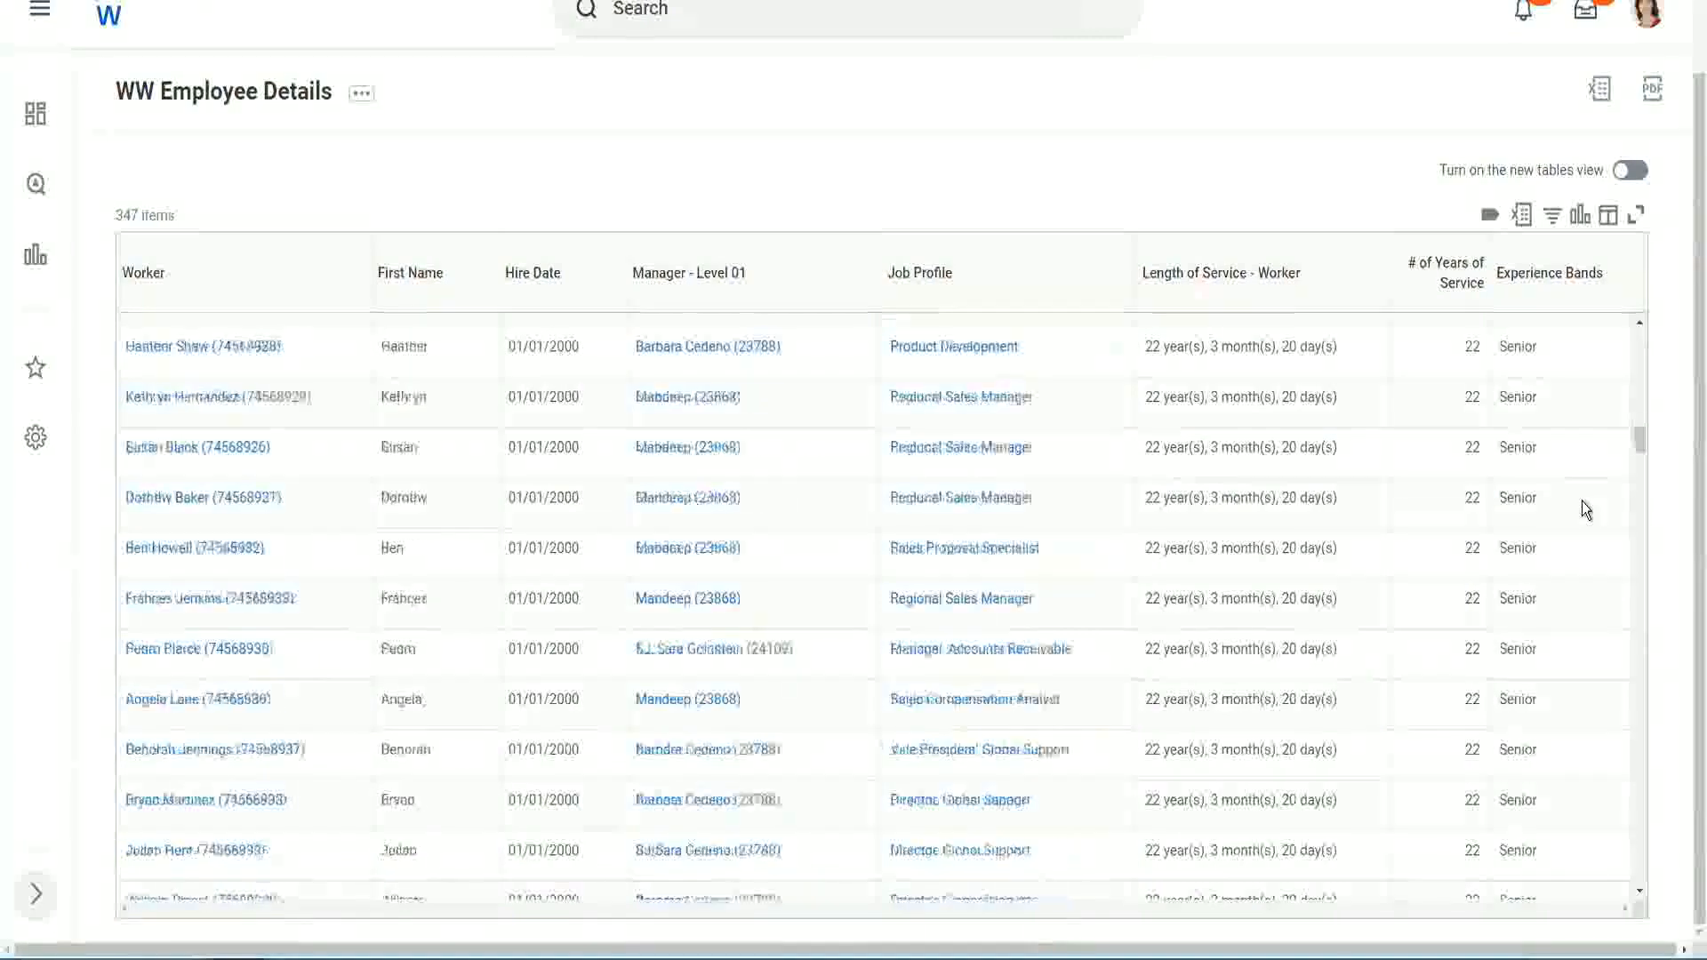
Filter the Experience Bands column for values containing Amateur
left_click(1561, 293)
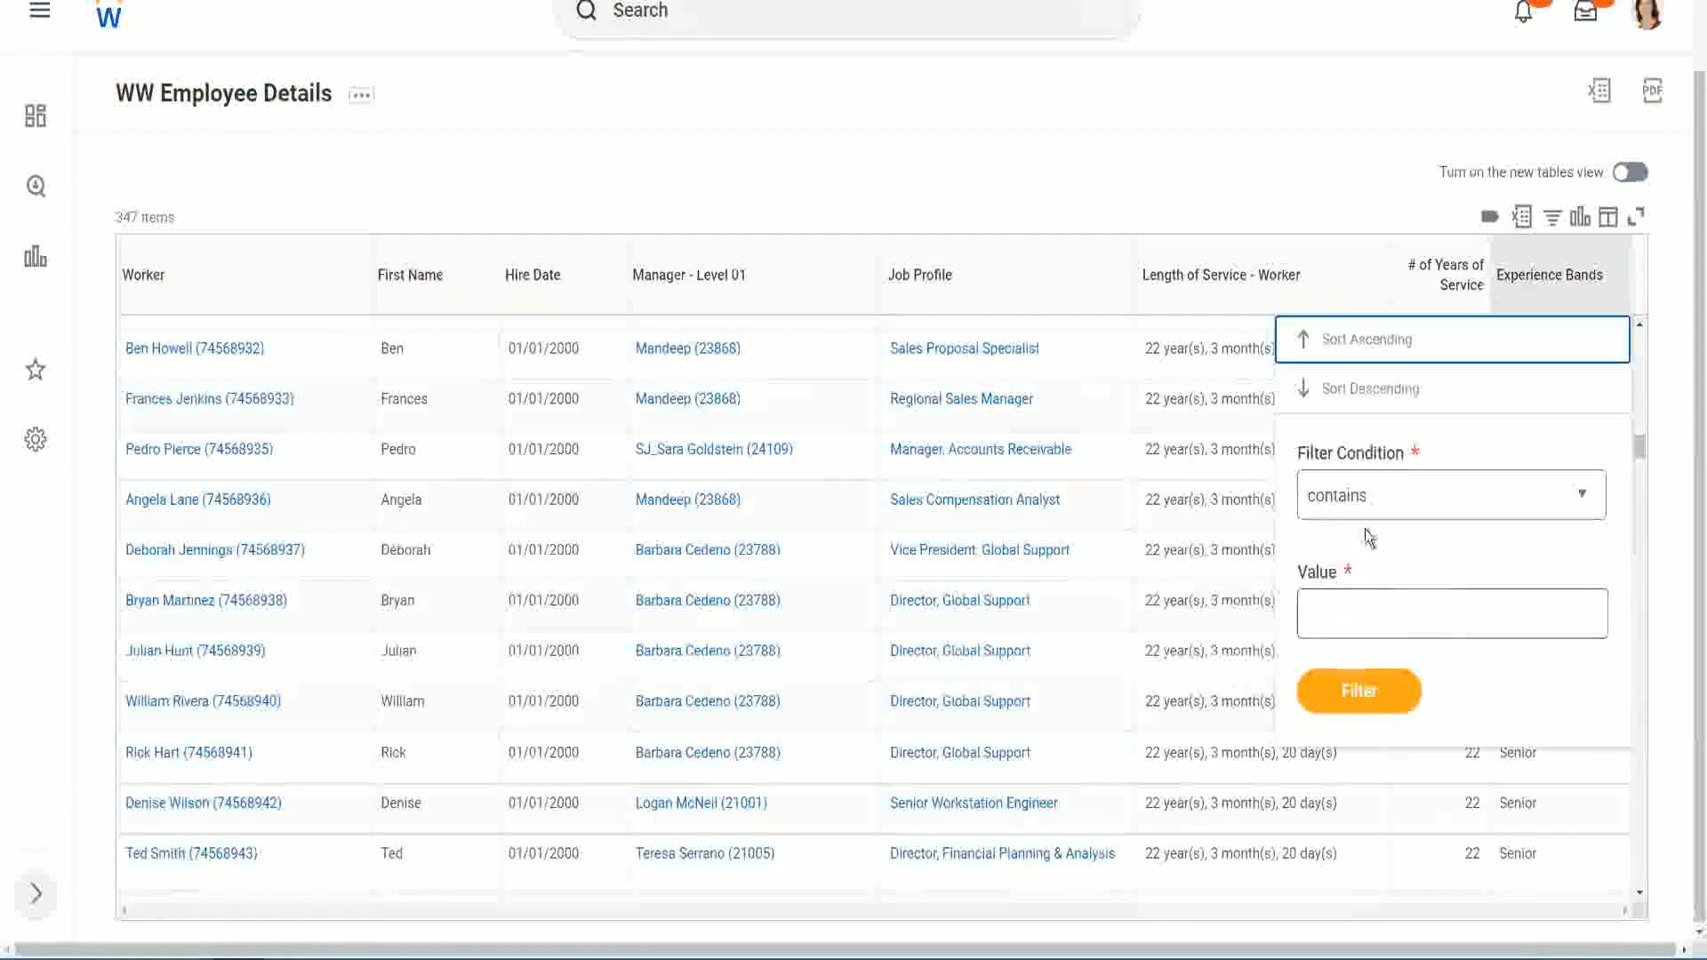
left_click(1353, 597)
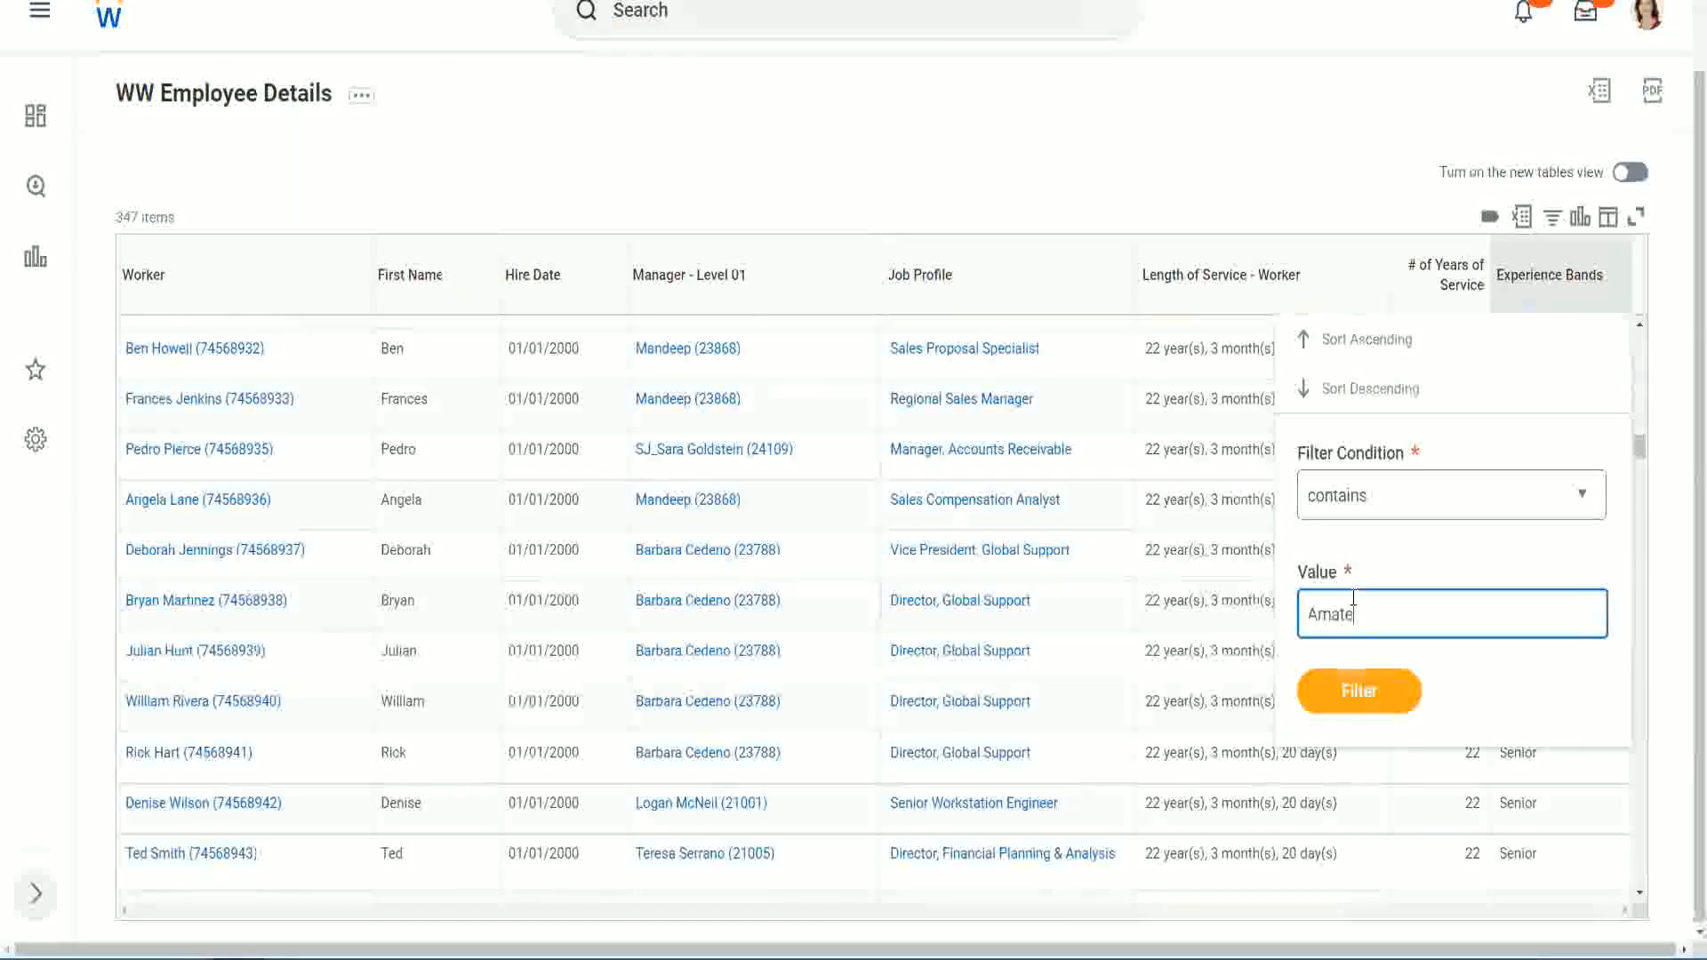
type("Amateur")
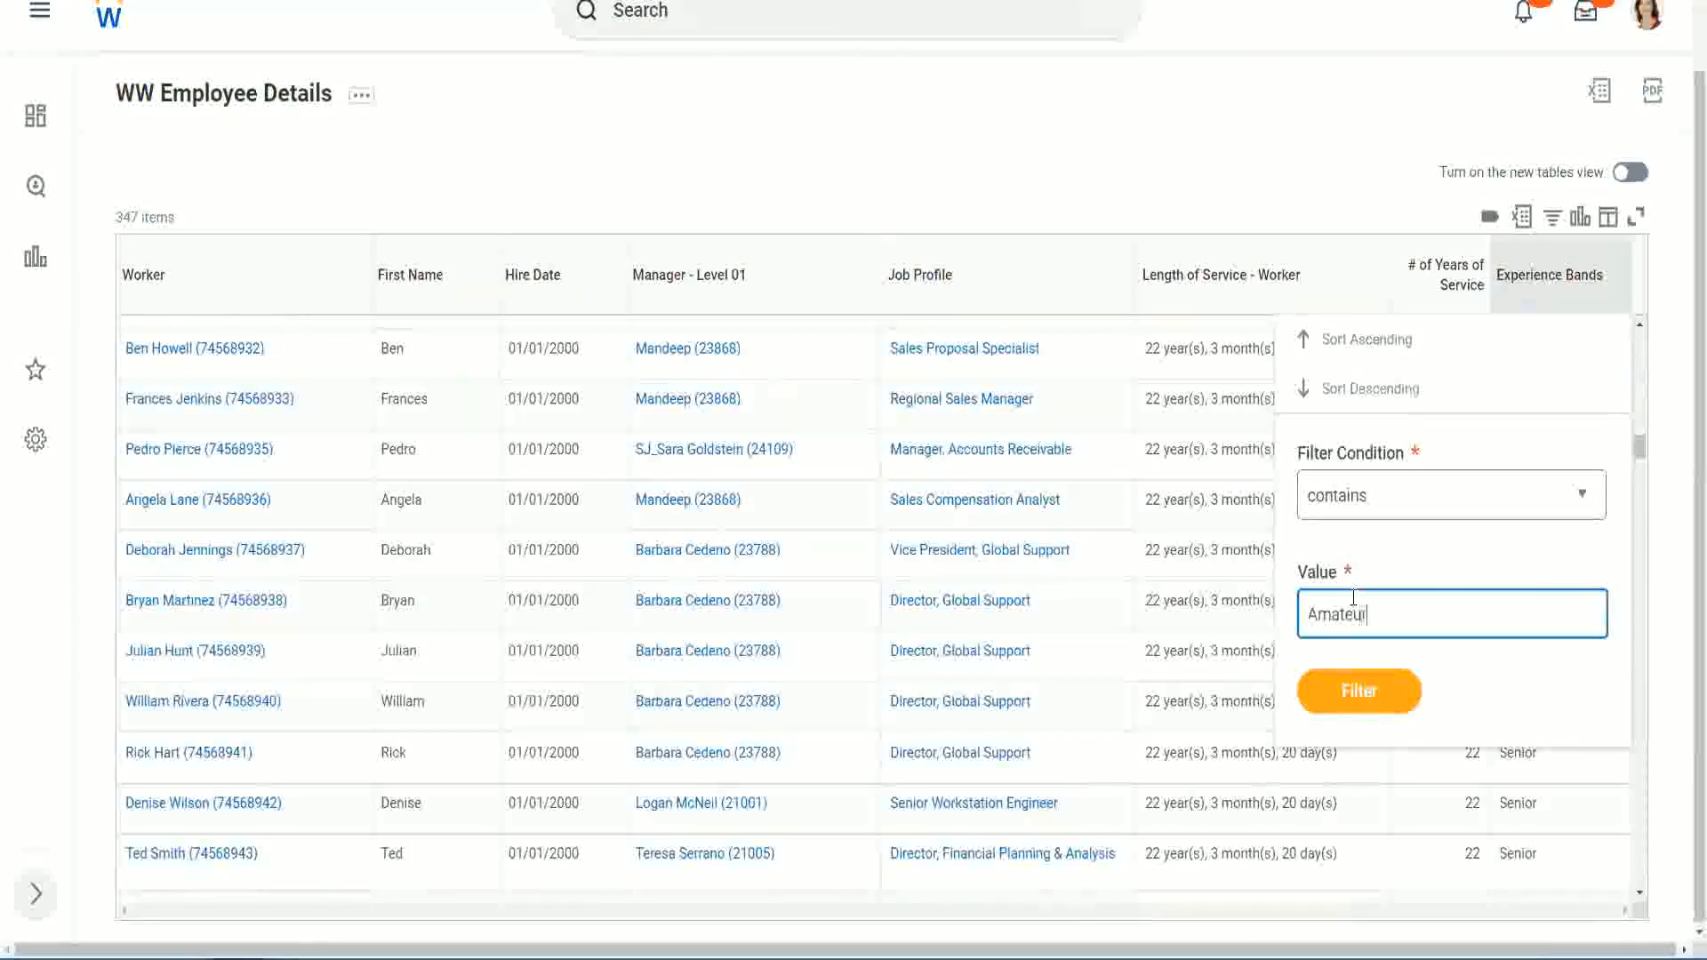
left_click(1348, 703)
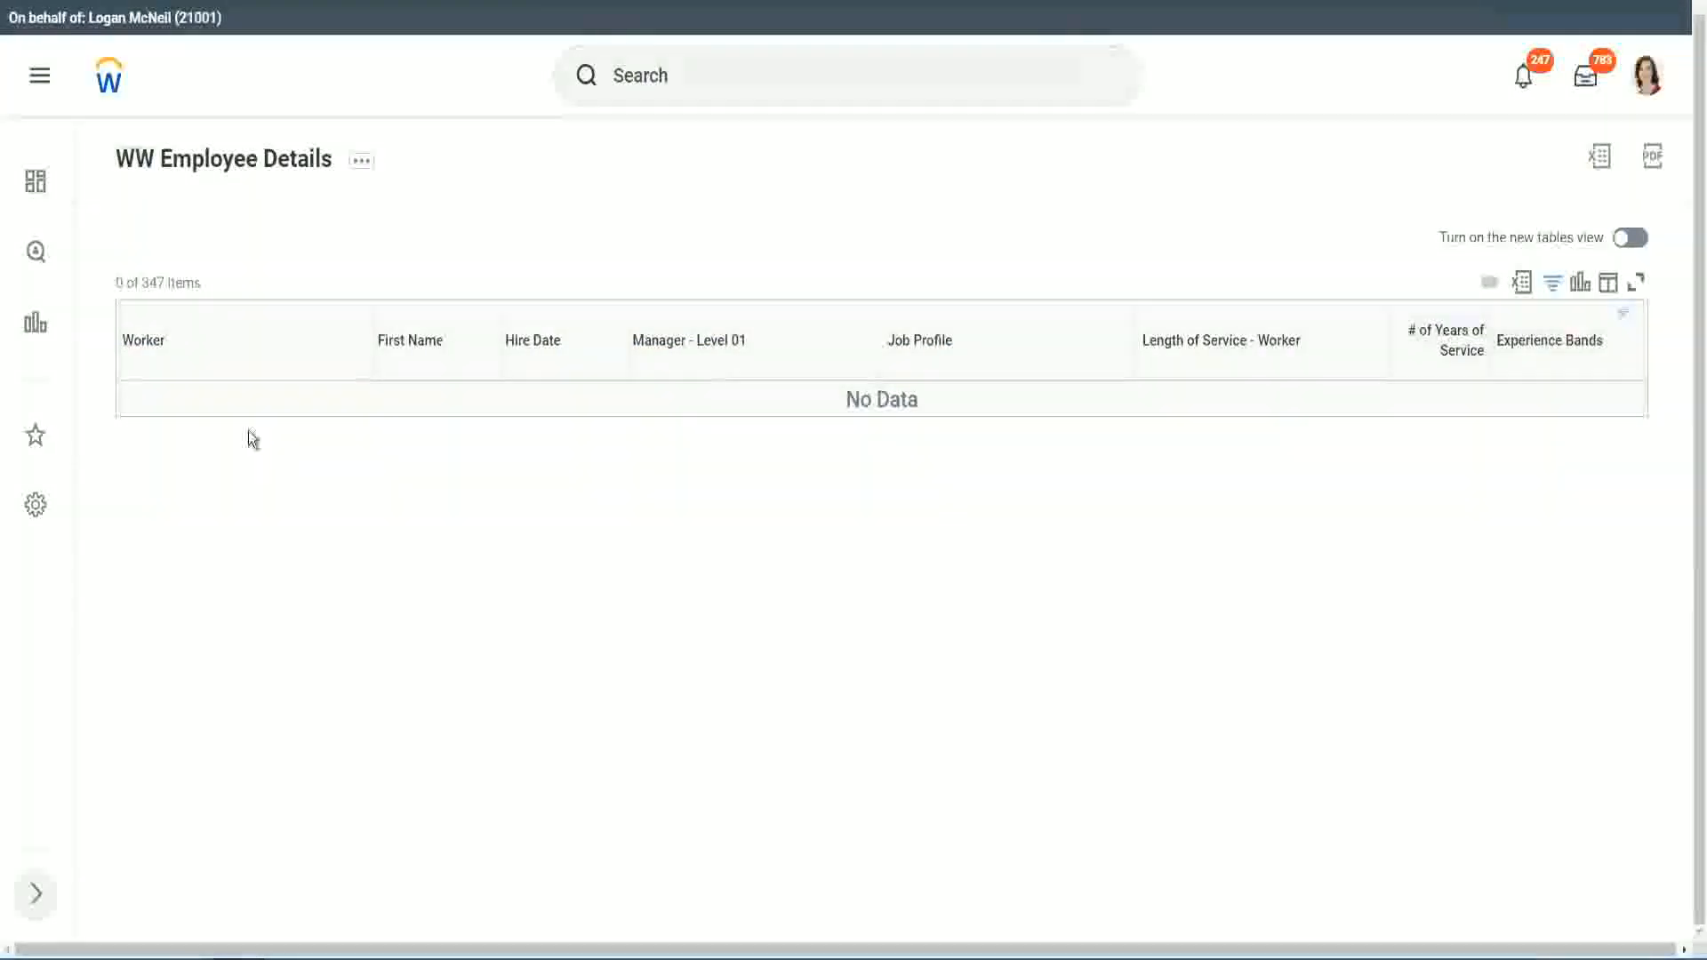
Change the Experience Bands column filter value to Legend and apply it
left_click(1547, 345)
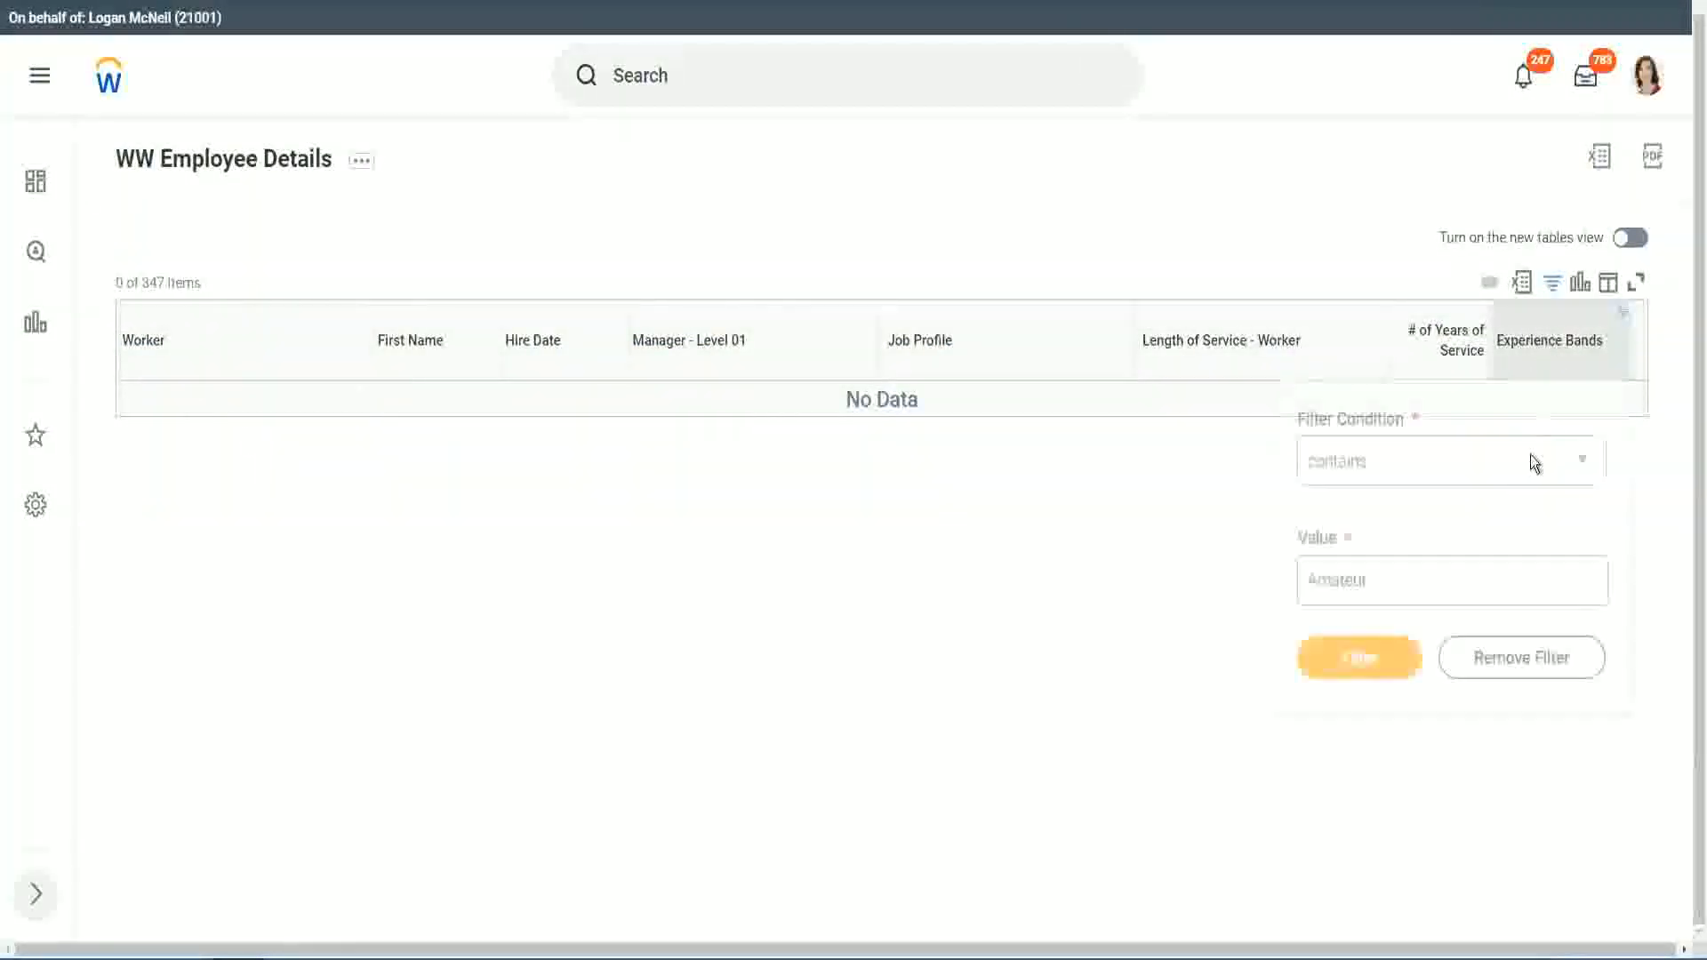
left_click(1380, 573)
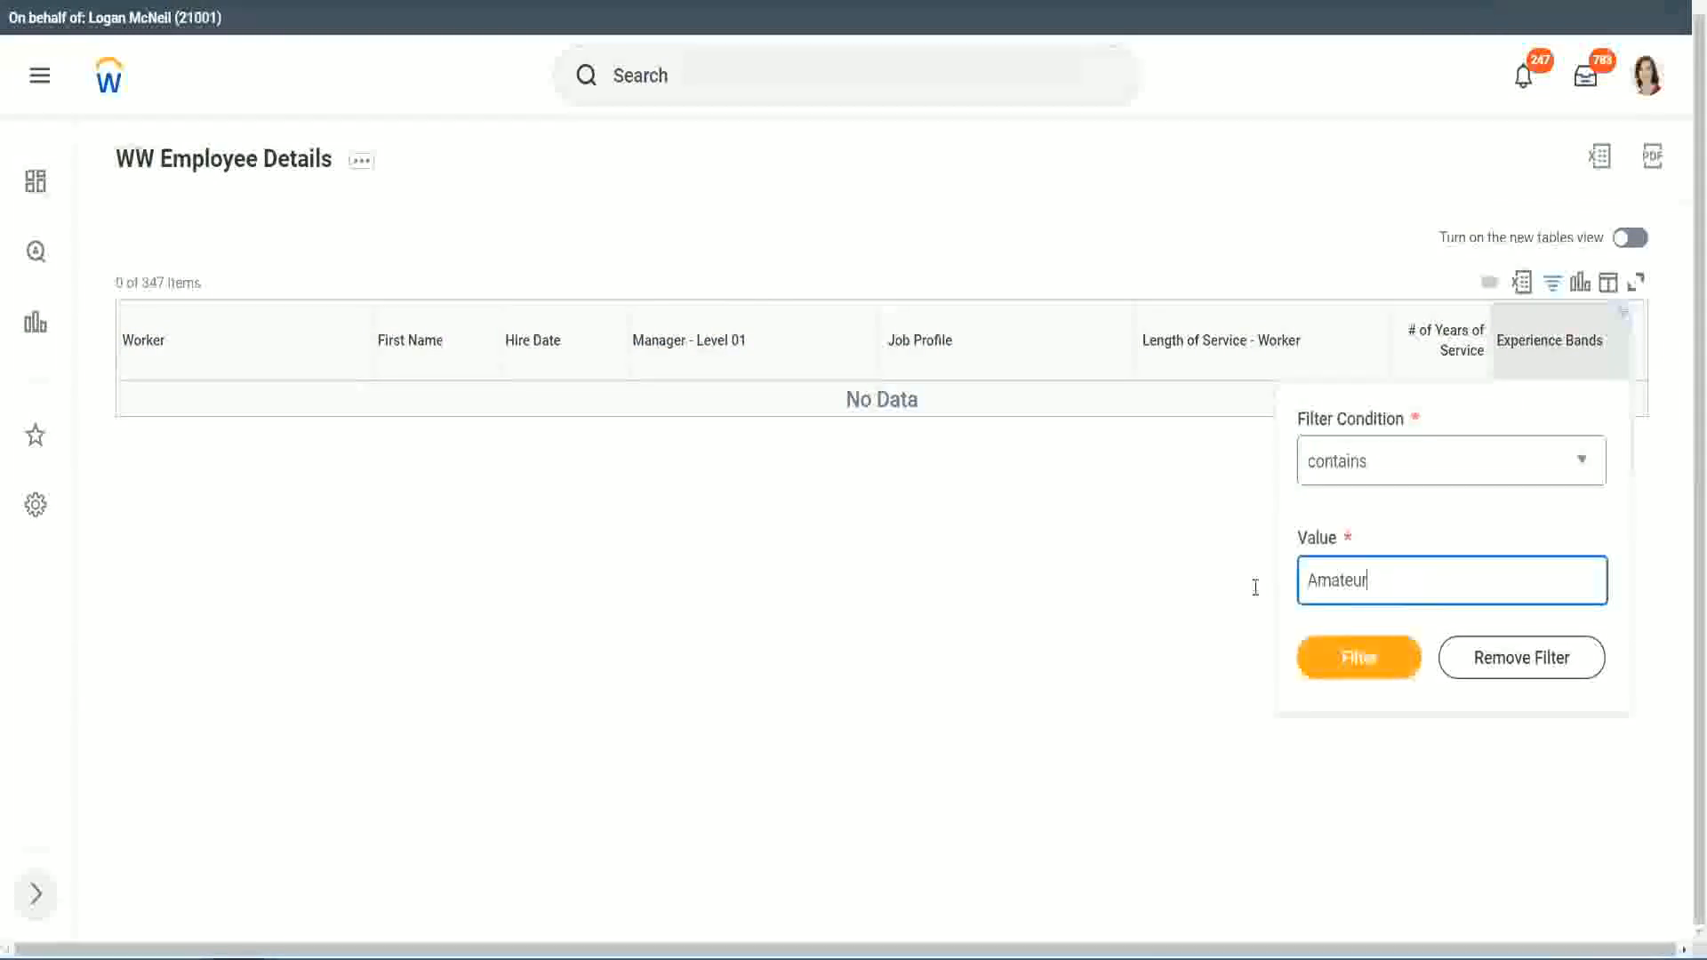
left_click_drag(1256, 587, 1219, 583)
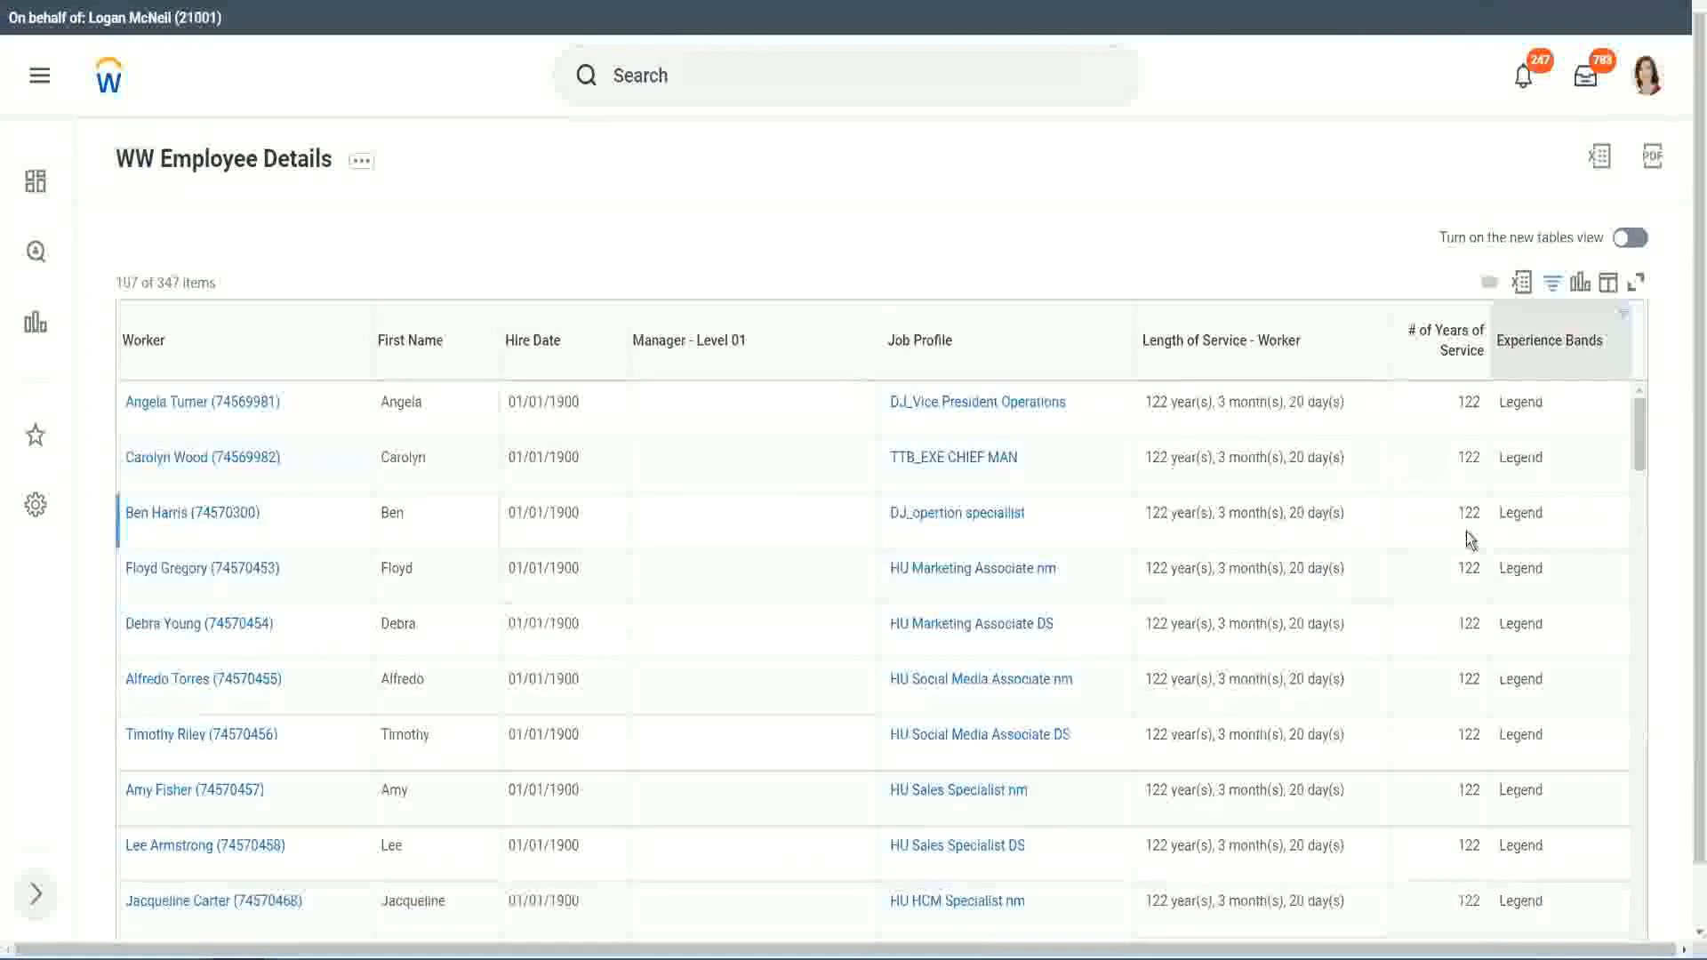
Examine the hire dates and years of service of the Legend rows down to the end of the list
scroll(1465, 532, "down", 10)
scroll(1465, 532, "down", 5)
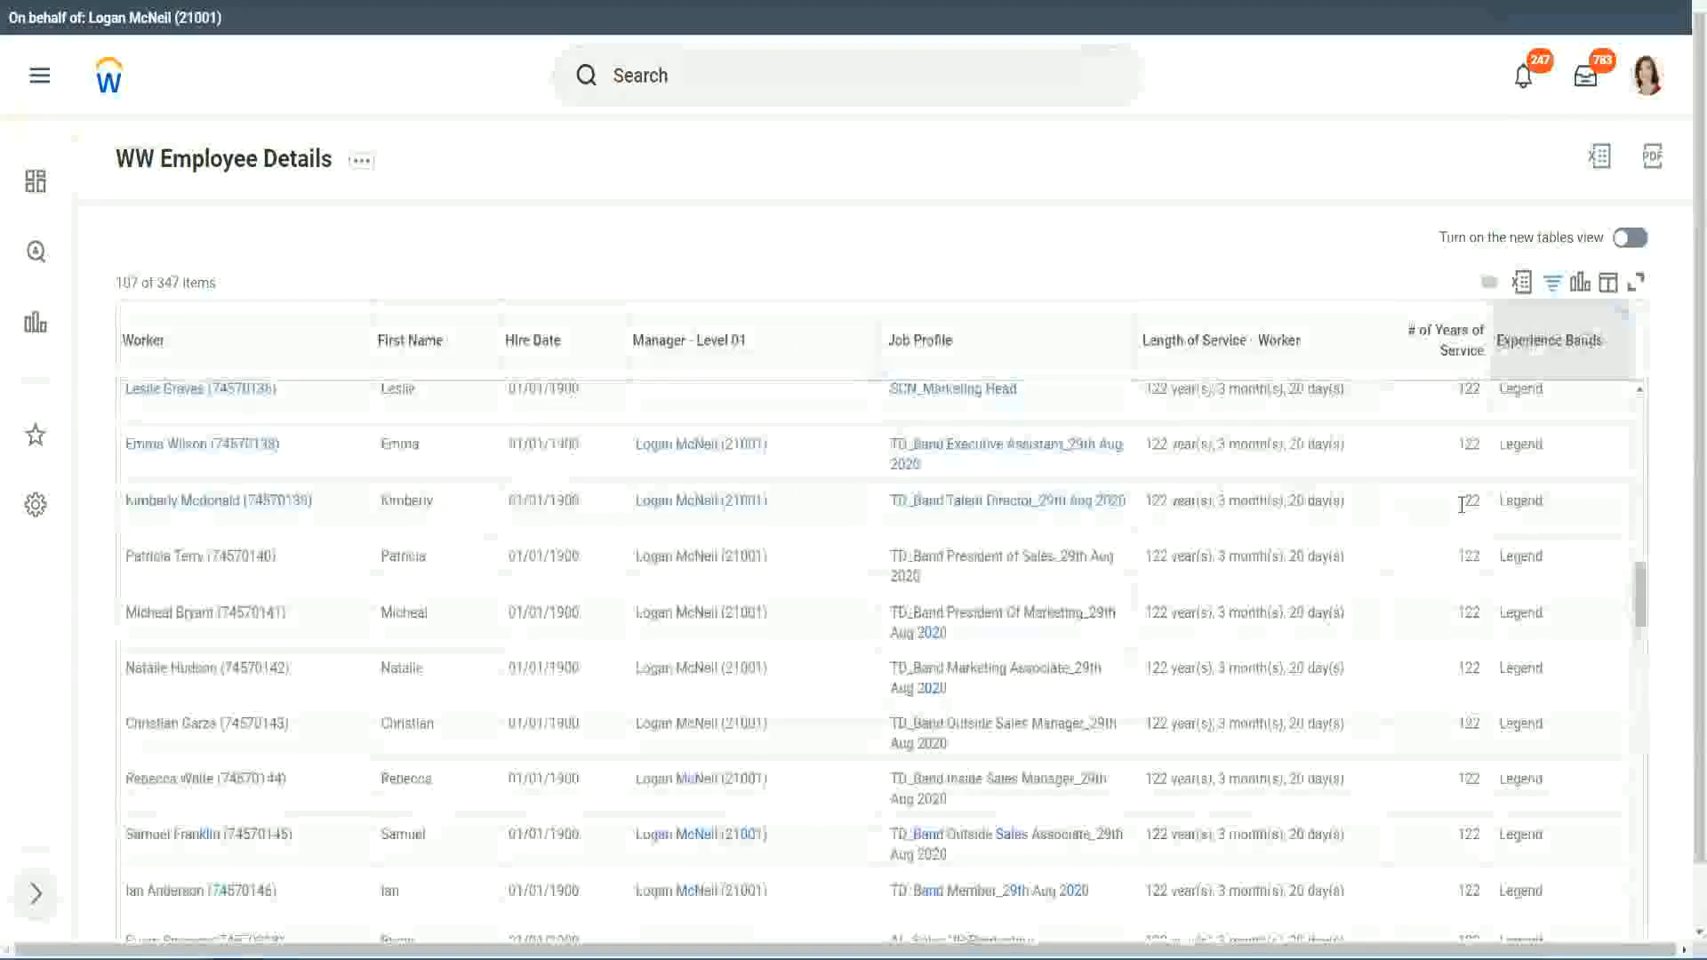
scroll(1461, 504, "down", 15)
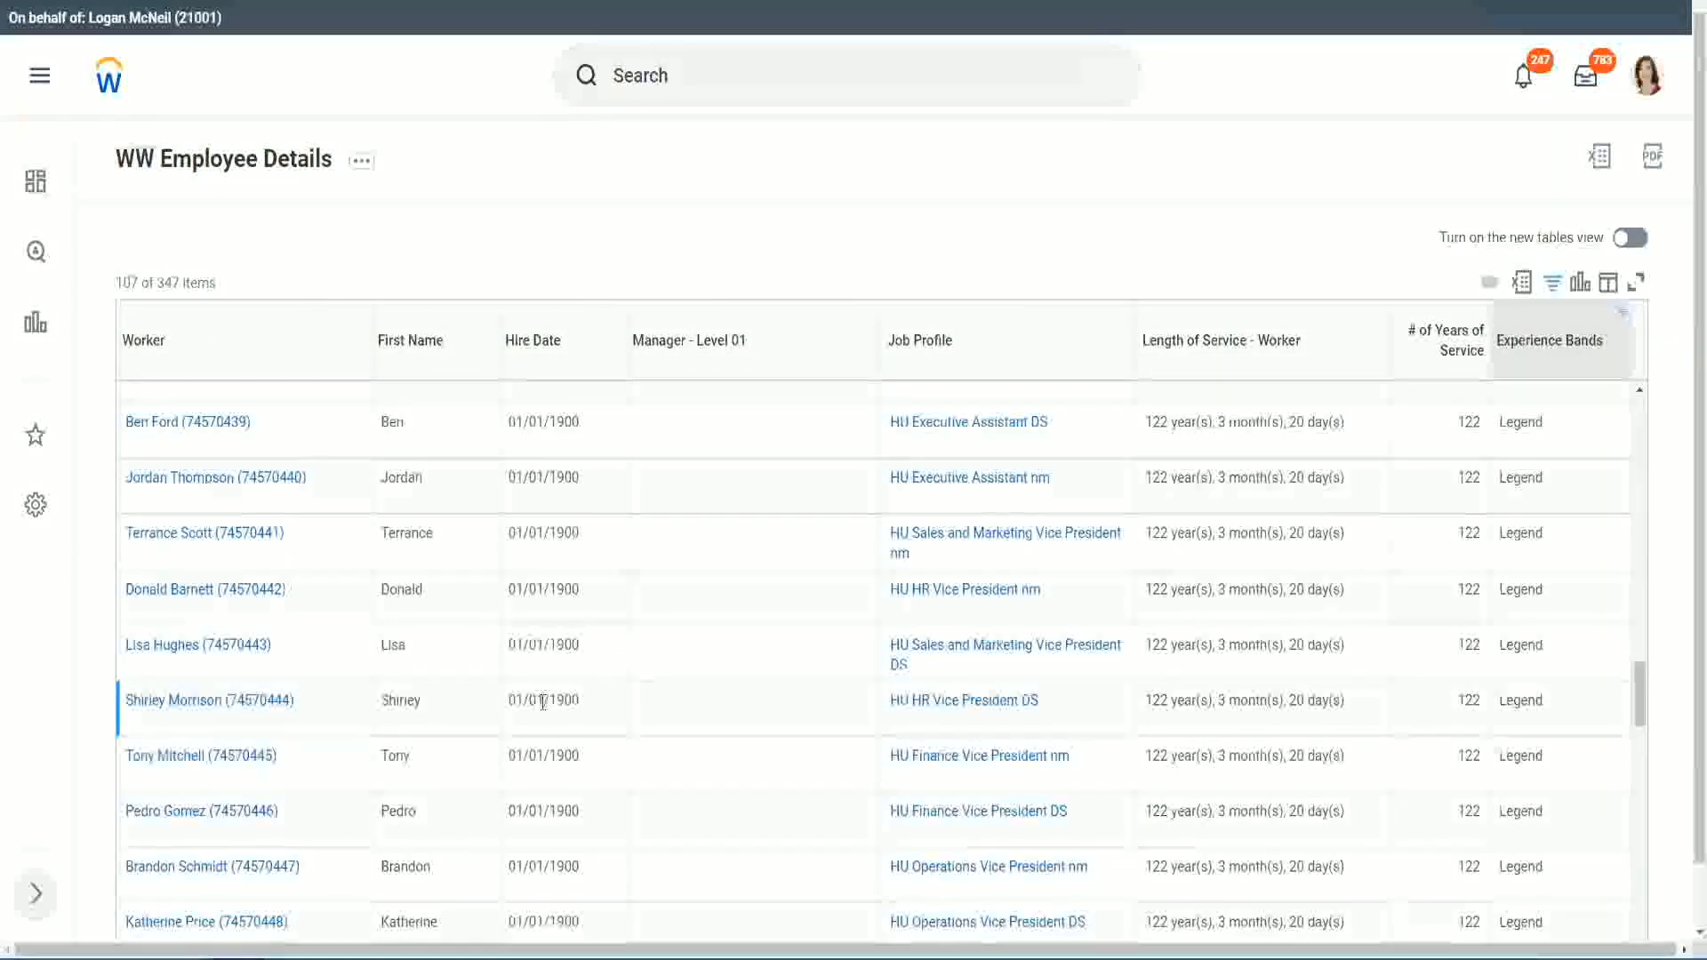
double_click(553, 698)
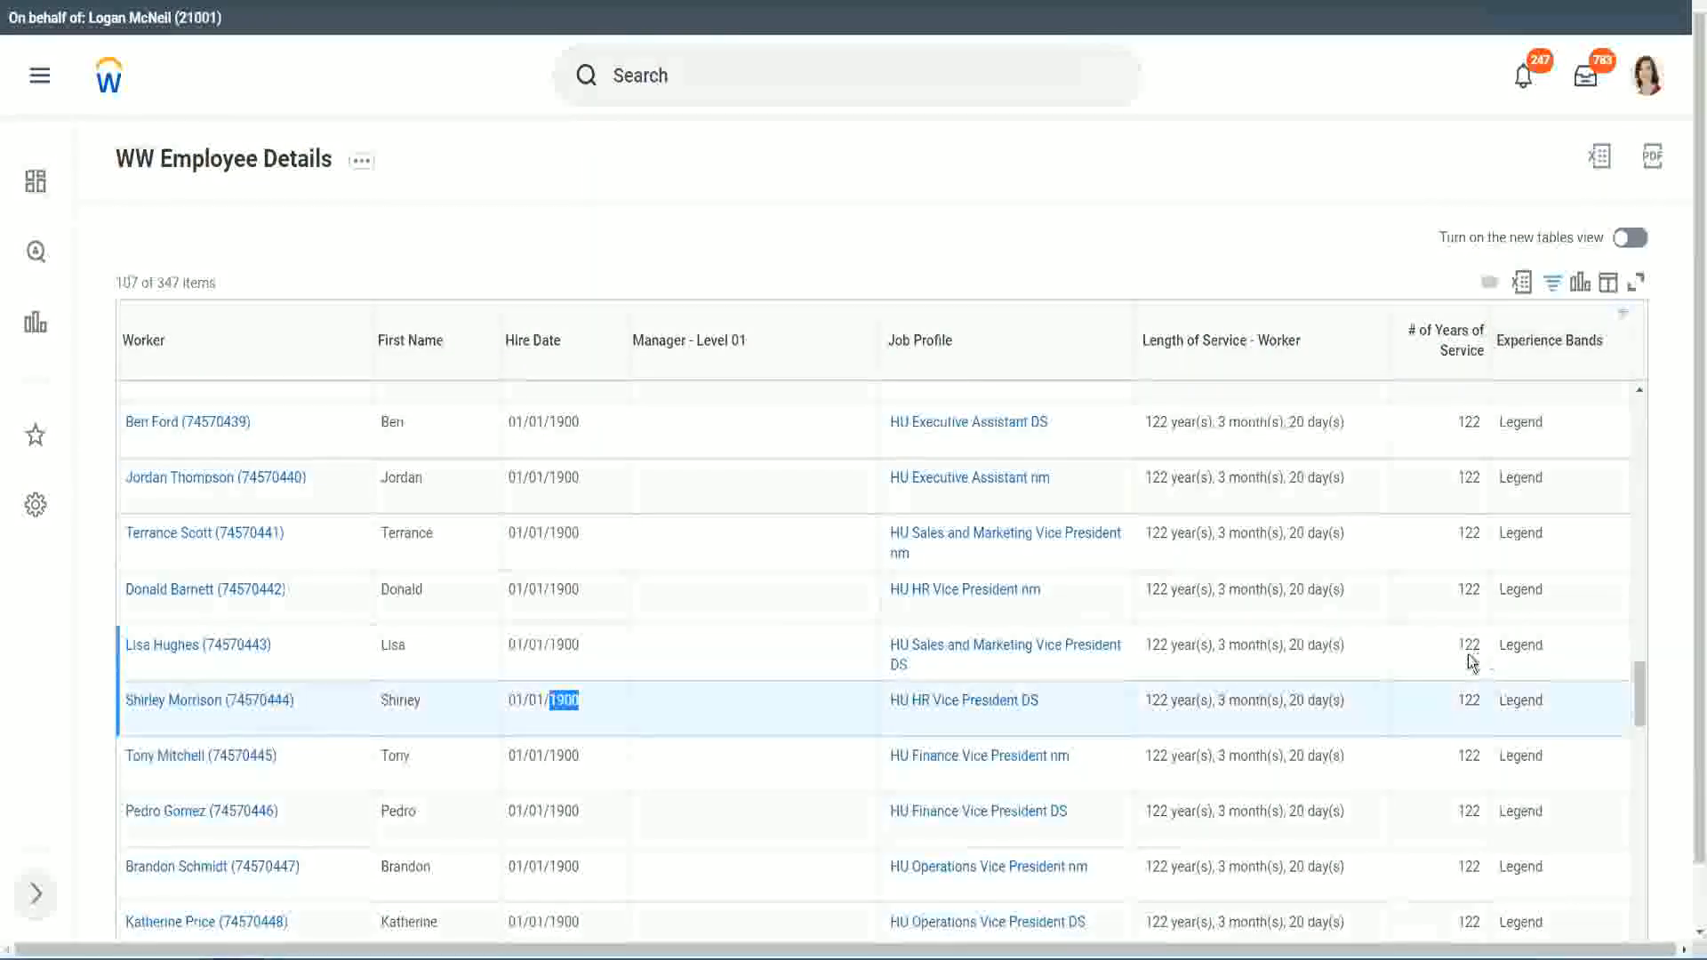
scroll(1458, 663, "down", 1)
scroll(1448, 659, "down", 3)
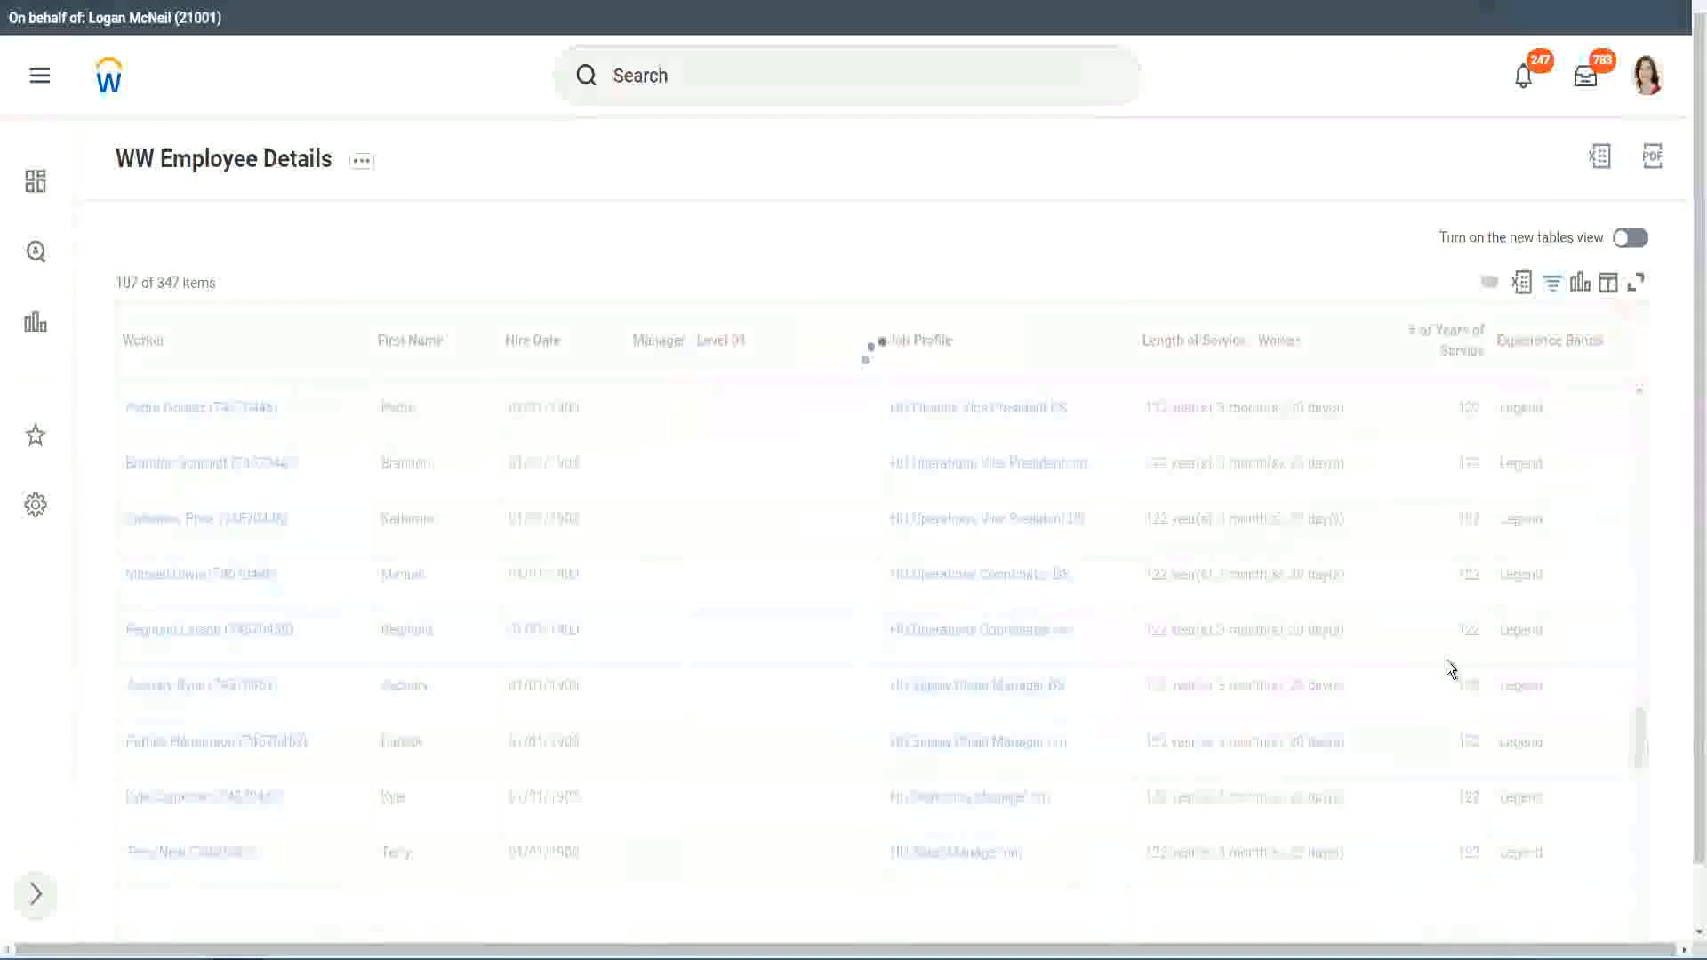
scroll(1448, 660, "down", 3)
scroll(1448, 660, "down", 10)
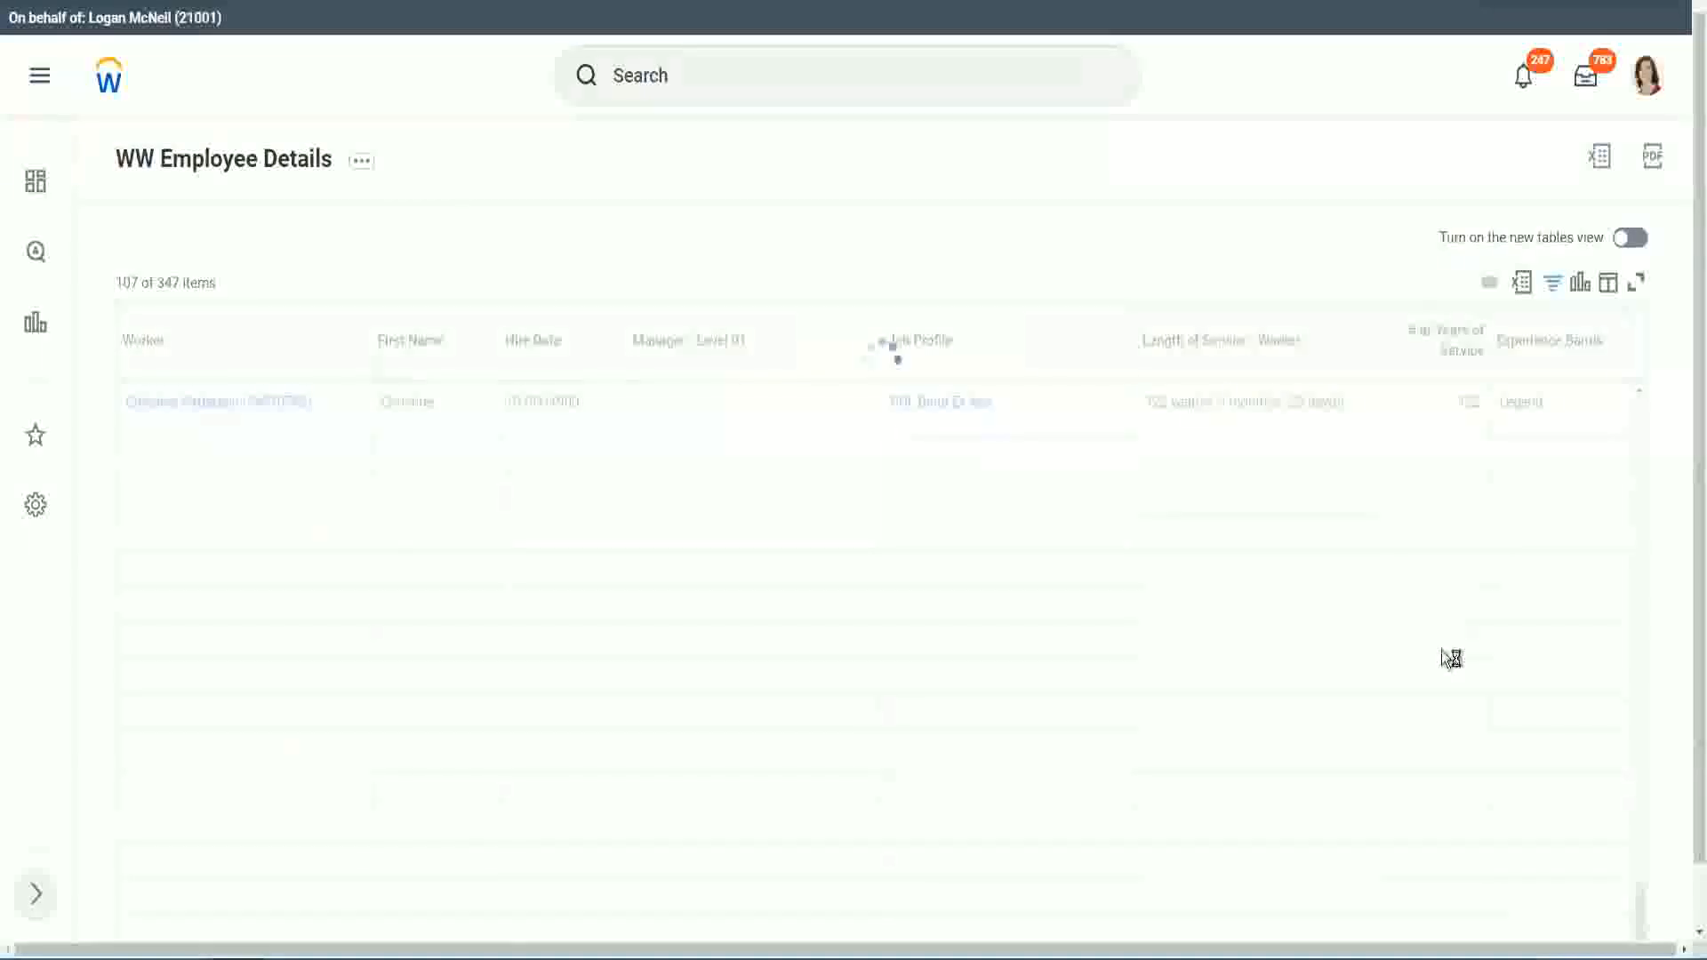
scroll(1423, 585, "down", 4)
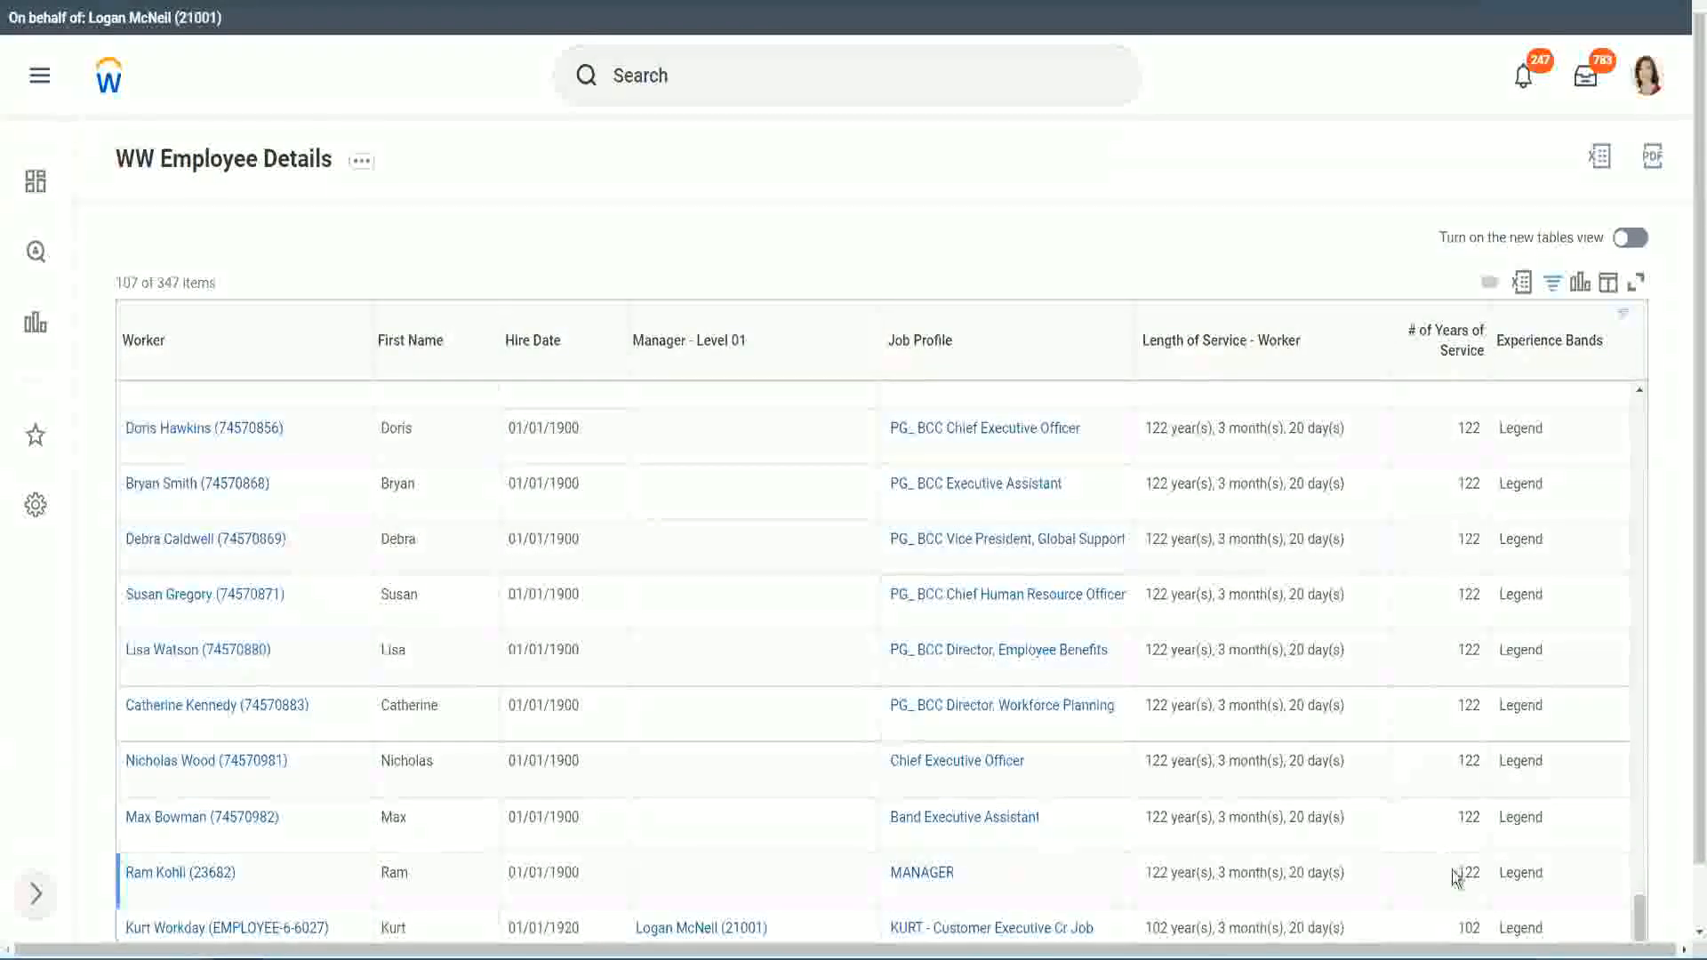
double_click(1466, 927)
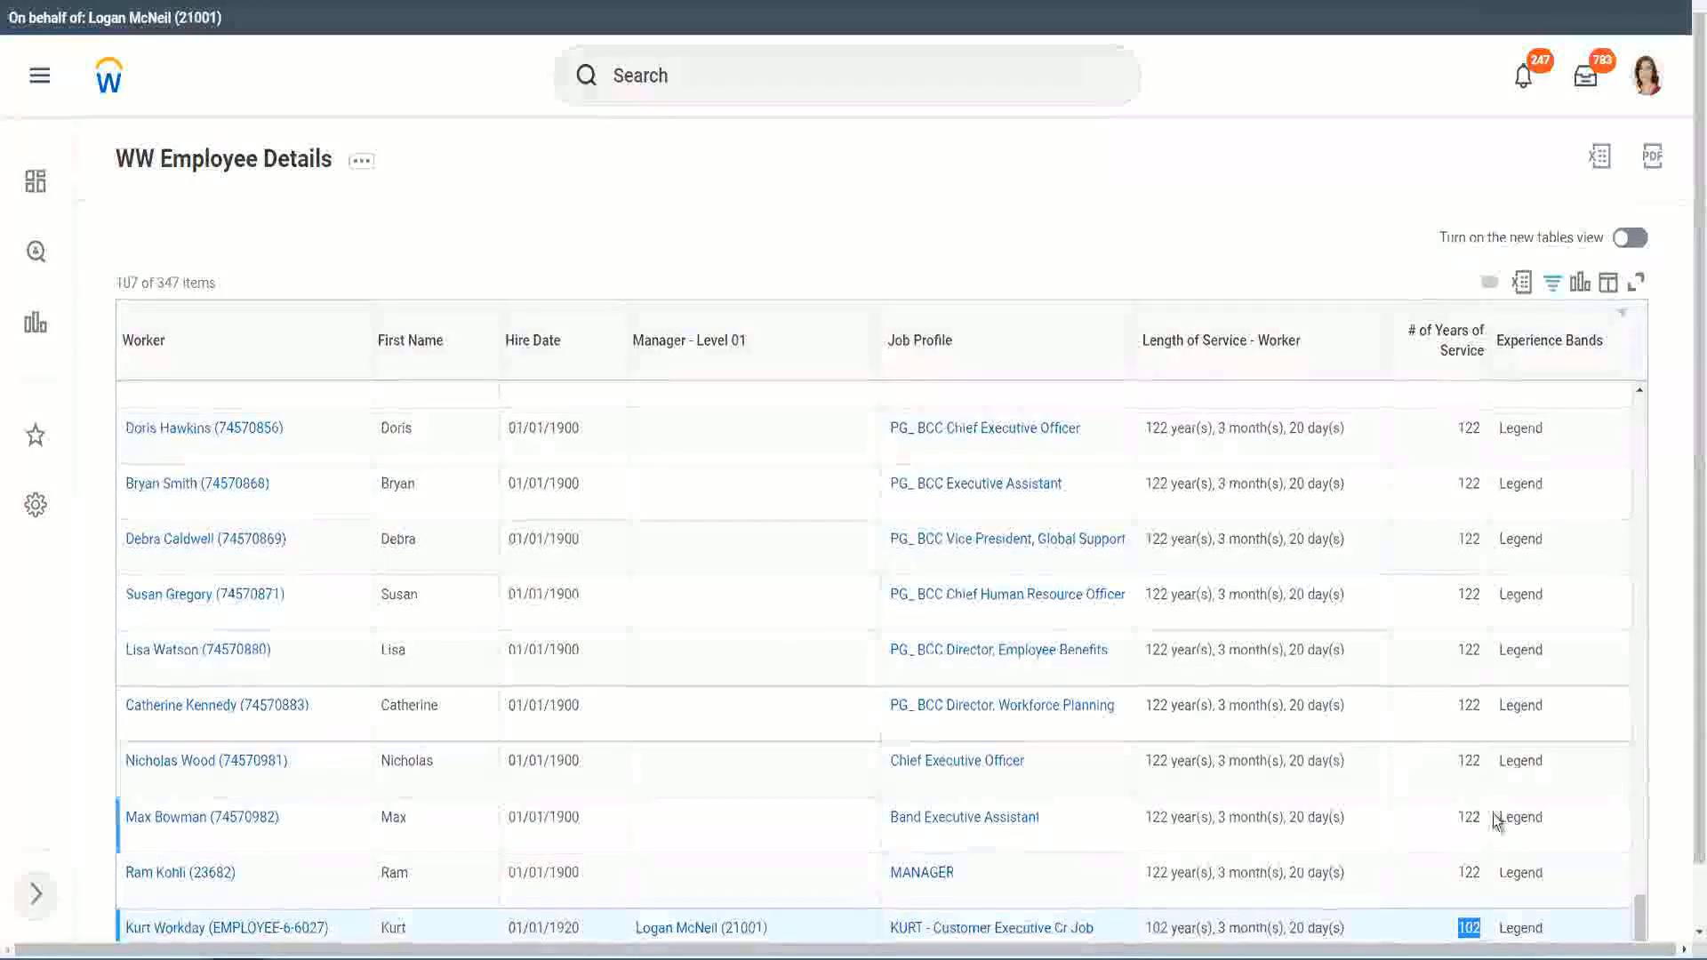
left_click_drag(1465, 760, 1483, 762)
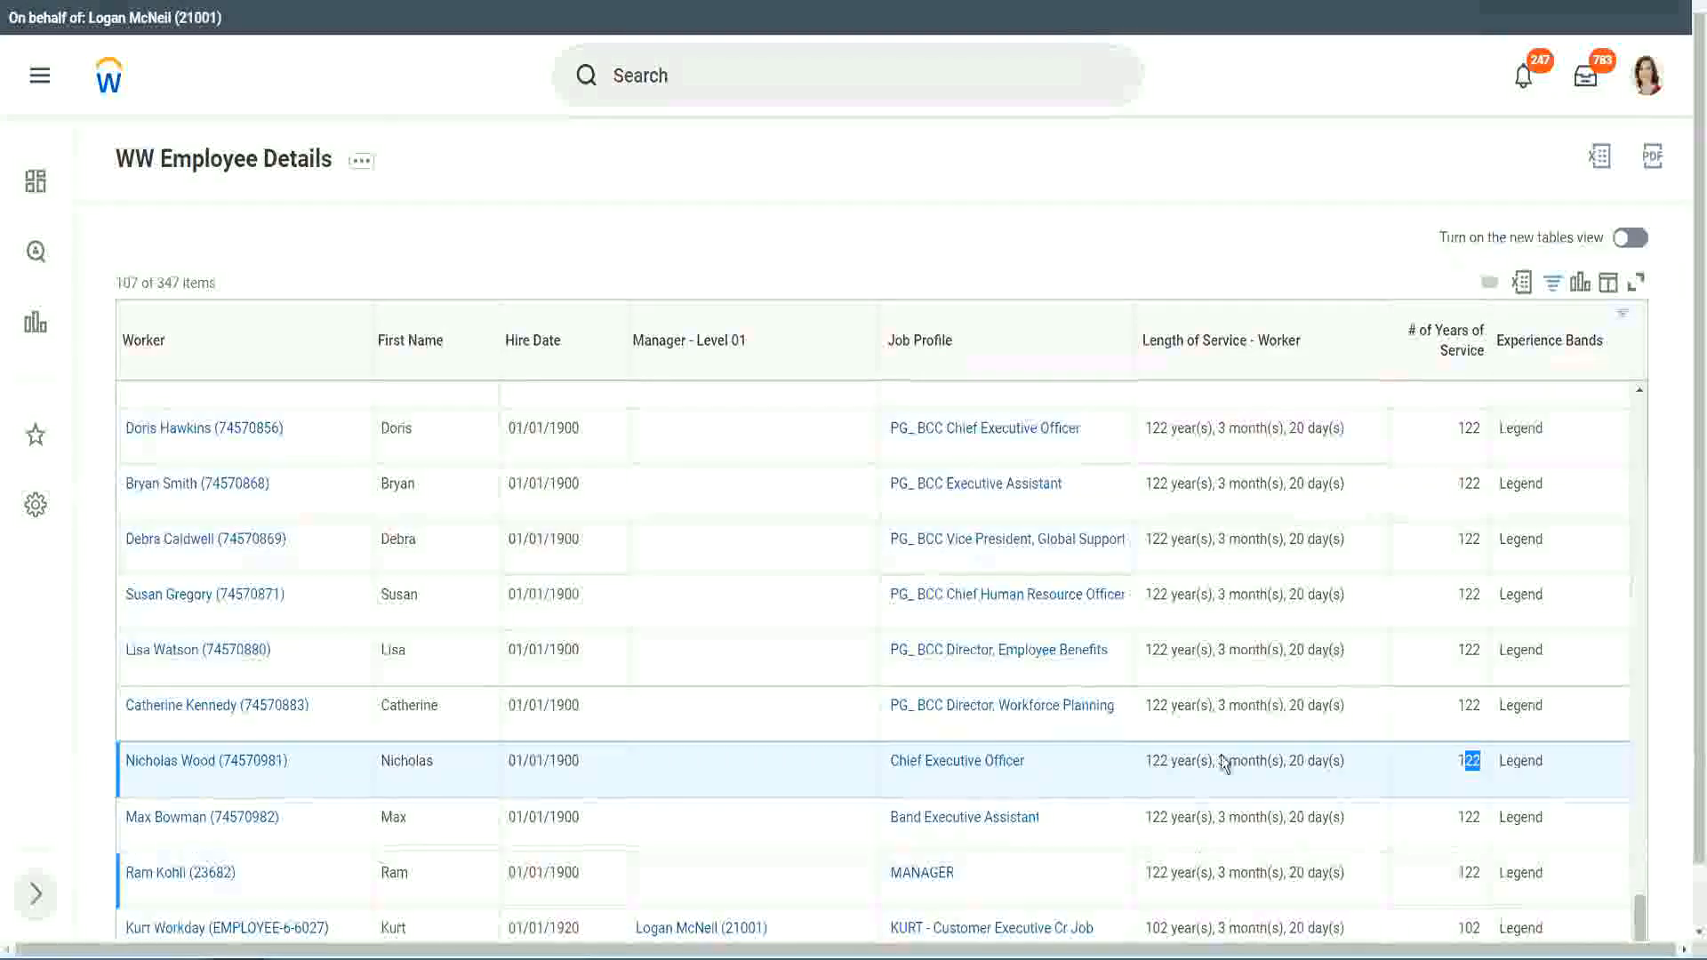
left_click(1433, 708)
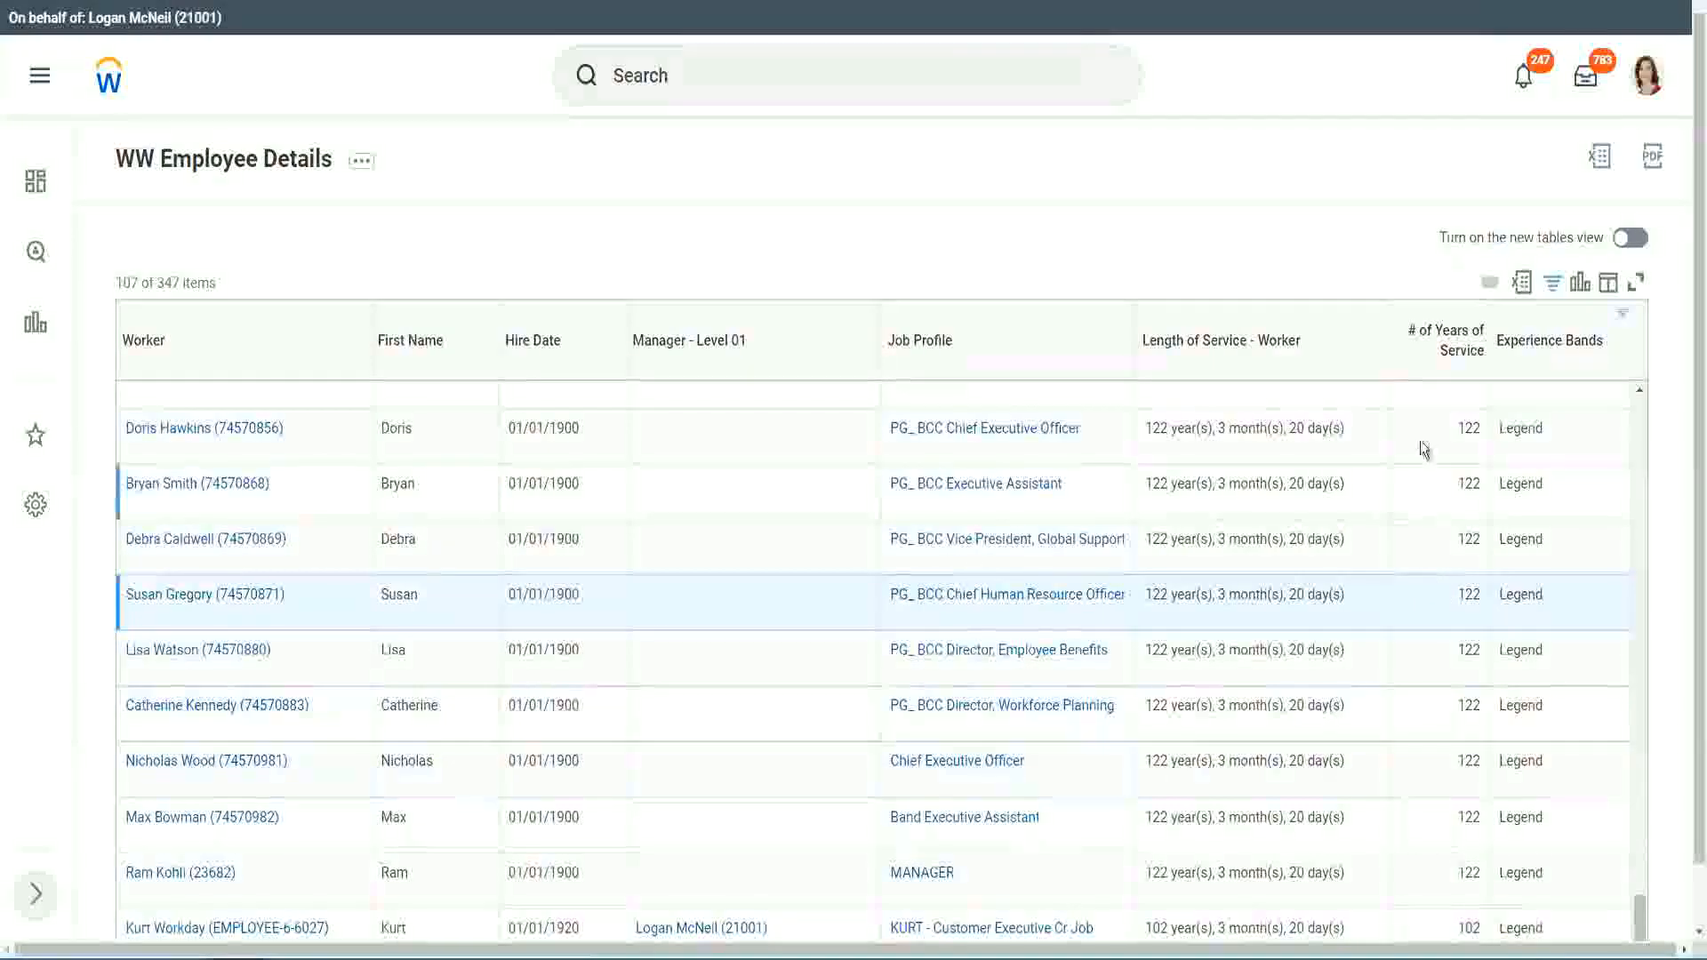
Change the Experience Bands column filter value to Experienced and apply it
left_click(1560, 351)
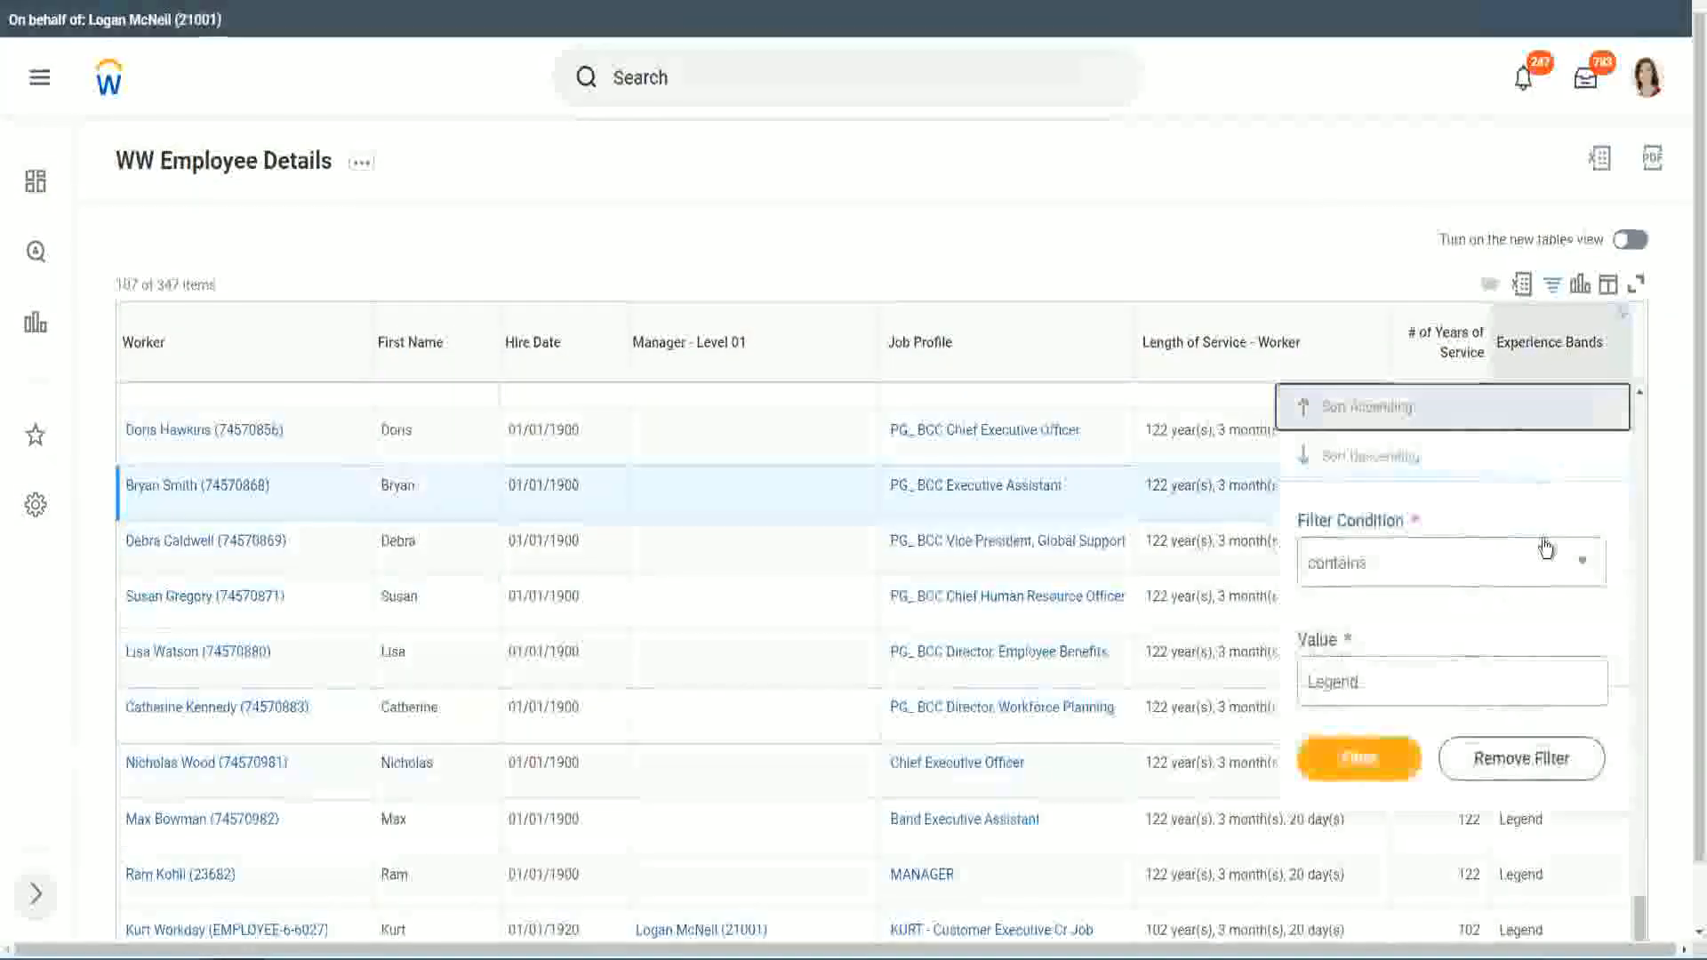
left_click(1396, 681)
double_click(1333, 682)
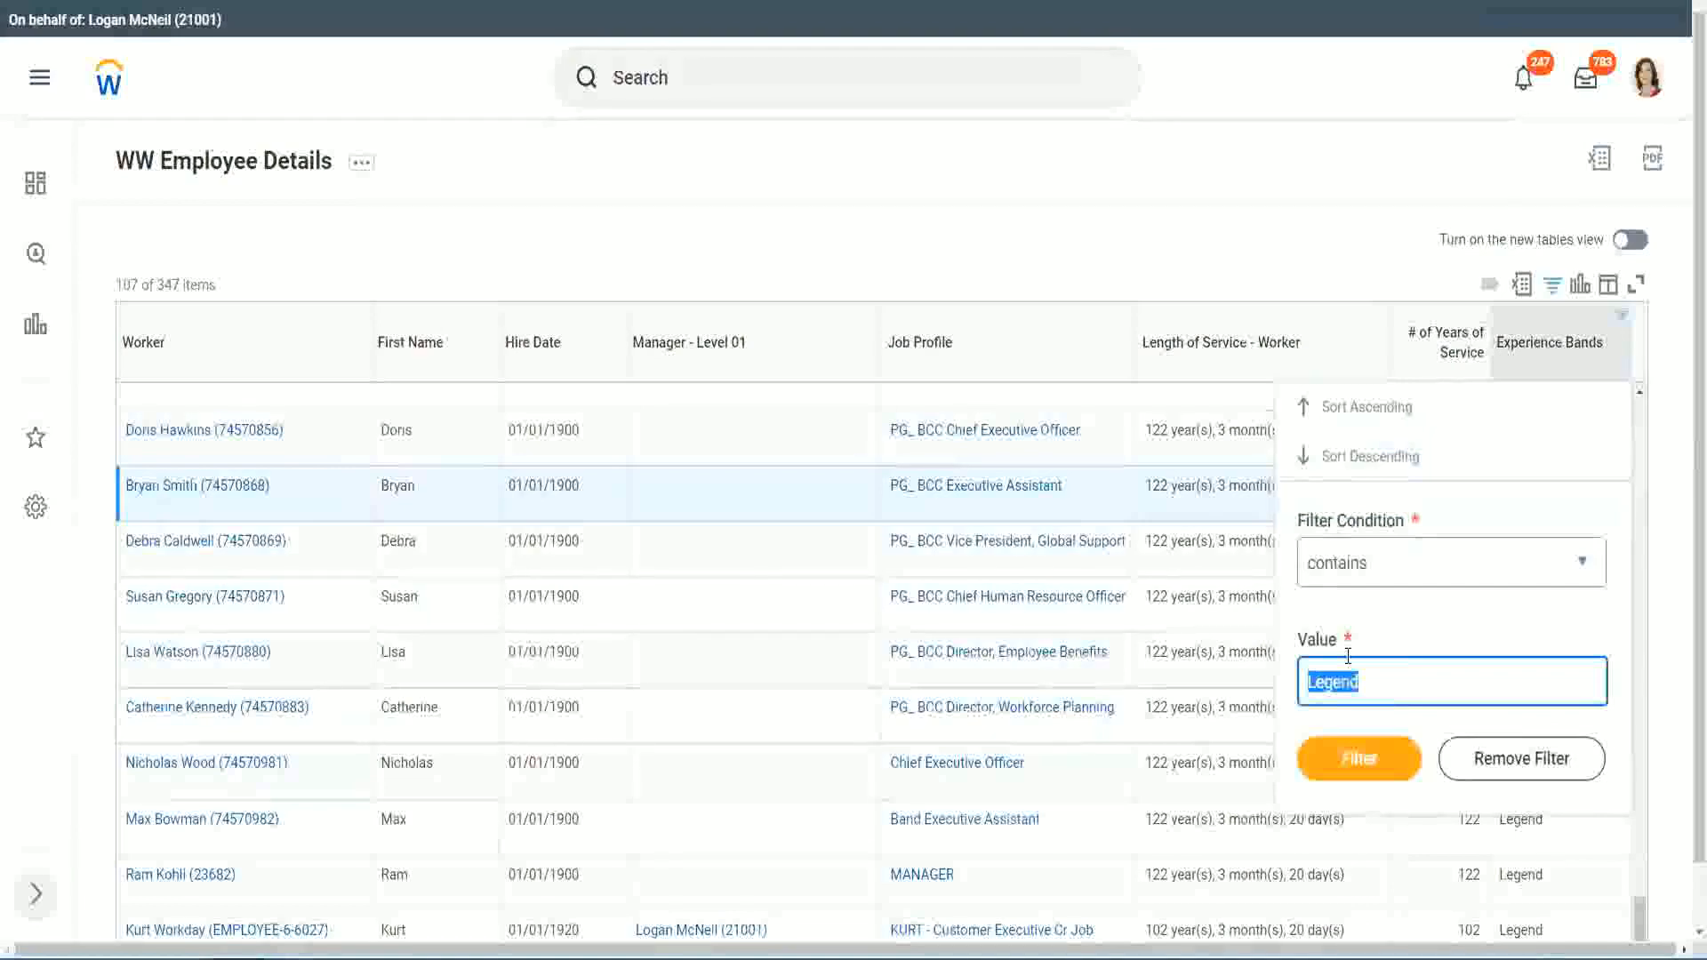
type("Ex")
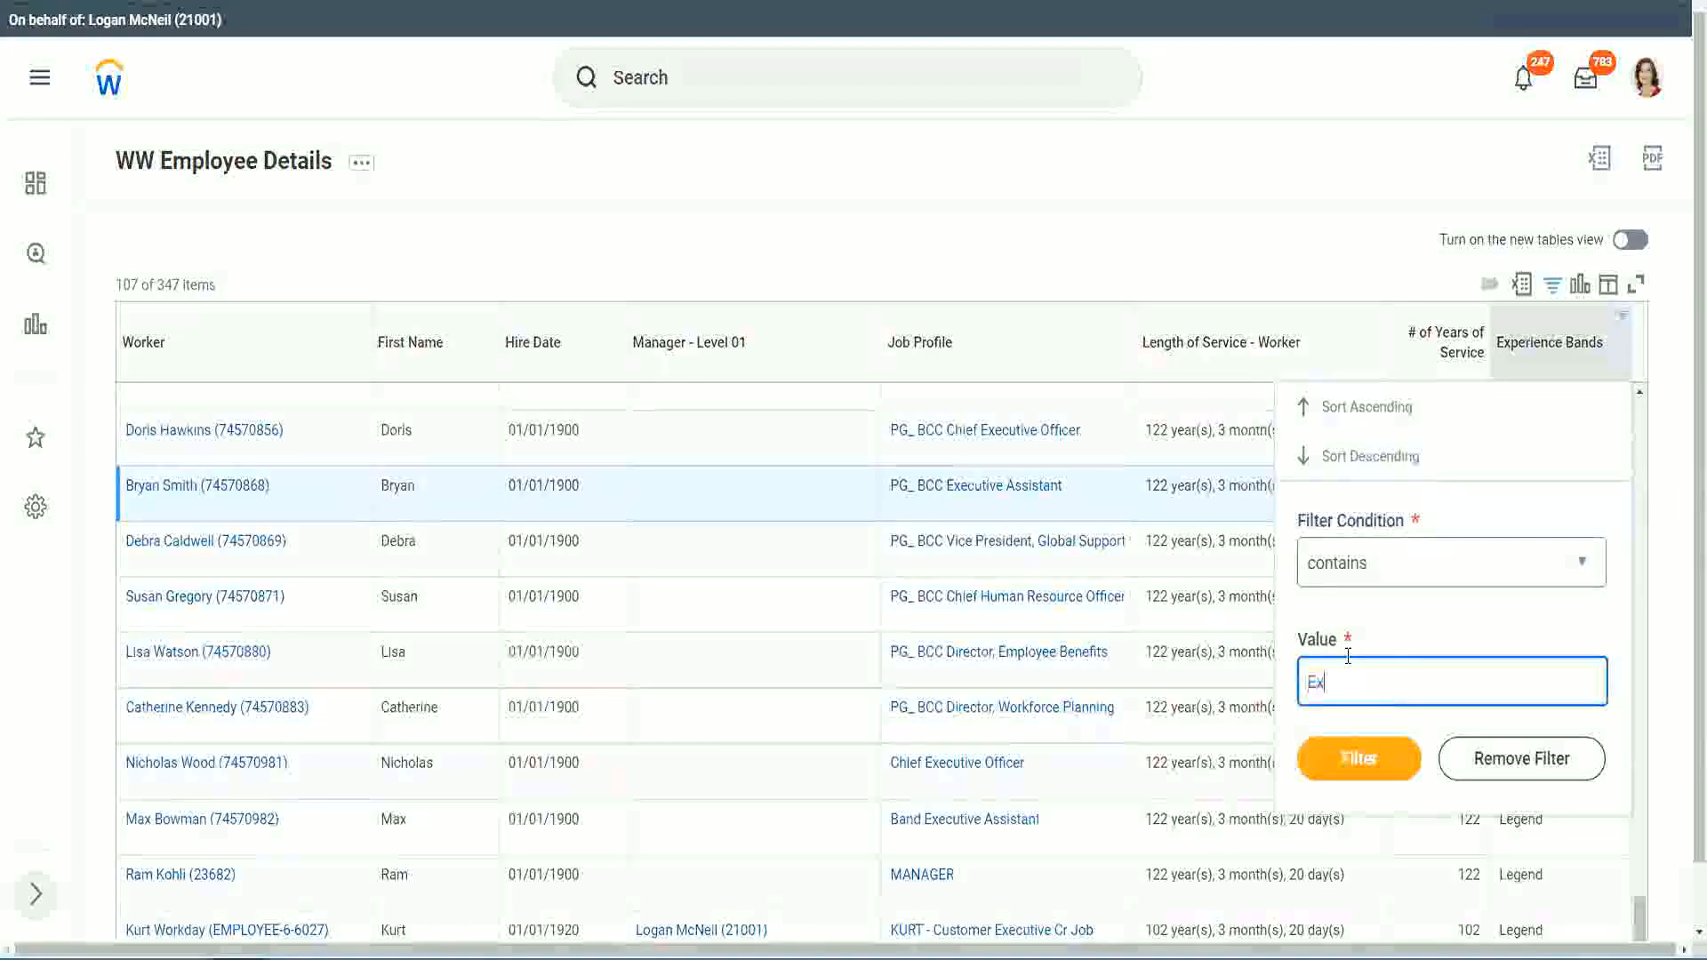
type("per")
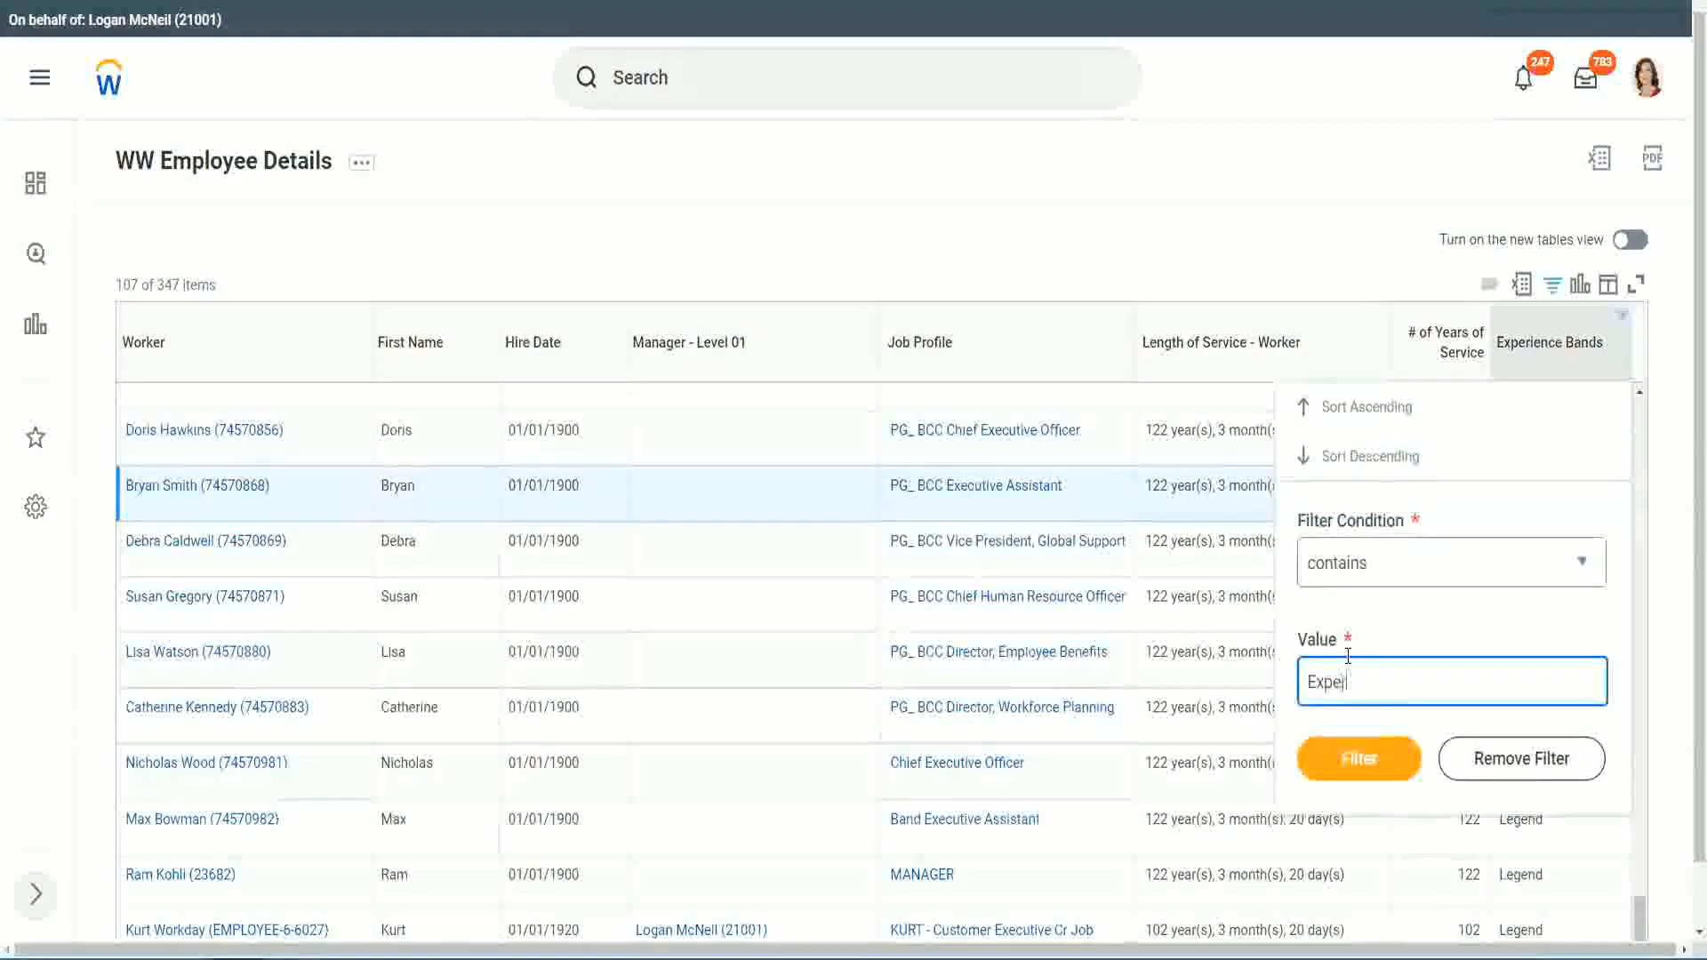
type("ienced")
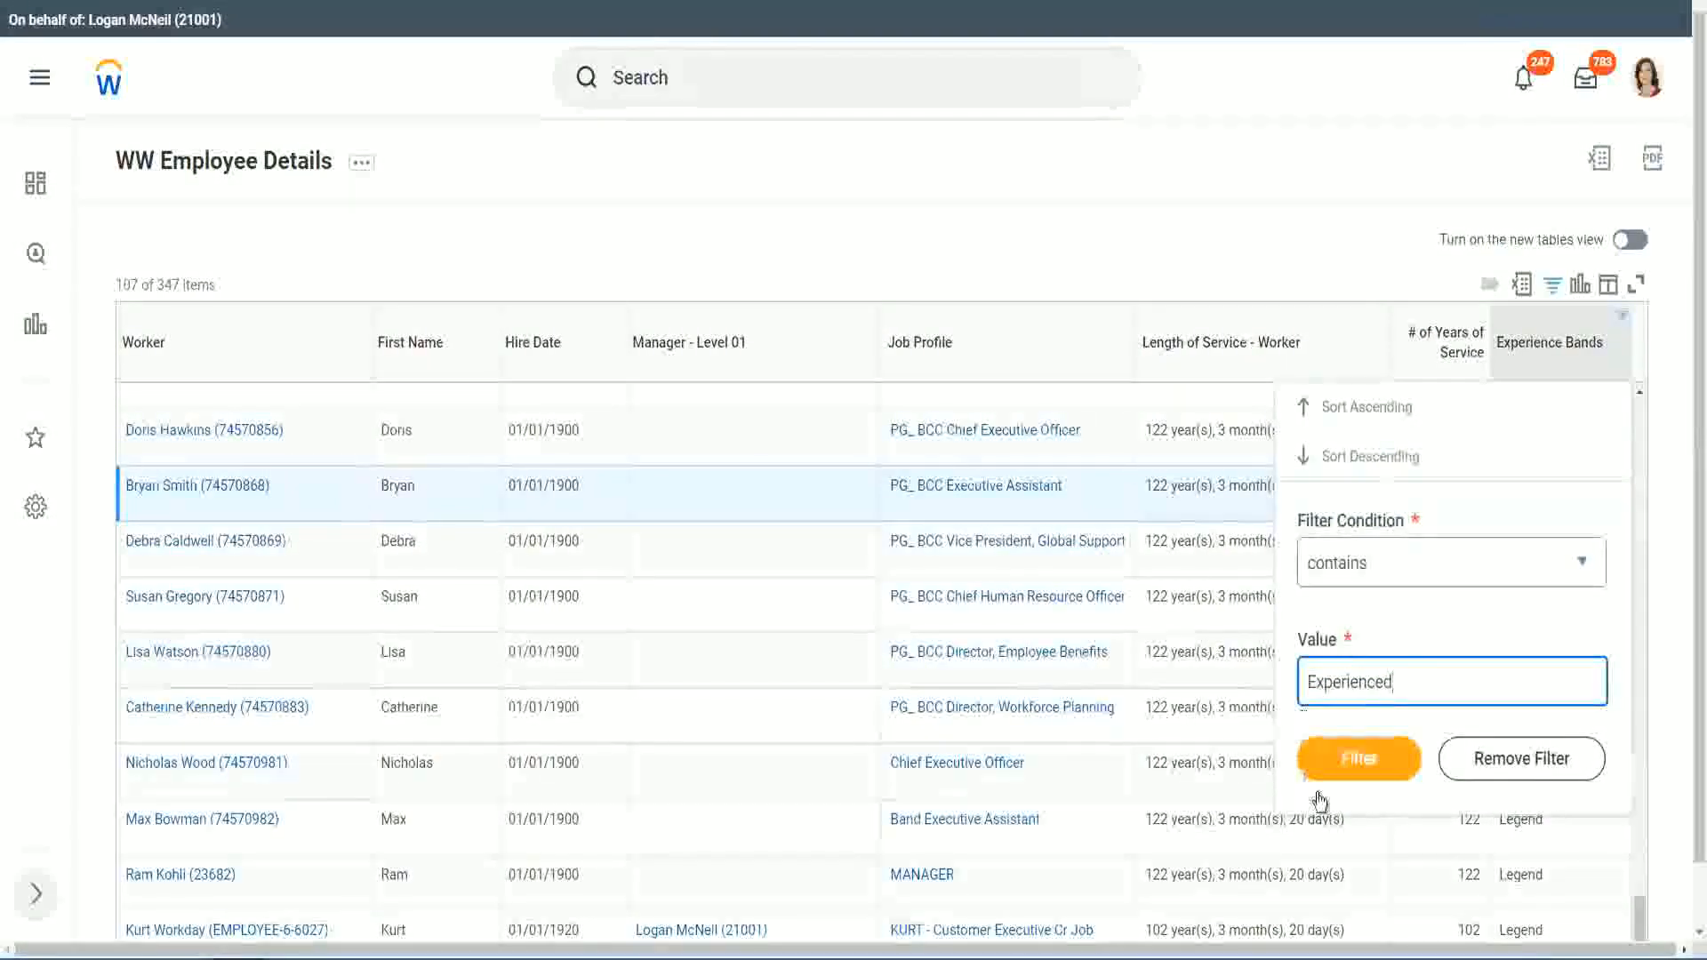
left_click(1370, 757)
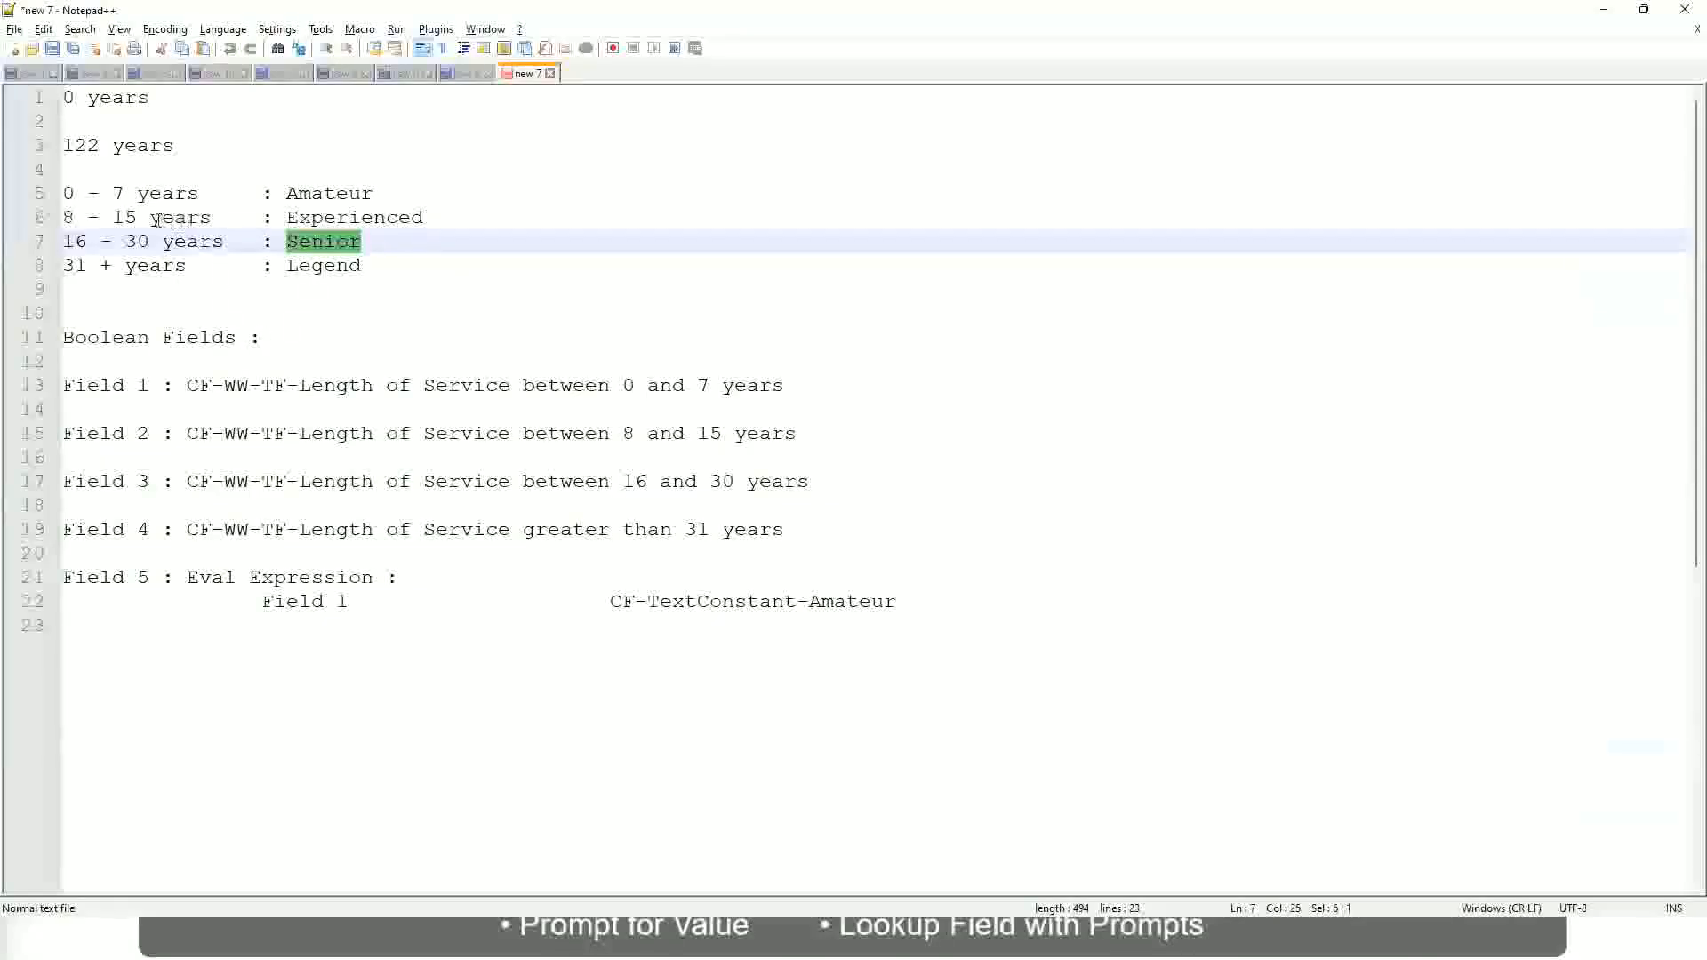
Check the year range defined for the Experienced band in the Notepad++ notes
left_click(95, 219)
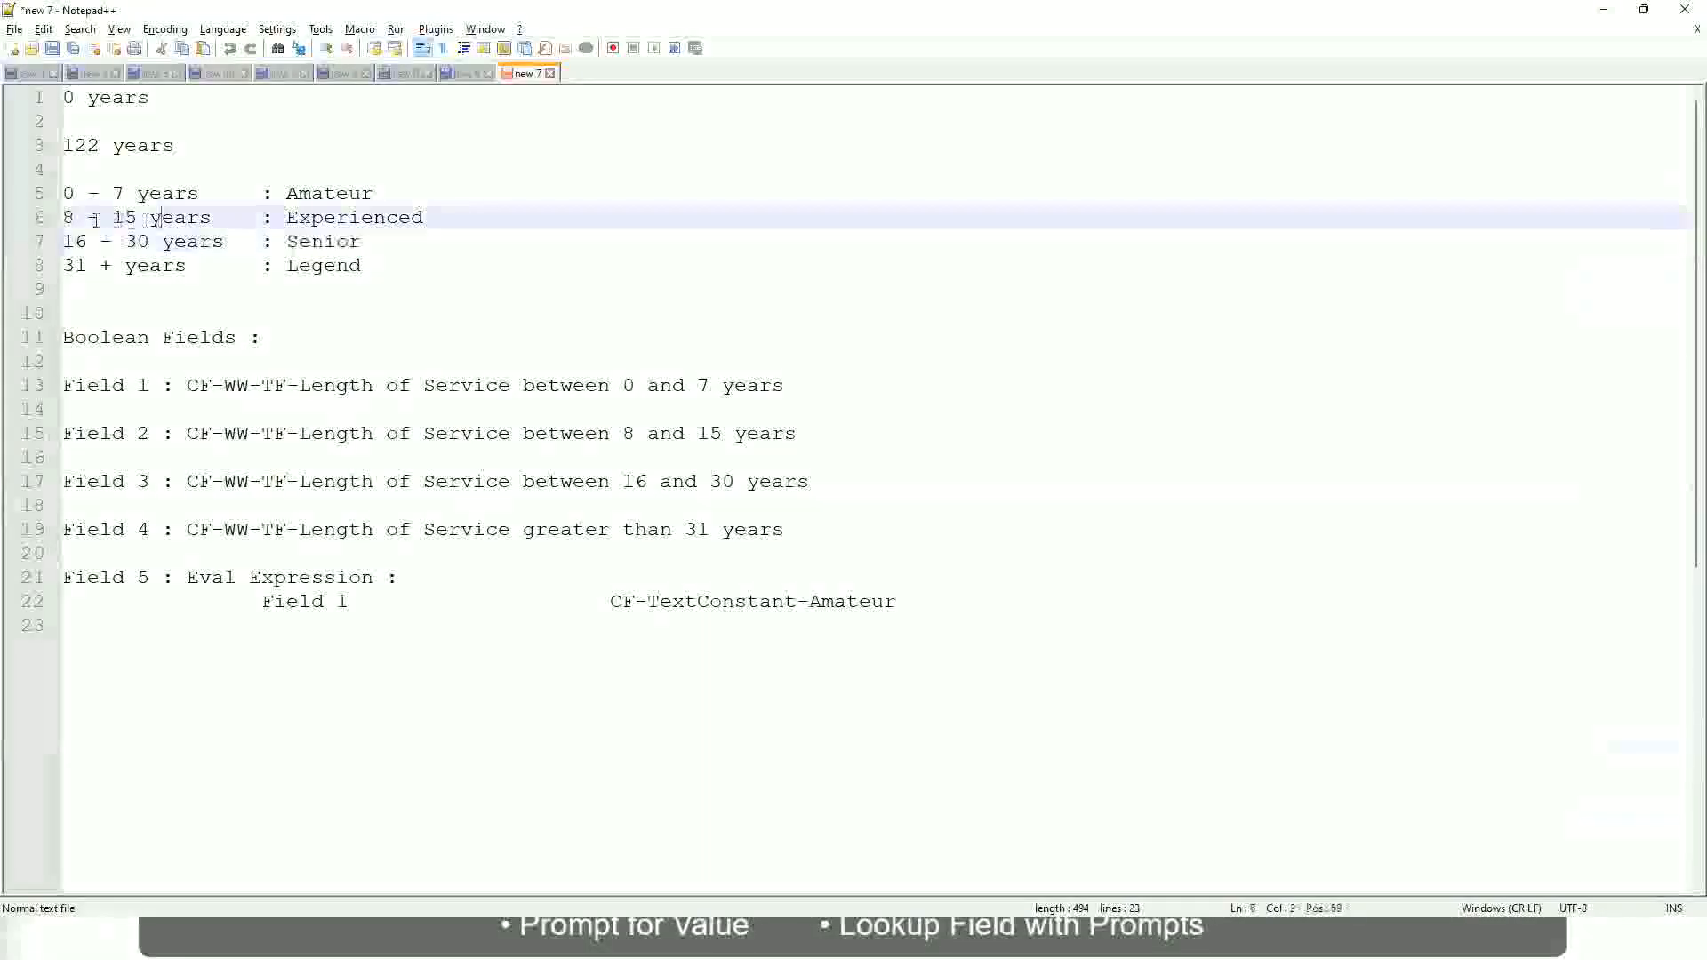
left_click_drag(76, 218, 136, 219)
left_click(143, 218)
left_click(199, 218)
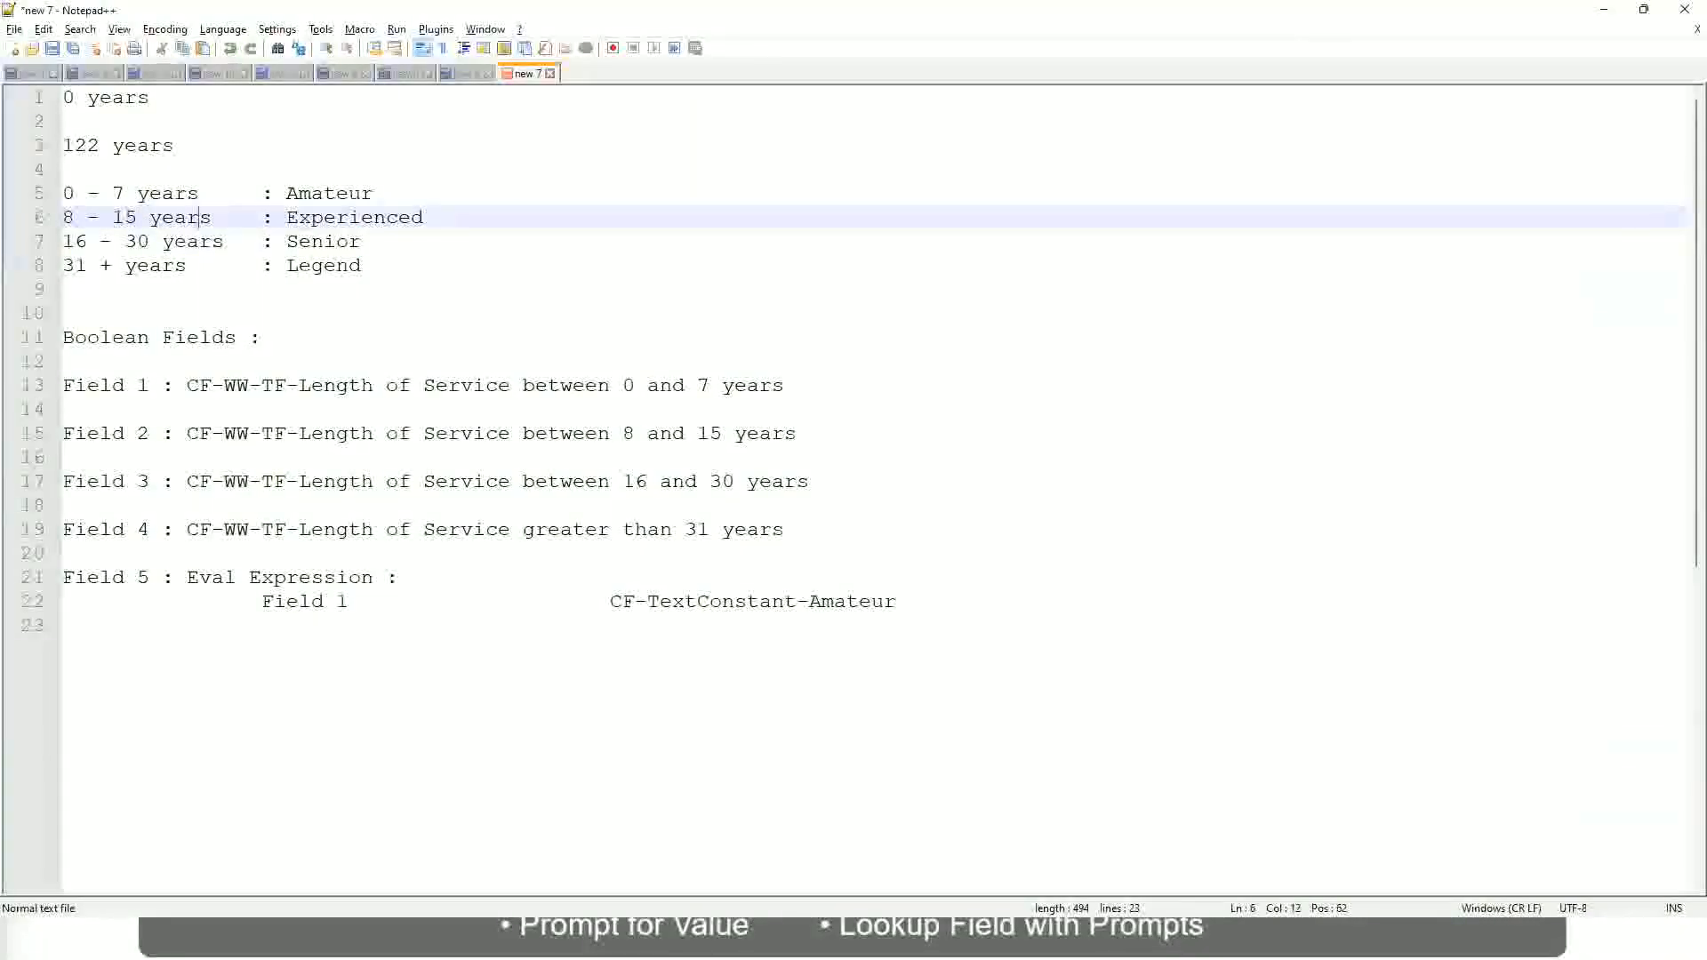
Return to the Workday report and compare # of Years of Service with Experience Bands down the Experienced rows
key("alt+Tab")
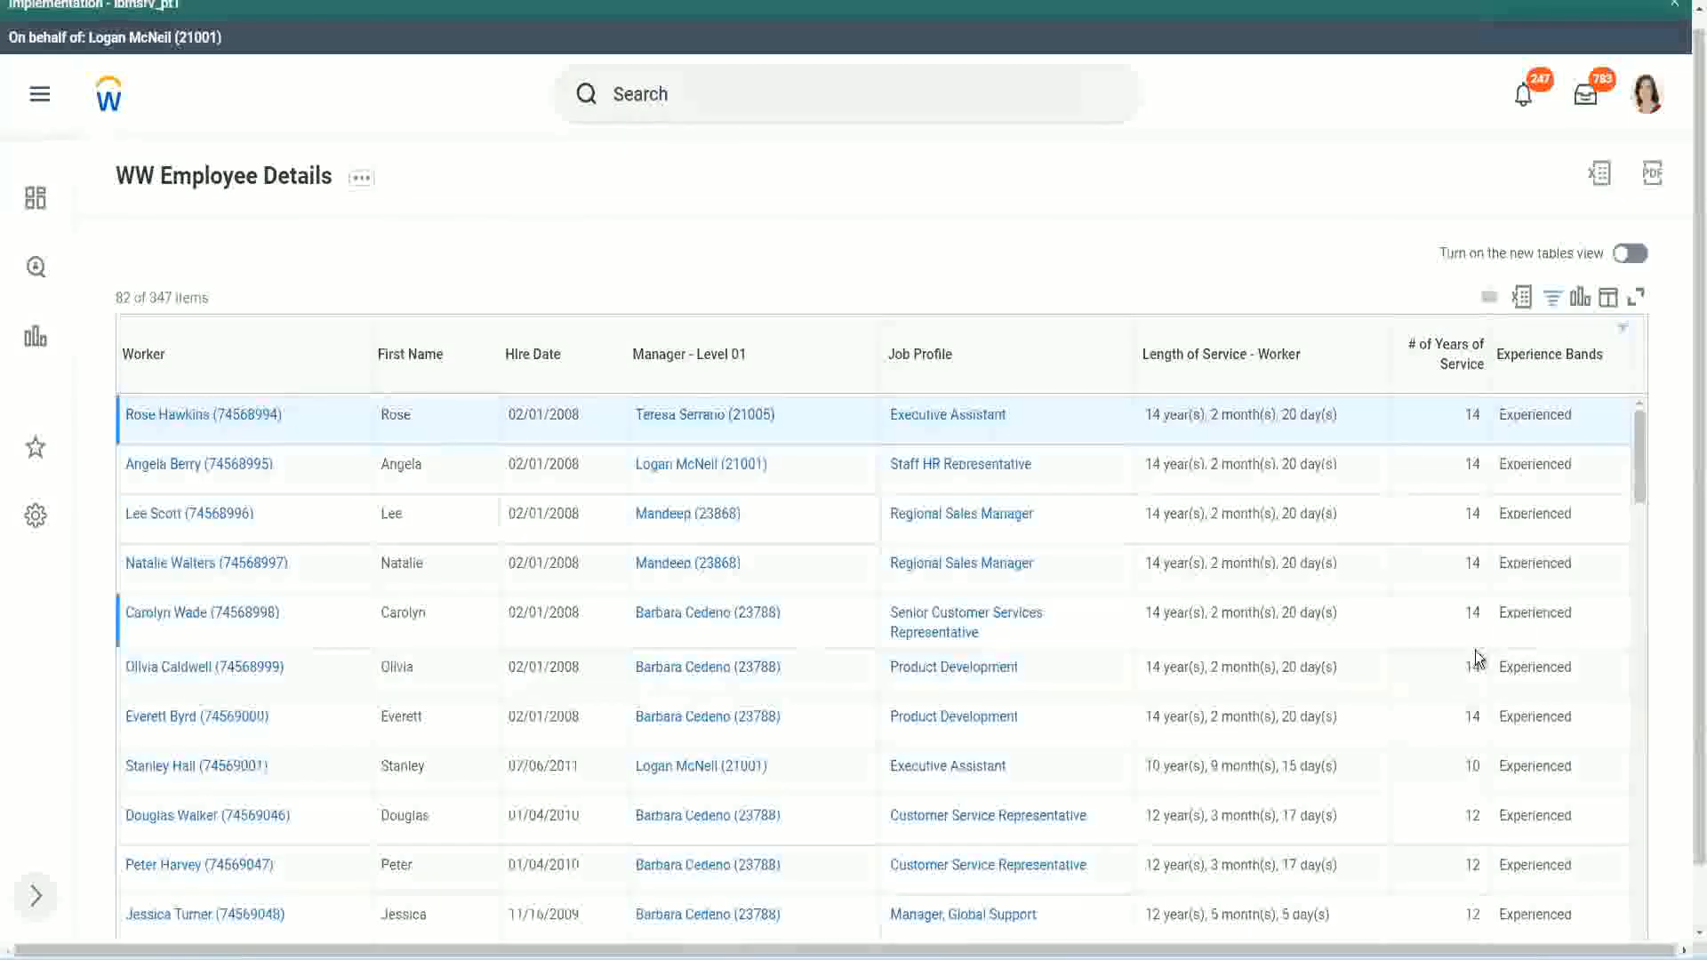
scroll(1475, 658, "down", 2)
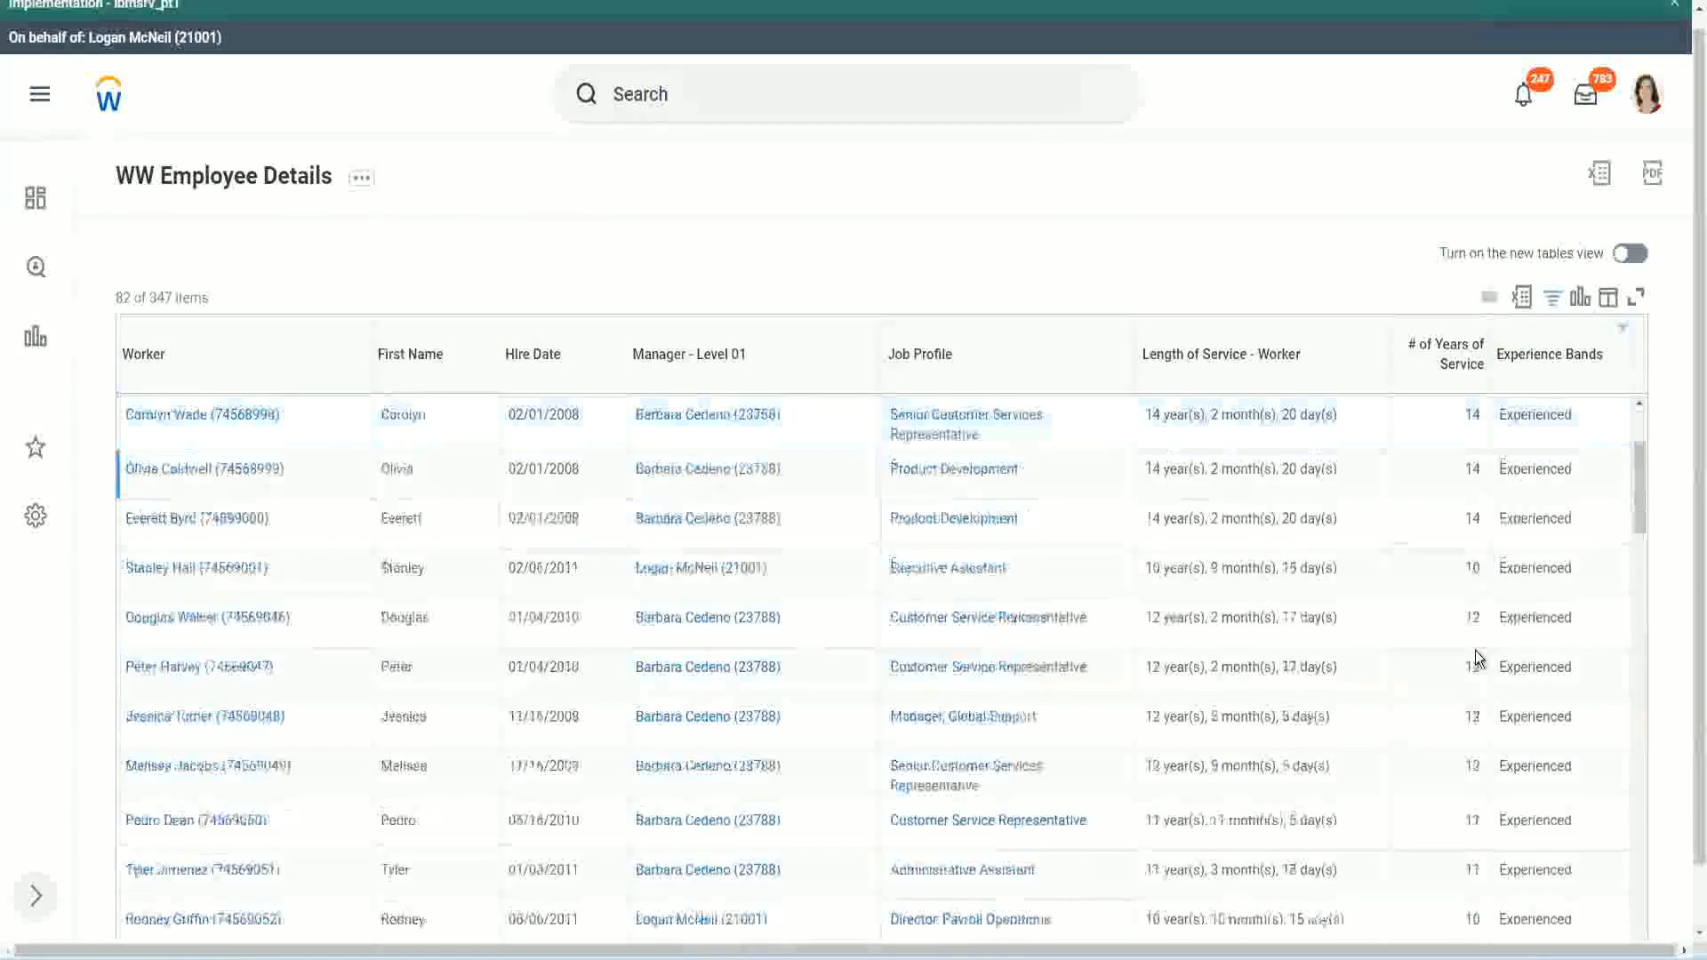
scroll(1475, 649, "down", 2)
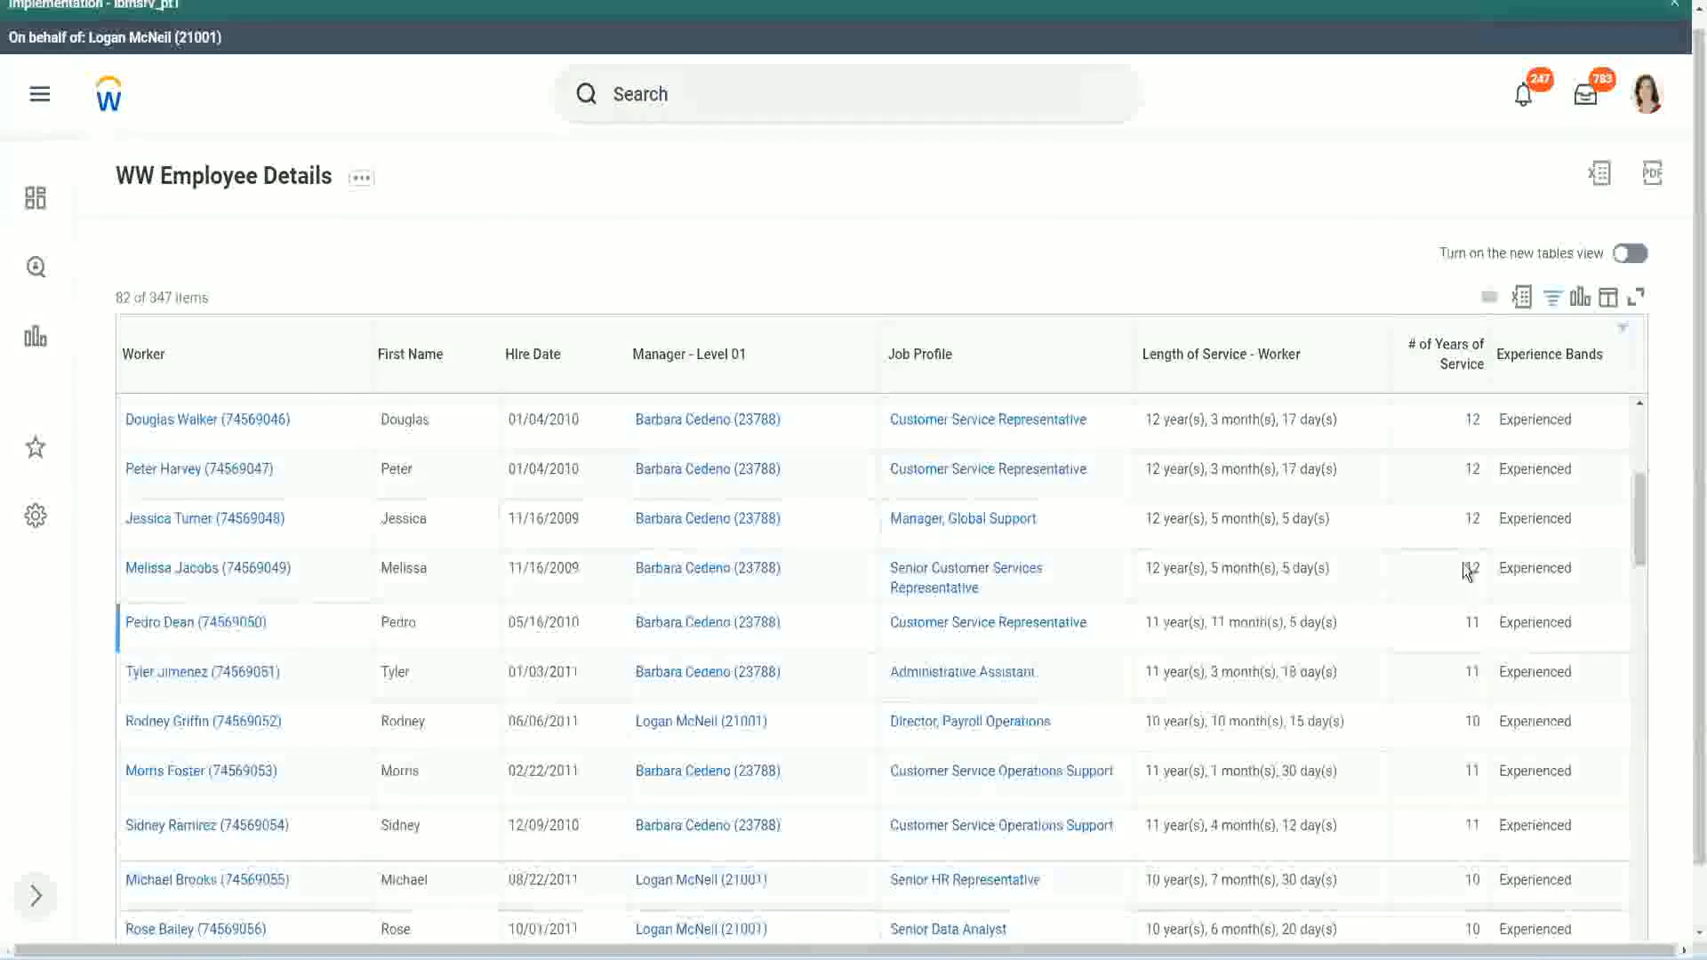
double_click(1515, 469)
scroll(1462, 702, "down", 2)
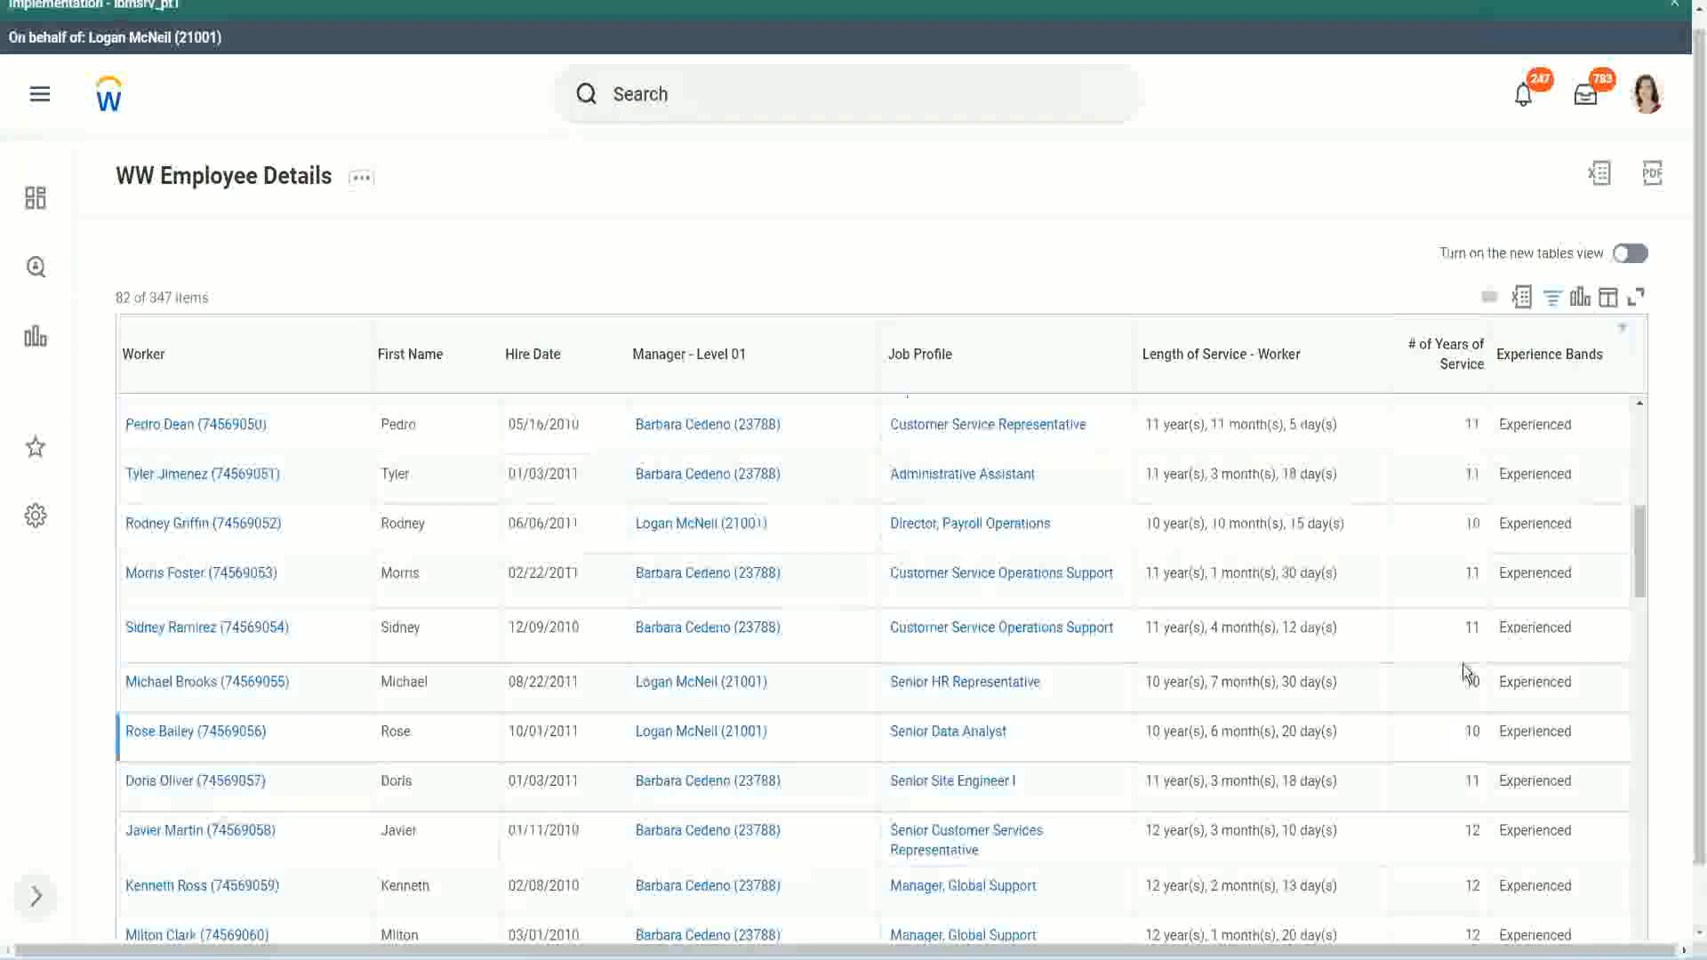
left_click(1472, 627)
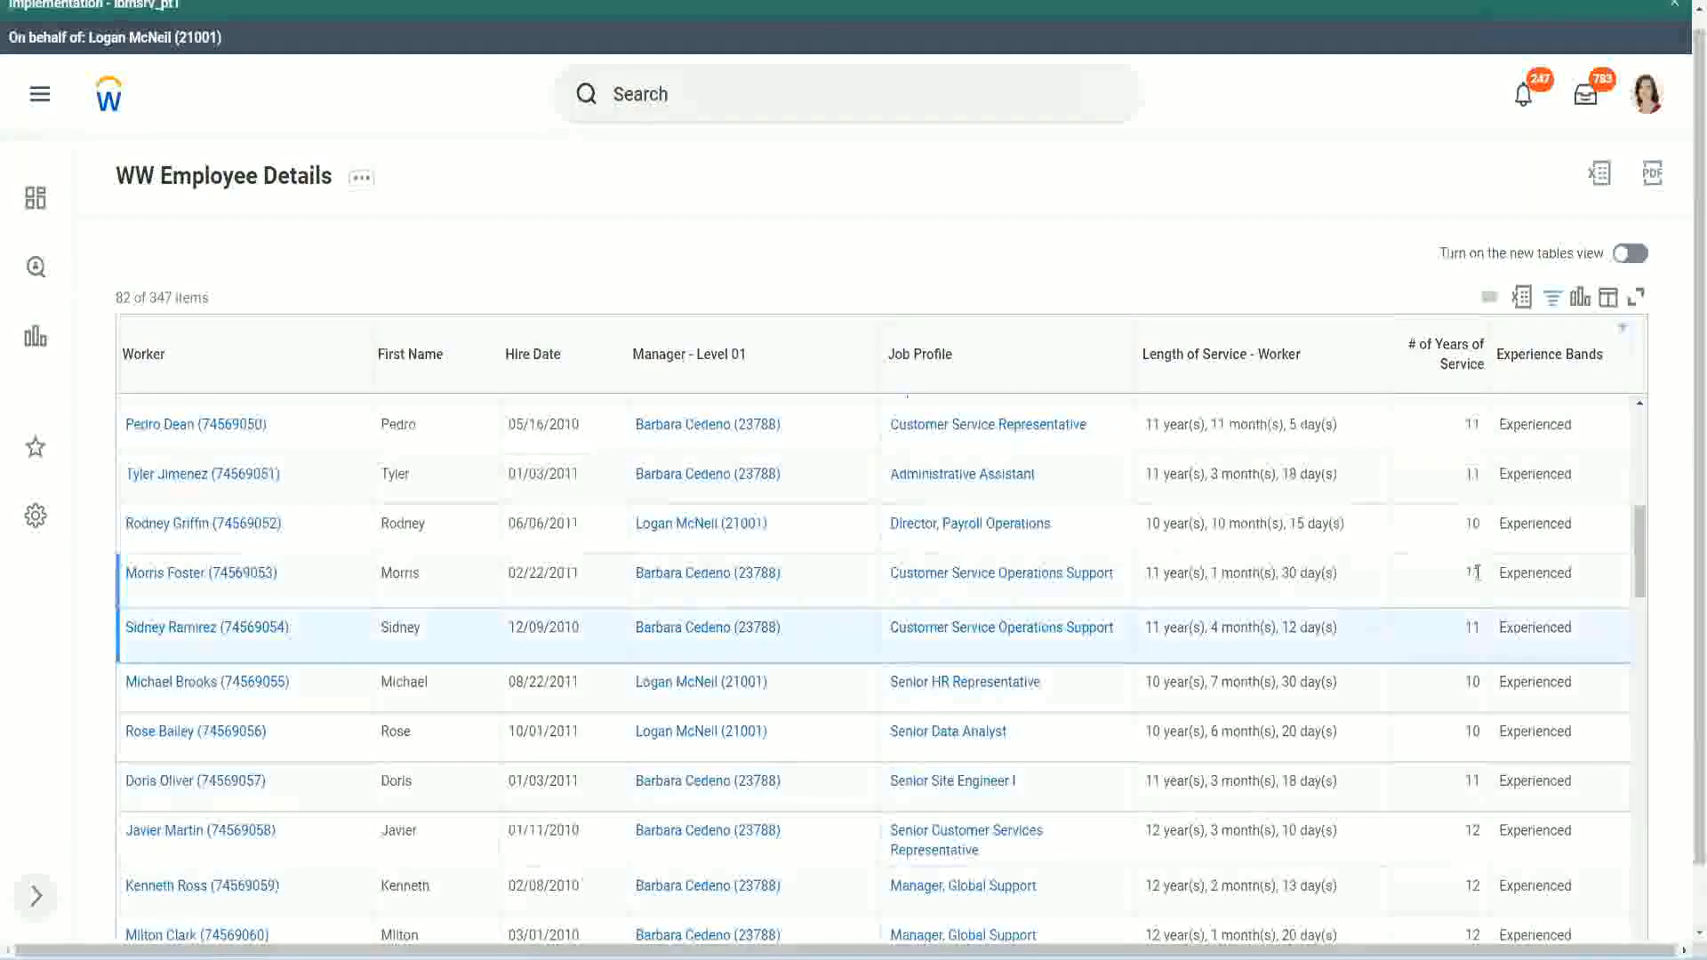
left_click(1509, 573)
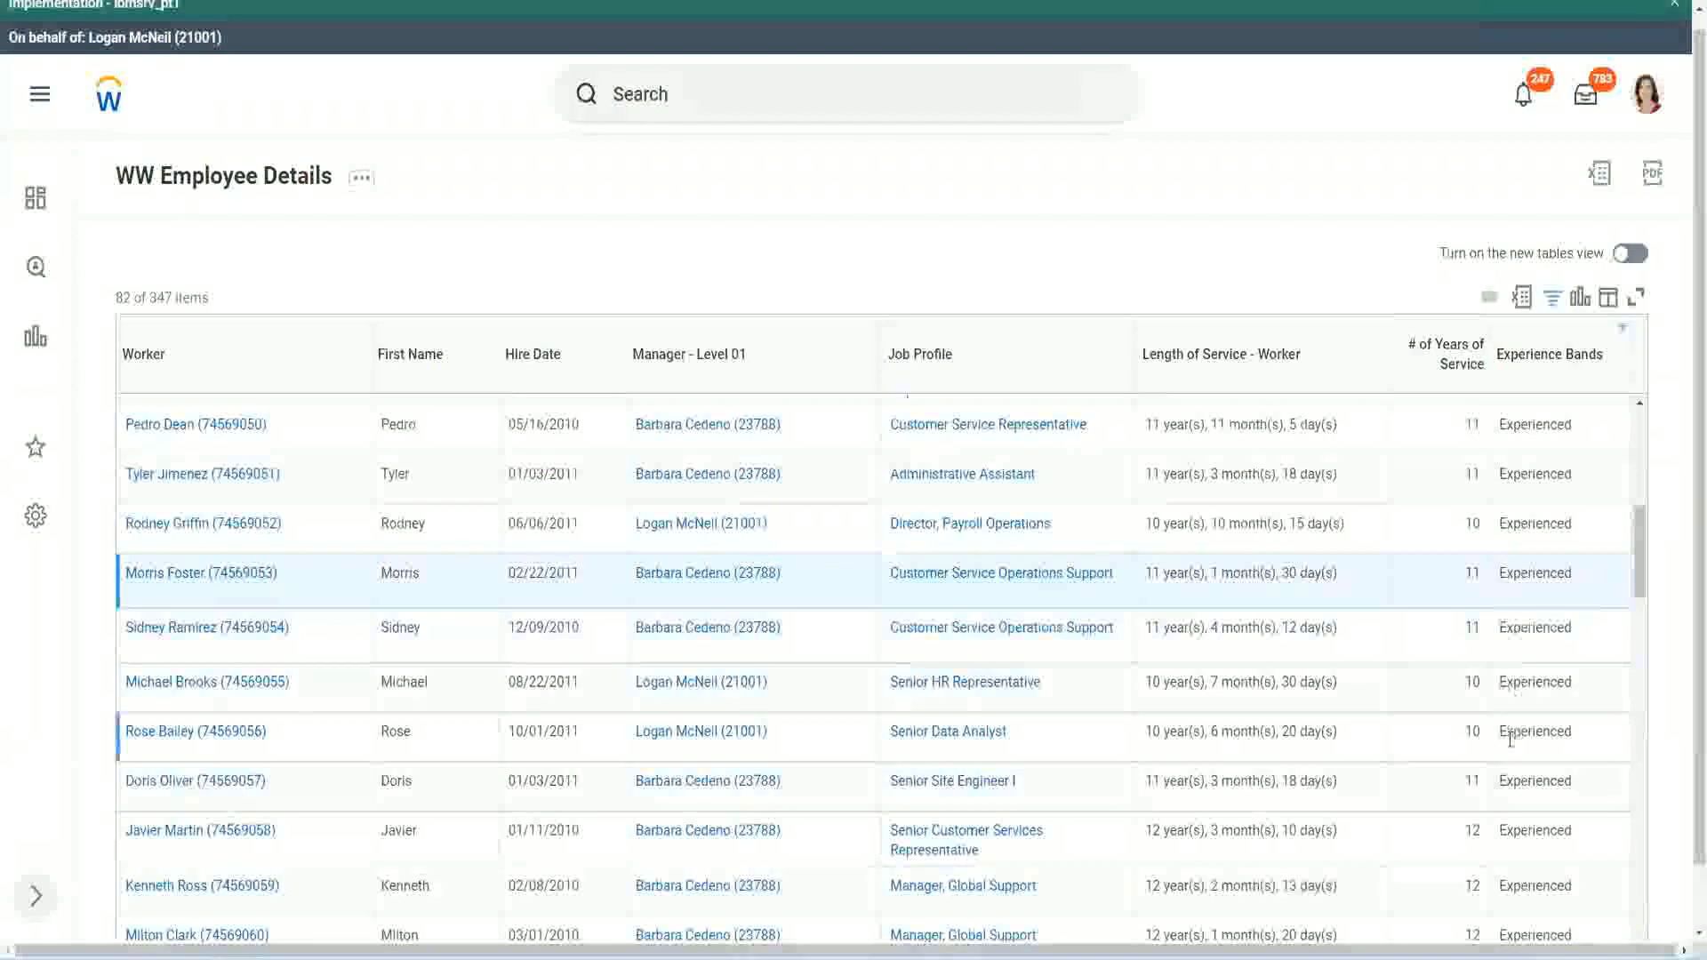
scroll(1510, 738, "down", 10)
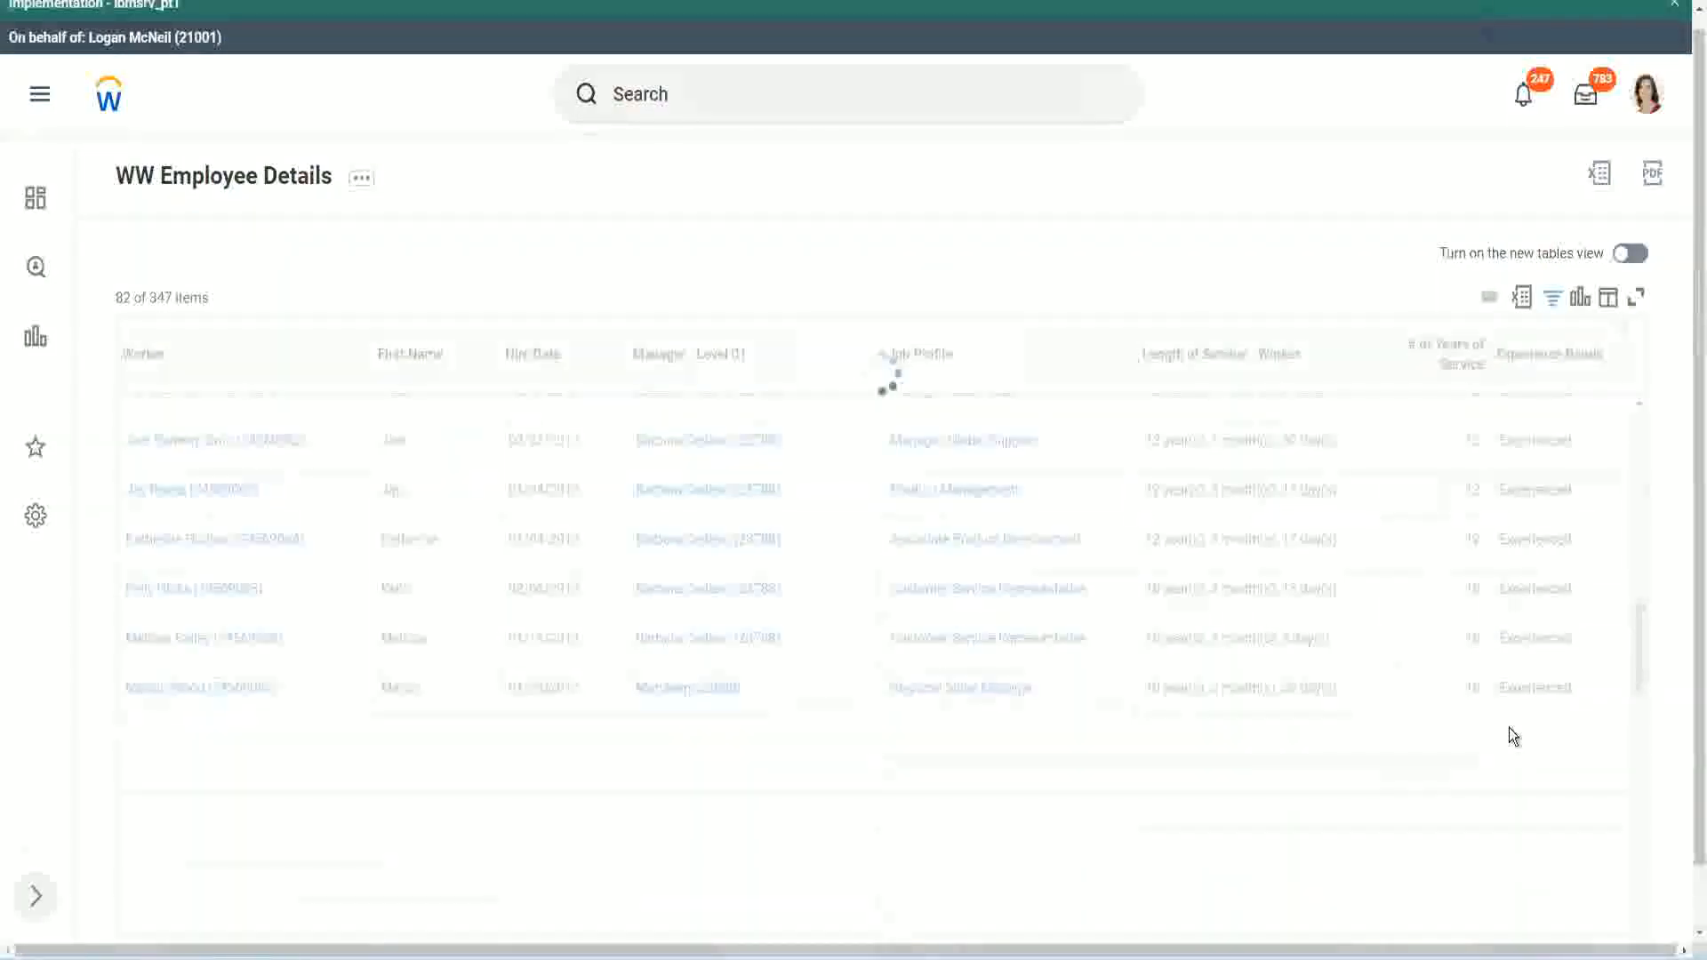